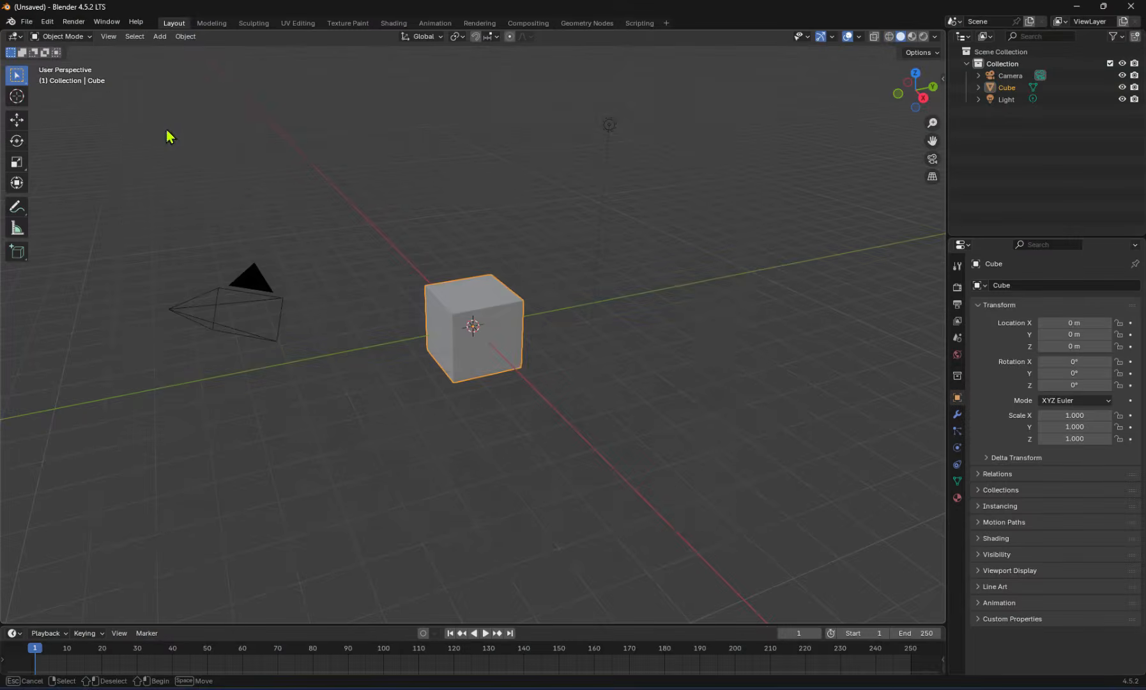
Delete the default camera, cube and light from the scene
{"action": "left_click_drag", "start_coordinate": [107, 90], "coordinate": [765, 541]}
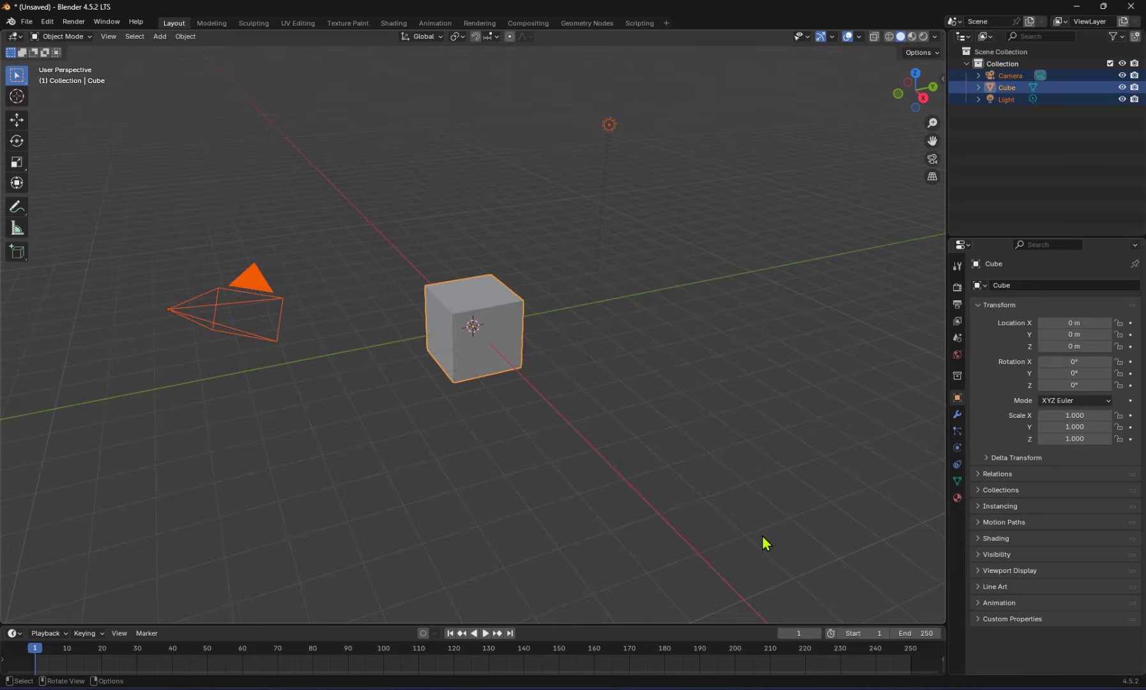
{"action": "key", "text": "Delete"}
Add the image "Capture d'écran 2025-09-10 142011.png" from the Pictures\Screenshots folder as a mesh plane
{"action": "left_click", "coordinate": [26, 22]}
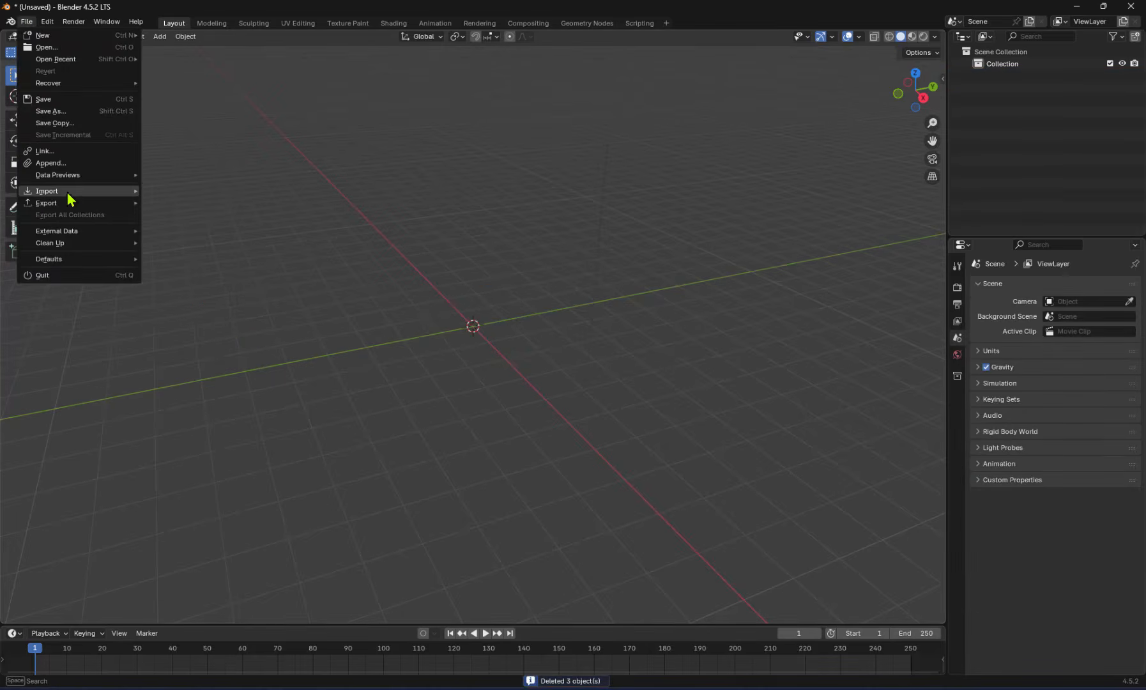
{"action": "mouse_move", "coordinate": [67, 195]}
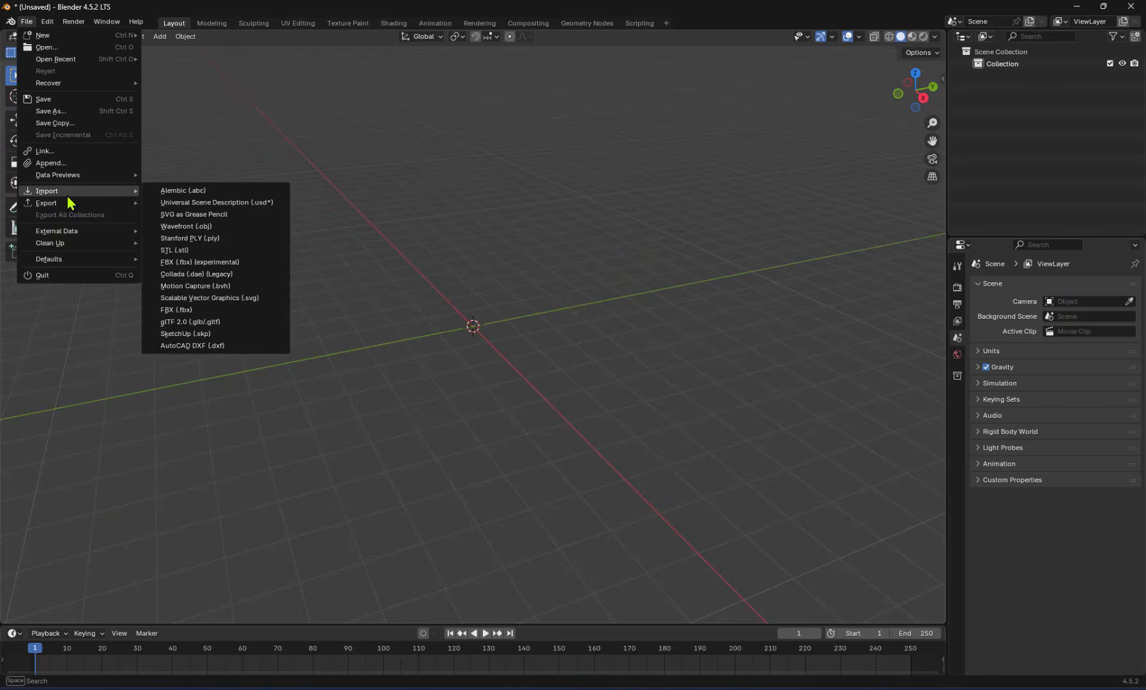
{"action": "left_click", "coordinate": [159, 37]}
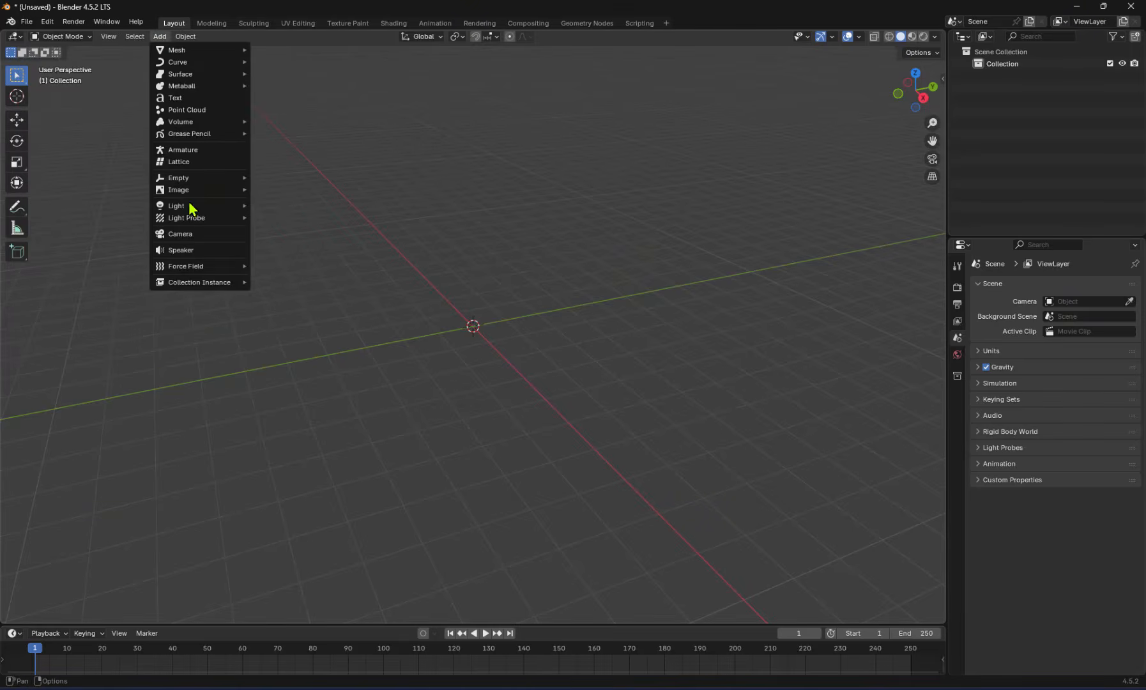
{"action": "mouse_move", "coordinate": [212, 192]}
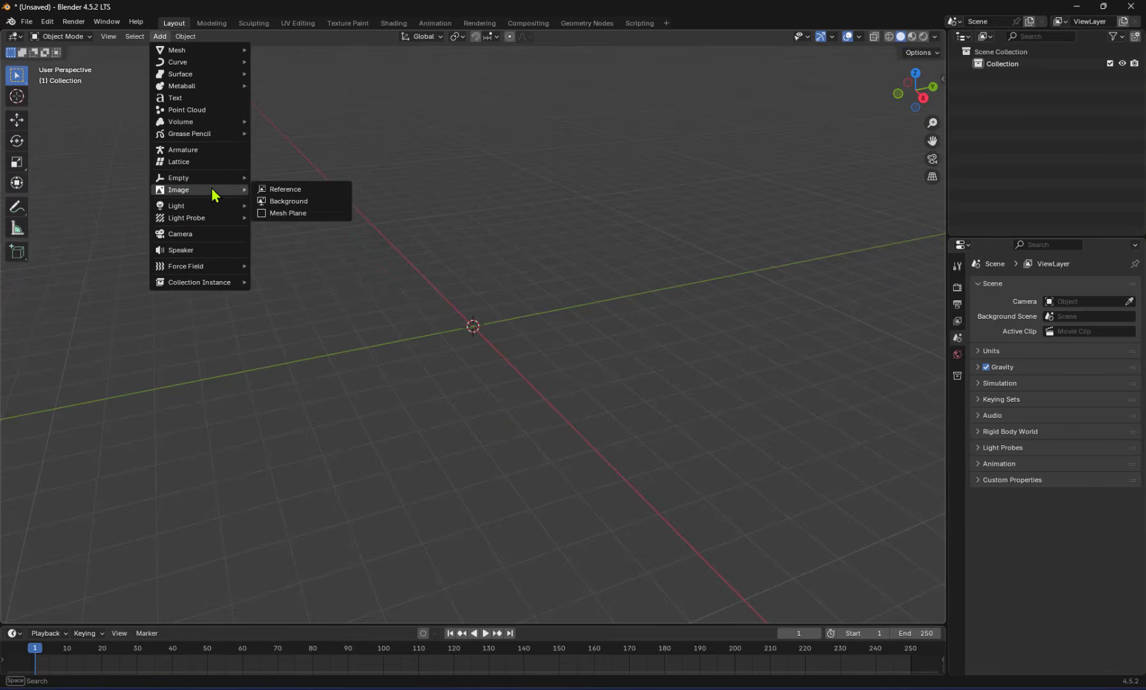
{"action": "left_click", "coordinate": [294, 215]}
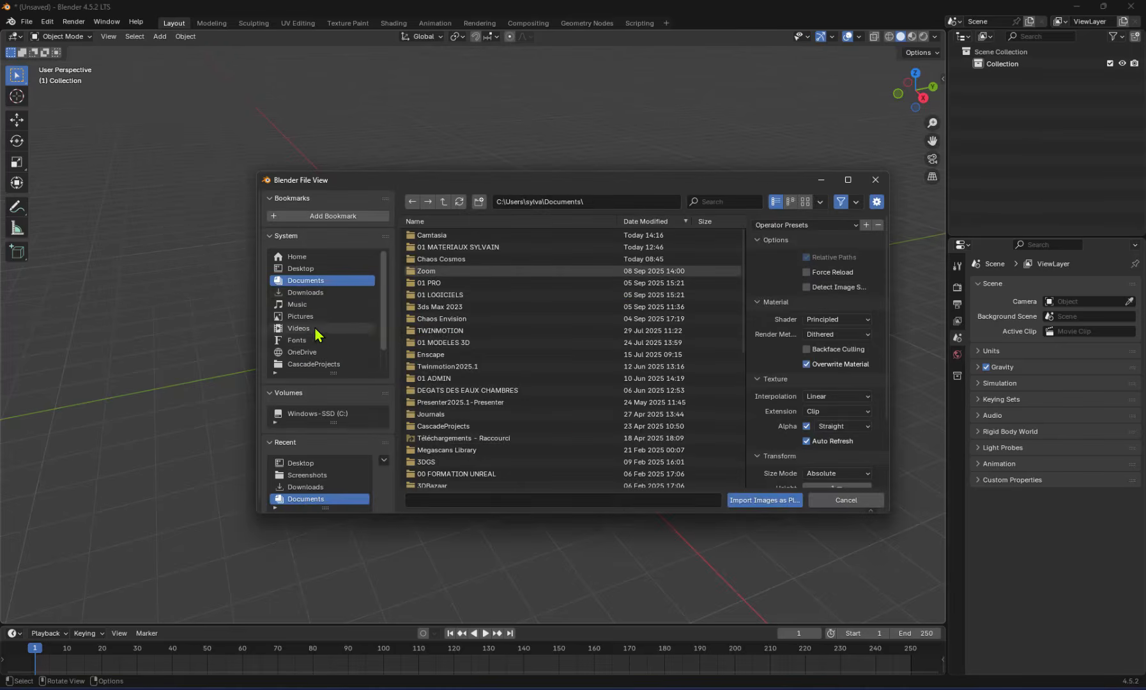
{"action": "left_click", "coordinate": [307, 317]}
{"action": "double_click", "coordinate": [435, 235]}
{"action": "left_click", "coordinate": [447, 234]}
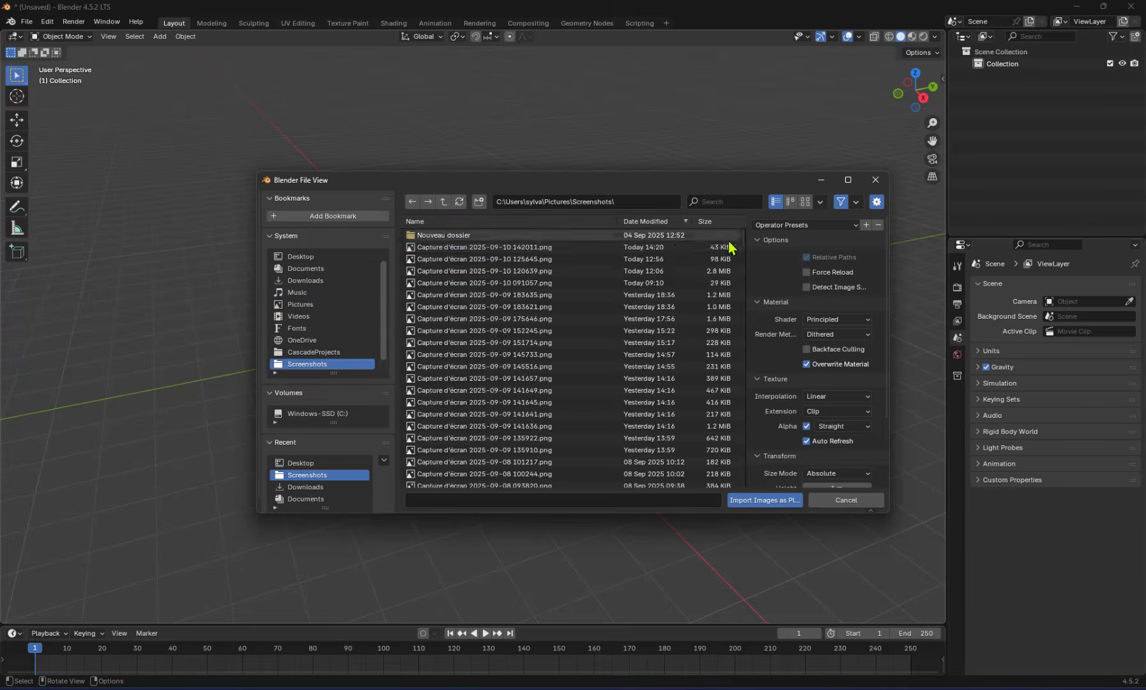
{"action": "left_click", "coordinate": [764, 499]}
Switch the viewport shading to Material Preview to display the lamp image on the plane
{"action": "scroll", "coordinate": [480, 332], "scroll_direction": "up", "scroll_amount": 10}
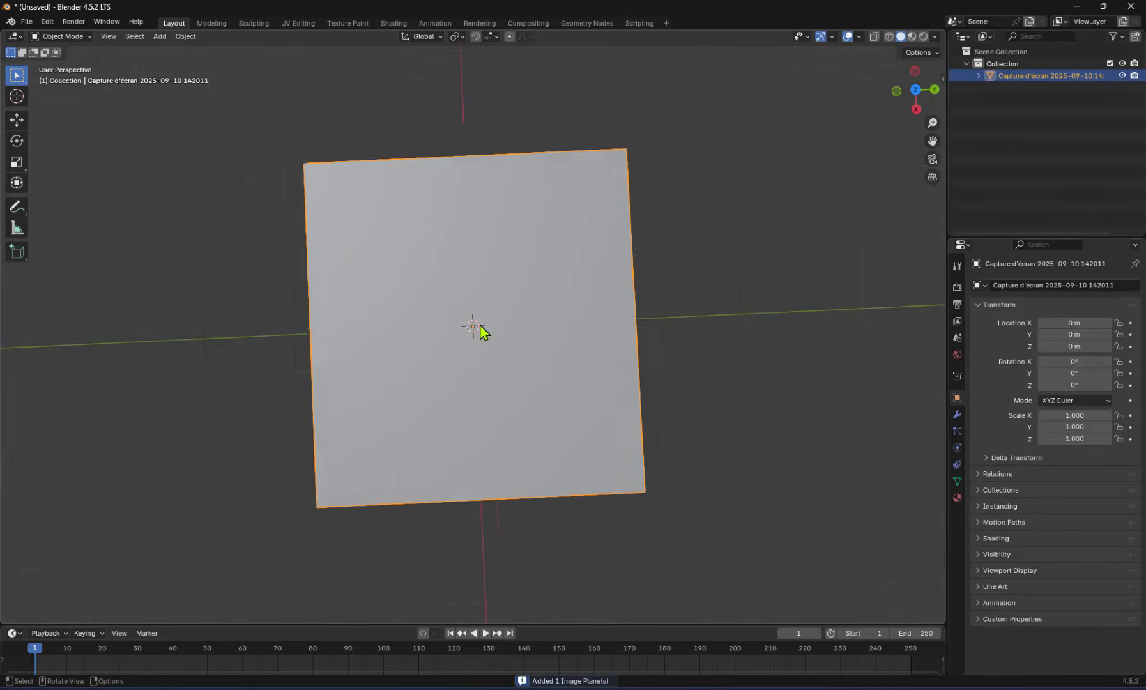
{"action": "scroll", "coordinate": [480, 332], "scroll_direction": "down", "scroll_amount": 2}
{"action": "middle_click_drag", "start_coordinate": [481, 332], "coordinate": [545, 255]}
{"action": "middle_click_drag", "start_coordinate": [473, 263], "coordinate": [477, 254]}
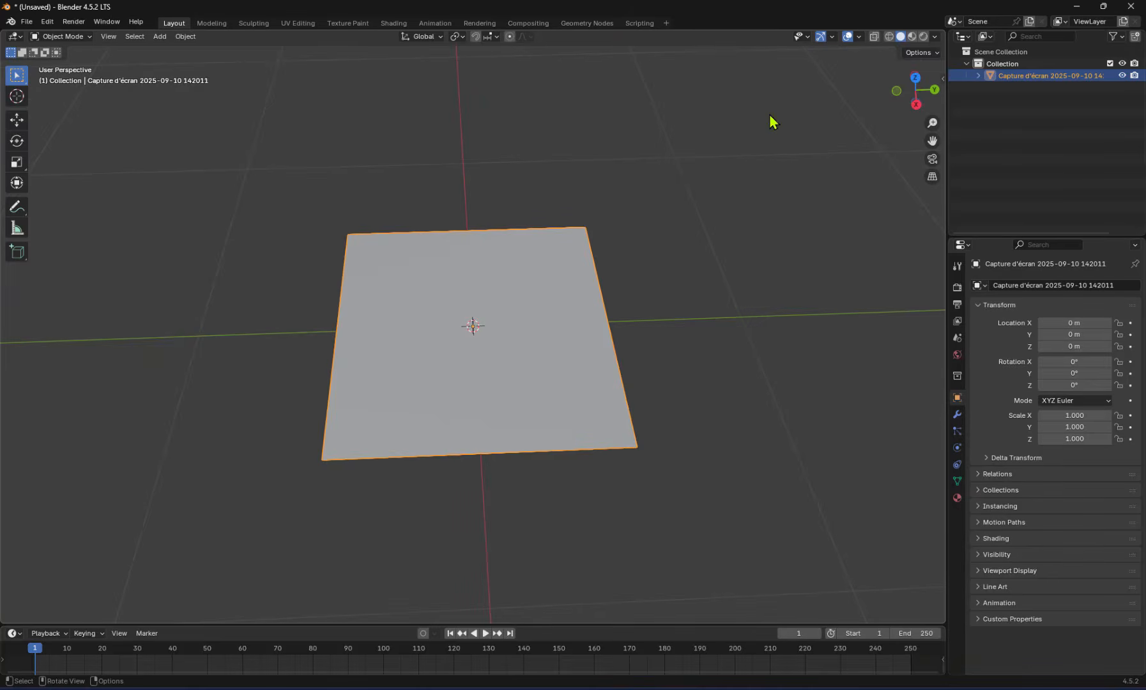
{"action": "left_click", "coordinate": [911, 36]}
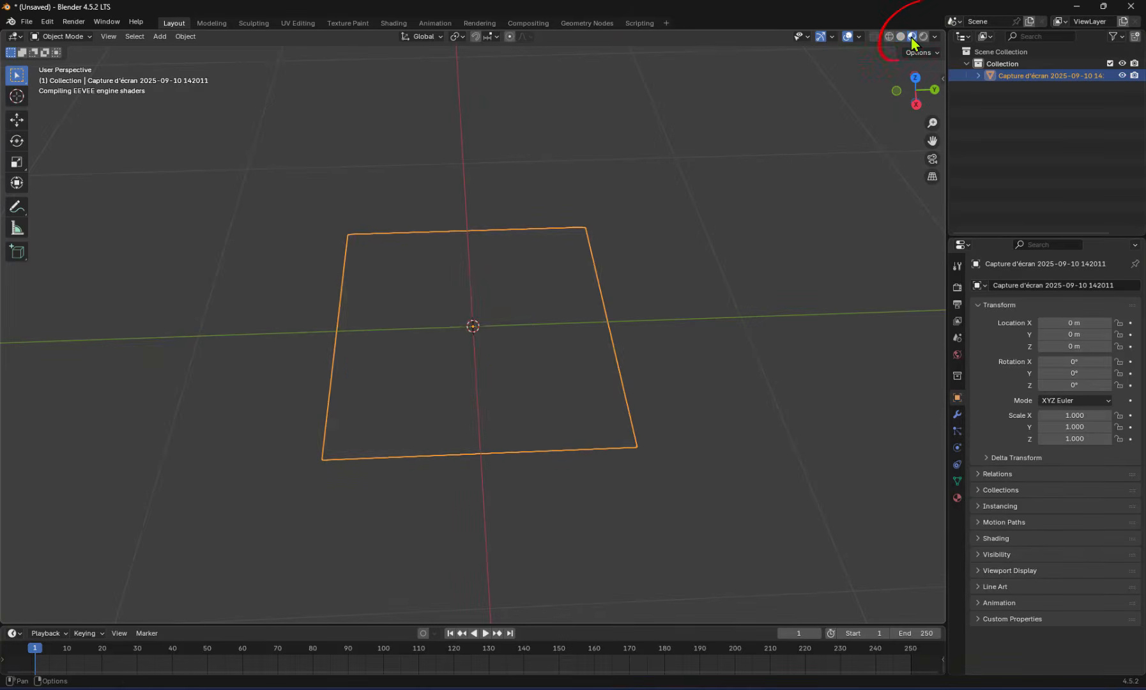
Rotate the image plane 90° about the X axis so it stands upright
{"action": "middle_click_drag", "start_coordinate": [502, 353], "coordinate": [551, 333]}
{"action": "type", "text": "r"}
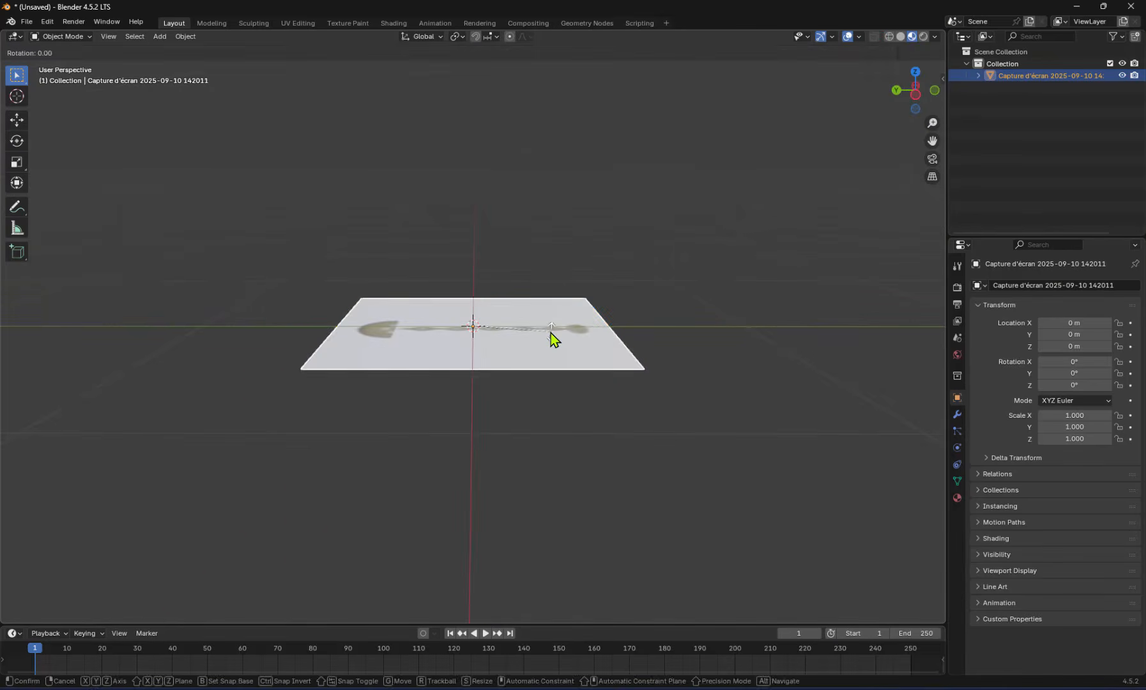
{"action": "type", "text": "x90"}
{"action": "key", "text": "Return"}
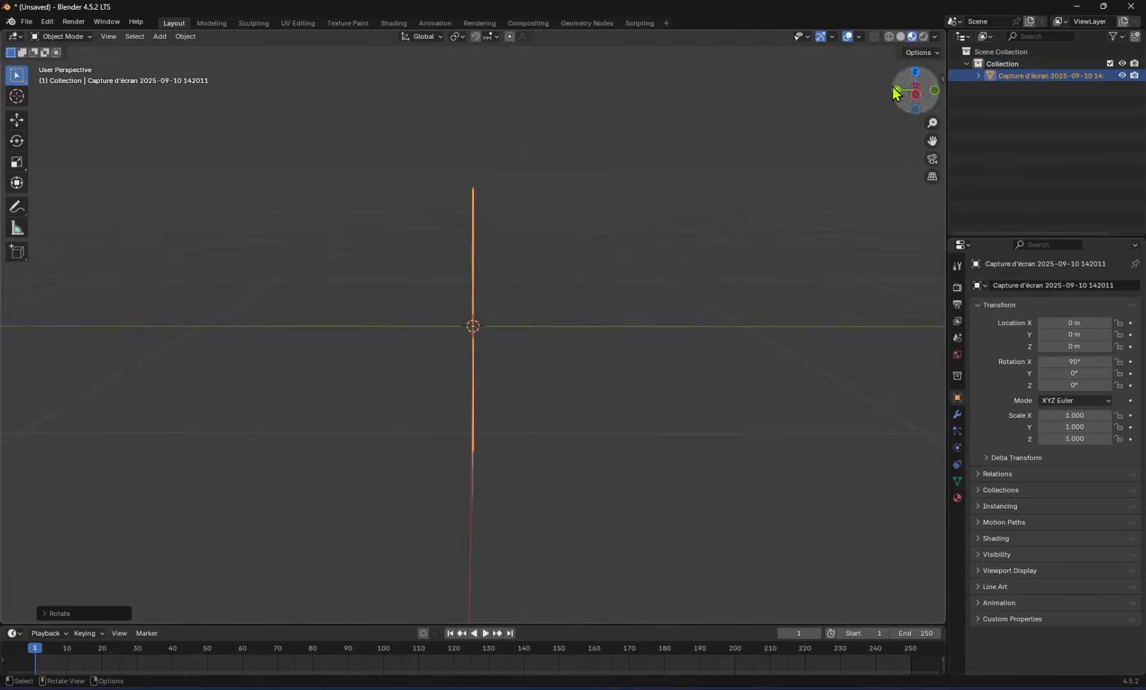
Raise the image plane along Z to about 0.51 m so its lower edge sits at ground level
{"action": "middle_click_drag", "start_coordinate": [798, 221], "coordinate": [652, 294]}
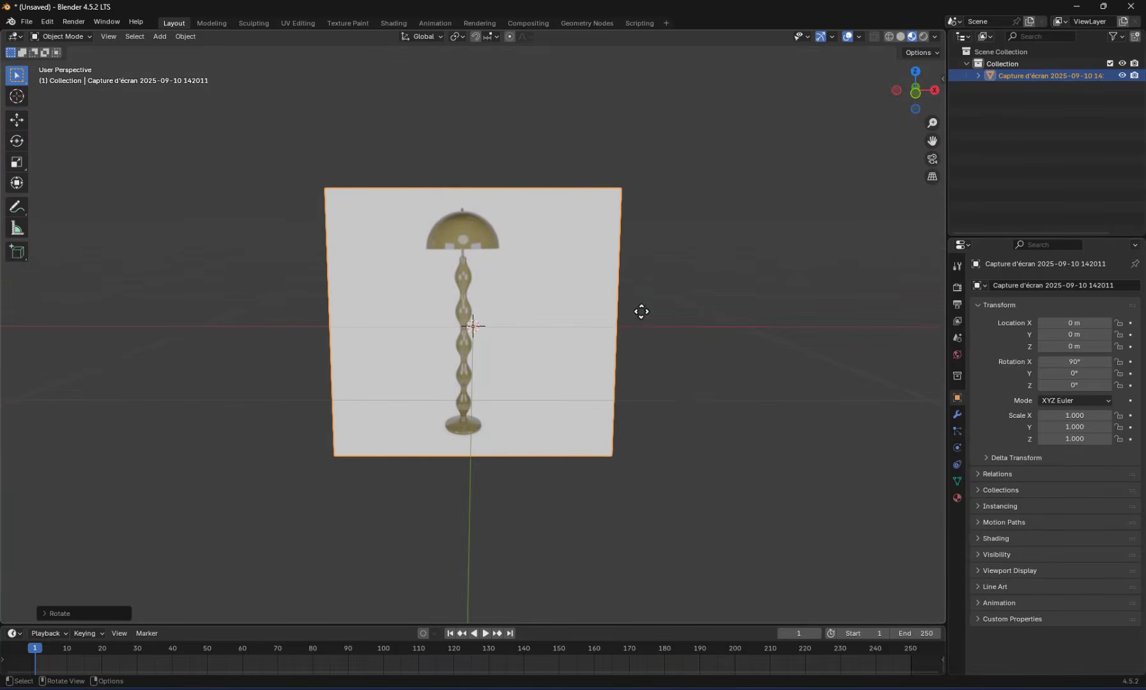
{"action": "key", "text": "g"}
{"action": "key", "text": "y"}
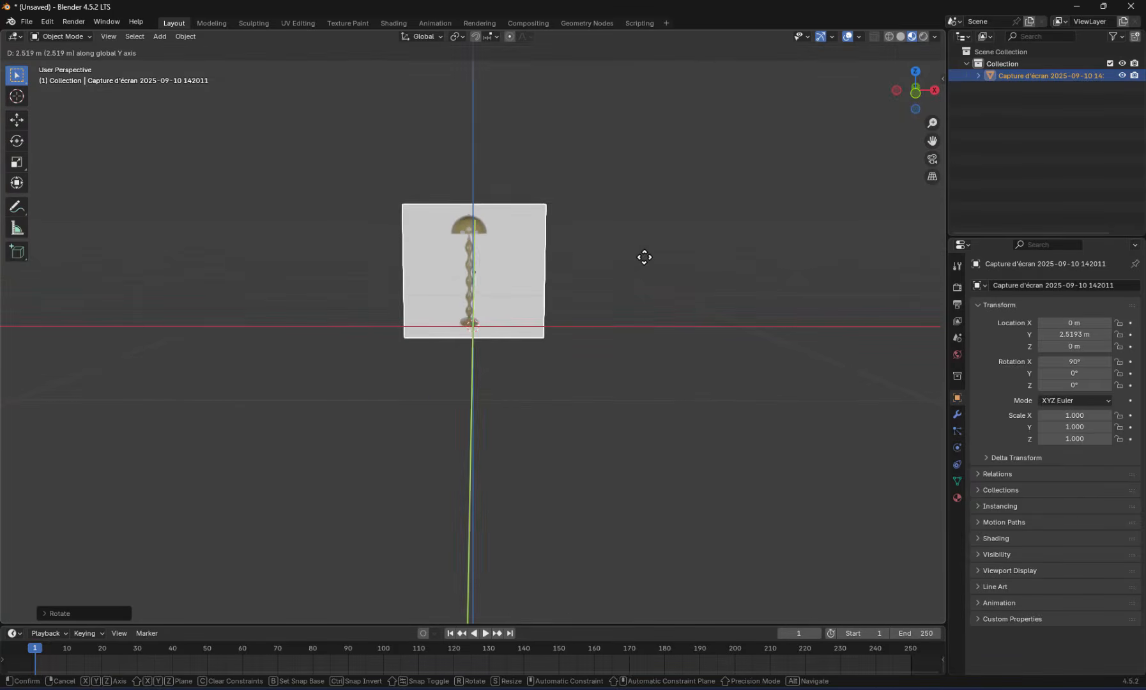
{"action": "key", "text": "z"}
{"action": "left_click", "coordinate": [627, 170]}
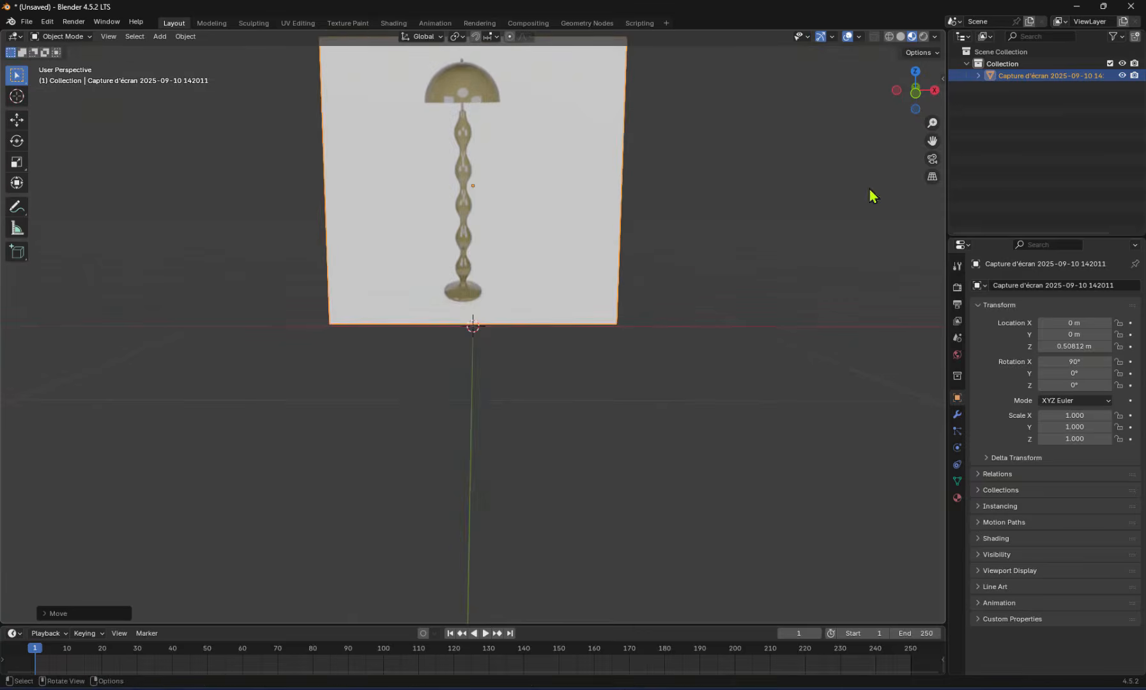
Move the image plane back along Y to about 0.57 m, behind the origin
{"action": "middle_click_drag", "start_coordinate": [871, 192], "coordinate": [575, 376]}
{"action": "key", "text": "g"}
{"action": "left_click", "coordinate": [573, 377]}
Add a Path curve at the scene origin
{"action": "middle_click_drag", "start_coordinate": [682, 360], "coordinate": [469, 265]}
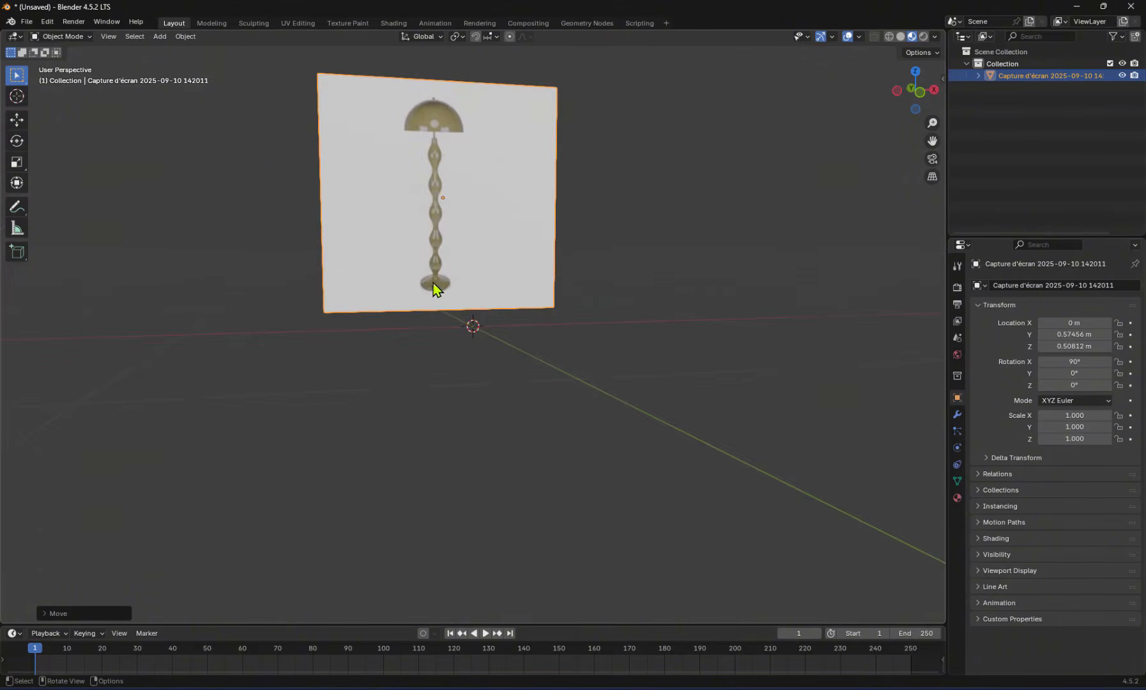
{"action": "middle_click_drag", "start_coordinate": [389, 245], "coordinate": [568, 351]}
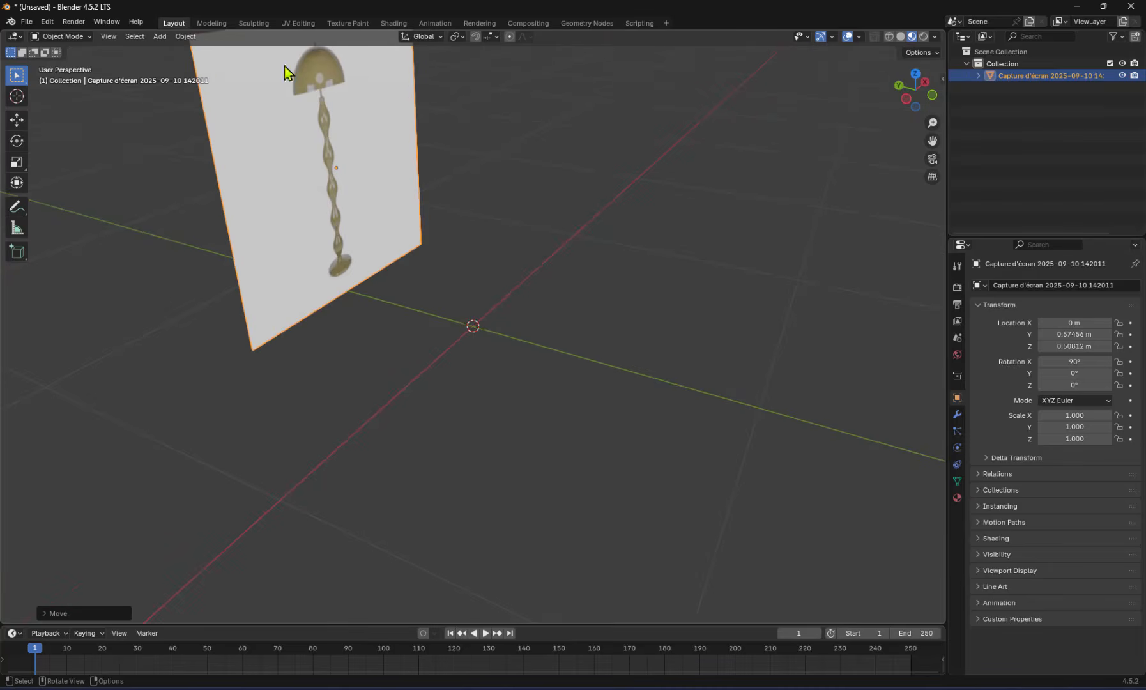
{"action": "left_click", "coordinate": [156, 37]}
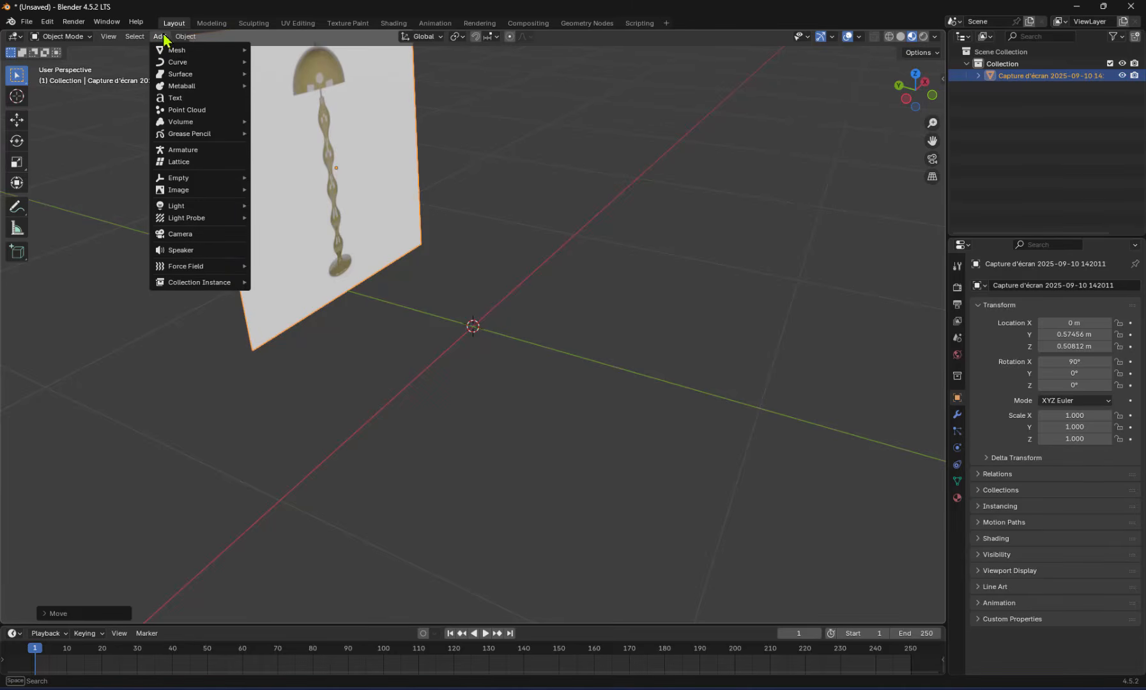
{"action": "mouse_move", "coordinate": [167, 51]}
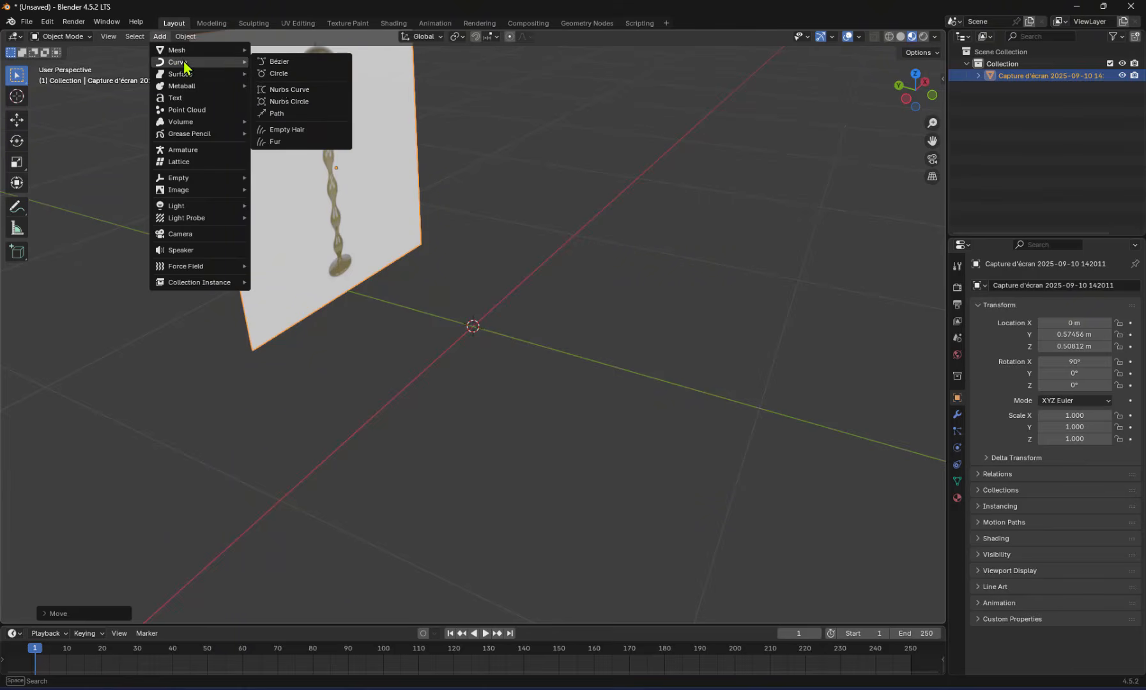
{"action": "left_click", "coordinate": [289, 114]}
Move the path along Y to about -0.32 m, away from the image plane
{"action": "middle_click_drag", "start_coordinate": [599, 321], "coordinate": [636, 343]}
{"action": "key", "text": "g"}
{"action": "key", "text": "y"}
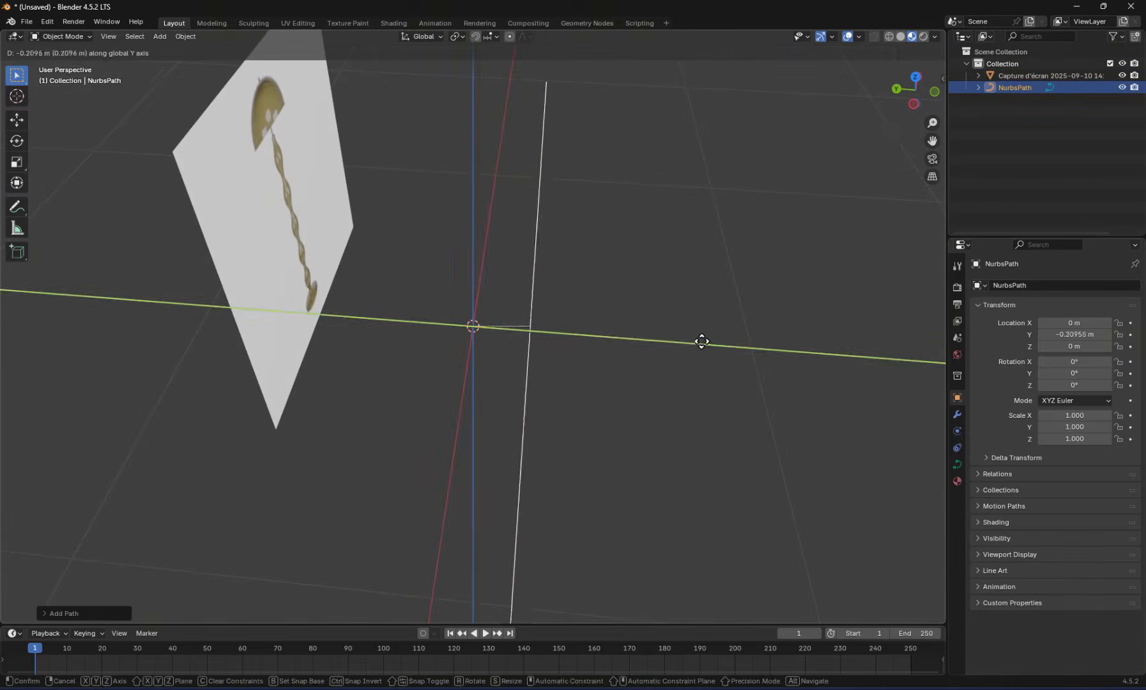
{"action": "left_click", "coordinate": [725, 342]}
{"action": "middle_click_drag", "start_coordinate": [728, 344], "coordinate": [744, 401]}
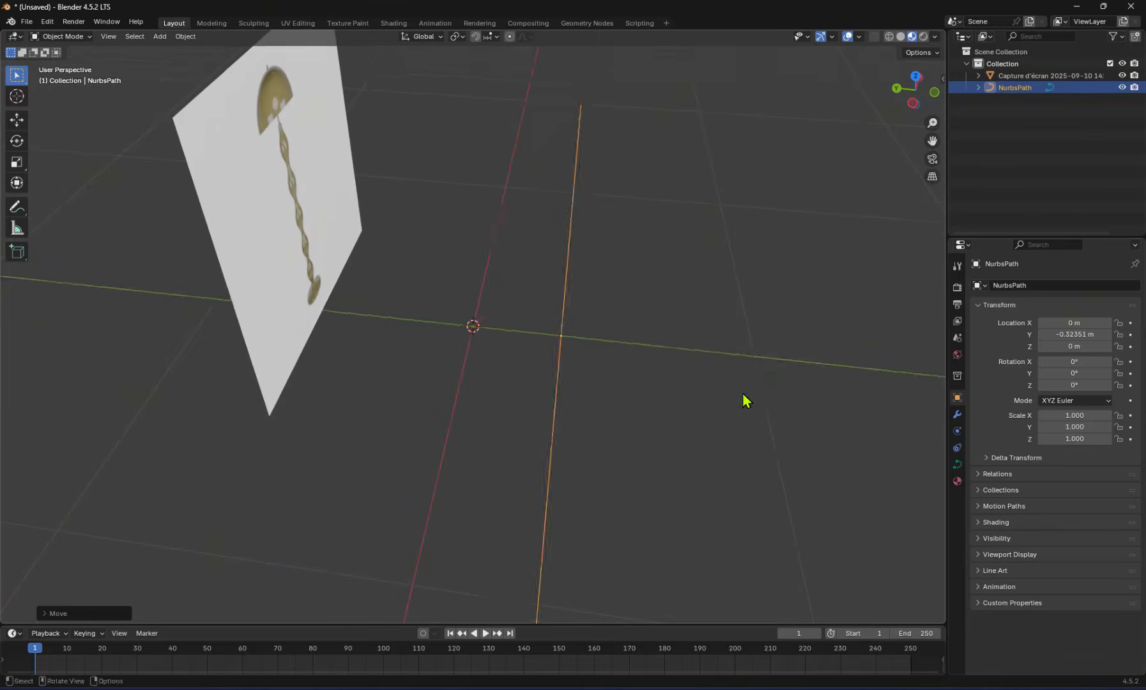
Move the path along Y to about 0.01 m, close to the X axis
{"action": "key", "text": "g"}
{"action": "key", "text": "y"}
{"action": "left_click", "coordinate": [652, 386]}
Set the viewport to Front Orthographic view, facing the lamp image
{"action": "mouse_move", "coordinate": [652, 389]}
{"action": "middle_mouse_down"}
{"action": "mouse_move", "coordinate": [703, 422]}
{"action": "mouse_move", "coordinate": [641, 404]}
{"action": "middle_mouse_up"}
{"action": "middle_click_drag", "start_coordinate": [506, 416], "coordinate": [436, 352]}
{"action": "scroll", "coordinate": [419, 224], "scroll_direction": "down", "scroll_amount": 3}
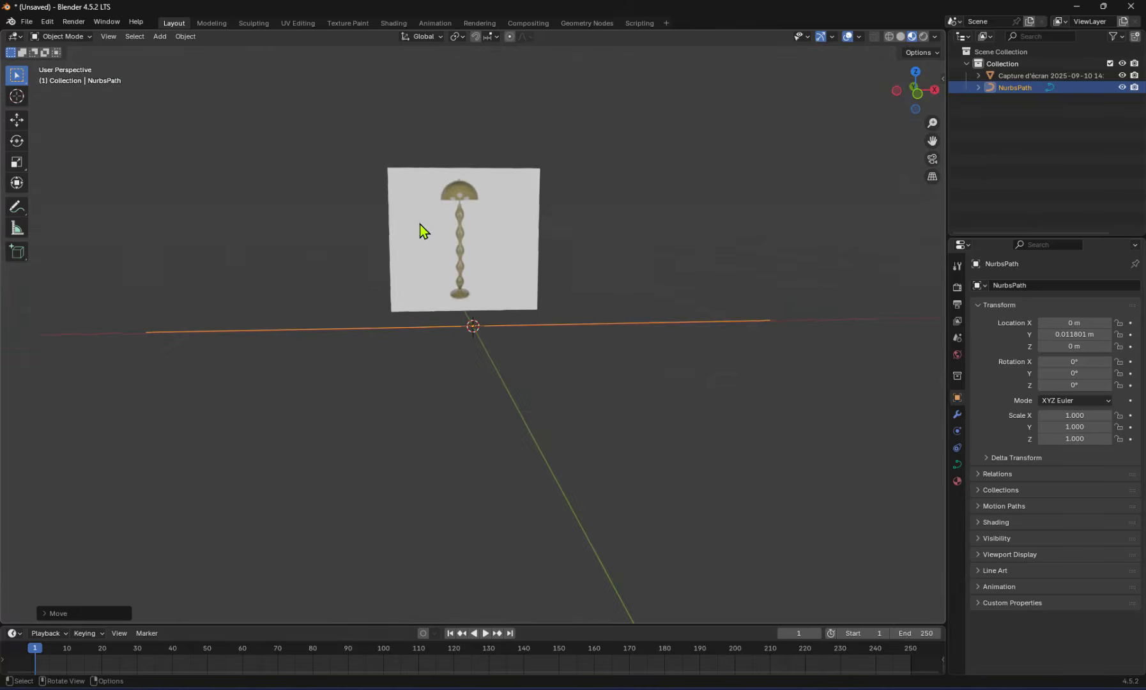
{"action": "middle_click_drag", "start_coordinate": [420, 223], "coordinate": [492, 251]}
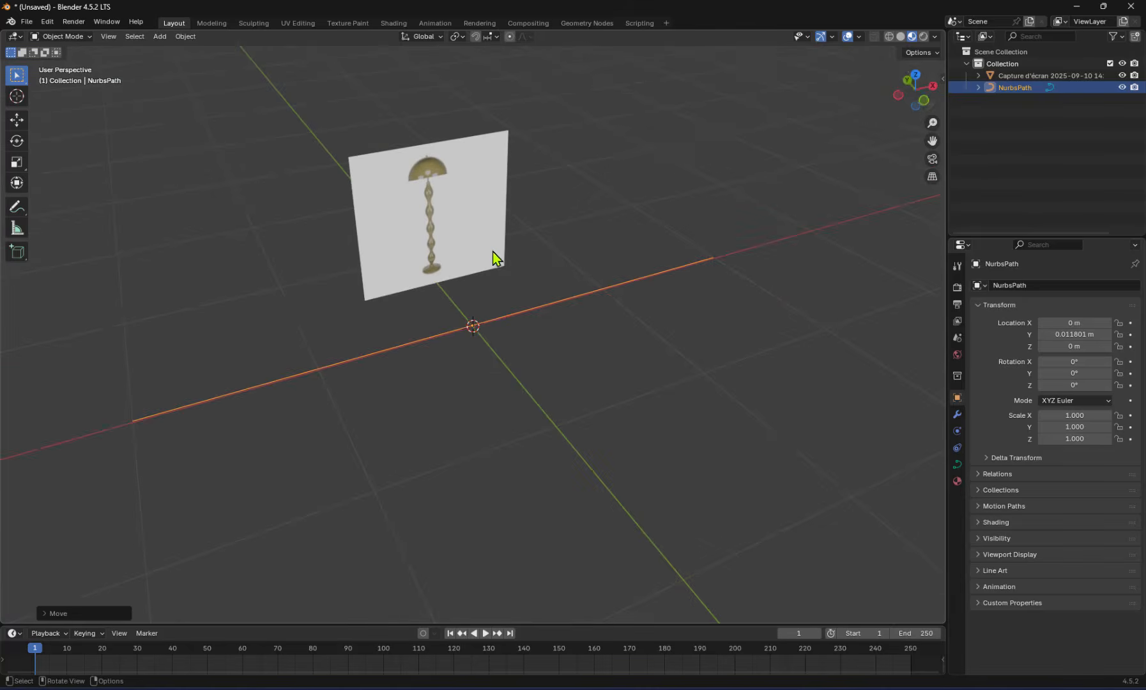
{"action": "left_click", "coordinate": [923, 102]}
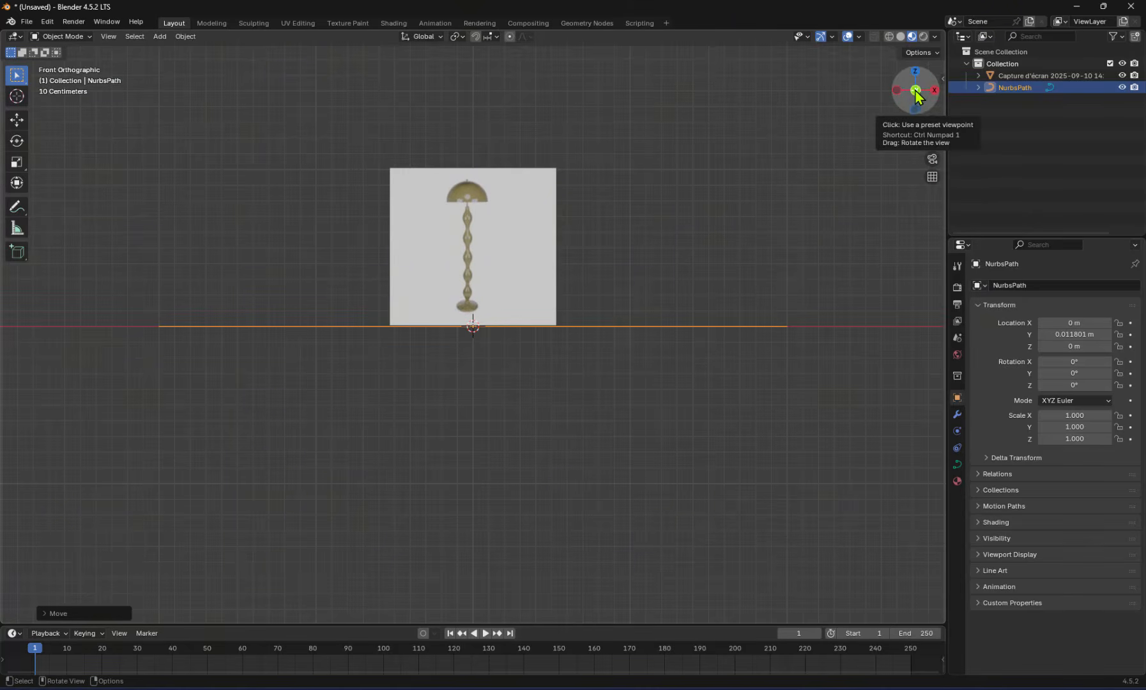
{"action": "left_click", "coordinate": [897, 90]}
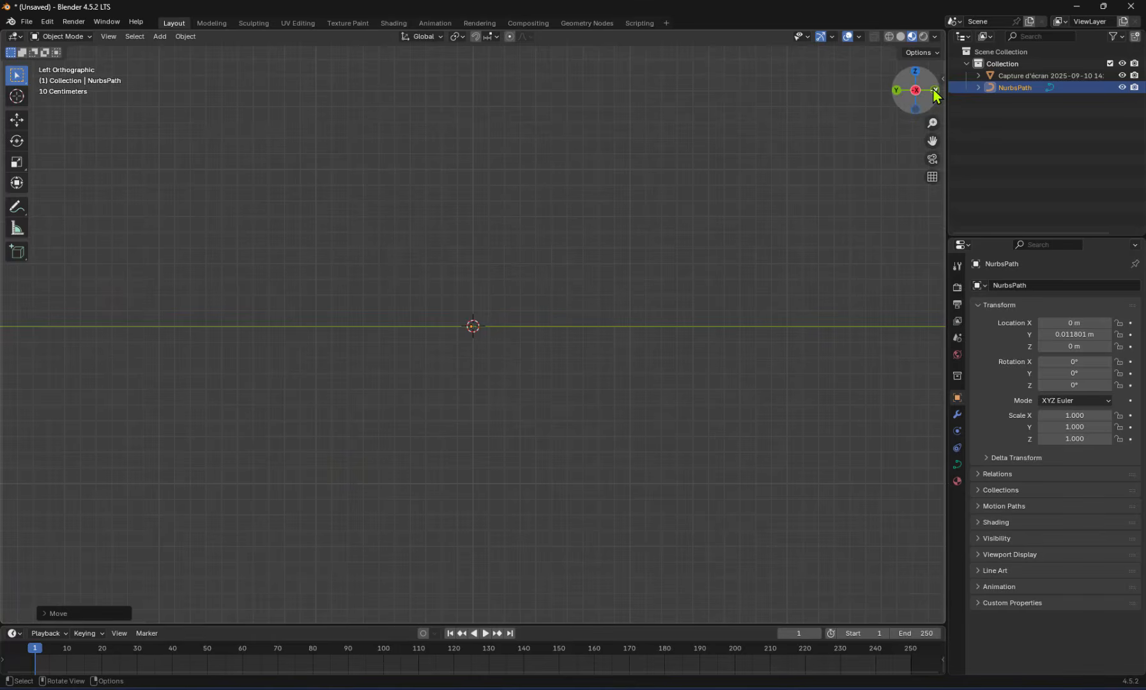
{"action": "left_click", "coordinate": [933, 91]}
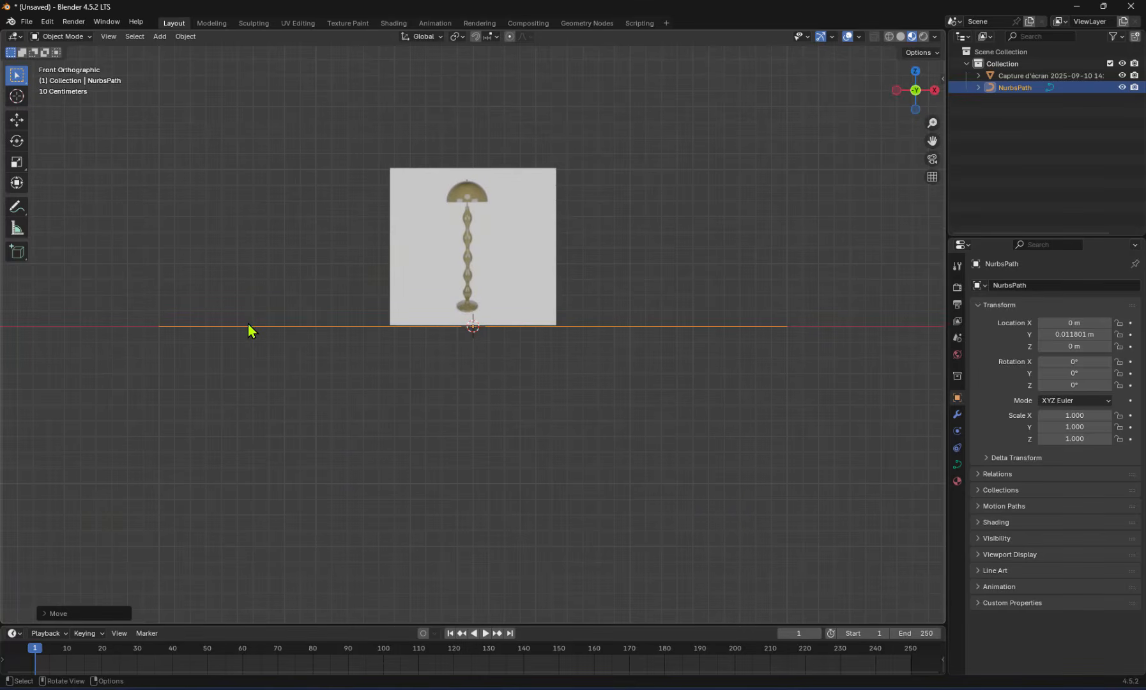
Move the path just below the lamp image, to about -0.18 m in Z, and enter Edit Mode
{"action": "left_click_drag", "start_coordinate": [251, 331], "coordinate": [249, 360]}
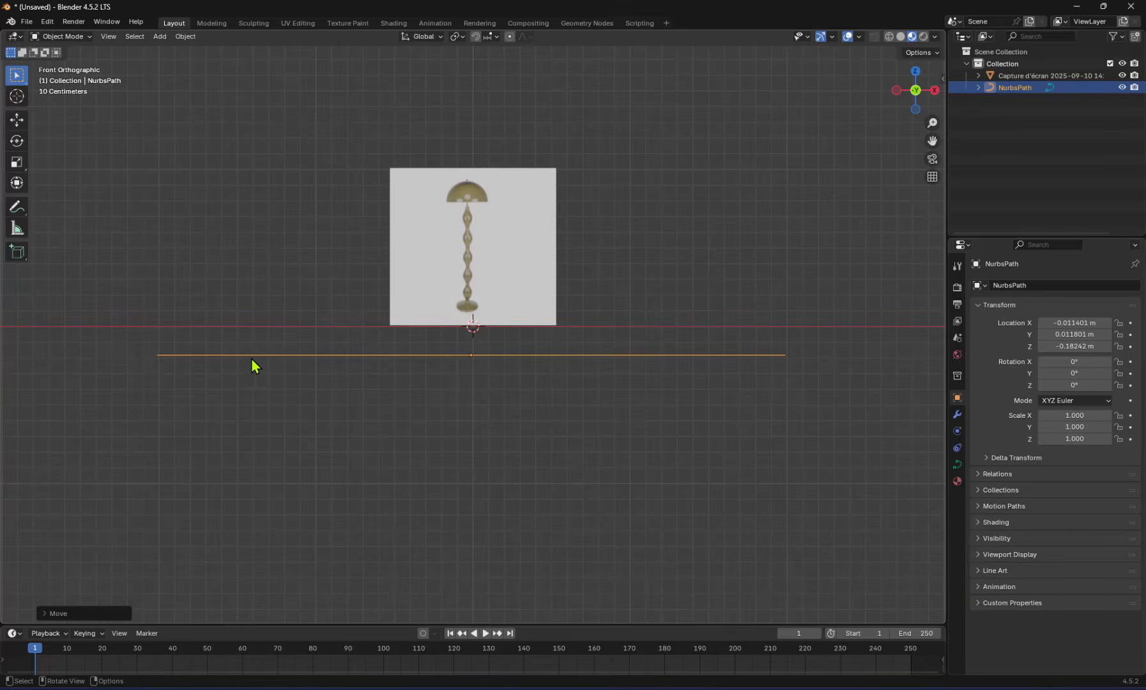
{"action": "left_click", "coordinate": [61, 36]}
{"action": "left_click", "coordinate": [62, 63]}
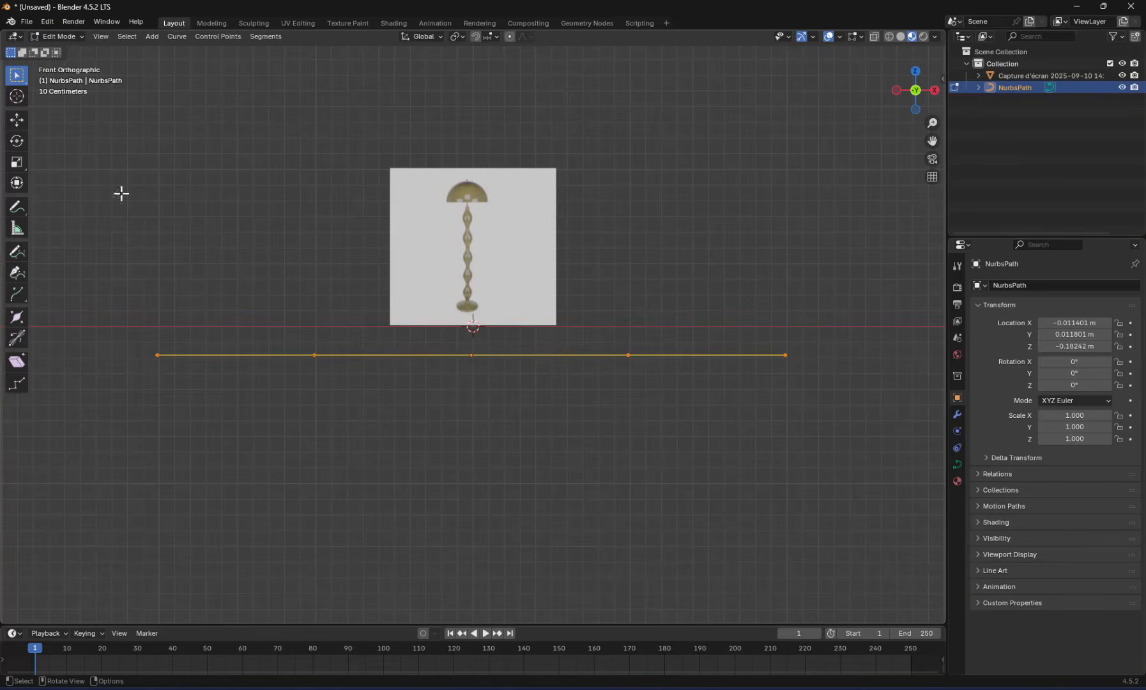
Select all control points of the path, move its right end onto the lamp base and scale the path down
{"action": "left_click_drag", "start_coordinate": [111, 311], "coordinate": [844, 417]}
{"action": "key", "text": "g"}
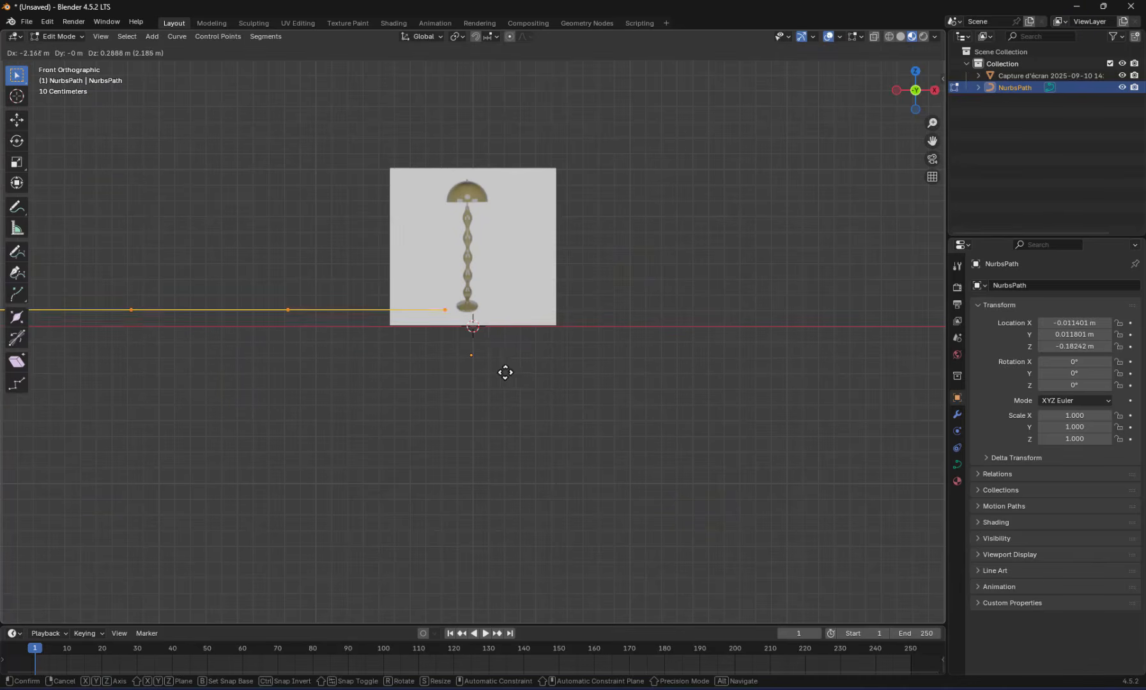
{"action": "left_click", "coordinate": [524, 371]}
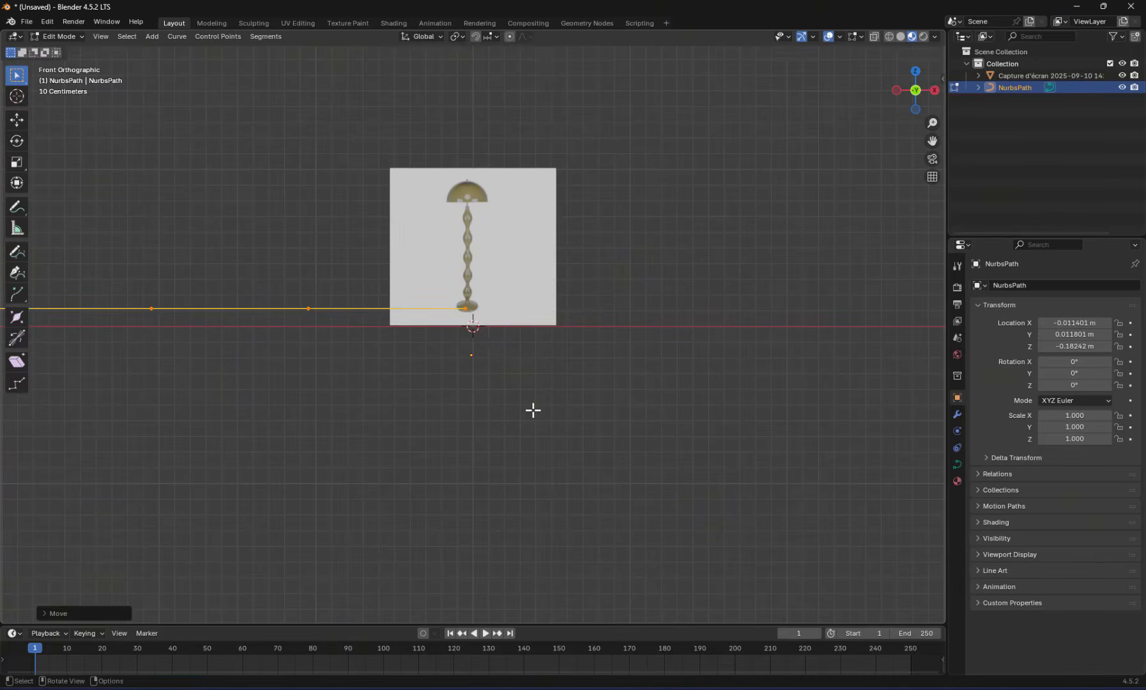
{"action": "key", "text": "s"}
{"action": "left_click", "coordinate": [172, 270]}
Move the scaled-down path so its right end point sits at the centre of the lamp base
{"action": "key", "text": "g"}
{"action": "left_click", "coordinate": [484, 273]}
{"action": "scroll", "coordinate": [487, 275], "scroll_direction": "up", "scroll_amount": 11}
{"action": "middle_click_drag", "start_coordinate": [506, 293], "coordinate": [610, 424], "text": "shift"}
{"action": "key", "text": "g"}
{"action": "left_click", "coordinate": [615, 399]}
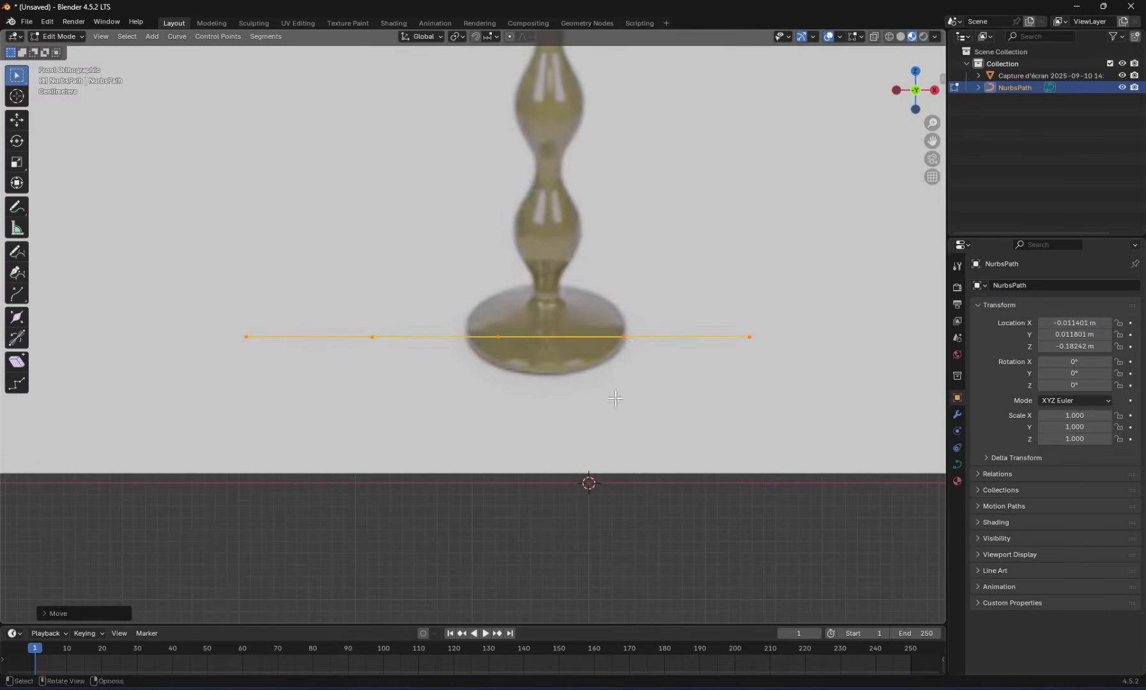
{"action": "left_click_drag", "start_coordinate": [774, 309], "coordinate": [141, 390]}
{"action": "key", "text": "g"}
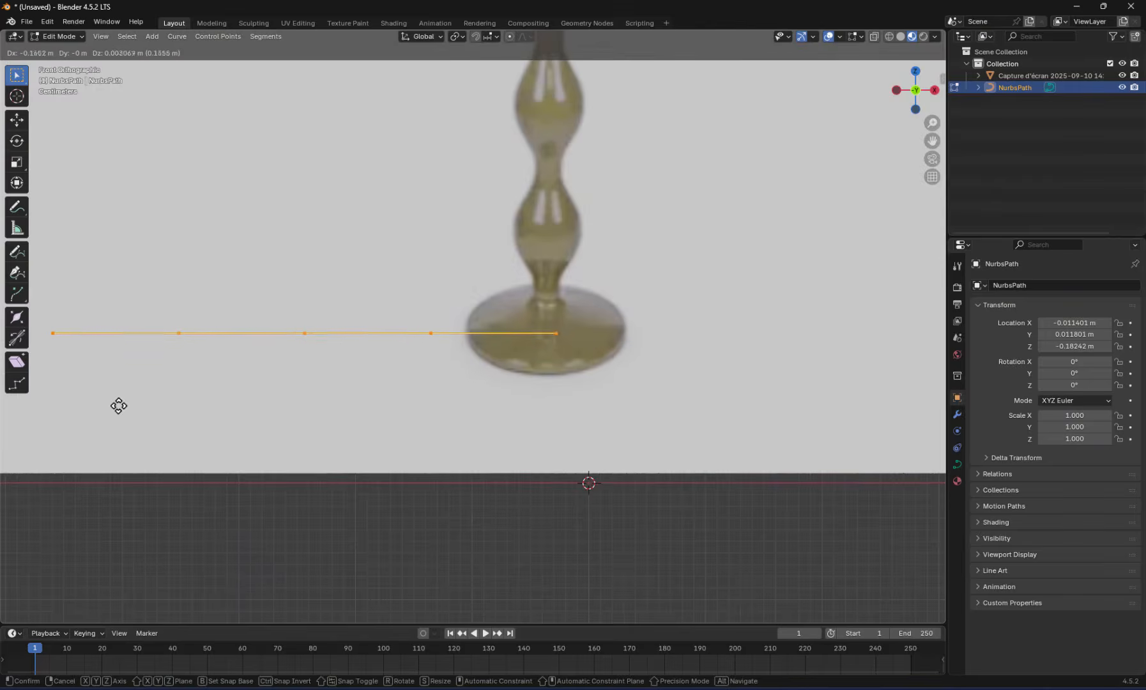
{"action": "left_click", "coordinate": [108, 404]}
Move the two control points nearest the base-centre end point onto the left edge of the lamp base
{"action": "left_click_drag", "start_coordinate": [341, 314], "coordinate": [477, 366]}
{"action": "key", "text": "g"}
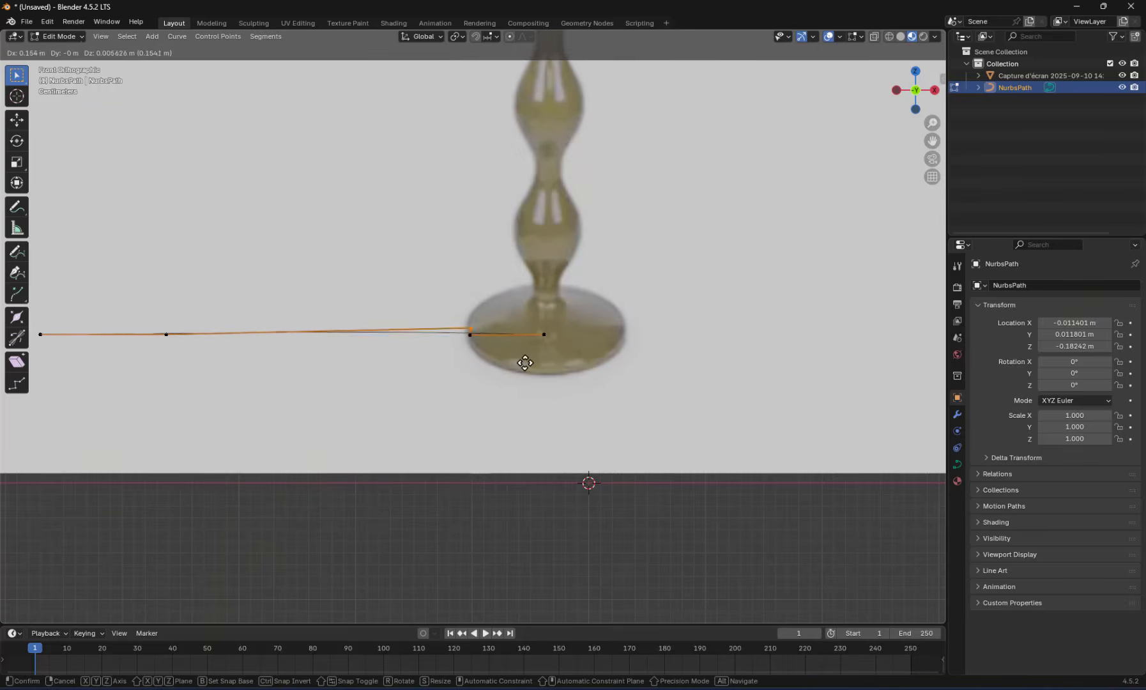
{"action": "left_click", "coordinate": [524, 358]}
Move the path's two remaining control points onto the top of the base beside the stem and onto the stem's lowest neck
{"action": "left_click_drag", "start_coordinate": [140, 310], "coordinate": [207, 370]}
{"action": "key", "text": "g"}
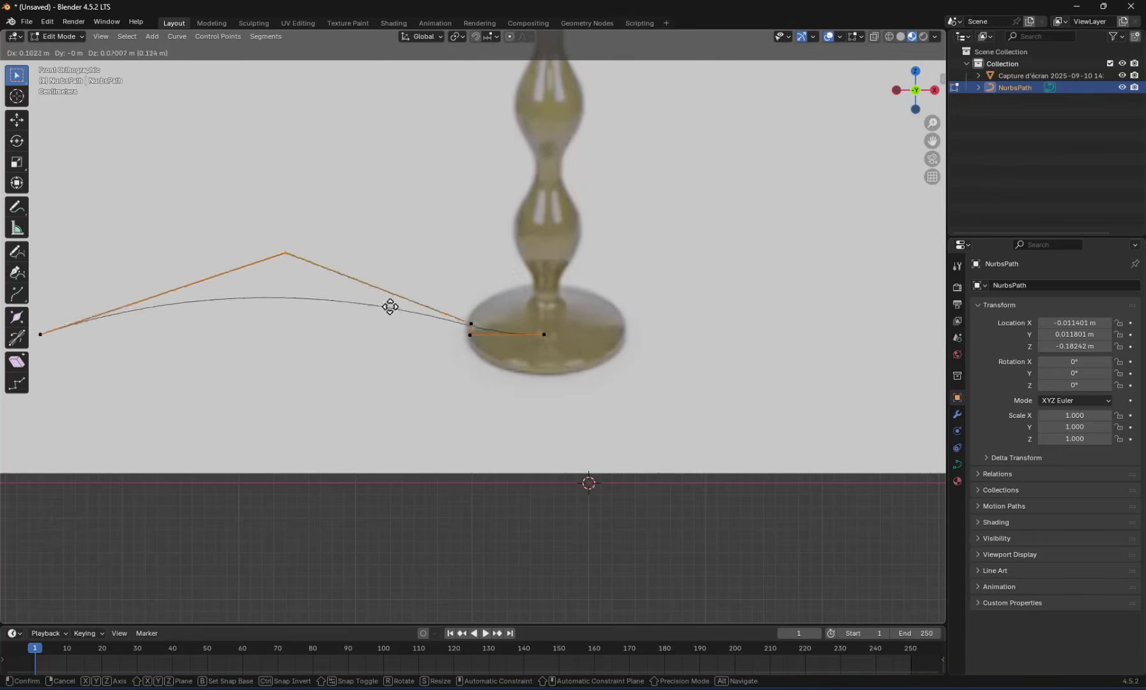
{"action": "left_click", "coordinate": [609, 360]}
{"action": "left_click_drag", "start_coordinate": [63, 347], "coordinate": [19, 322]}
{"action": "key", "text": "g"}
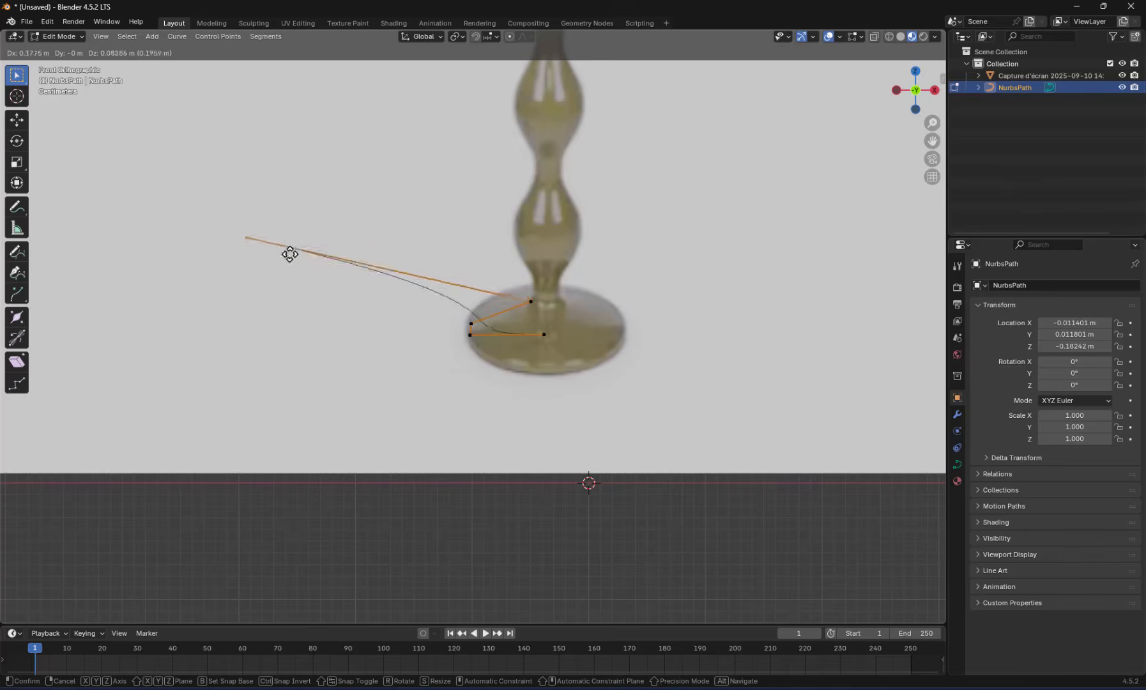
{"action": "left_click", "coordinate": [546, 311]}
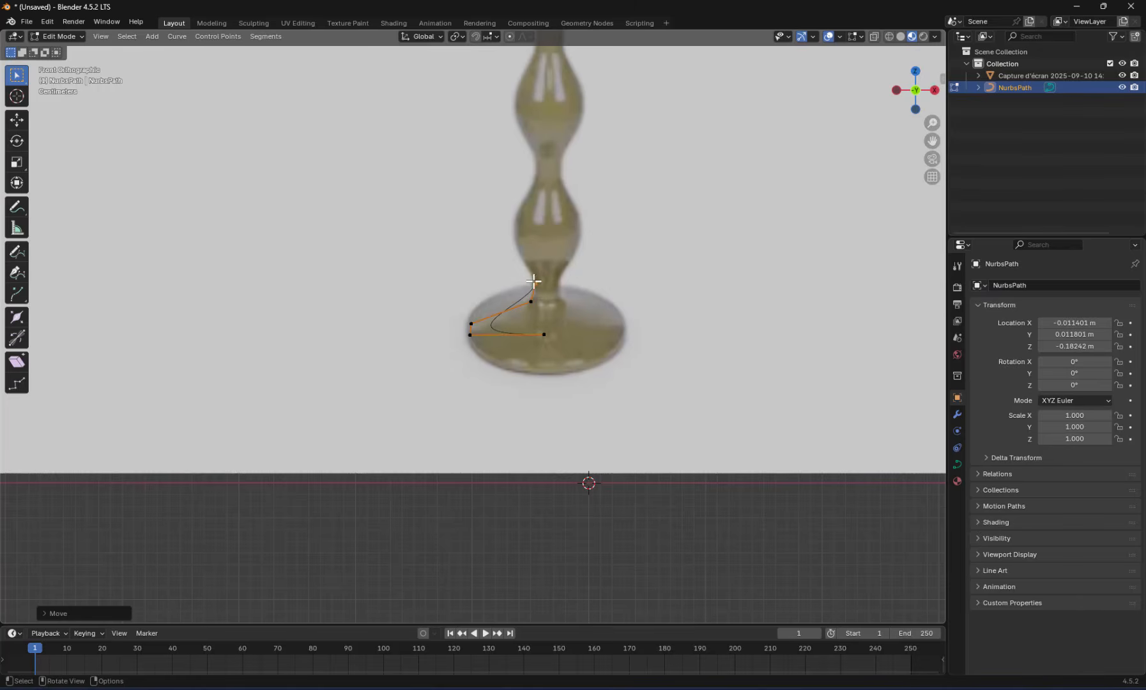
Extrude three points from the path's upper end along the left outline: the lowest bulge, the neck above it and the second bulge
{"action": "left_click_drag", "start_coordinate": [594, 262], "coordinate": [514, 293]}
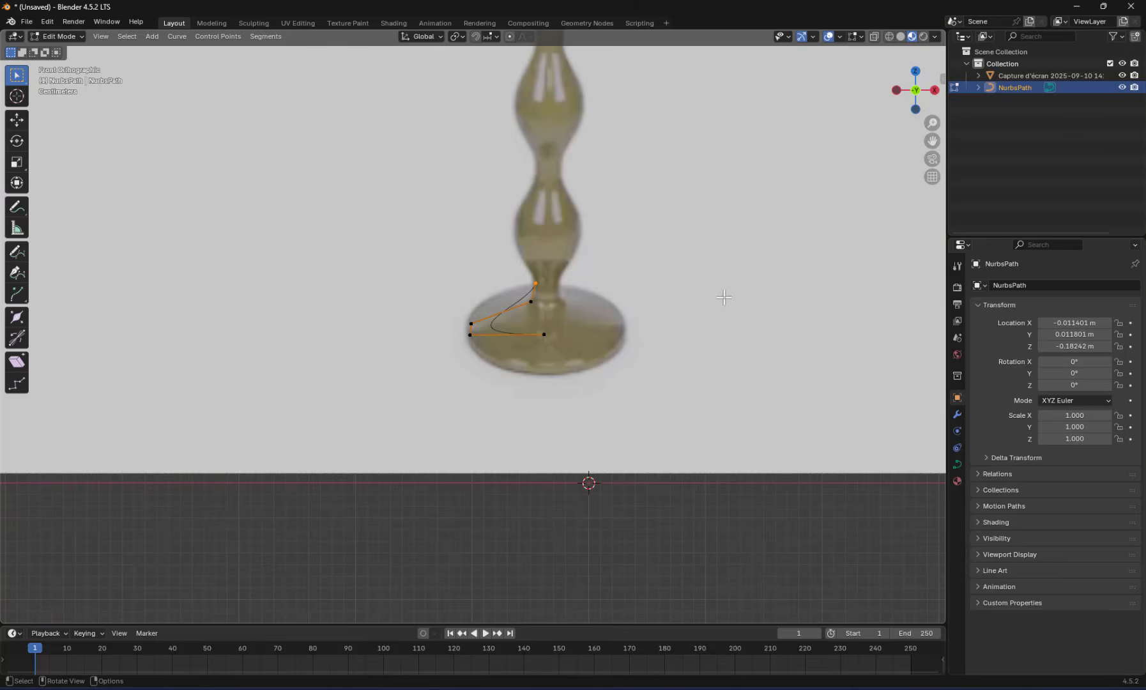
{"action": "key", "text": "e"}
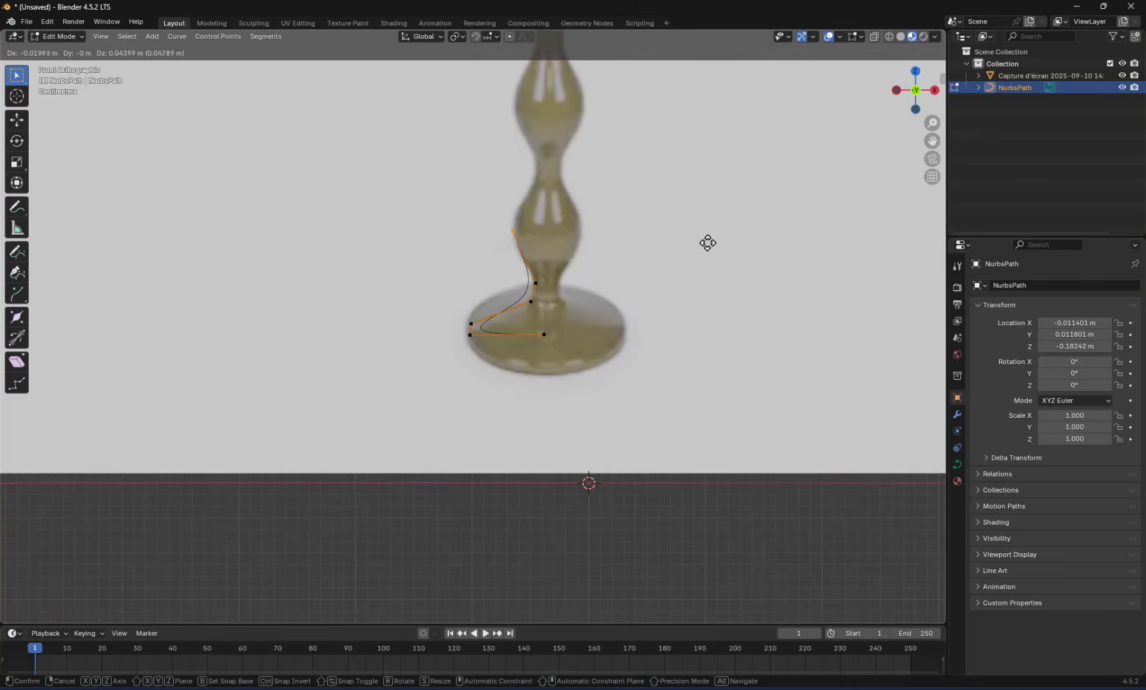
{"action": "left_click", "coordinate": [704, 244]}
{"action": "key", "text": "e"}
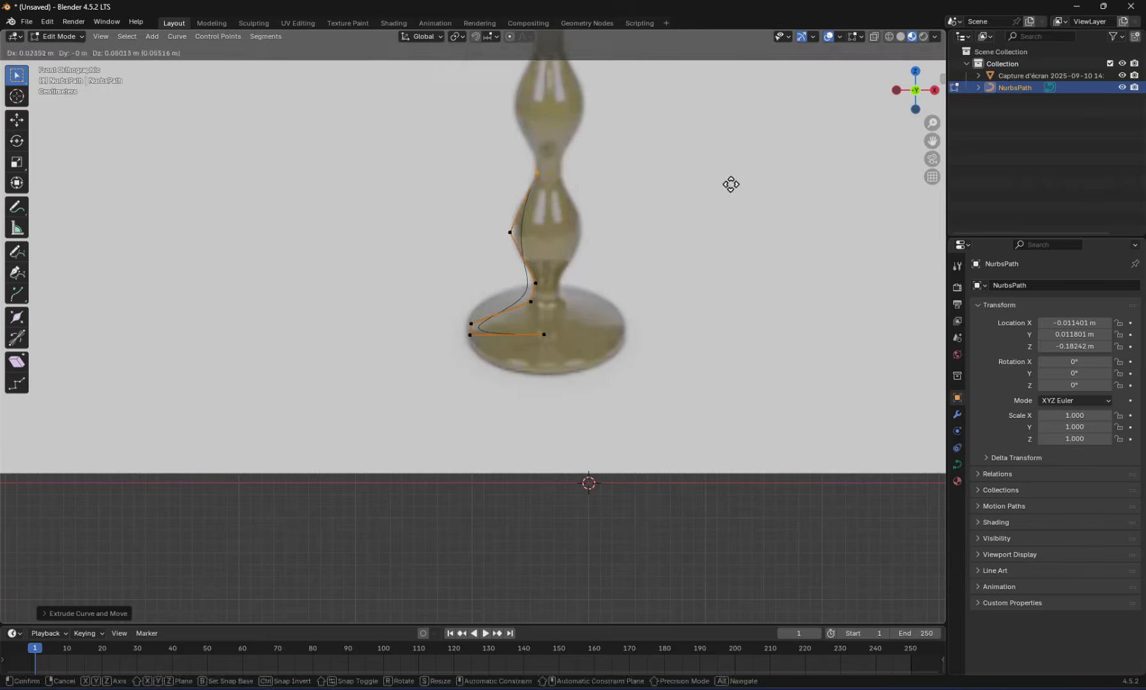
{"action": "left_click", "coordinate": [723, 167]}
{"action": "key", "text": "e"}
{"action": "left_click", "coordinate": [708, 113]}
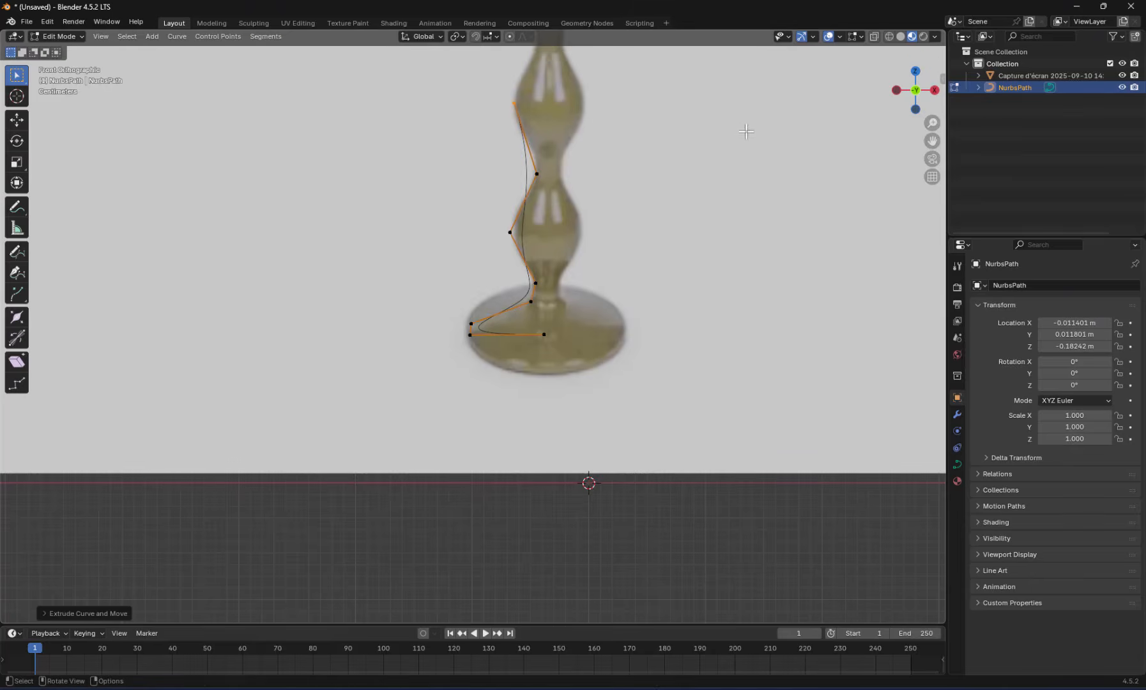
Extrude four more points up the stem's left outline, alternating between the necks and the widest points of the third and fourth bulges
{"action": "key", "text": "Caps_Lock"}
{"action": "middle_click_drag", "start_coordinate": [744, 132], "coordinate": [716, 409], "text": "shift"}
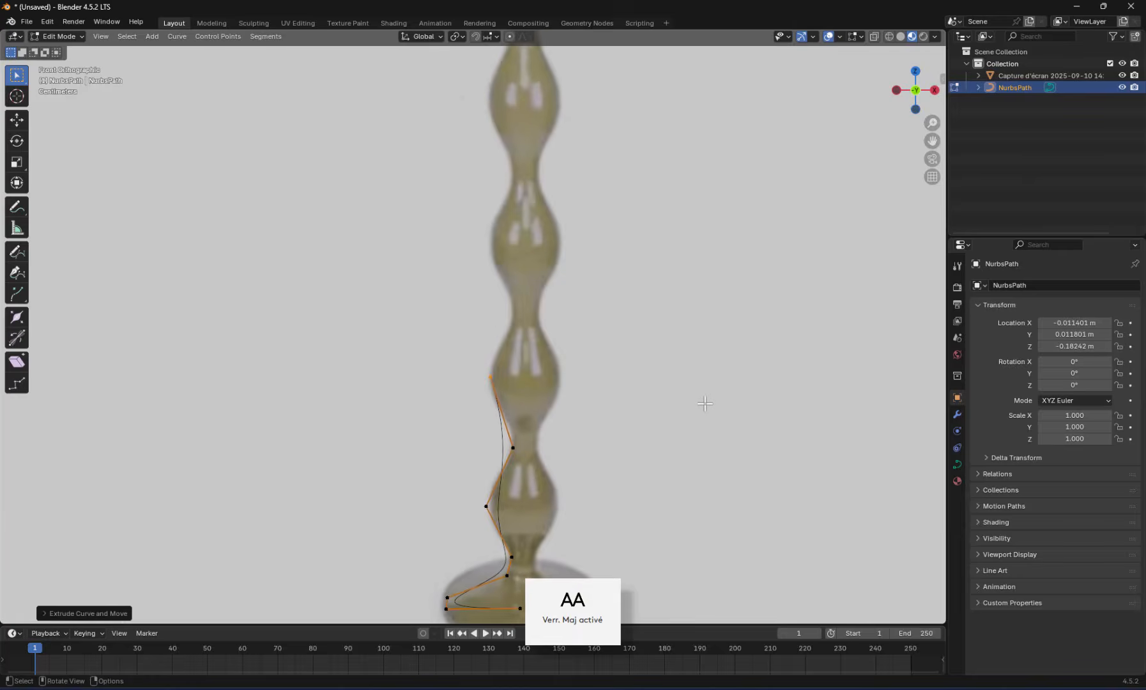
{"action": "key", "text": "e"}
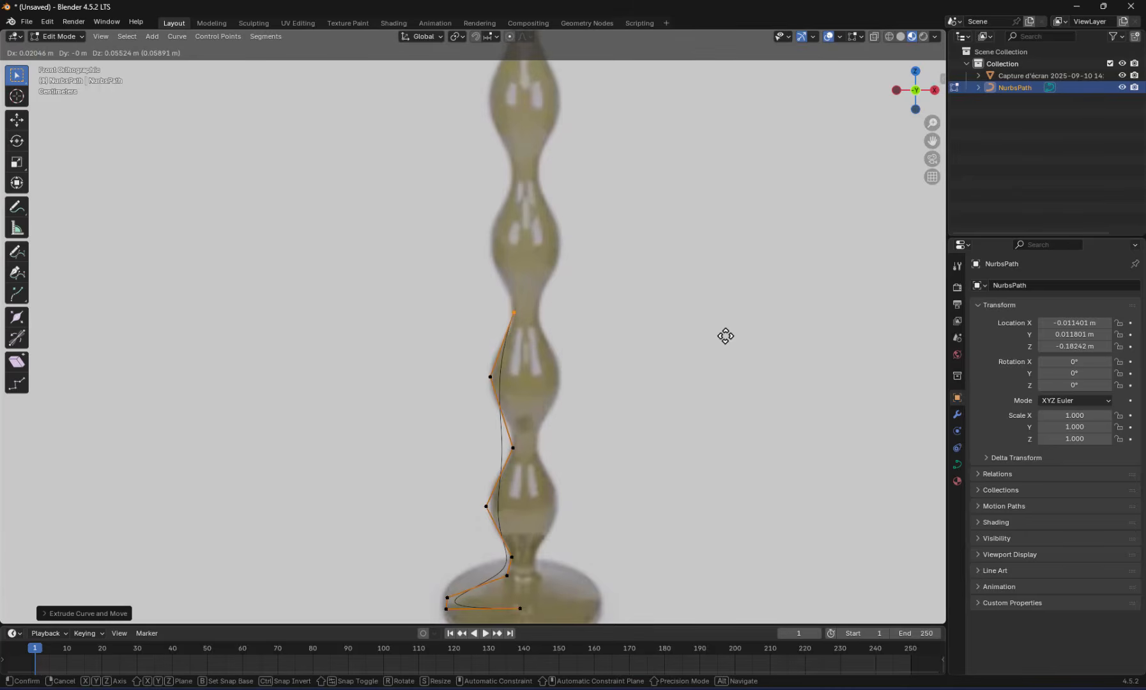
{"action": "left_click", "coordinate": [724, 336]}
{"action": "key", "text": "e"}
{"action": "left_click", "coordinate": [702, 268]}
{"action": "key", "text": "e"}
{"action": "left_click", "coordinate": [726, 202]}
{"action": "key", "text": "e"}
{"action": "left_click", "coordinate": [699, 126]}
Extrude points along the left outline to the neck below the topmost bulge, its widest point and its upper narrowing
{"action": "middle_click_drag", "start_coordinate": [710, 136], "coordinate": [715, 437], "text": "shift"}
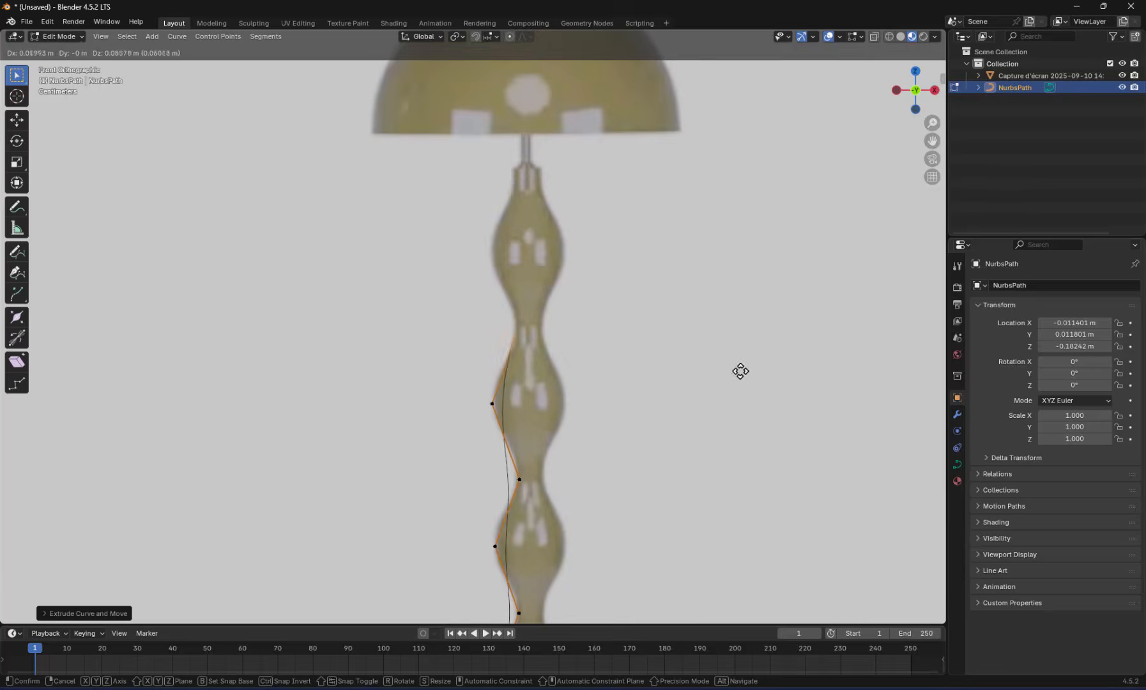
{"action": "left_click", "coordinate": [741, 372]}
{"action": "key", "text": "e"}
{"action": "left_click", "coordinate": [714, 288]}
Extrude the path over the stem's top rim, up the thin rod into the lampshade, and end it on the lamp's centre axis
{"action": "key", "text": "e"}
{"action": "left_click", "coordinate": [740, 224]}
{"action": "key", "text": "e"}
{"action": "left_click", "coordinate": [738, 200]}
{"action": "key", "text": "e"}
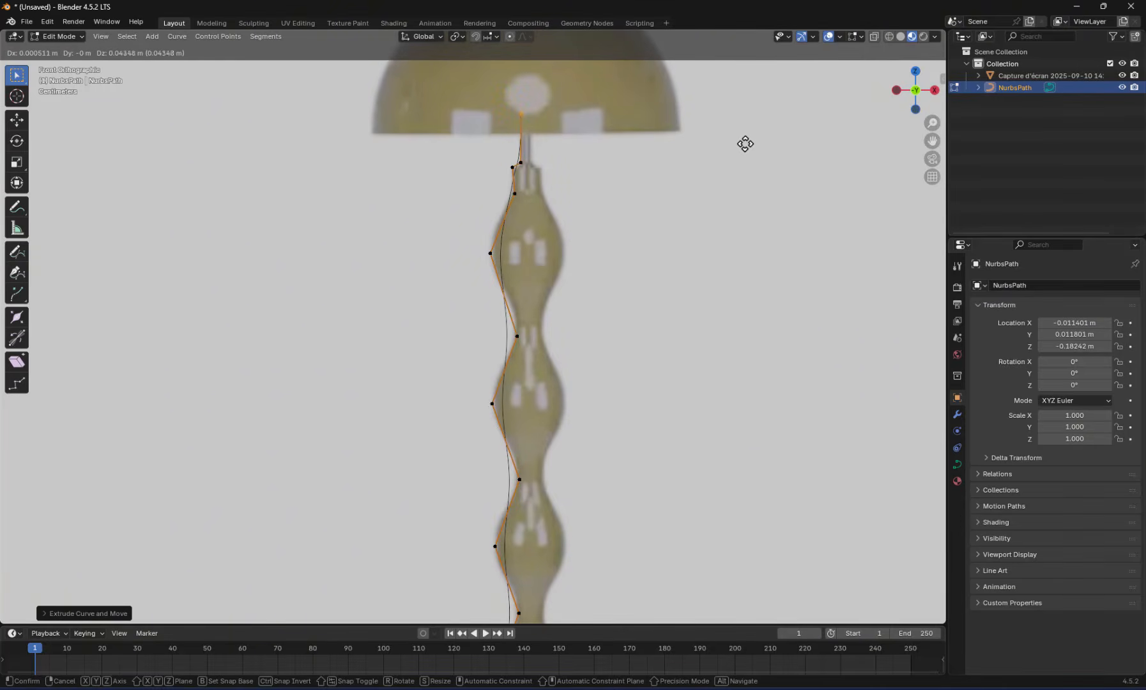
{"action": "left_click", "coordinate": [746, 143]}
{"action": "key", "text": "e"}
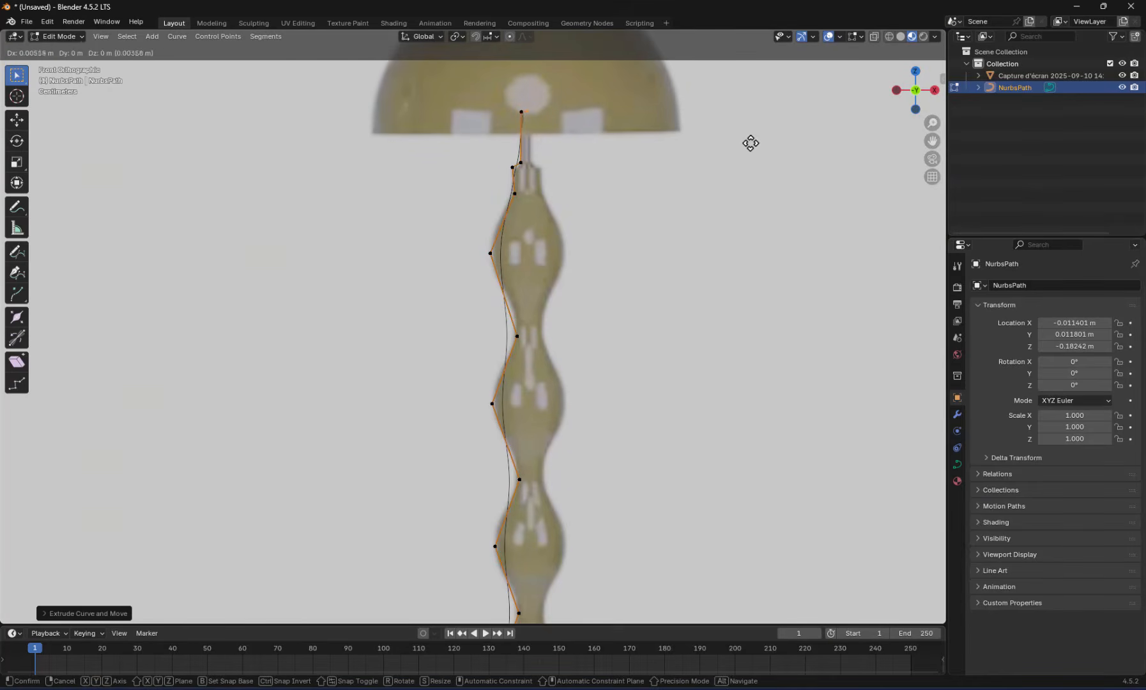
{"action": "left_click", "coordinate": [752, 142]}
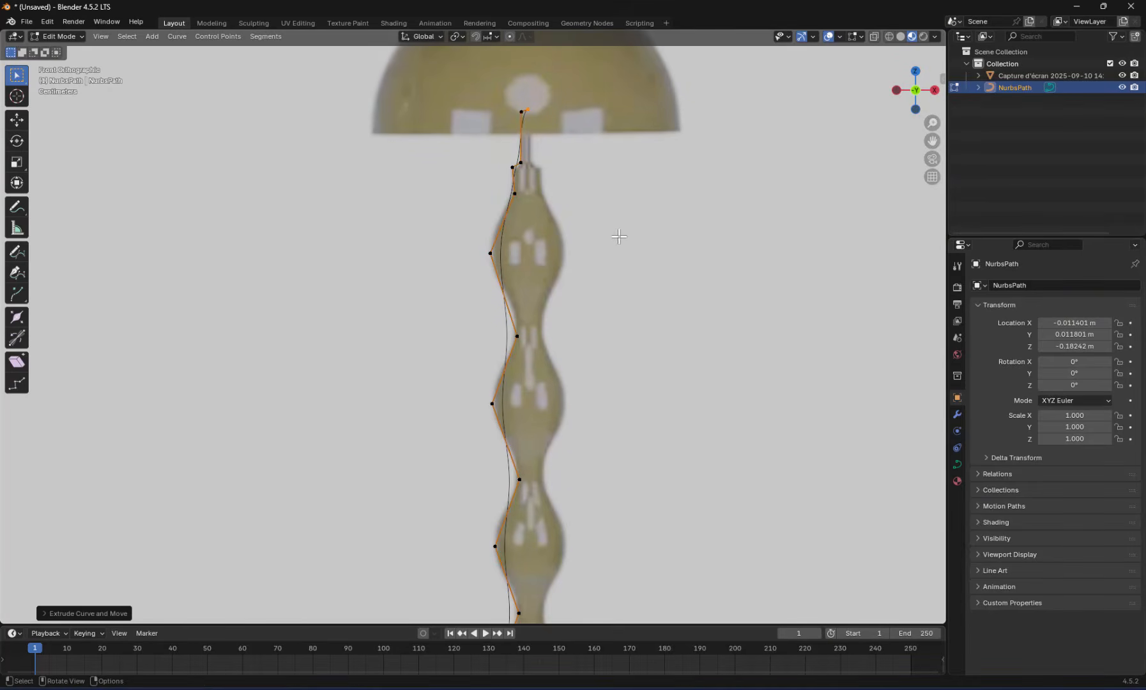
Switch to Object Mode, reselect the path curve and return to its Edit Mode
{"action": "scroll", "coordinate": [619, 240], "scroll_direction": "down", "scroll_amount": 4}
{"action": "middle_click_drag", "start_coordinate": [483, 603], "coordinate": [562, 414], "text": "shift"}
{"action": "scroll", "coordinate": [563, 414], "scroll_direction": "up", "scroll_amount": 7}
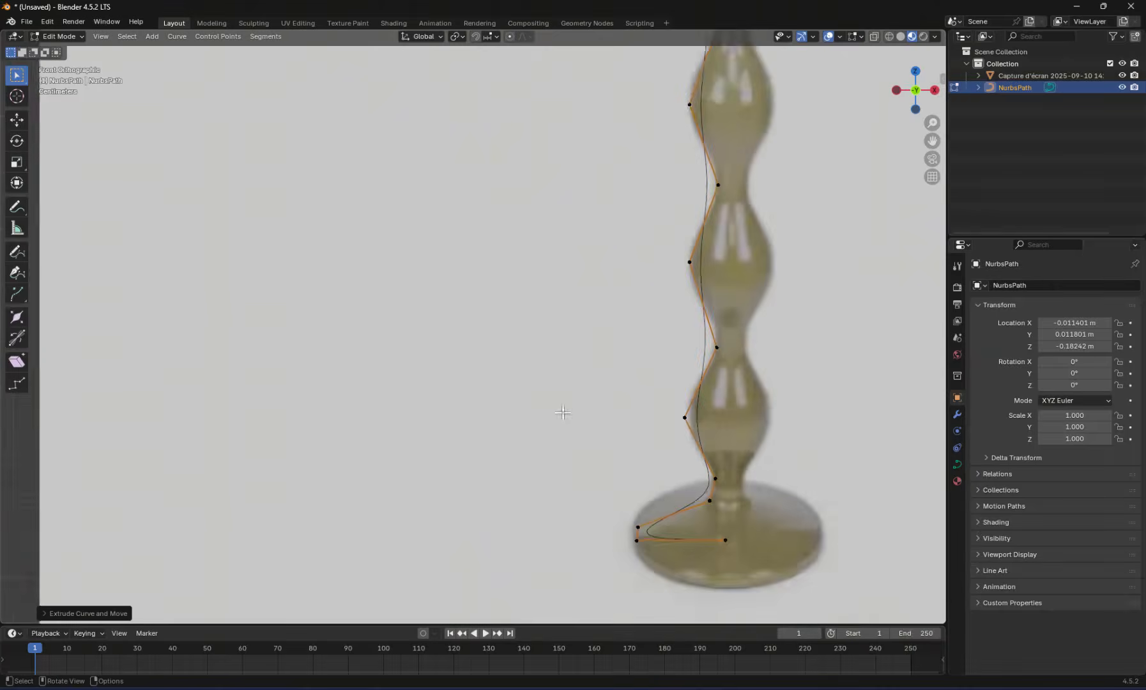
{"action": "scroll", "coordinate": [685, 421], "scroll_direction": "down", "scroll_amount": 1}
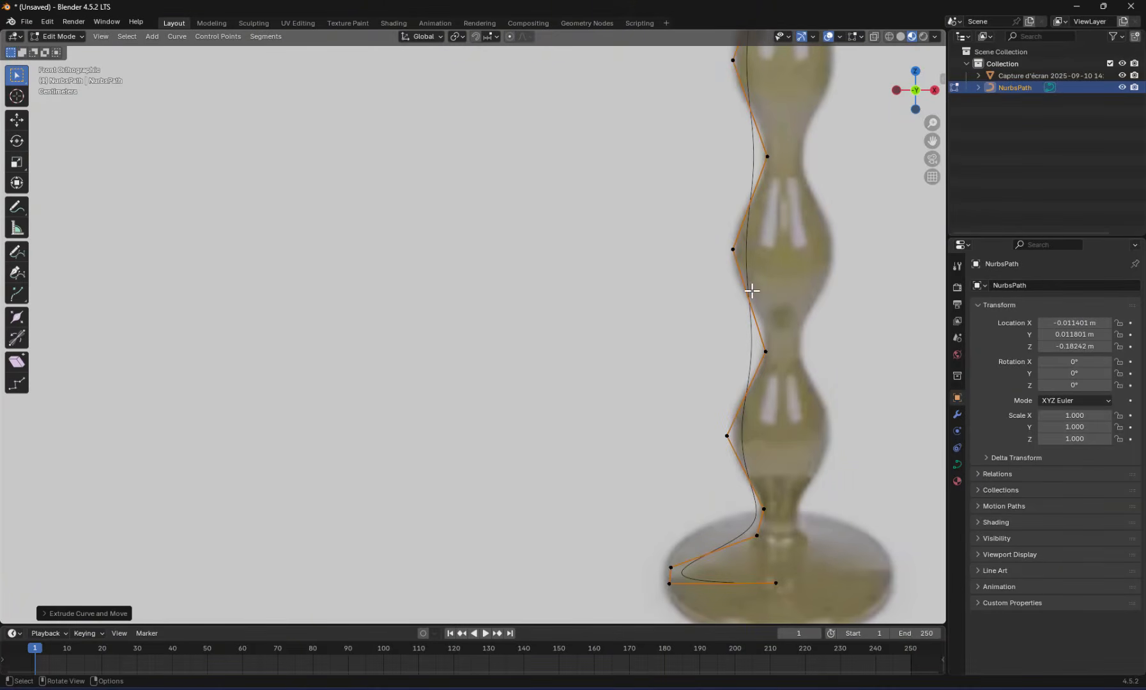
{"action": "left_click", "coordinate": [58, 37]}
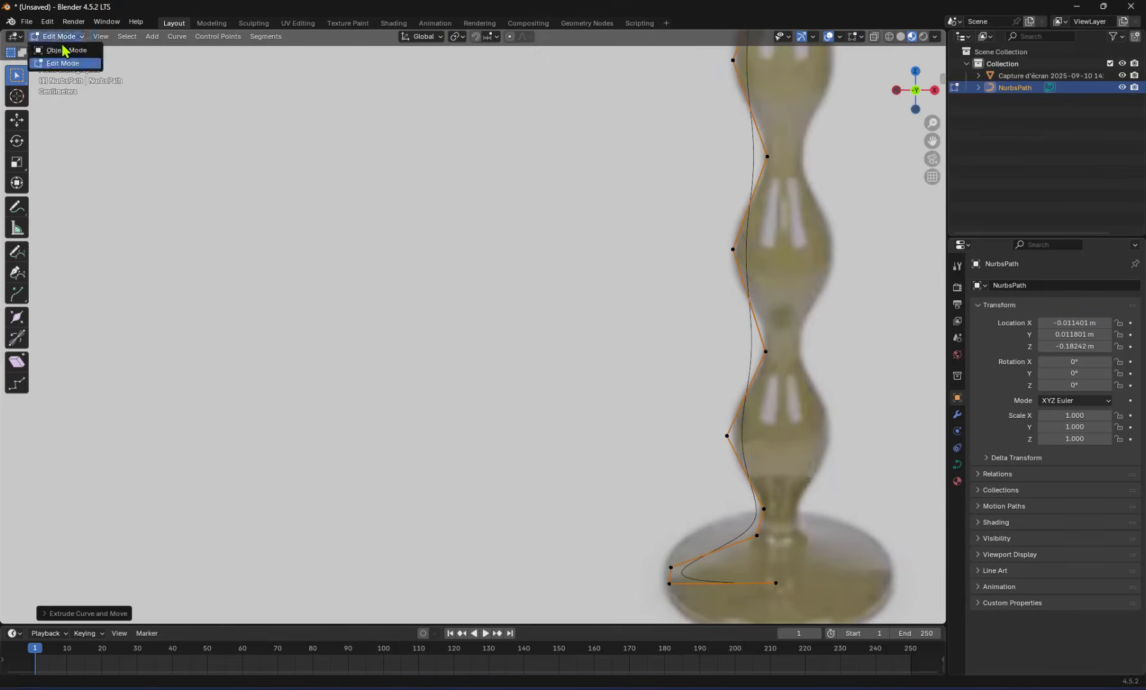
{"action": "left_click", "coordinate": [58, 48]}
{"action": "left_click", "coordinate": [650, 461]}
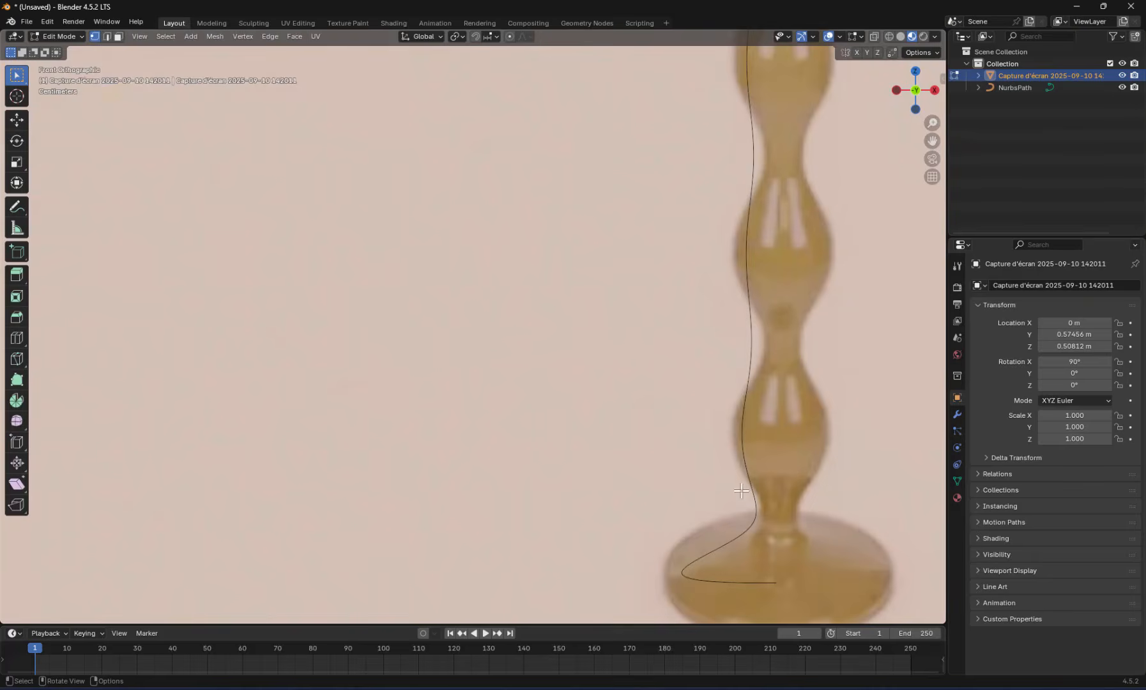
{"action": "key", "text": "Tab"}
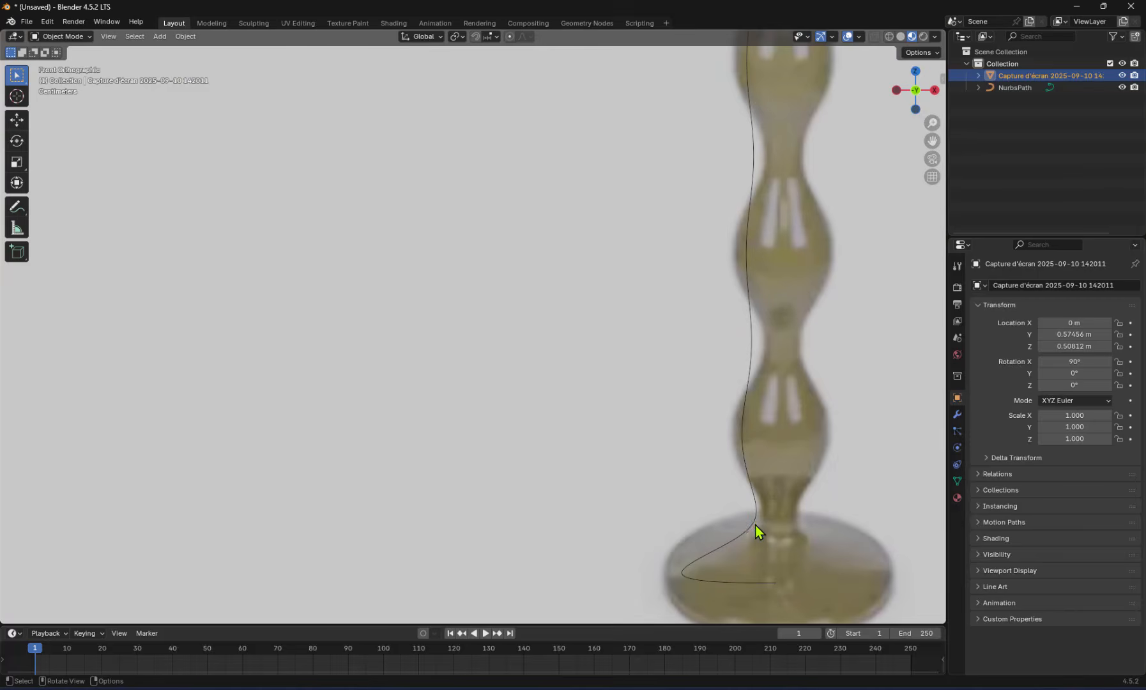
{"action": "left_click", "coordinate": [752, 527]}
{"action": "key", "text": "Tab"}
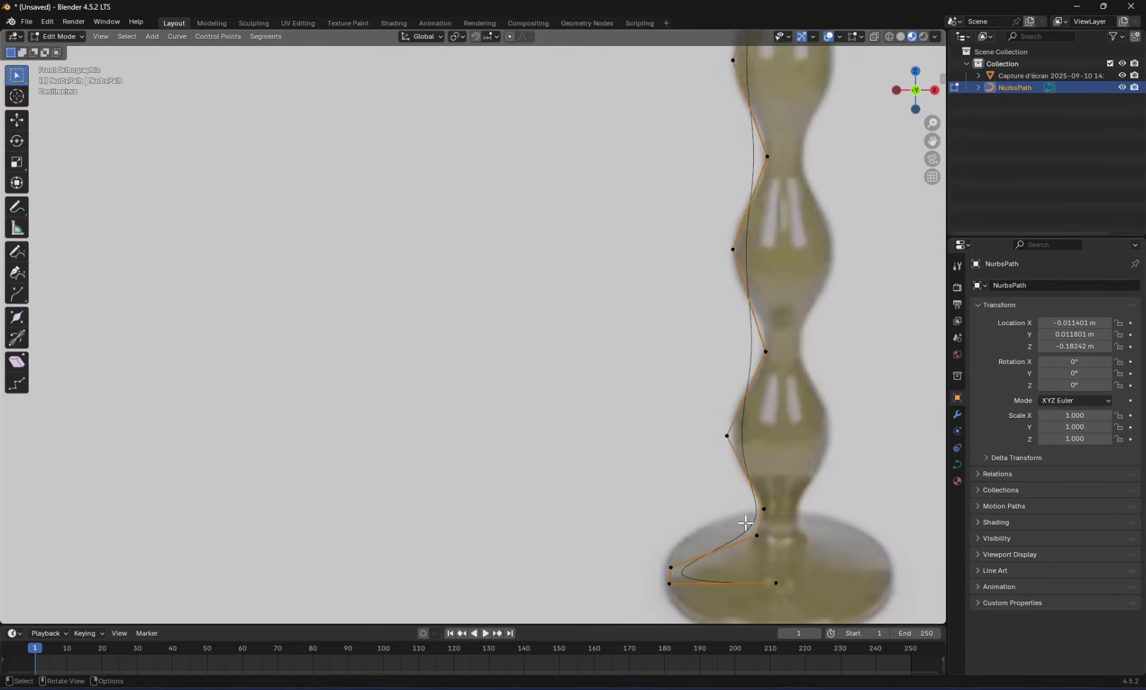
Move the path's lower outer control point slightly outward onto the left edge of the lamp base
{"action": "middle_click_drag", "start_coordinate": [790, 564], "coordinate": [752, 435], "text": "shift"}
{"action": "scroll", "coordinate": [657, 491], "scroll_direction": "up", "scroll_amount": 4}
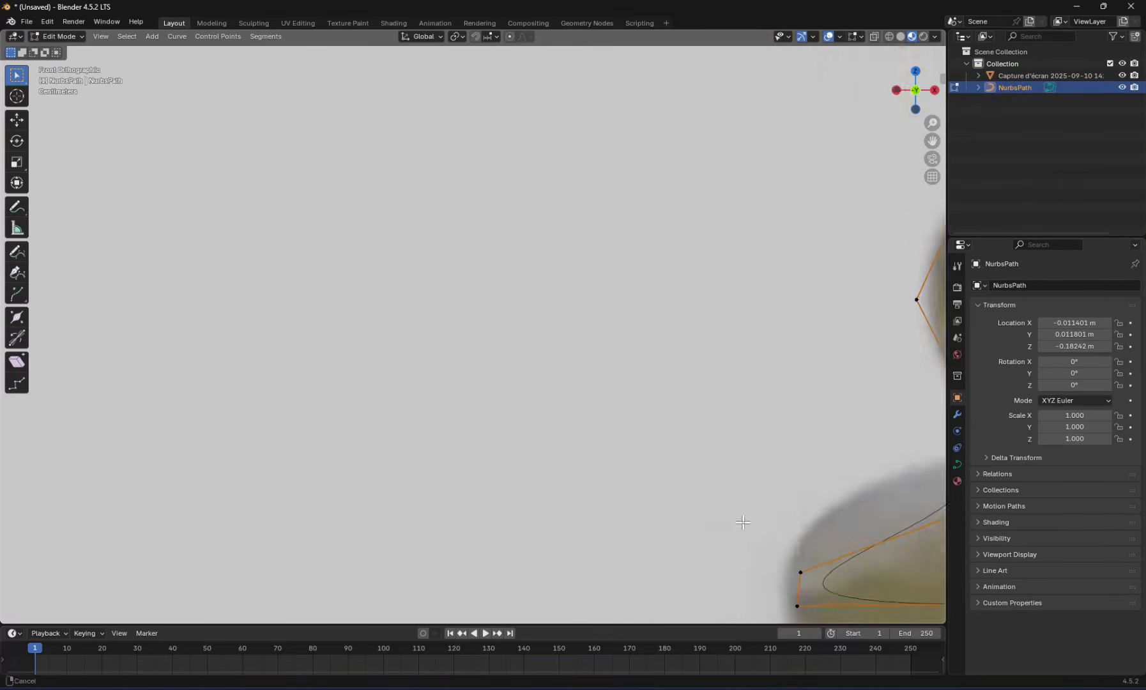
{"action": "middle_click_drag", "start_coordinate": [743, 524], "coordinate": [522, 327], "text": "shift"}
{"action": "left_click_drag", "start_coordinate": [539, 393], "coordinate": [638, 444]}
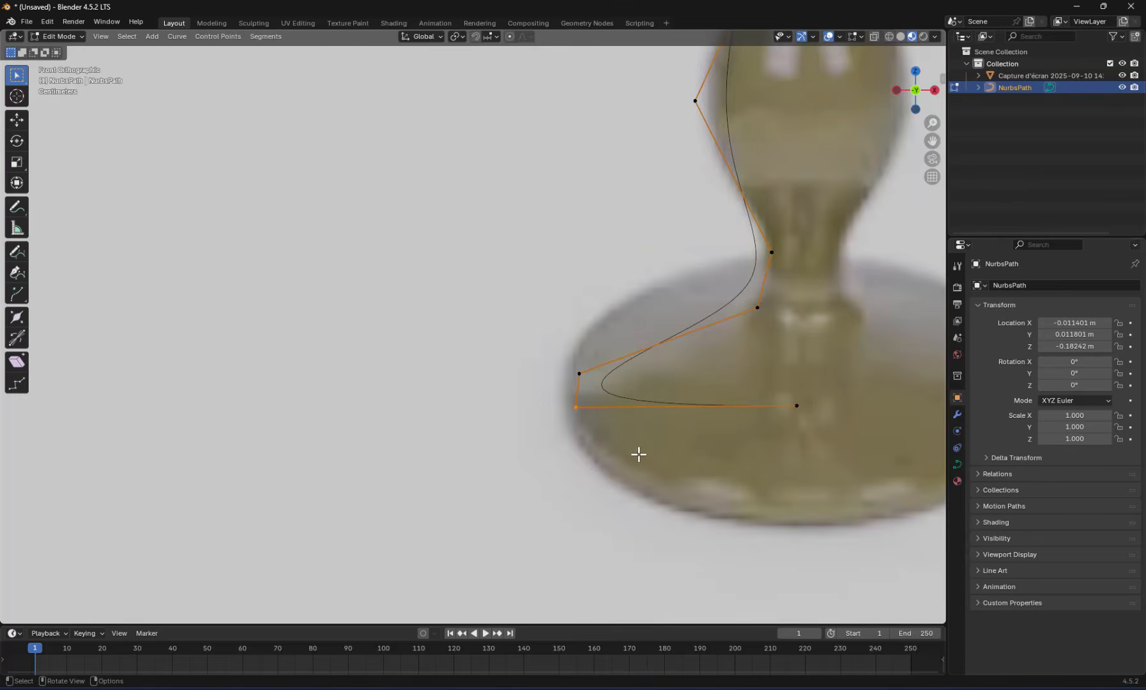
{"action": "key", "text": "g"}
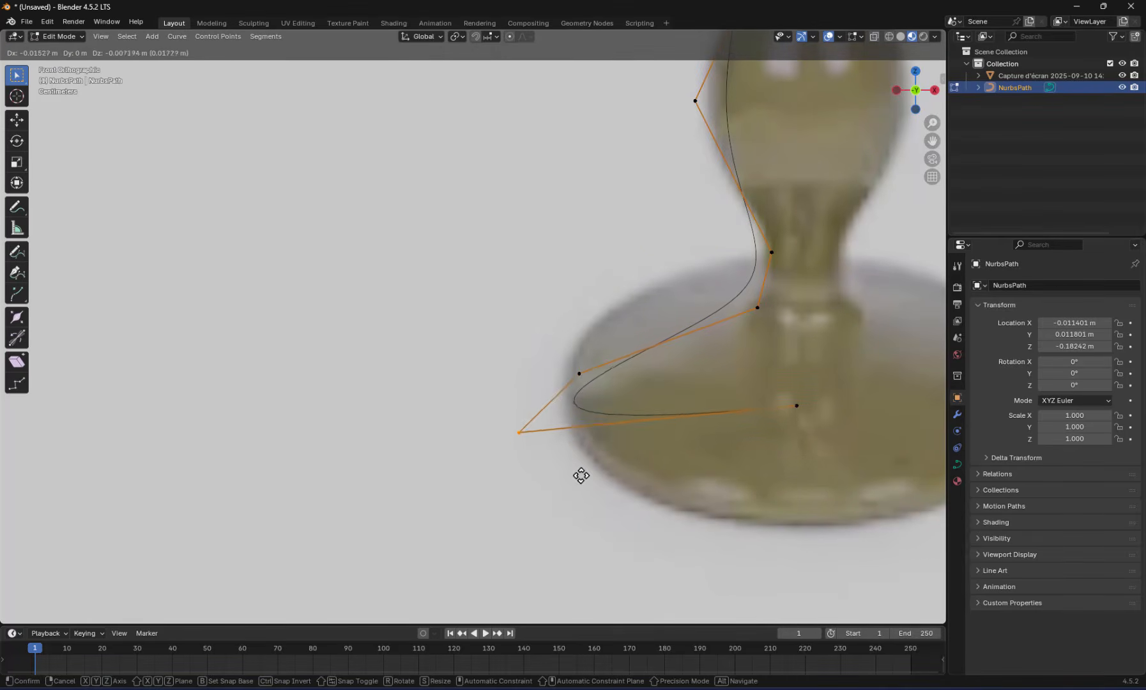
{"action": "left_click", "coordinate": [627, 458]}
Select neighbouring pairs of control points around the lamp base and lower neck, and clear the selection
{"action": "scroll", "coordinate": [638, 394], "scroll_direction": "up", "scroll_amount": 2}
{"action": "scroll", "coordinate": [638, 394], "scroll_direction": "up", "scroll_amount": 1}
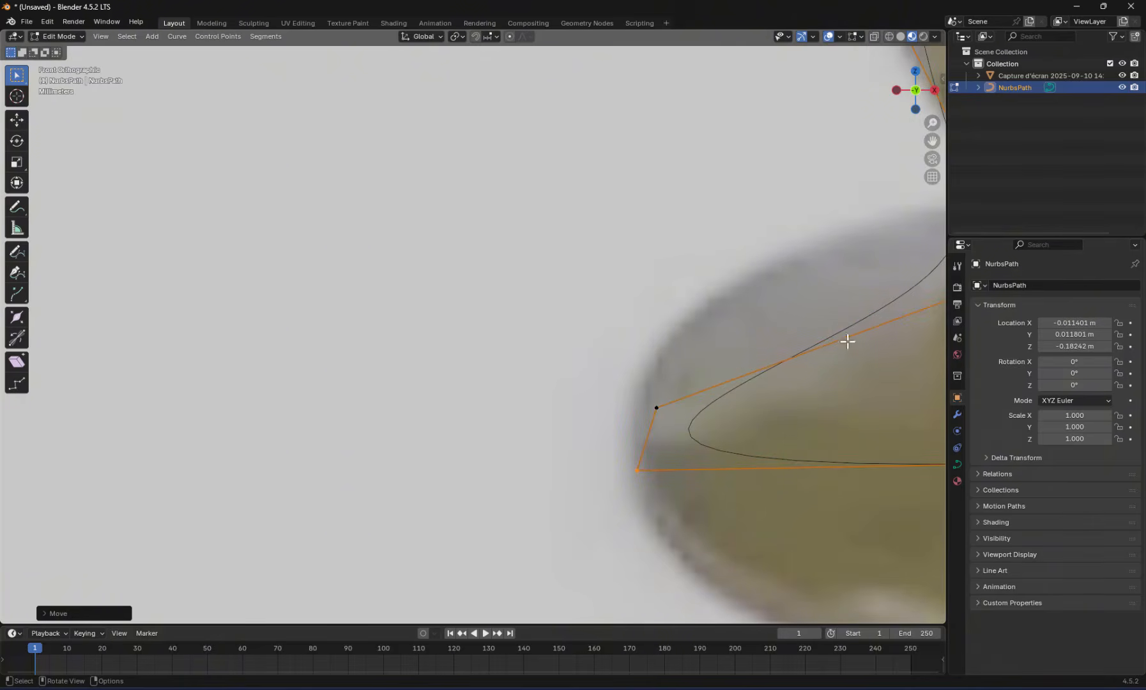
{"action": "left_click_drag", "start_coordinate": [599, 380], "coordinate": [666, 423]}
{"action": "left_click_drag", "start_coordinate": [562, 365], "coordinate": [688, 482]}
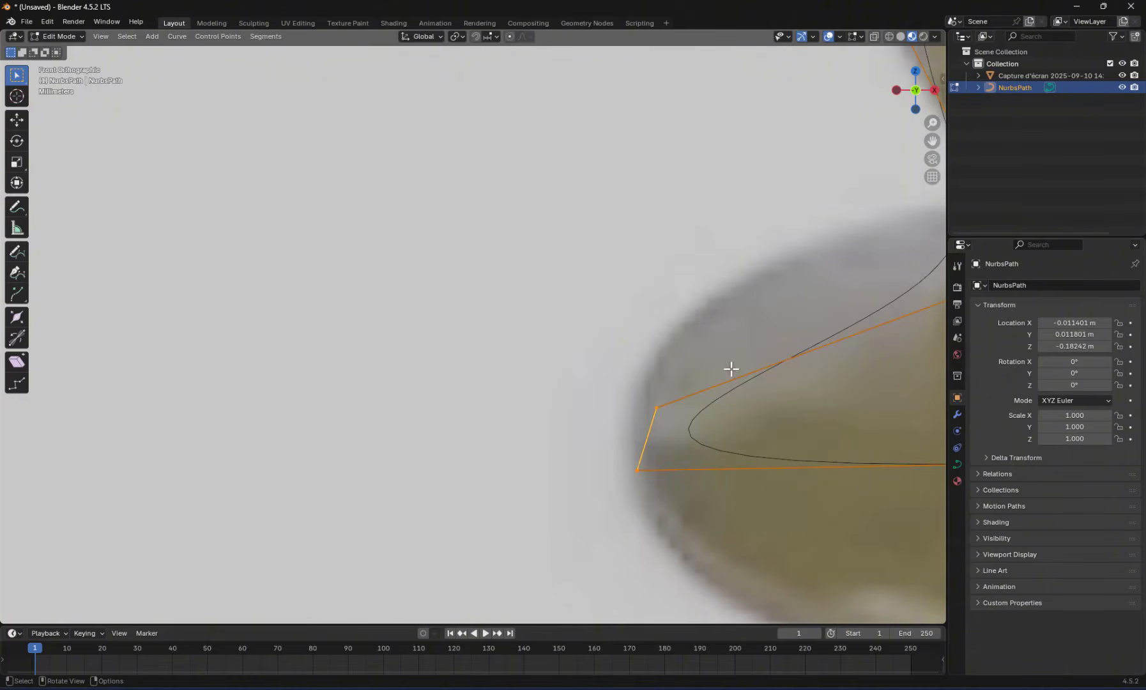
{"action": "left_click_drag", "start_coordinate": [611, 372], "coordinate": [698, 526]}
{"action": "middle_click_drag", "start_coordinate": [744, 513], "coordinate": [325, 503], "text": "shift"}
{"action": "left_click_drag", "start_coordinate": [585, 423], "coordinate": [671, 489]}
{"action": "left_click_drag", "start_coordinate": [203, 442], "coordinate": [247, 473], "text": "shift"}
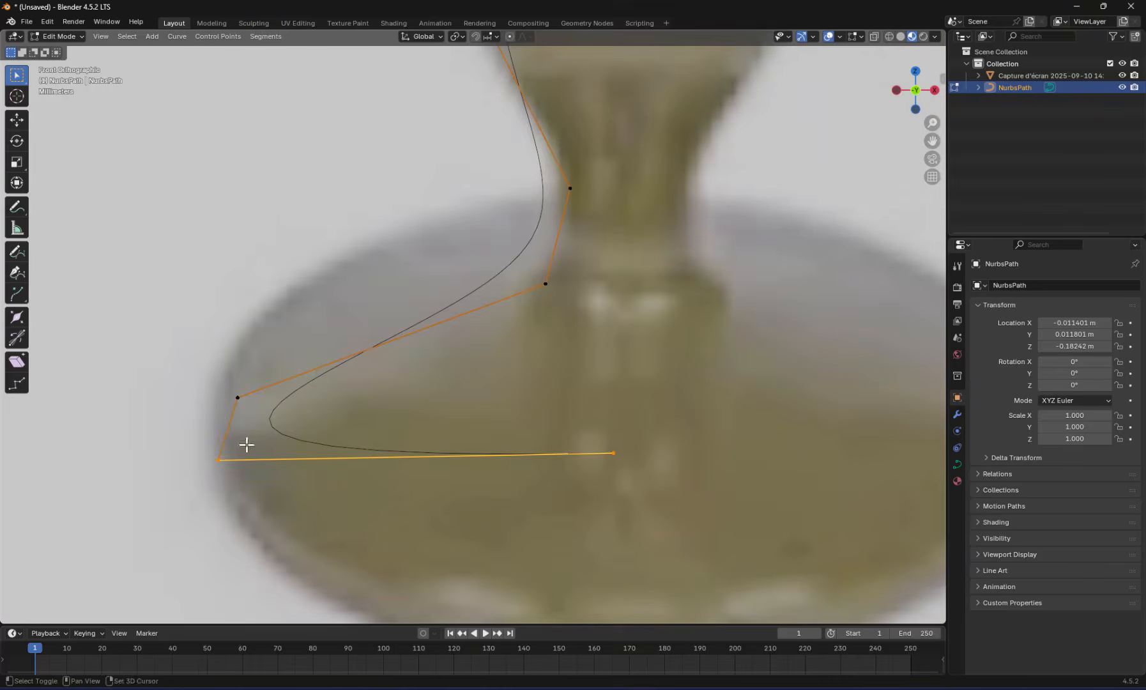
{"action": "left_click_drag", "start_coordinate": [213, 378], "coordinate": [272, 411], "text": "shift"}
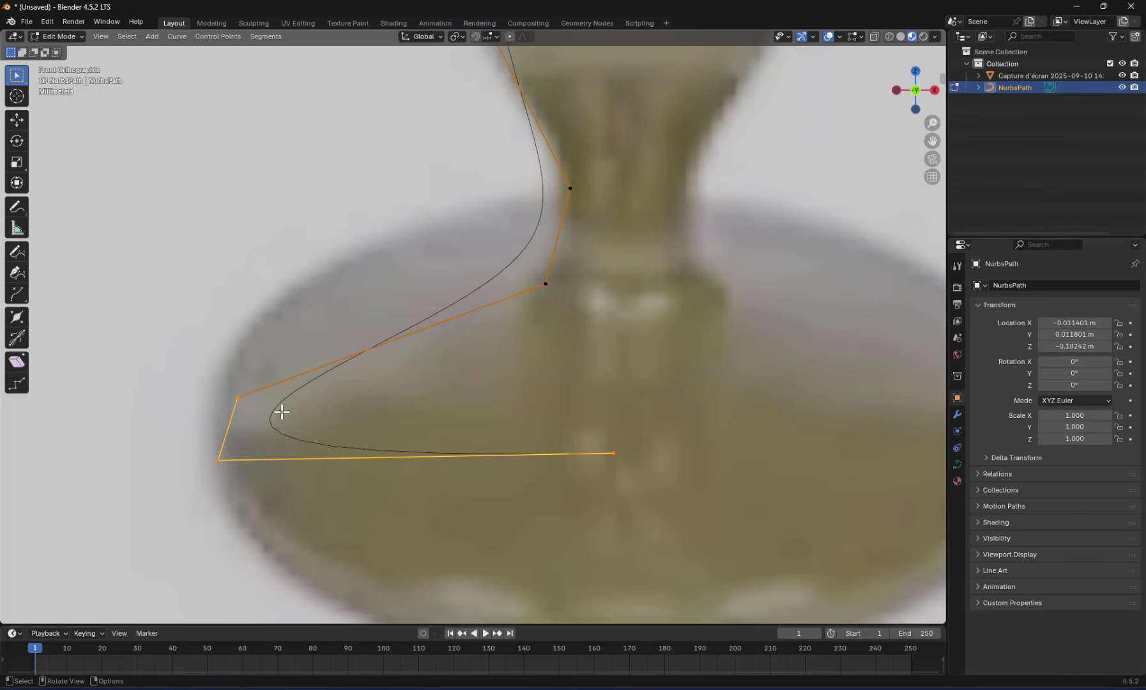
{"action": "left_click_drag", "start_coordinate": [187, 436], "coordinate": [246, 488]}
{"action": "left_click_drag", "start_coordinate": [211, 374], "coordinate": [275, 412], "text": "shift"}
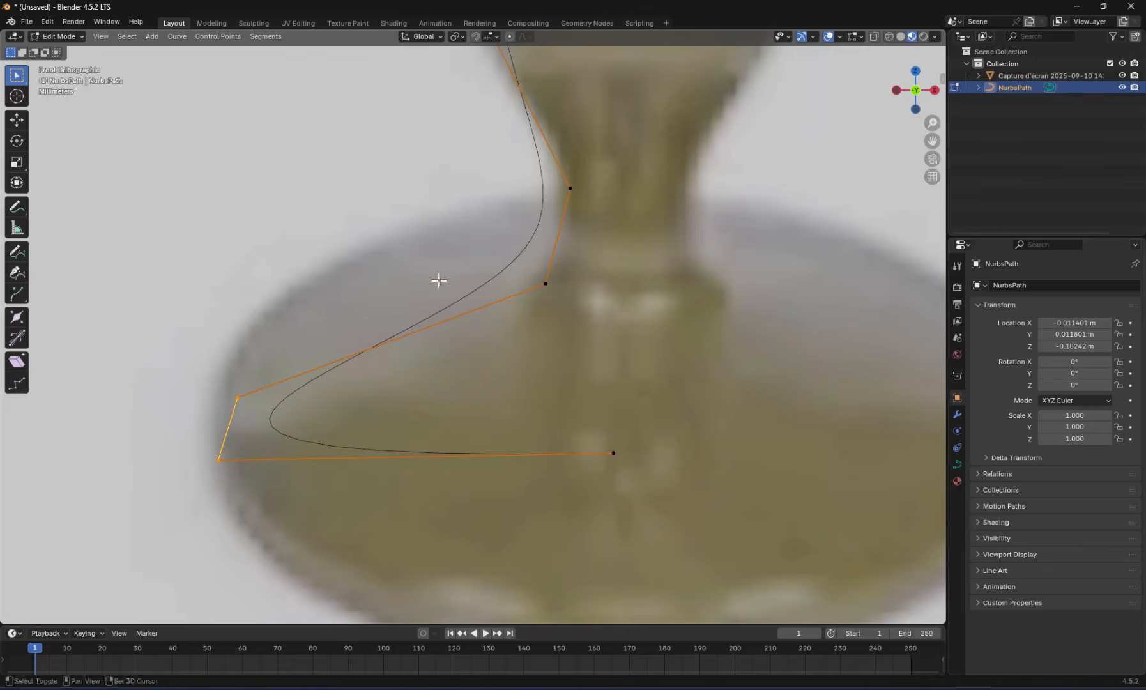
{"action": "left_click_drag", "start_coordinate": [511, 254], "coordinate": [574, 324], "text": "shift"}
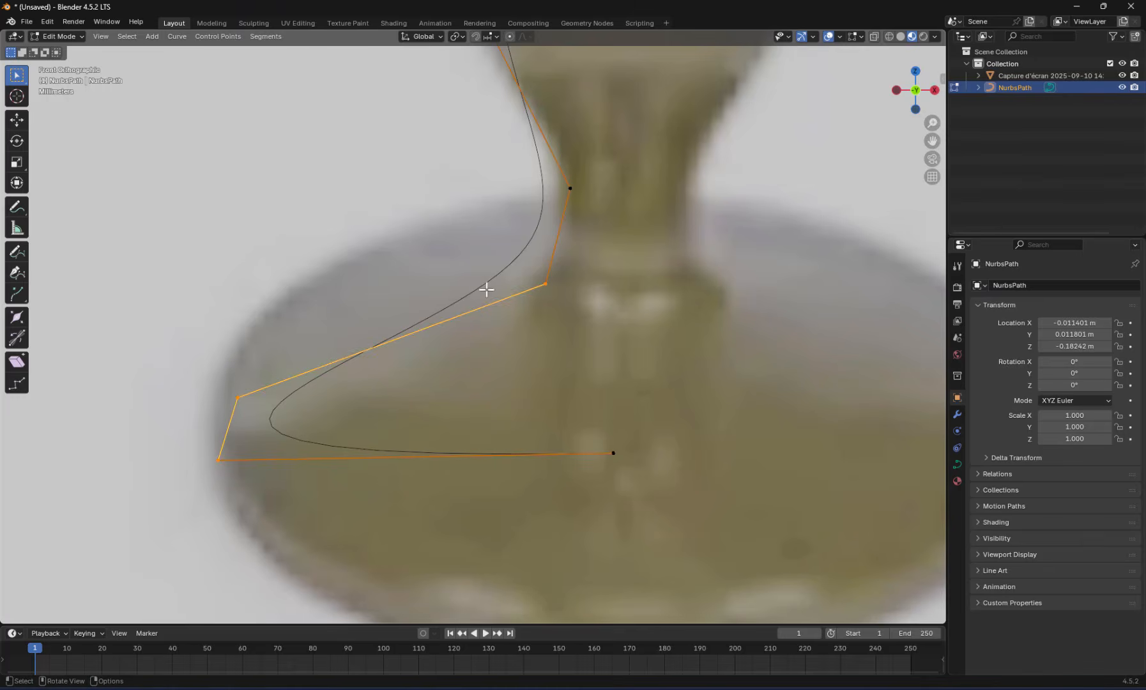
{"action": "left_click_drag", "start_coordinate": [193, 375], "coordinate": [276, 420]}
{"action": "left_click_drag", "start_coordinate": [509, 256], "coordinate": [575, 312], "text": "shift"}
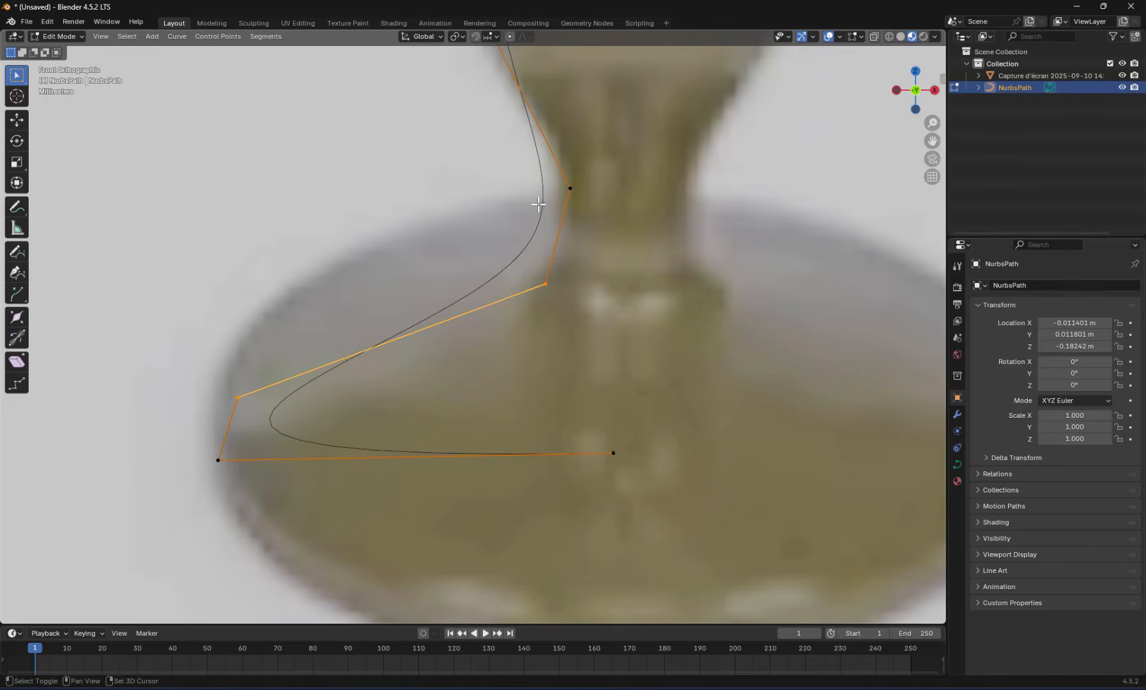
{"action": "left_click_drag", "start_coordinate": [526, 168], "coordinate": [599, 216], "text": "shift"}
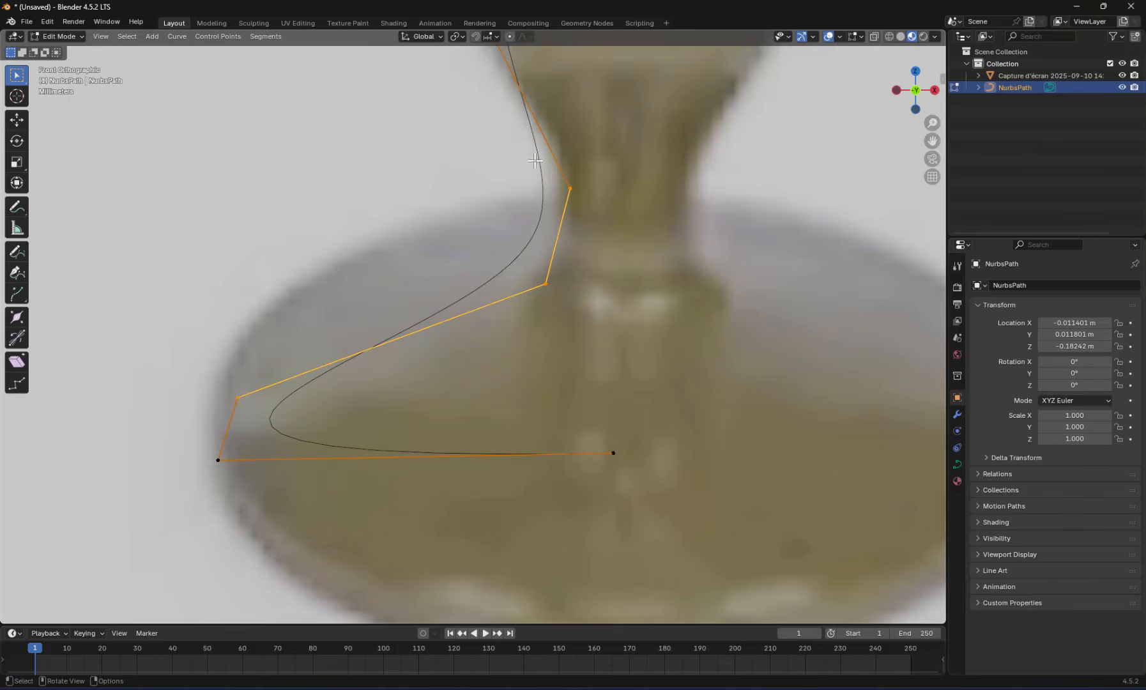
{"action": "left_click", "coordinate": [504, 396]}
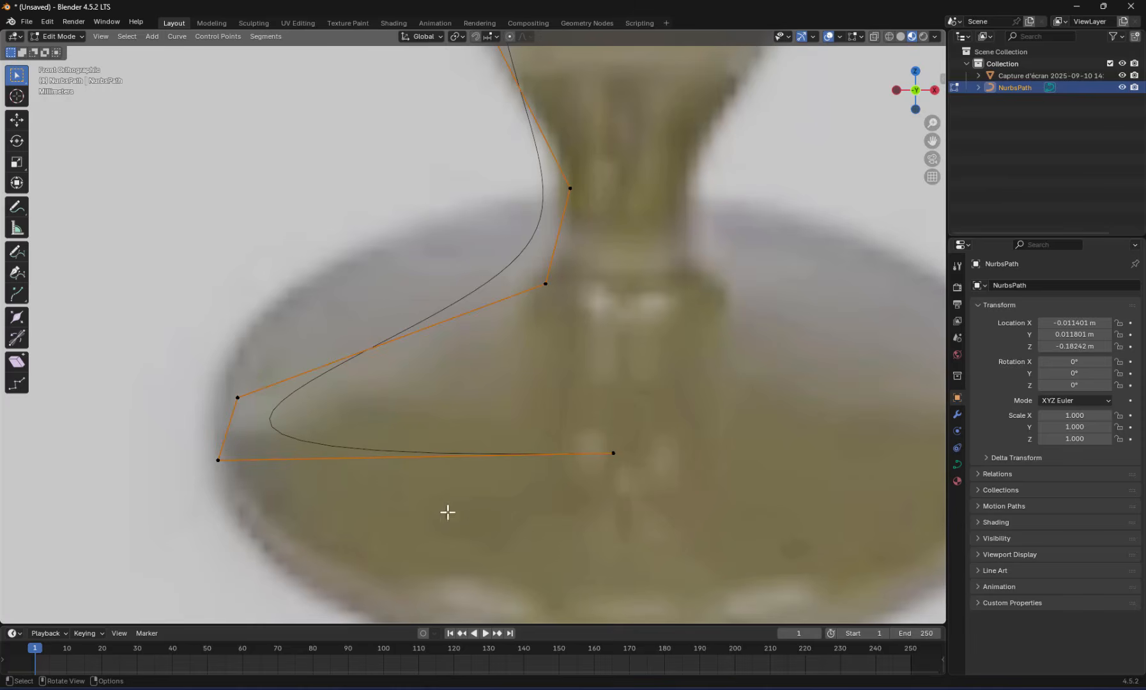
Subdivide the bottom segment between the base's left-edge point and its centre point
{"action": "left_click_drag", "start_coordinate": [164, 441], "coordinate": [729, 502]}
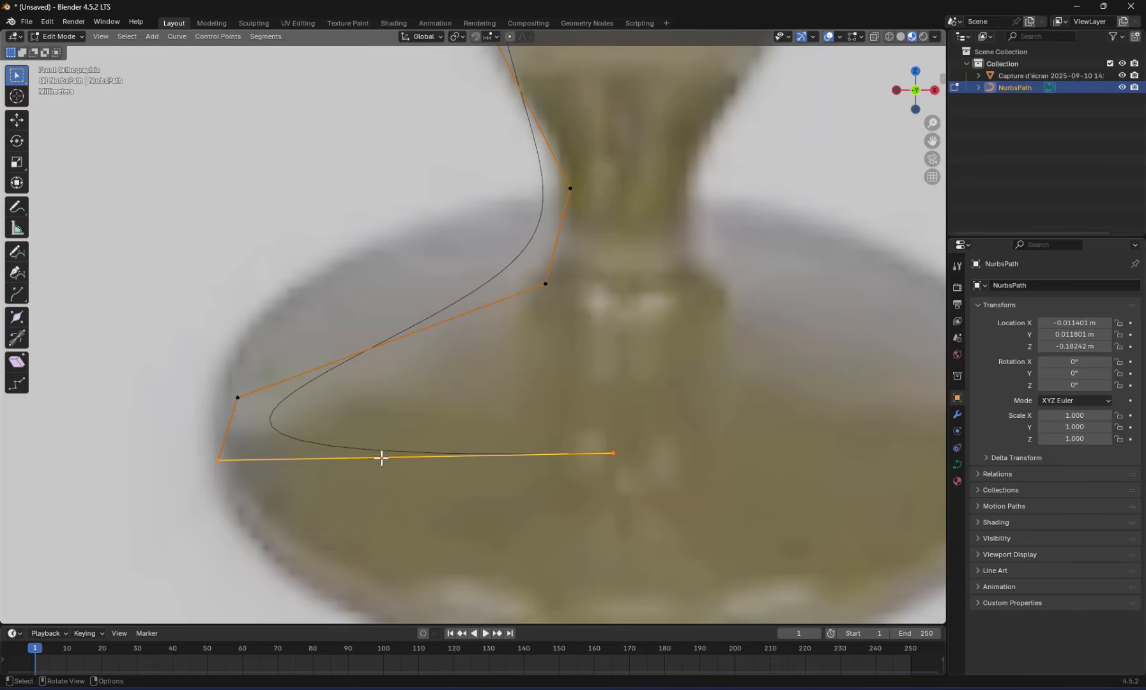
{"action": "right_click", "coordinate": [381, 457]}
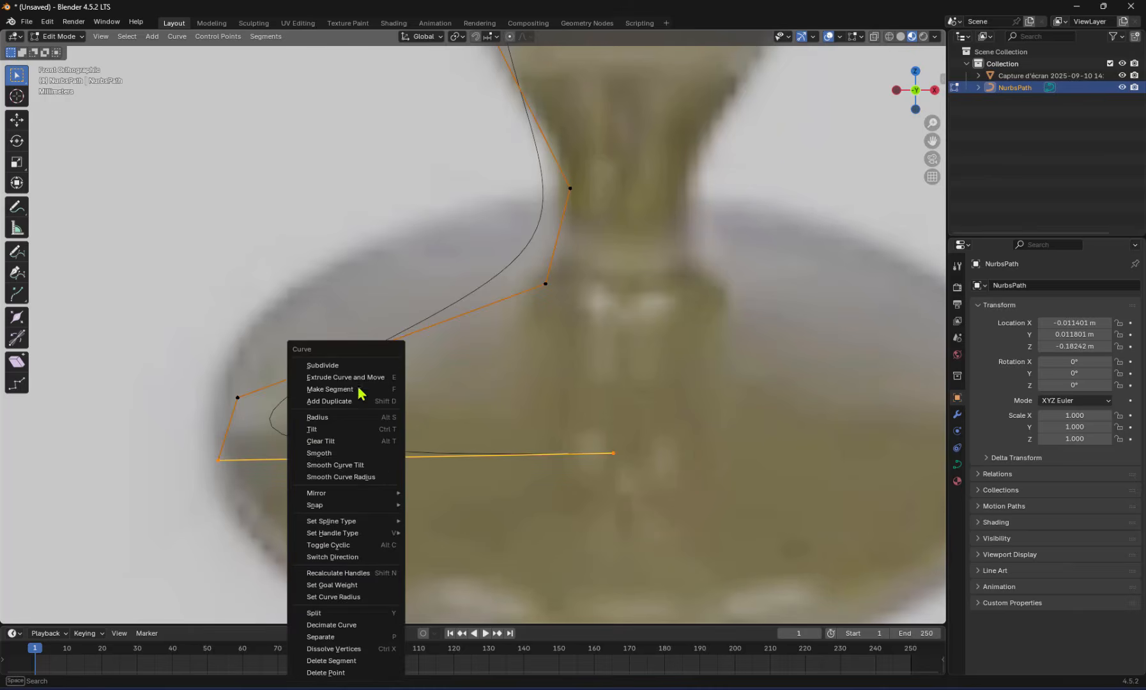
{"action": "left_click", "coordinate": [323, 365]}
Move the new midpoint of the base's bottom segment outward, close to the base's left-edge point
{"action": "left_click_drag", "start_coordinate": [383, 422], "coordinate": [473, 487]}
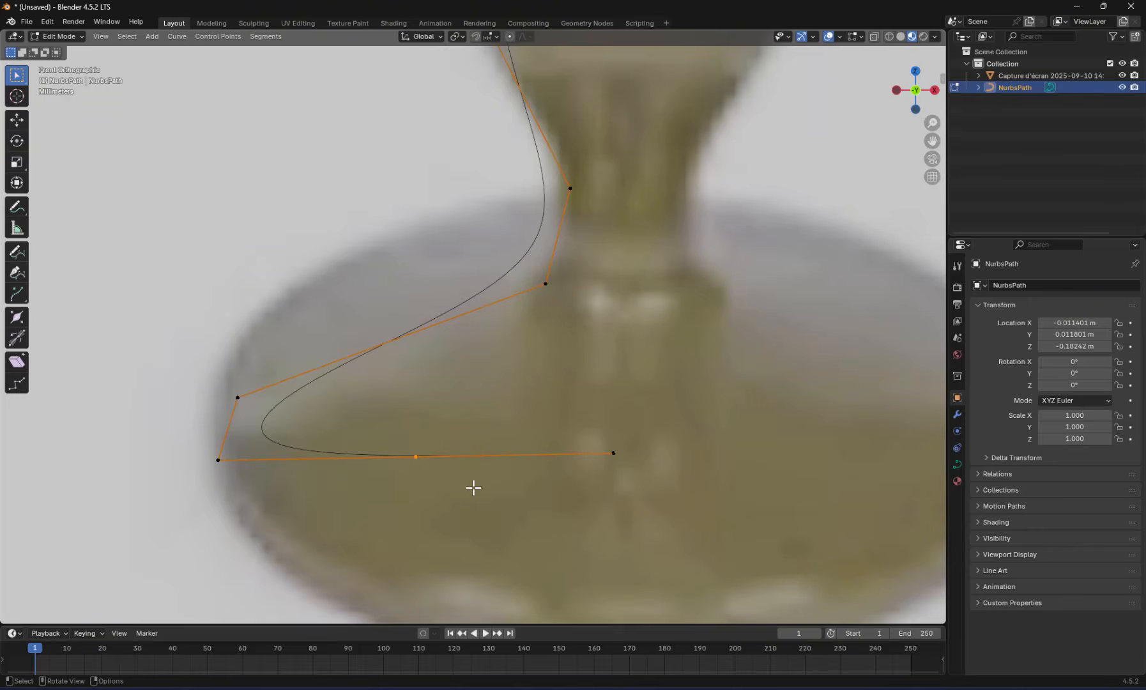
{"action": "key", "text": "g"}
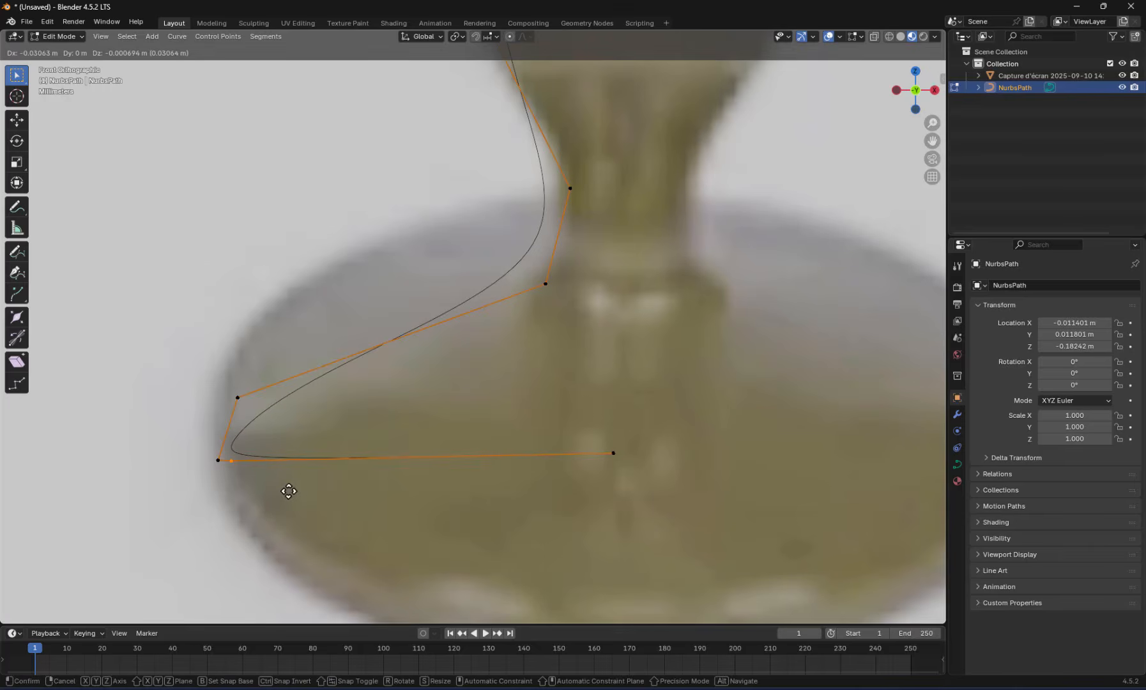
{"action": "left_click", "coordinate": [289, 490]}
Subdivide the short side segment of the lamp base and move the new point down close to the left-edge corner
{"action": "mouse_move", "coordinate": [220, 382]}
{"action": "left_mouse_down"}
{"action": "mouse_move", "coordinate": [253, 409]}
{"action": "mouse_move", "coordinate": [239, 394]}
{"action": "left_mouse_up"}
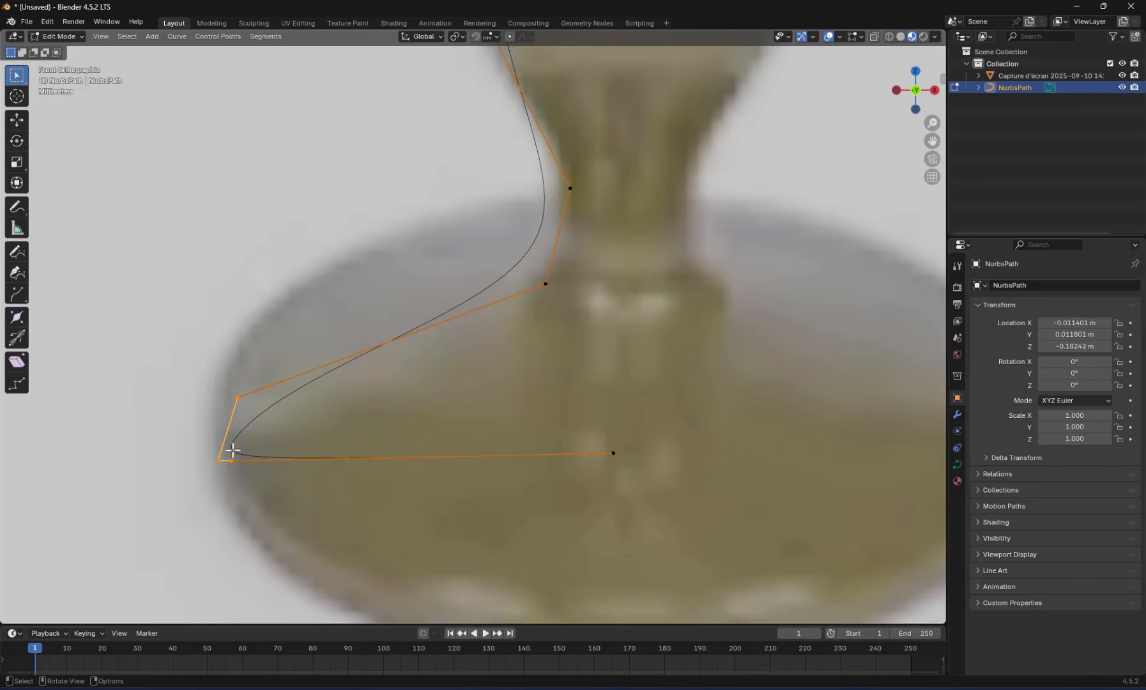
{"action": "left_click_drag", "start_coordinate": [201, 384], "coordinate": [245, 440]}
{"action": "right_click", "coordinate": [236, 407]}
{"action": "left_click", "coordinate": [207, 366]}
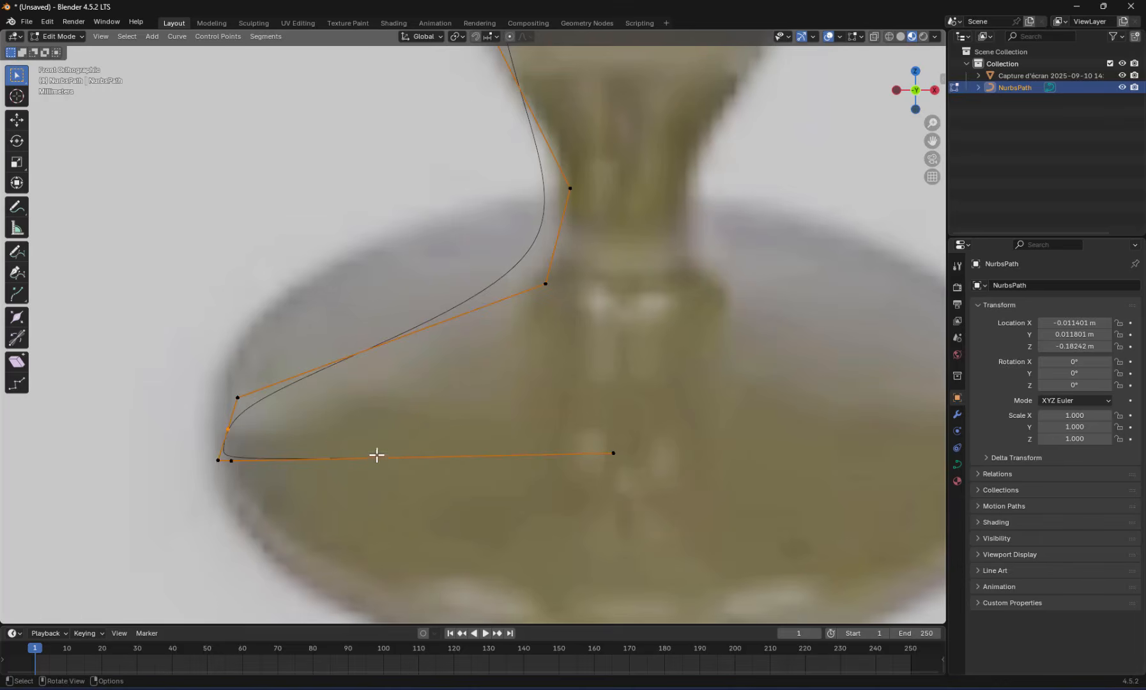
{"action": "key", "text": "g"}
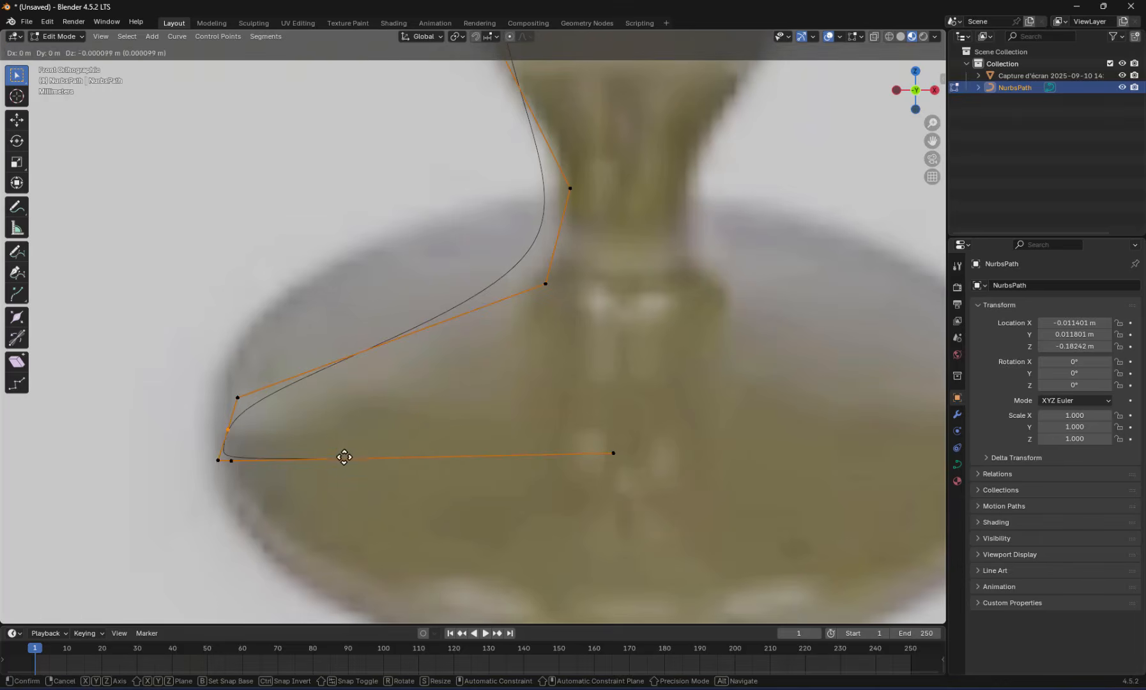
{"action": "left_click", "coordinate": [333, 472]}
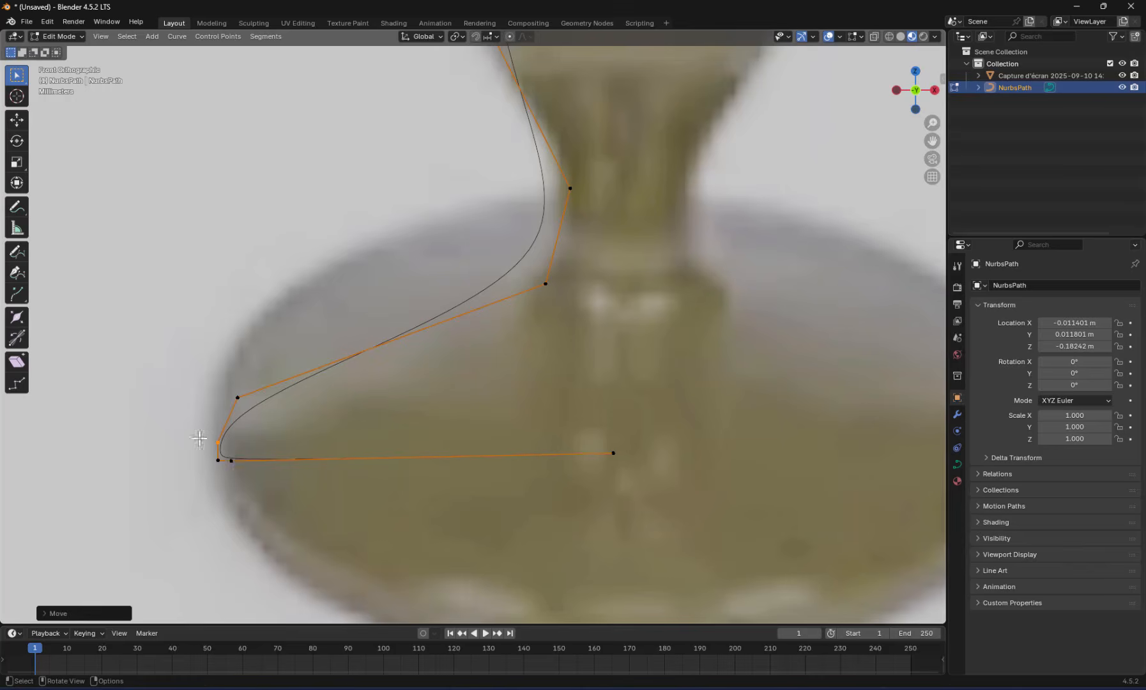
{"action": "left_click_drag", "start_coordinate": [200, 438], "coordinate": [256, 488]}
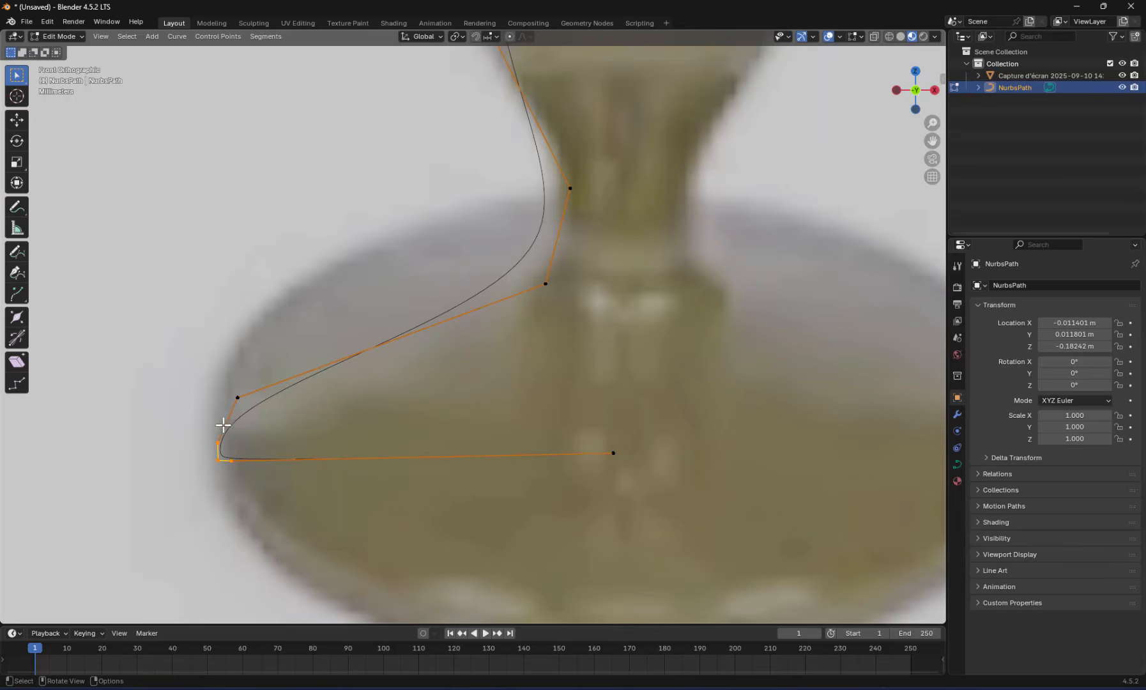
Subdivide the lower neck segment above the base and move the new point down close to the neck-to-base junction
{"action": "left_click_drag", "start_coordinate": [495, 159], "coordinate": [626, 303]}
{"action": "right_click", "coordinate": [557, 237]}
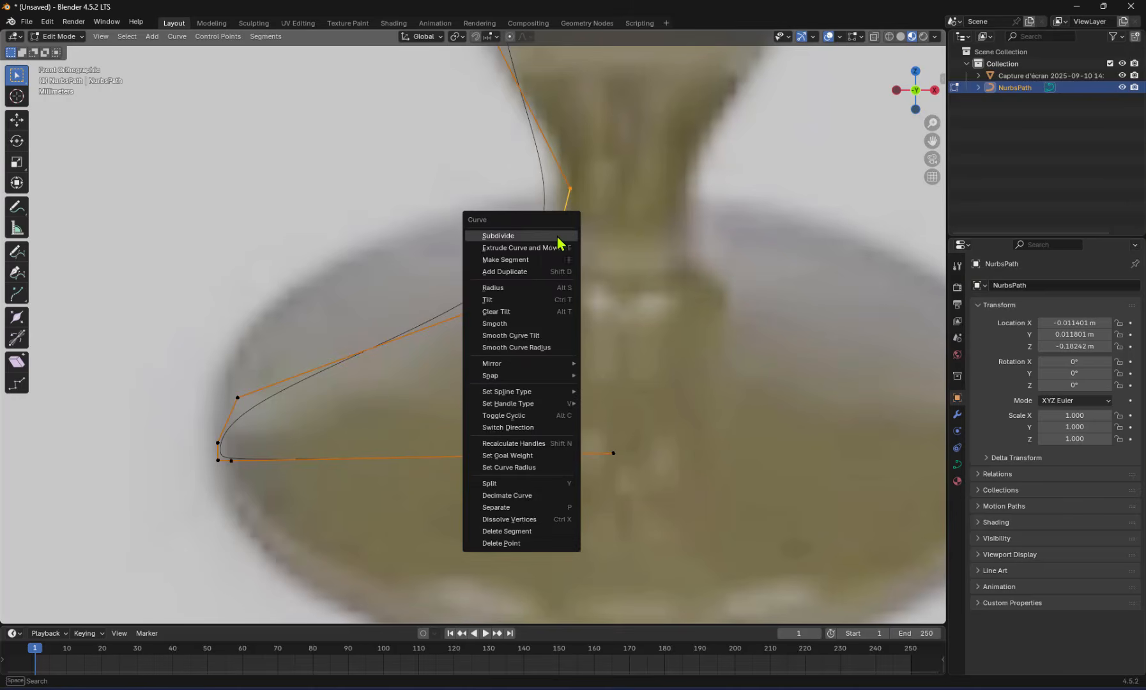
{"action": "left_click", "coordinate": [558, 237]}
{"action": "left_click_drag", "start_coordinate": [528, 224], "coordinate": [579, 259]}
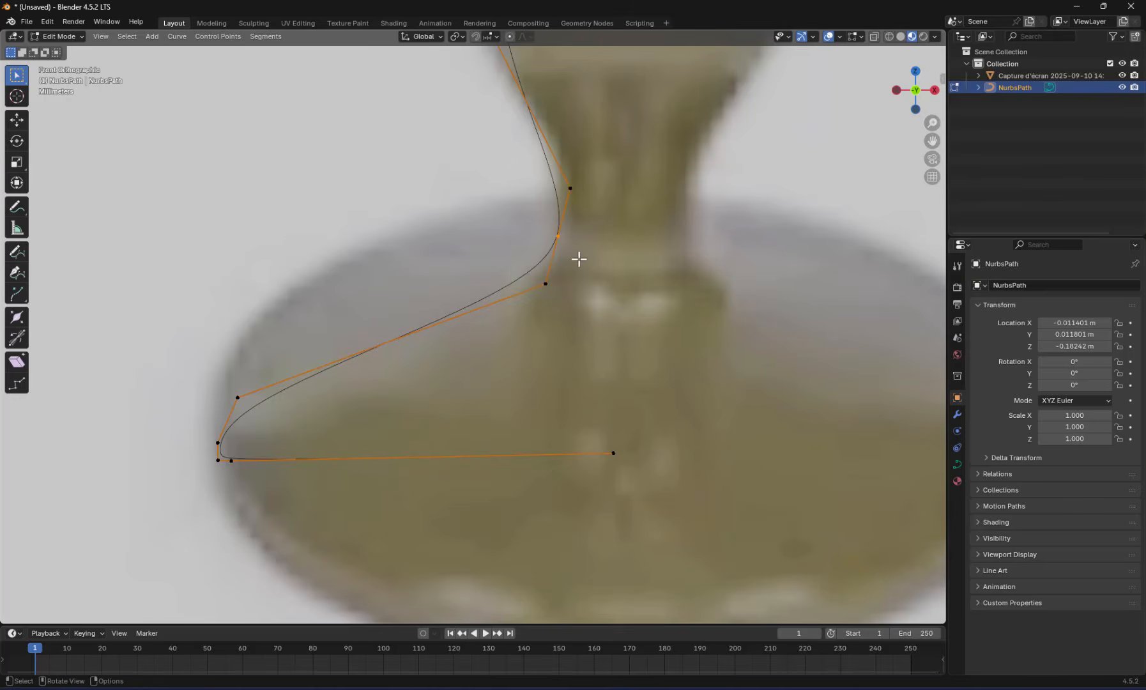
{"action": "key", "text": "g"}
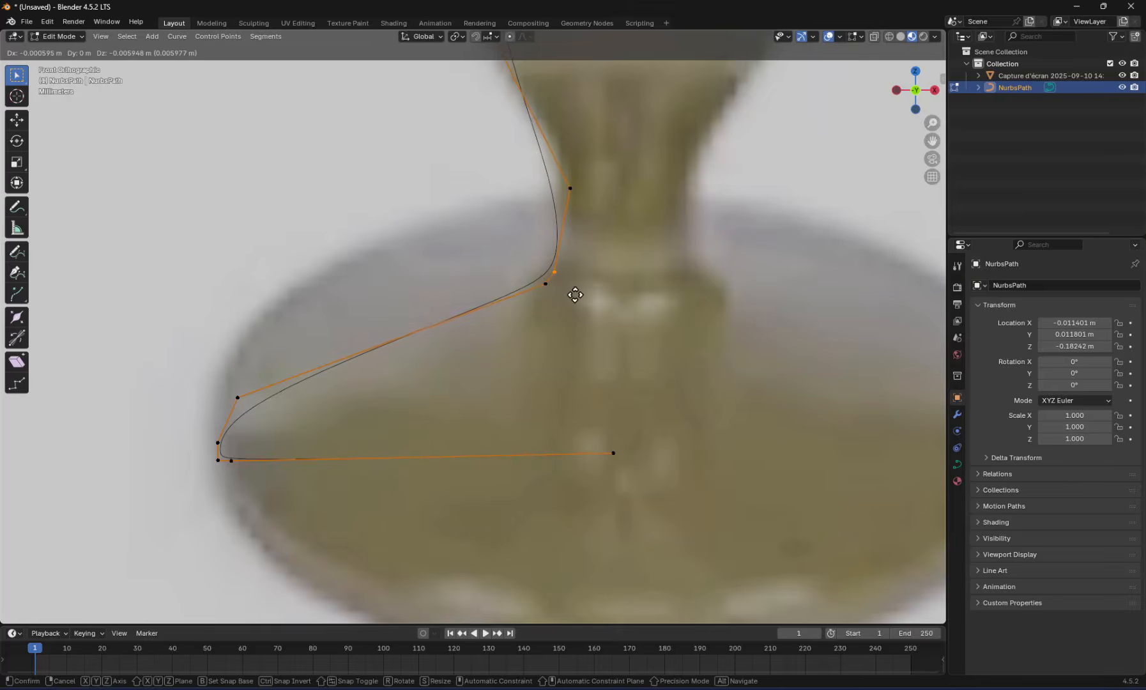
{"action": "left_click", "coordinate": [575, 295]}
Subdivide the segment between the lowest bulge's widest point and the lower neck, and move the new point outward to follow the bulge
{"action": "scroll", "coordinate": [567, 208], "scroll_direction": "down", "scroll_amount": 3}
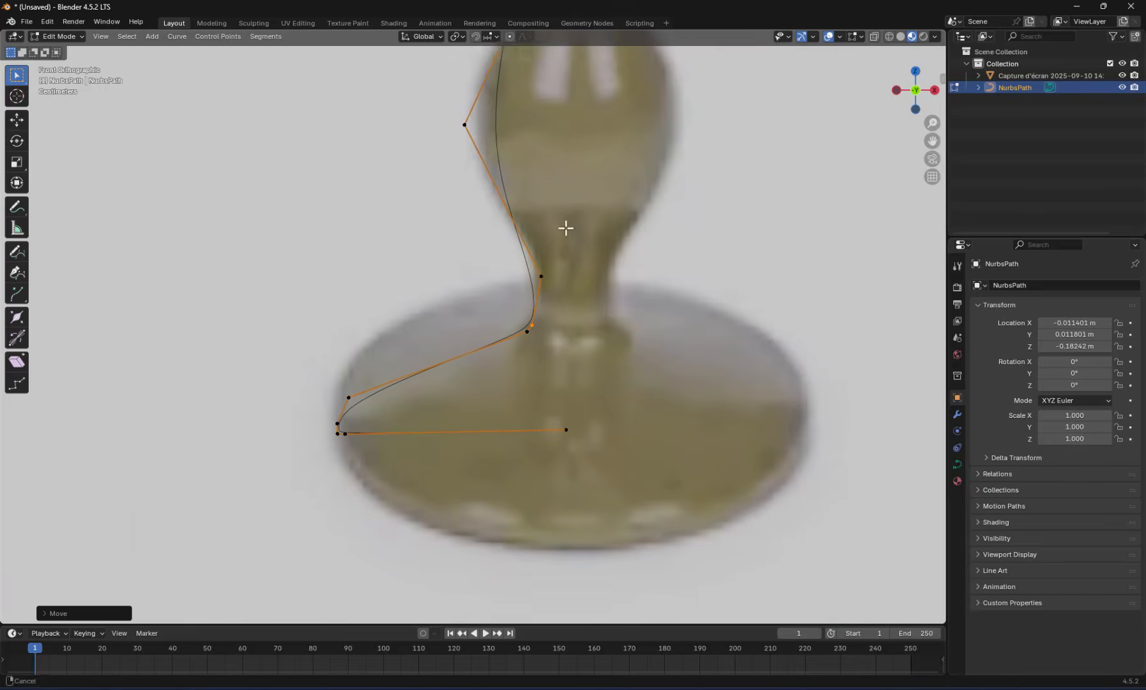
{"action": "left_click_drag", "start_coordinate": [440, 124], "coordinate": [563, 293]}
{"action": "right_click", "coordinate": [524, 246]}
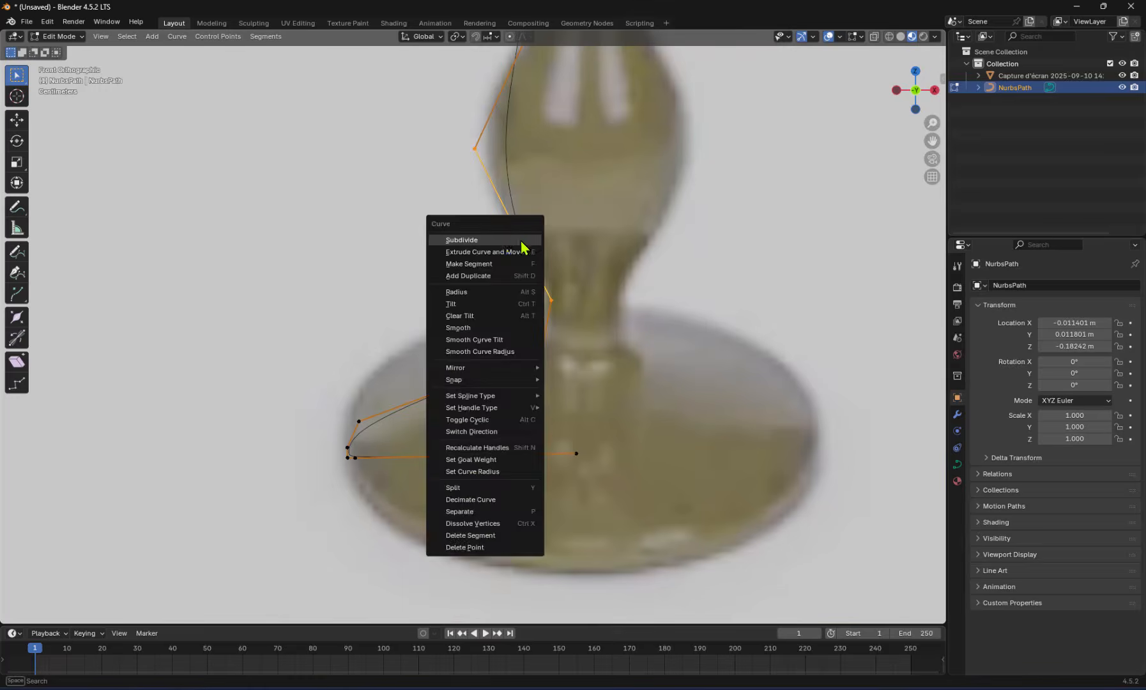
{"action": "left_click", "coordinate": [504, 241]}
{"action": "left_click", "coordinate": [511, 224]}
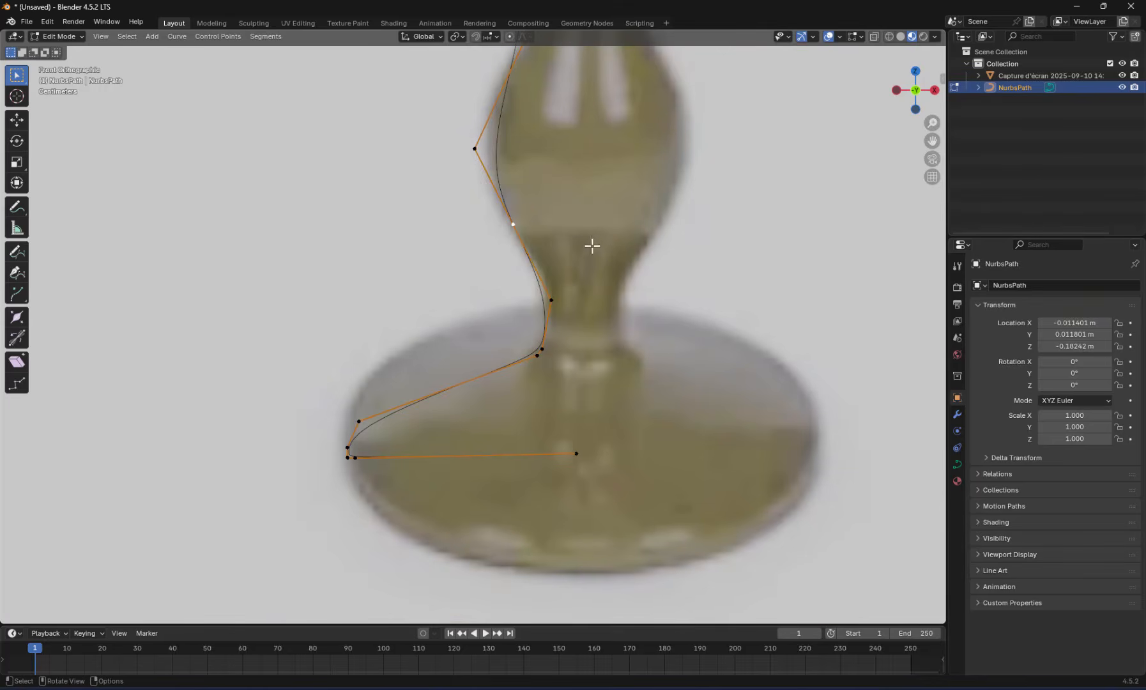
{"action": "key", "text": "g"}
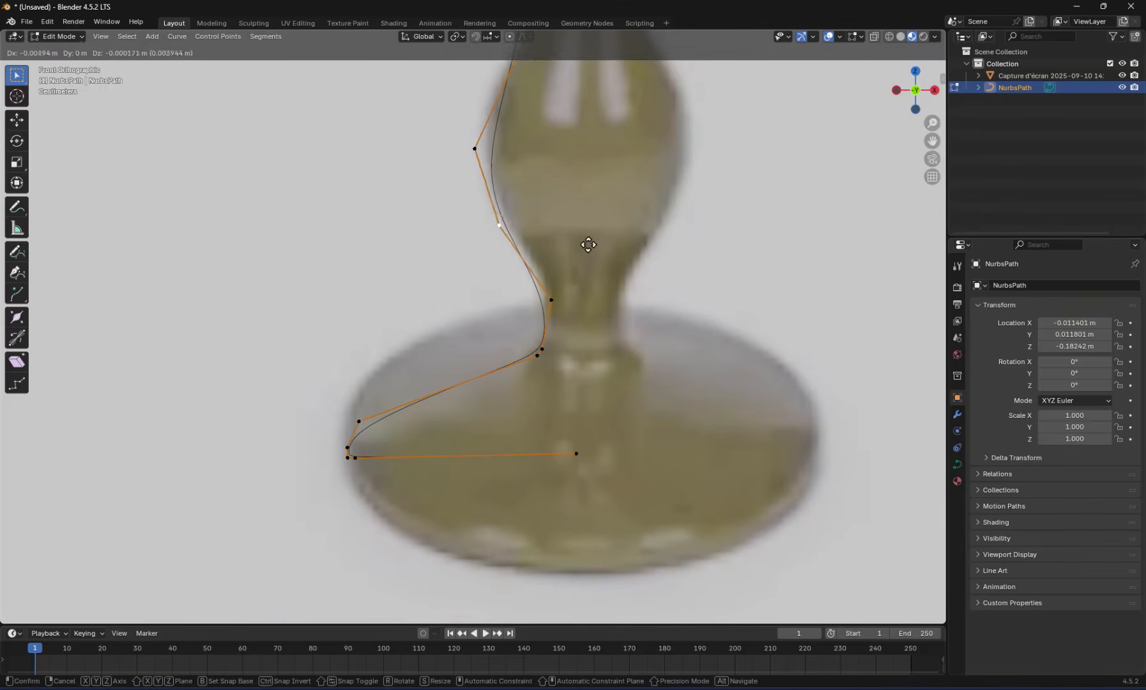
{"action": "left_click", "coordinate": [588, 243]}
Move the lower neck point slightly inward and up, and the lowest bulge's widest point slightly outward
{"action": "left_click_drag", "start_coordinate": [498, 288], "coordinate": [563, 320]}
{"action": "key", "text": "g"}
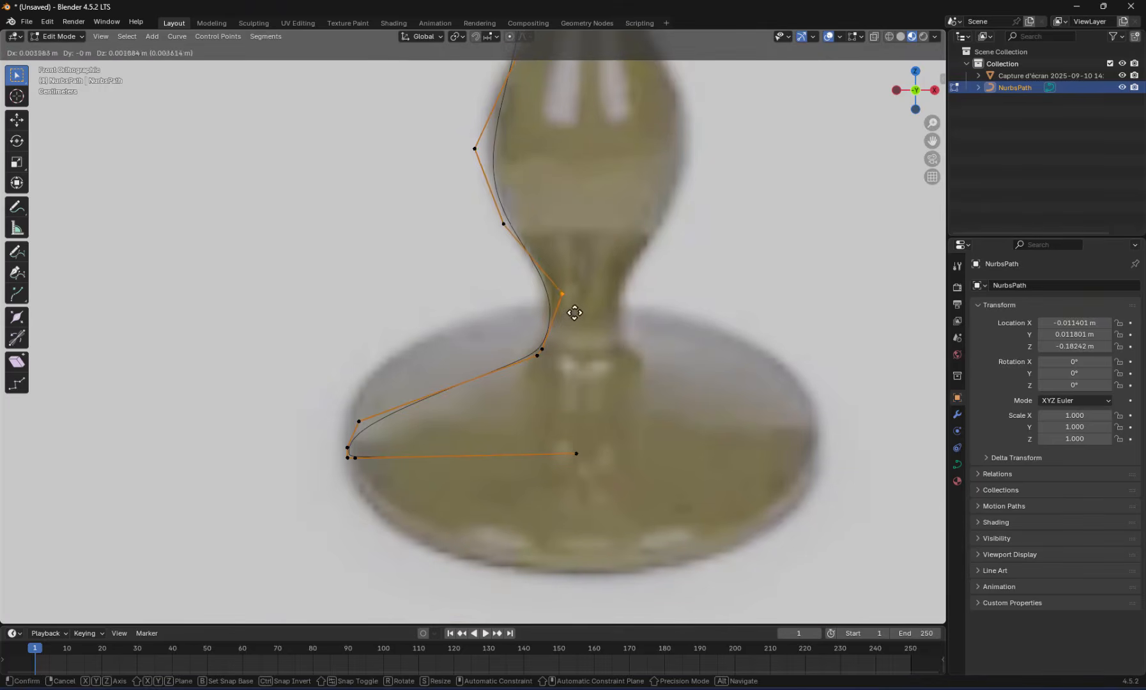
{"action": "left_click", "coordinate": [574, 313]}
{"action": "key", "text": "g"}
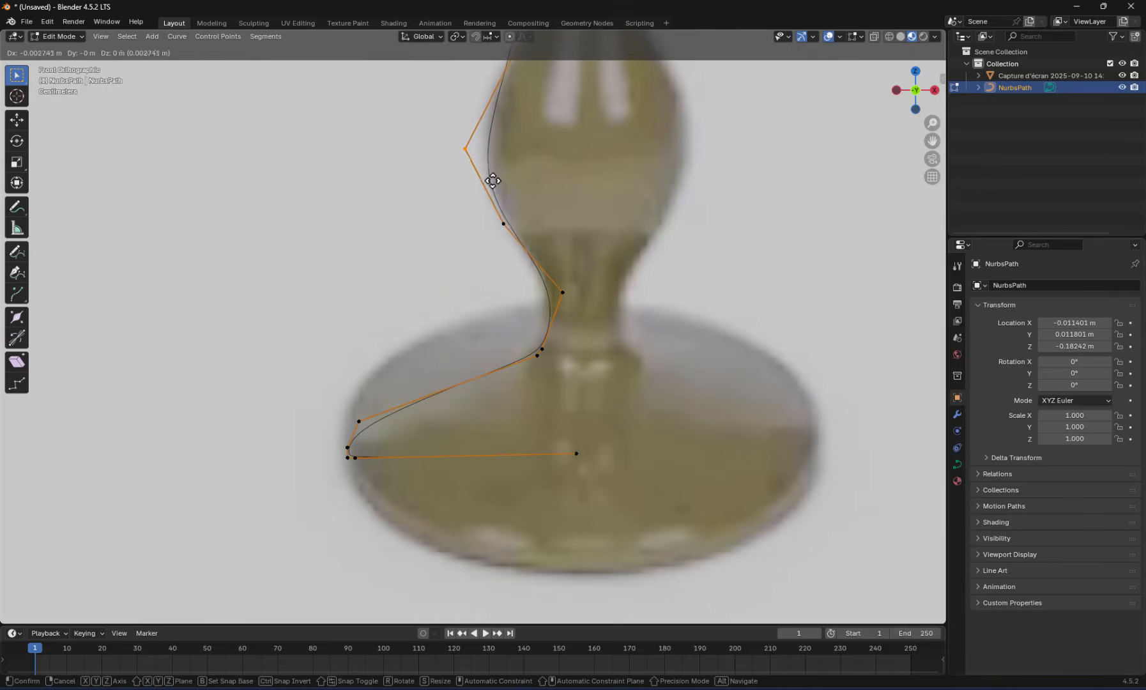
{"action": "left_click", "coordinate": [492, 174]}
Subdivide the segment above the lowest bulge's widest point and pull that widest point slightly inward
{"action": "scroll", "coordinate": [549, 169], "scroll_direction": "down", "scroll_amount": 2}
{"action": "middle_click_drag", "start_coordinate": [549, 168], "coordinate": [549, 298], "text": "shift"}
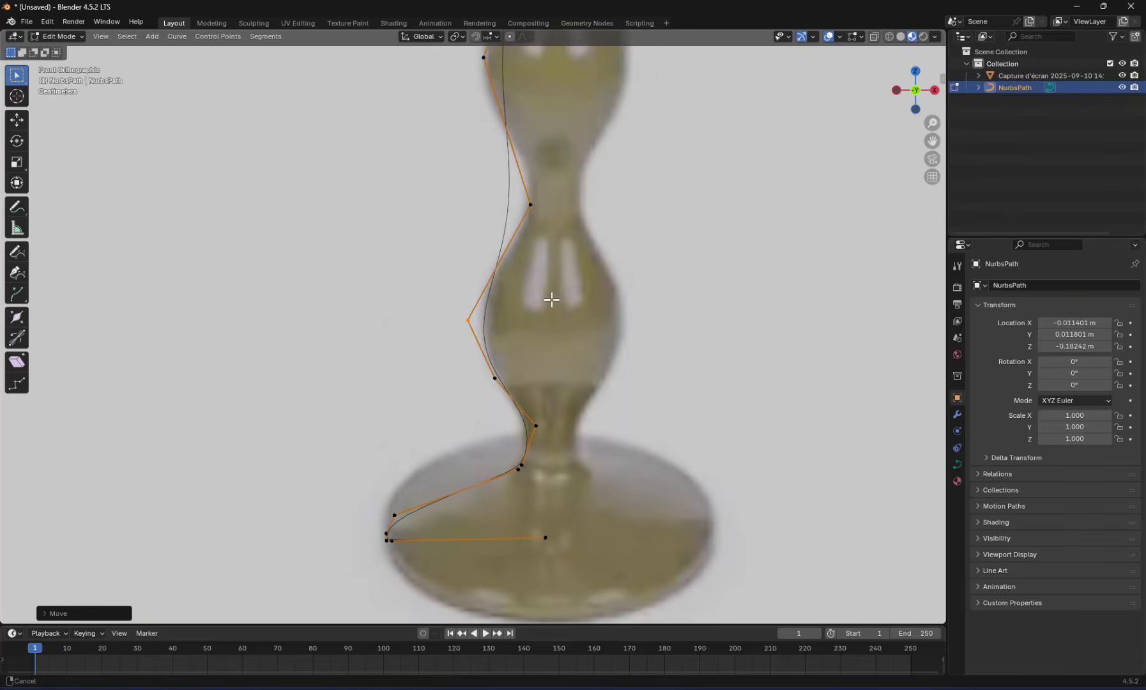
{"action": "left_click_drag", "start_coordinate": [368, 182], "coordinate": [573, 340]}
{"action": "right_click", "coordinate": [497, 264]}
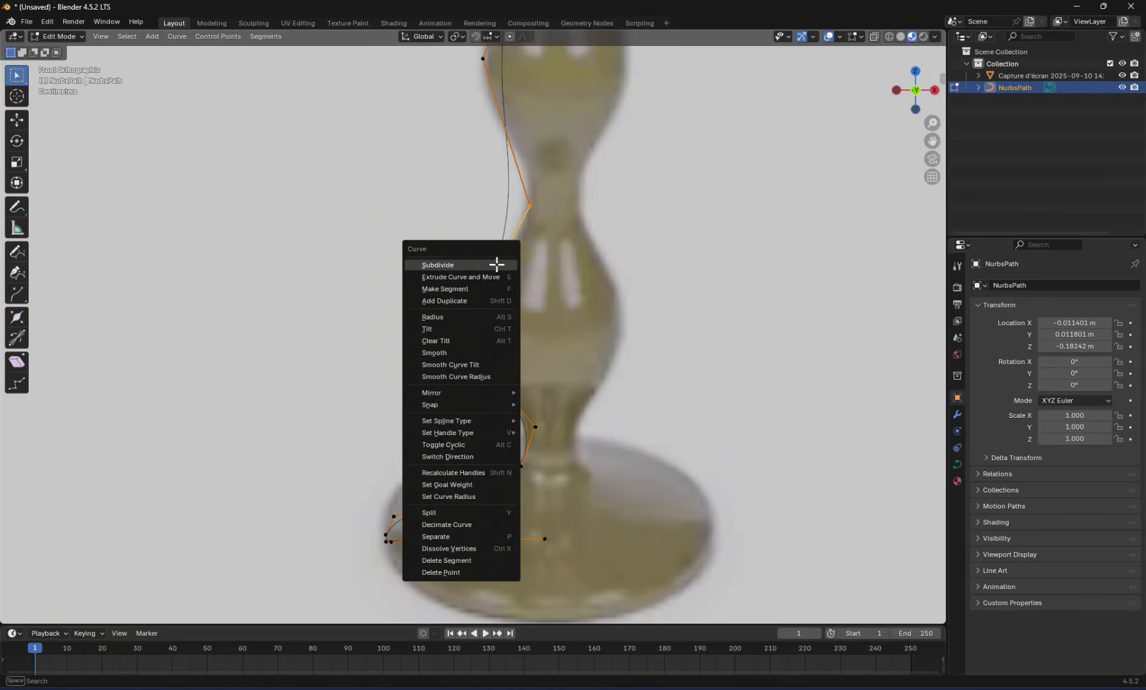
{"action": "left_click", "coordinate": [476, 264]}
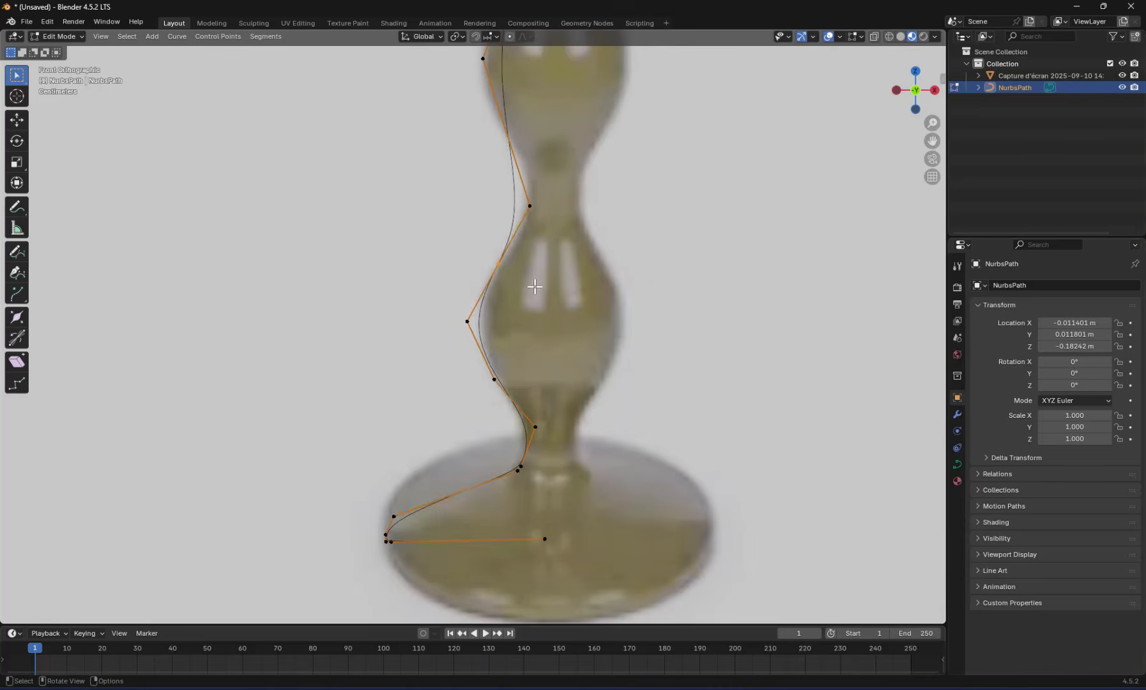
{"action": "scroll", "coordinate": [535, 286], "scroll_direction": "up", "scroll_amount": 3}
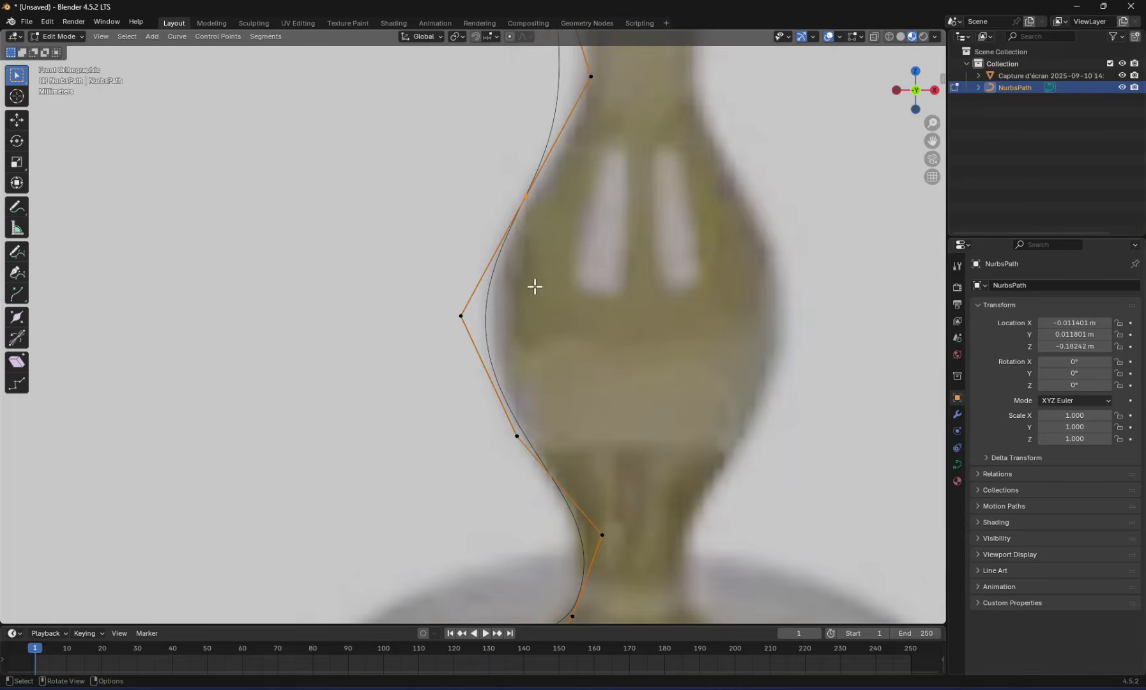
{"action": "key", "text": "g"}
{"action": "left_click", "coordinate": [522, 335]}
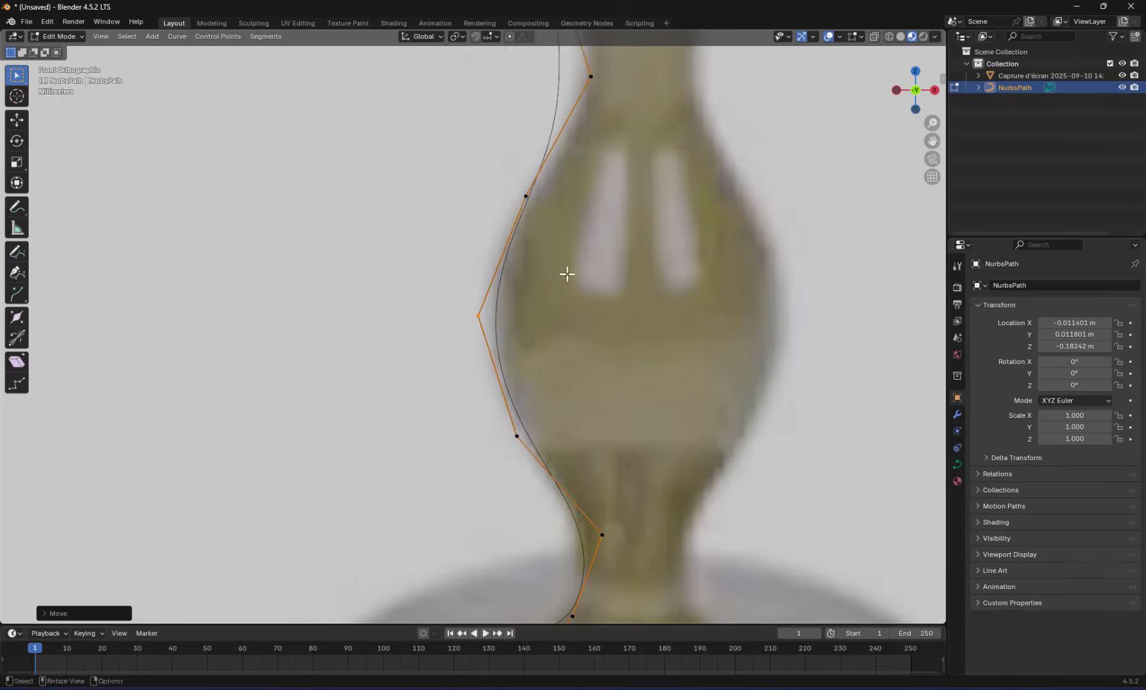
Nudge the new control point on the upper side of the lowest bulge onto the reference outline
{"action": "scroll", "coordinate": [566, 273], "scroll_direction": "down", "scroll_amount": 3}
{"action": "left_click", "coordinate": [579, 279]}
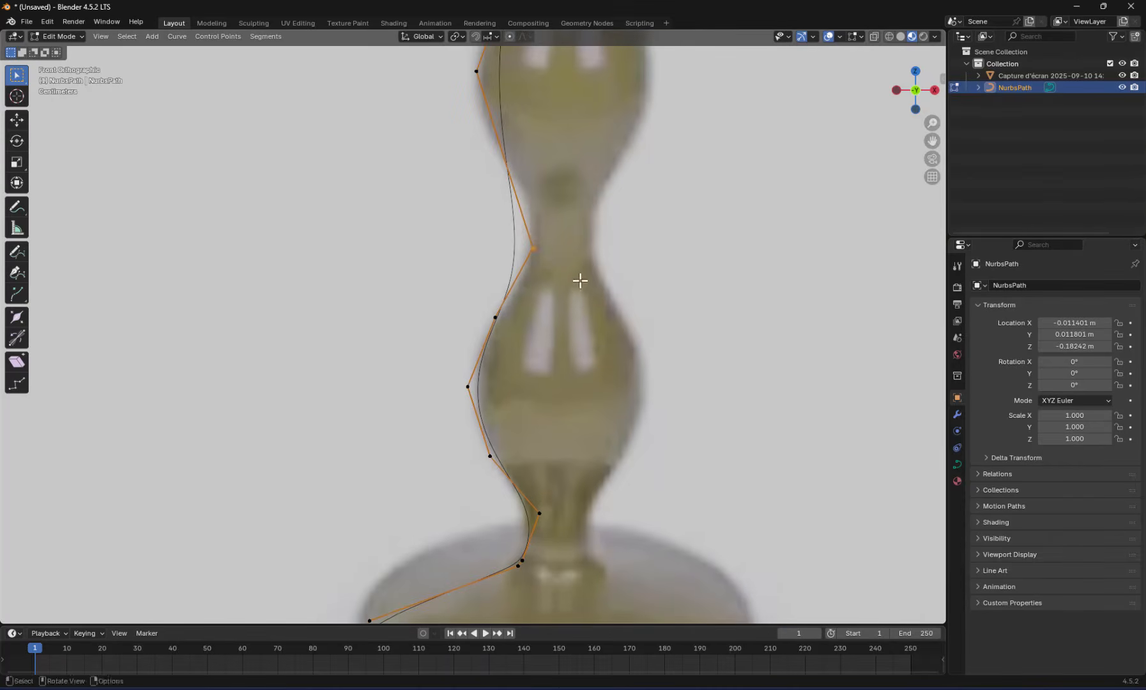
{"action": "left_click", "coordinate": [525, 344]}
{"action": "key", "text": "g"}
{"action": "left_click", "coordinate": [510, 336]}
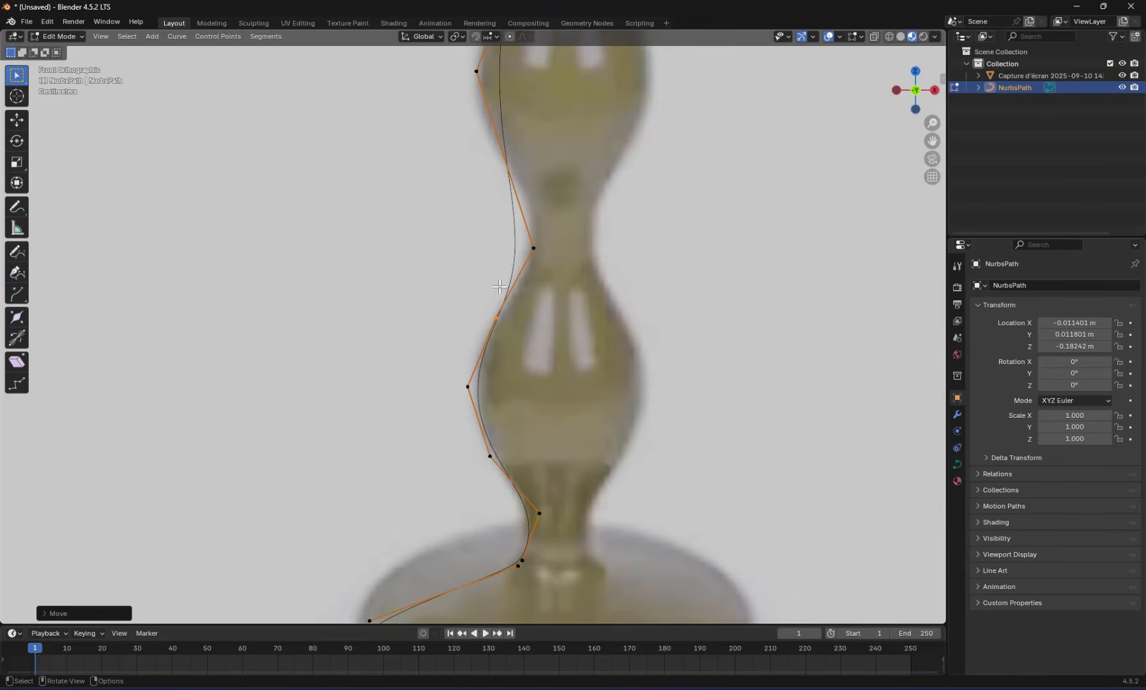
Subdivide the segment between the second bulge's widest point and the neck below it, and select the new point
{"action": "scroll", "coordinate": [502, 297], "scroll_direction": "down", "scroll_amount": 3}
{"action": "middle_click_drag", "start_coordinate": [505, 274], "coordinate": [532, 445], "text": "shift"}
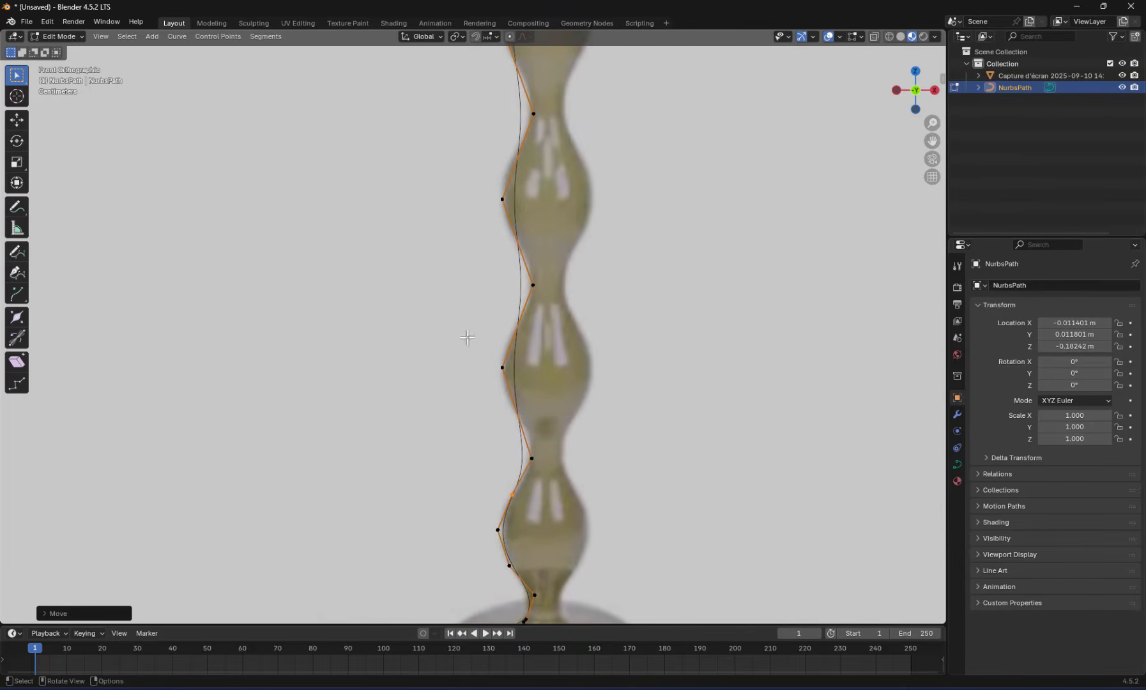
{"action": "left_click_drag", "start_coordinate": [467, 337], "coordinate": [561, 478]}
{"action": "right_click", "coordinate": [519, 417]}
{"action": "left_click", "coordinate": [501, 365]}
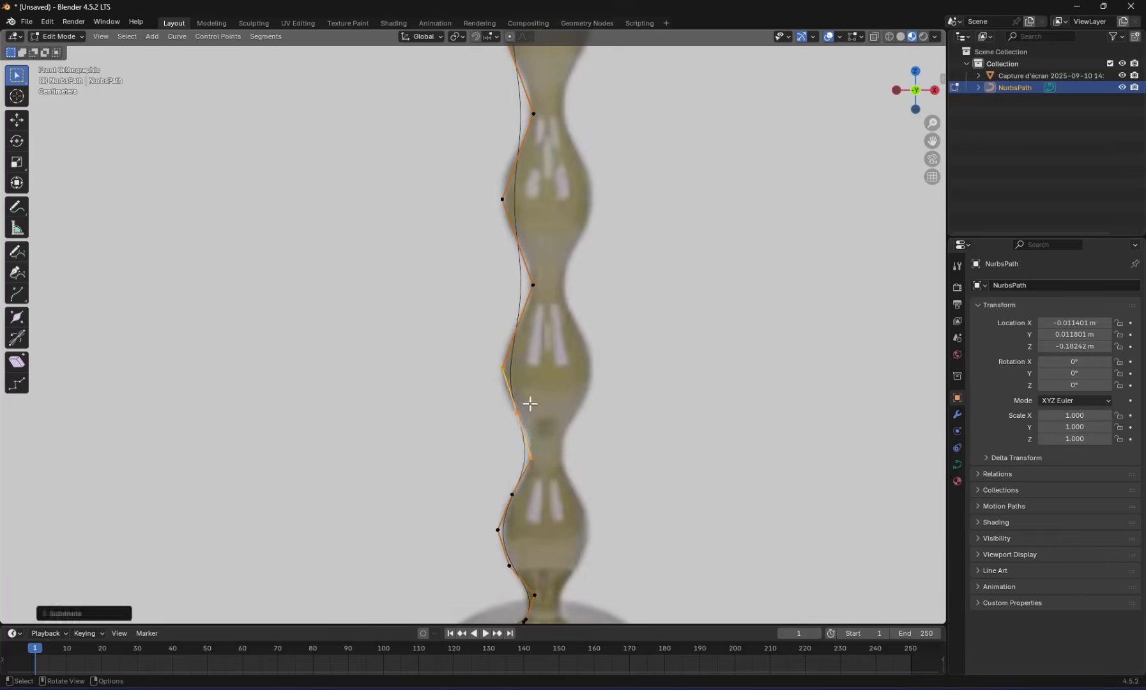
{"action": "left_click_drag", "start_coordinate": [493, 397], "coordinate": [560, 432]}
{"action": "scroll", "coordinate": [542, 442], "scroll_direction": "up", "scroll_amount": 3}
{"action": "middle_click_drag", "start_coordinate": [606, 448], "coordinate": [539, 324], "text": "shift"}
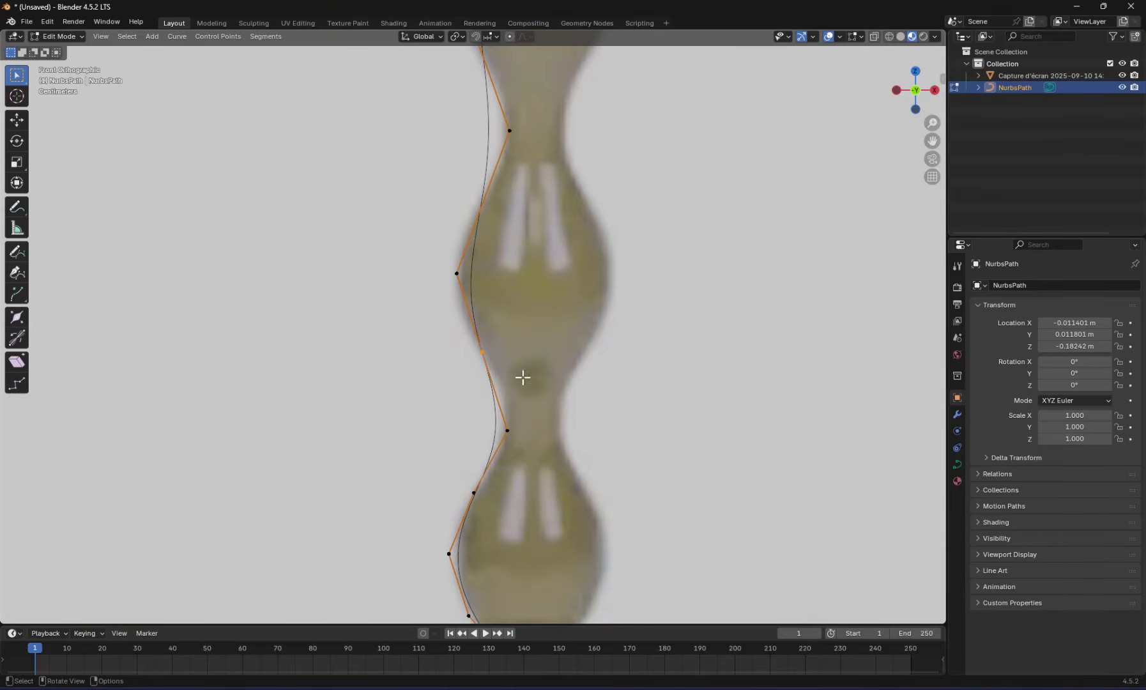
Subdivide the segment between the second bulge's widest point and the neck above it, and reselect the bulge's lower midpoint
{"action": "left_click", "coordinate": [455, 272]}
{"action": "left_click_drag", "start_coordinate": [404, 103], "coordinate": [603, 306]}
{"action": "right_click", "coordinate": [474, 192]}
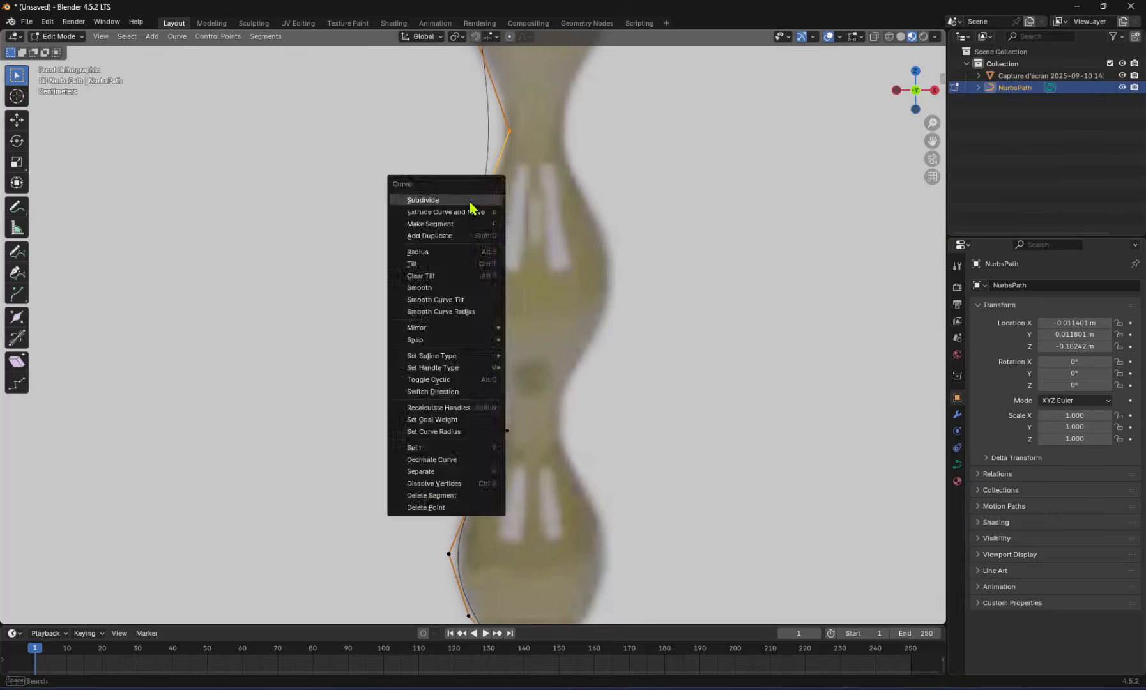
{"action": "left_click", "coordinate": [472, 193]}
{"action": "left_click", "coordinate": [479, 346]}
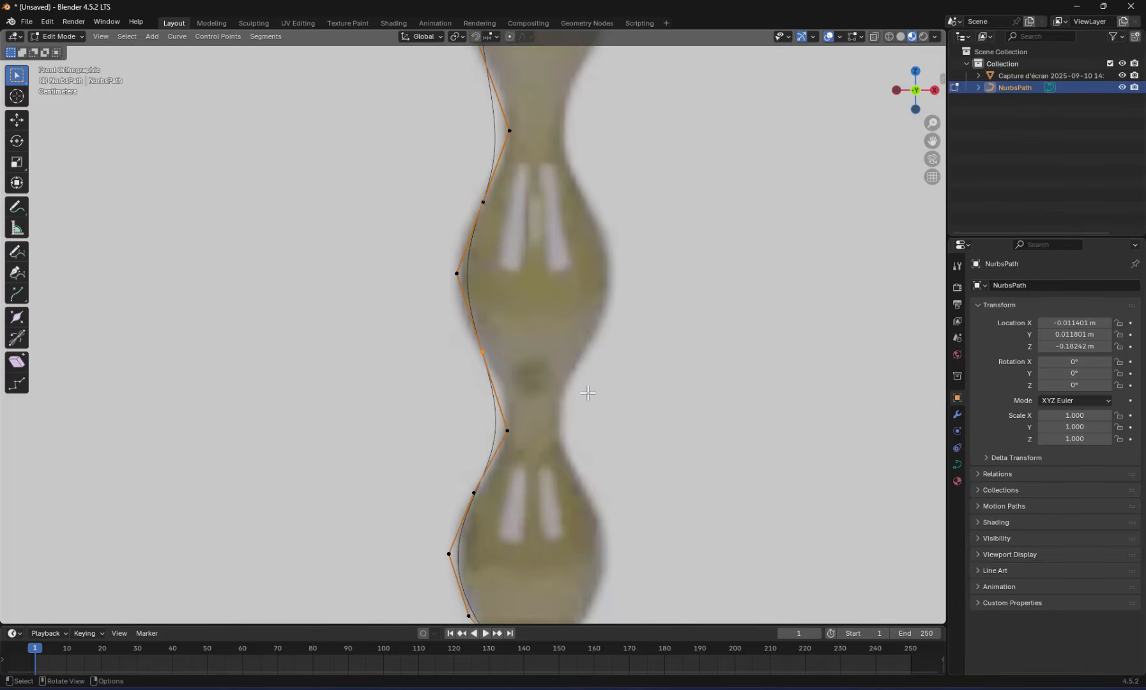
Move the neck point between the two lowest bulges inward and the second bulge's widest point slightly outward
{"action": "left_click", "coordinate": [511, 430]}
{"action": "key", "text": "g"}
{"action": "left_click", "coordinate": [548, 423]}
{"action": "left_click", "coordinate": [491, 291]}
{"action": "key", "text": "g"}
{"action": "left_click", "coordinate": [501, 309]}
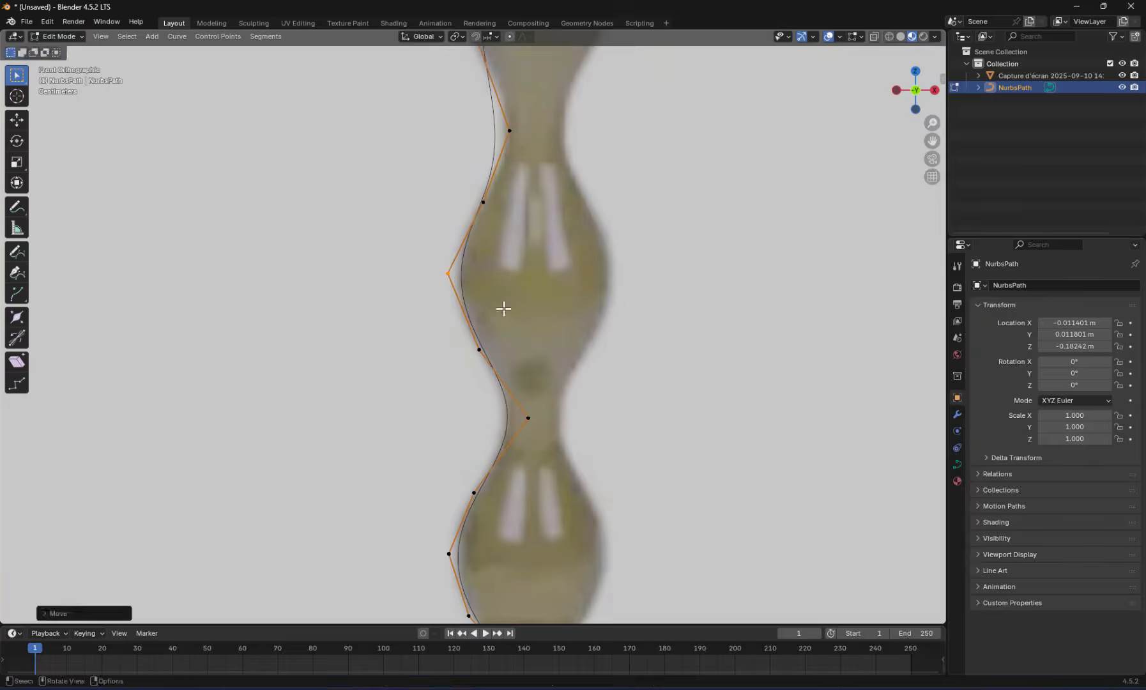
Move the neck point above the second bulge inward so the curve follows the reference outline
{"action": "left_click", "coordinate": [470, 107]}
{"action": "key", "text": "g"}
{"action": "left_click", "coordinate": [516, 145]}
{"action": "left_click", "coordinate": [571, 175]}
{"action": "key", "text": "g"}
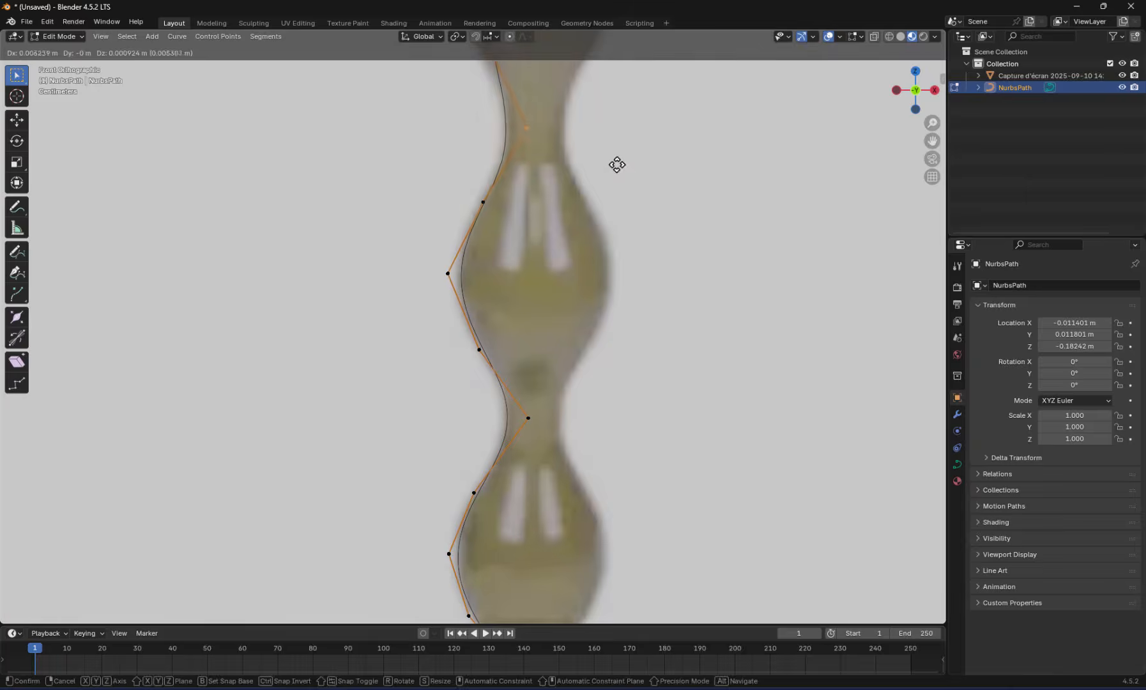
{"action": "left_click", "coordinate": [618, 165]}
Subdivide the segment between the third bulge's widest point and the neck below it
{"action": "left_click_drag", "start_coordinate": [460, 341], "coordinate": [536, 403]}
{"action": "scroll", "coordinate": [528, 345], "scroll_direction": "down", "scroll_amount": 1}
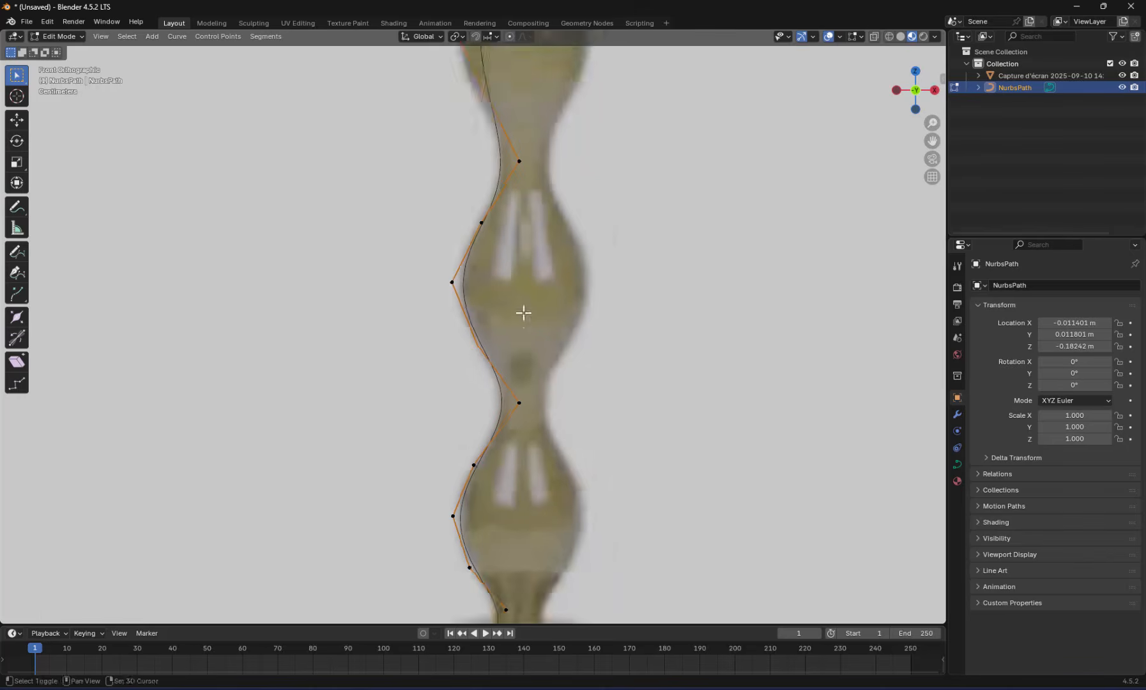
{"action": "middle_click_drag", "start_coordinate": [524, 280], "coordinate": [565, 483], "text": "shift"}
{"action": "left_click_drag", "start_coordinate": [479, 211], "coordinate": [607, 395]}
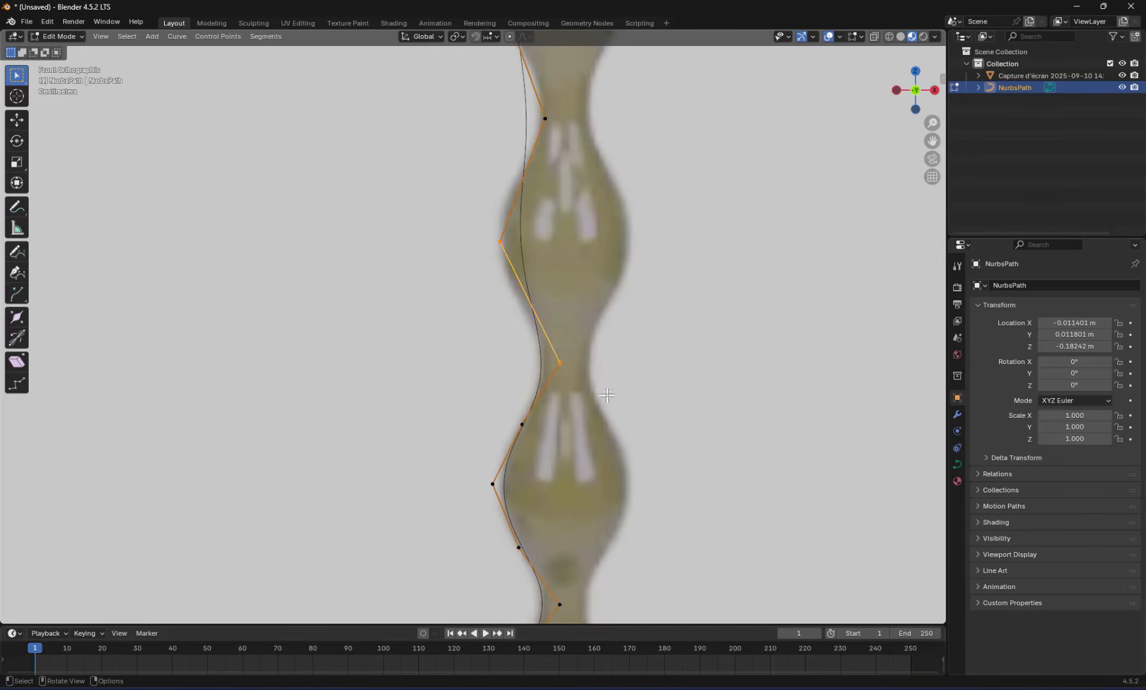
{"action": "right_click", "coordinate": [527, 305]}
{"action": "left_click", "coordinate": [515, 310]}
Adjust the third bulge's control points, moving its widest point slightly outward to match the reference
{"action": "key", "text": "g"}
{"action": "left_click", "coordinate": [606, 339]}
{"action": "key", "text": "g"}
{"action": "left_click", "coordinate": [516, 259]}
Subdivide another profile segment further up the lamp's bulged stem
{"action": "scroll", "coordinate": [531, 310], "scroll_direction": "up", "scroll_amount": 3}
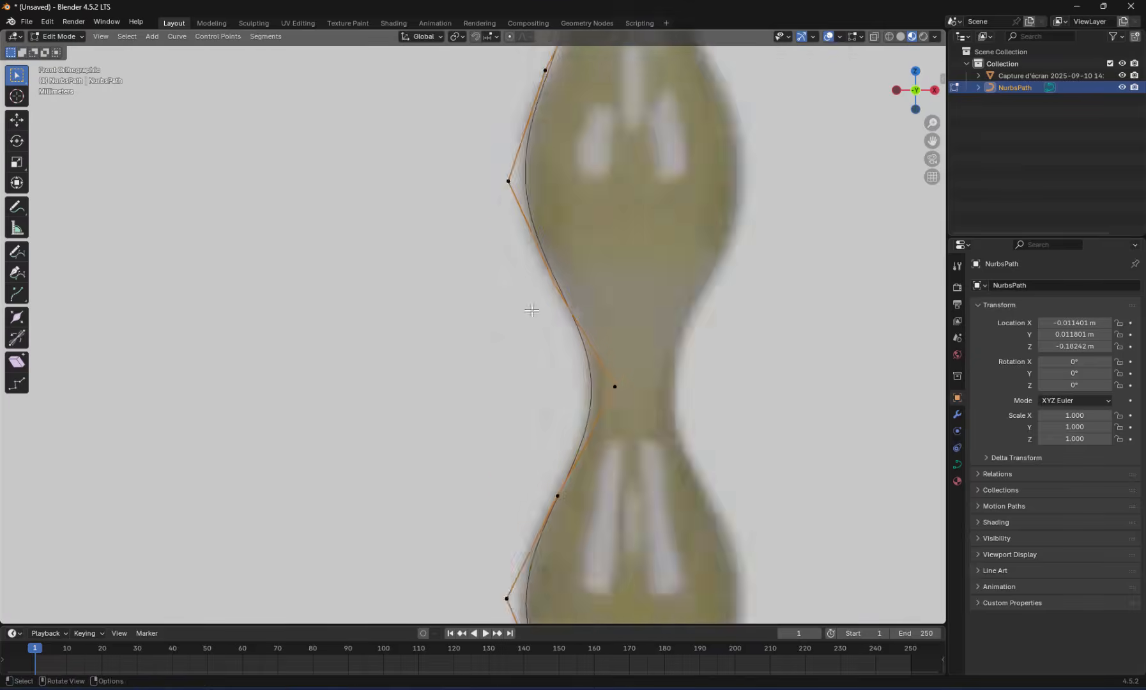
{"action": "scroll", "coordinate": [532, 310], "scroll_direction": "down", "scroll_amount": 1}
{"action": "middle_click_drag", "start_coordinate": [606, 83], "coordinate": [611, 327], "text": "shift"}
{"action": "right_click", "coordinate": [570, 263]}
{"action": "left_click", "coordinate": [570, 263]}
Subdivide the vertical segment of the thin rod below the lampshade
{"action": "middle_click_drag", "start_coordinate": [570, 263], "coordinate": [578, 479], "text": "shift"}
{"action": "left_click", "coordinate": [615, 142]}
{"action": "middle_click_drag", "start_coordinate": [613, 147], "coordinate": [621, 341], "text": "shift"}
{"action": "left_click", "coordinate": [623, 199], "text": "shift"}
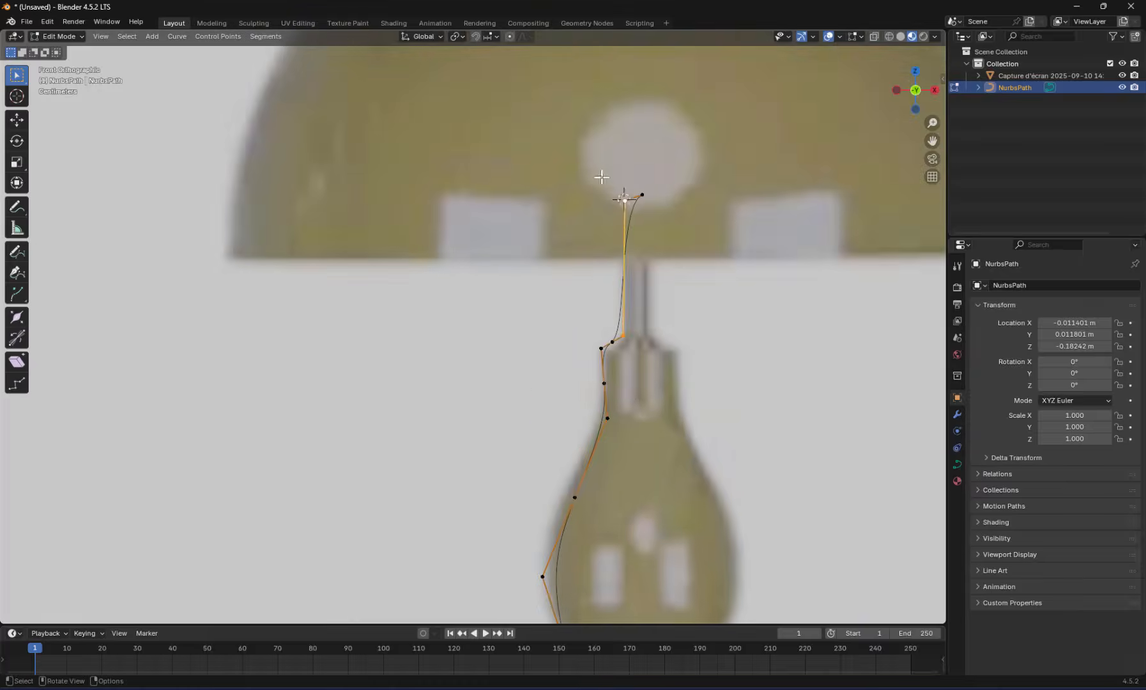
{"action": "right_click", "coordinate": [602, 177]}
{"action": "left_click", "coordinate": [601, 177]}
Move the control points around the neck between two stem bulges so the curve follows the reference outline
{"action": "middle_click_drag", "start_coordinate": [607, 543], "coordinate": [708, 160], "text": "shift"}
{"action": "left_click_drag", "start_coordinate": [670, 305], "coordinate": [731, 345]}
{"action": "key", "text": "g"}
{"action": "left_click", "coordinate": [726, 335]}
{"action": "middle_click_drag", "start_coordinate": [728, 325], "coordinate": [679, 227], "text": "shift"}
{"action": "key", "text": "g"}
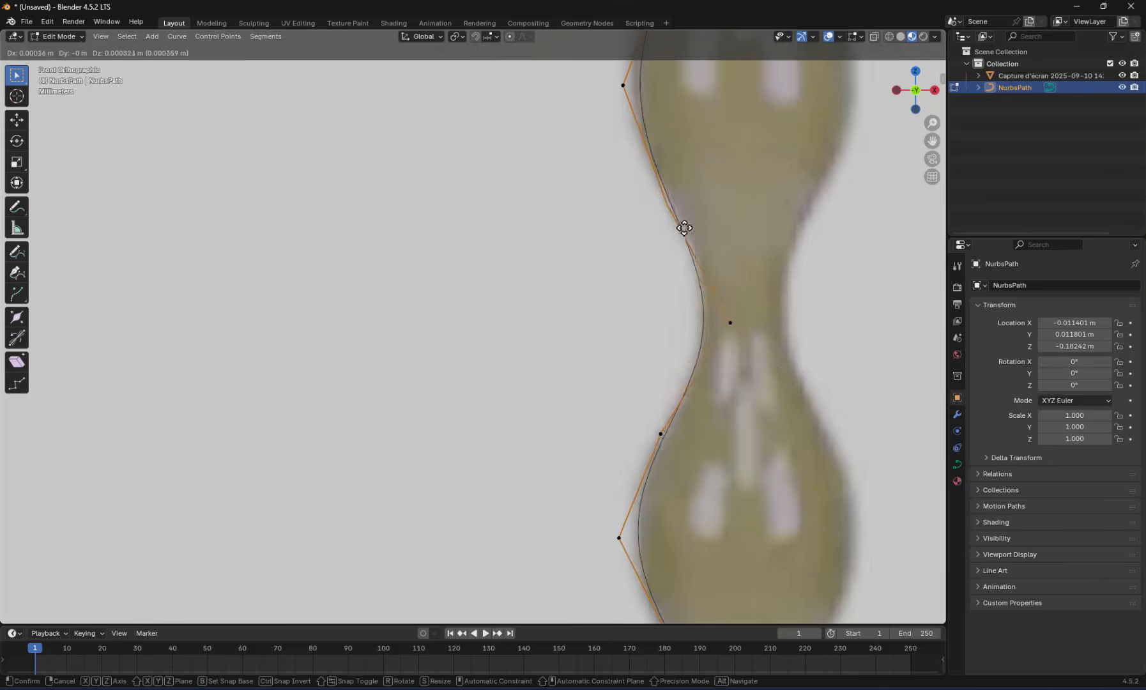
{"action": "left_click", "coordinate": [678, 203]}
{"action": "middle_click_drag", "start_coordinate": [785, 370], "coordinate": [787, 261], "text": "shift"}
Adjust the control points of the collar above the top bulge to tighten its corners against the reference
{"action": "middle_click_drag", "start_coordinate": [691, 57], "coordinate": [754, 587], "text": "shift"}
{"action": "middle_click_drag", "start_coordinate": [733, 101], "coordinate": [688, 153], "text": "shift"}
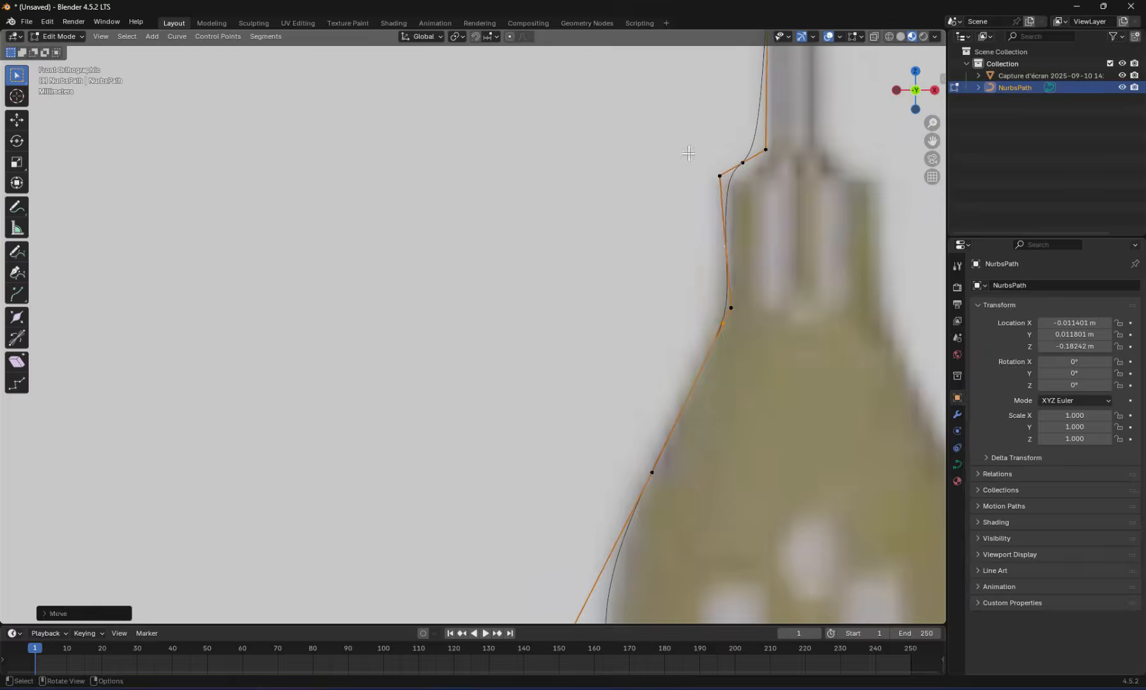
{"action": "right_click", "coordinate": [726, 273]}
{"action": "left_click", "coordinate": [726, 273]}
{"action": "left_click", "coordinate": [766, 148]}
{"action": "key", "text": "g"}
{"action": "left_click", "coordinate": [762, 162]}
Reposition the control points where the thin rod meets the collar to sharpen the junction along the rod's edge
{"action": "left_click", "coordinate": [753, 55], "text": "shift"}
{"action": "right_click", "coordinate": [741, 338]}
{"action": "middle_click_drag", "start_coordinate": [762, 162], "coordinate": [717, 619], "text": "shift"}
{"action": "left_click", "coordinate": [741, 339]}
{"action": "key", "text": "g"}
{"action": "left_click", "coordinate": [821, 386]}
{"action": "scroll", "coordinate": [755, 327], "scroll_direction": "up", "scroll_amount": 3}
{"action": "left_click", "coordinate": [749, 381]}
{"action": "key", "text": "g"}
{"action": "left_click", "coordinate": [801, 391]}
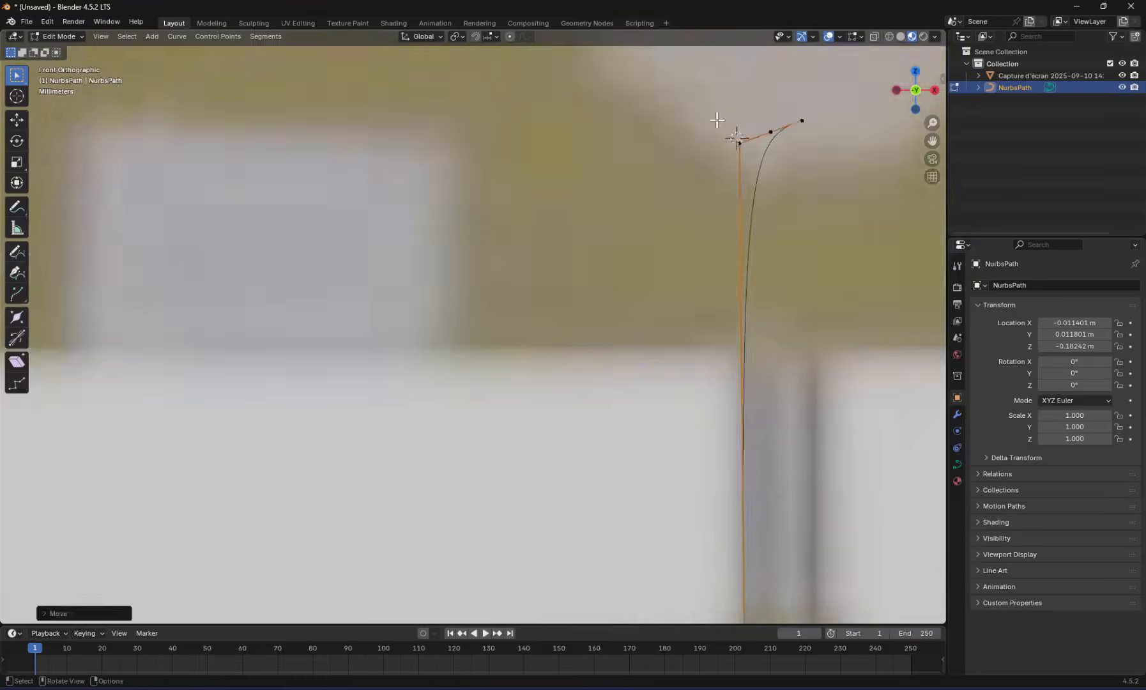
Gather the control points at the rod's upper end to sharpen its corner, pulling the curve's endpoint closer to the rod
{"action": "scroll", "coordinate": [716, 120], "scroll_direction": "down", "scroll_amount": 2}
{"action": "left_click_drag", "start_coordinate": [662, 391], "coordinate": [749, 460]}
{"action": "key", "text": "g"}
{"action": "left_click", "coordinate": [753, 287]}
{"action": "middle_click_drag", "start_coordinate": [753, 287], "coordinate": [614, 376], "text": "shift"}
{"action": "key", "text": "g"}
{"action": "left_click", "coordinate": [598, 342]}
{"action": "left_click_drag", "start_coordinate": [581, 300], "coordinate": [631, 351]}
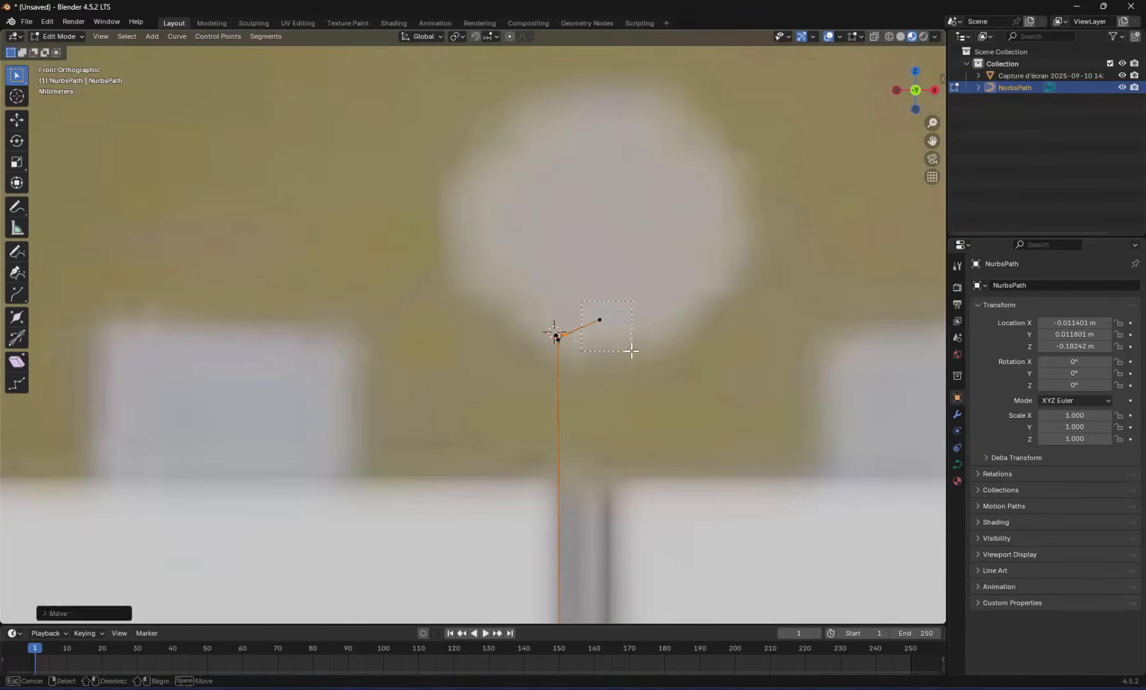
{"action": "key", "text": "g"}
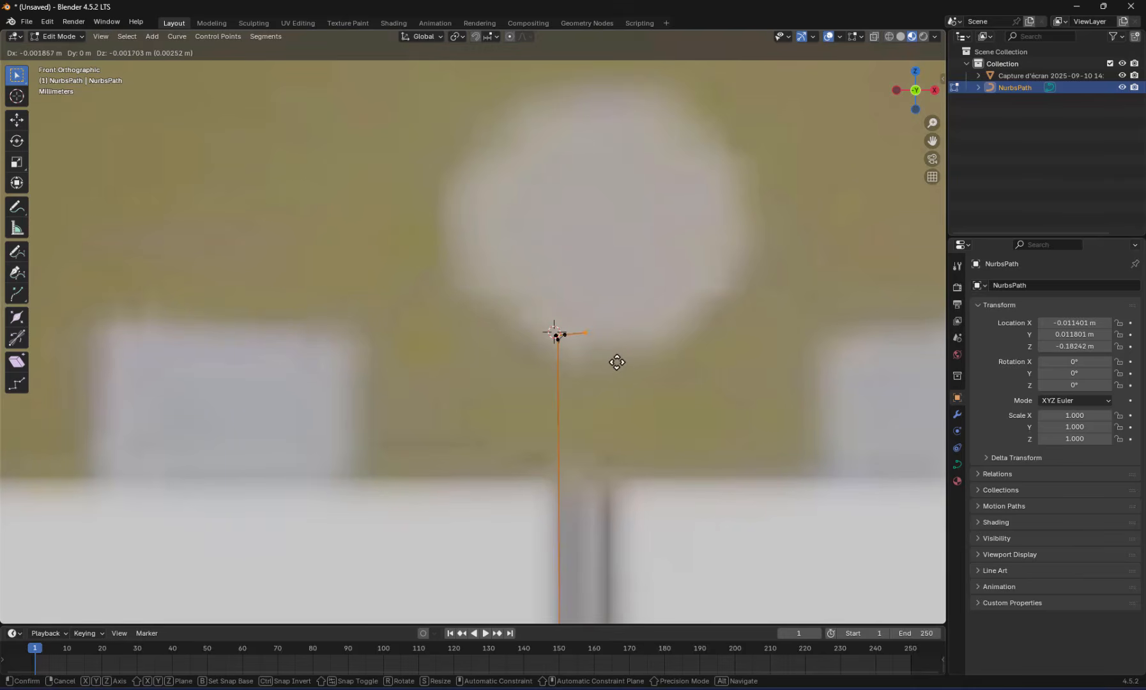
{"action": "left_click", "coordinate": [616, 361]}
Leave Edit Mode and add a Screw modifier to the profile curve
{"action": "scroll", "coordinate": [657, 396], "scroll_direction": "down", "scroll_amount": 5}
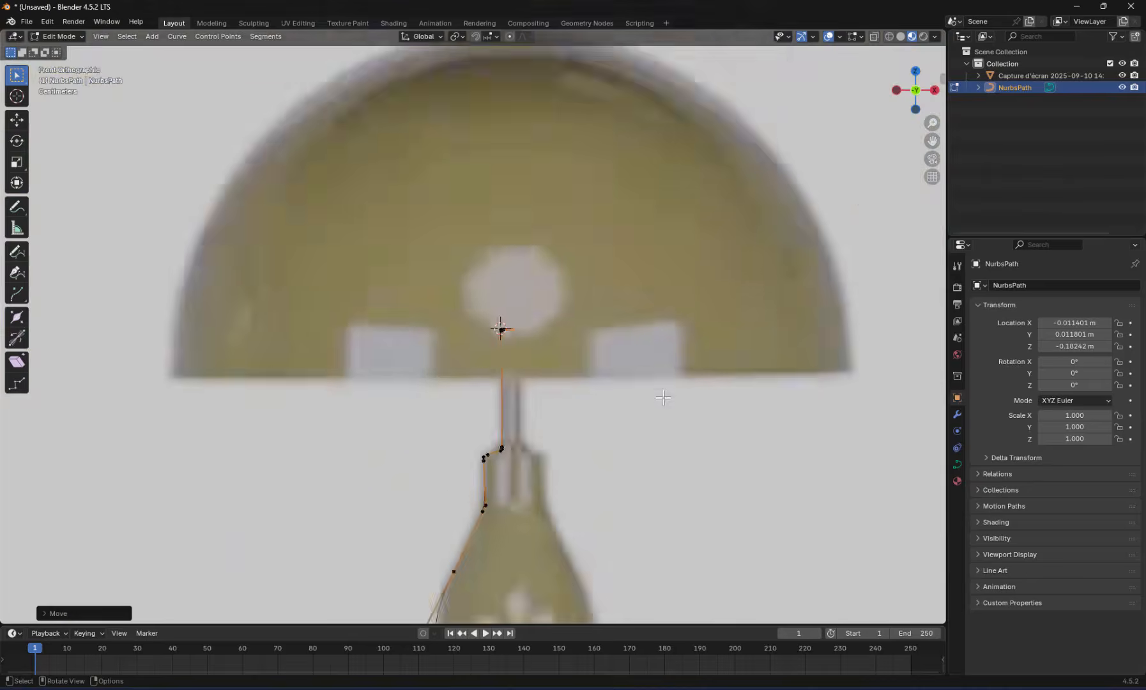
{"action": "scroll", "coordinate": [663, 398], "scroll_direction": "down", "scroll_amount": 6}
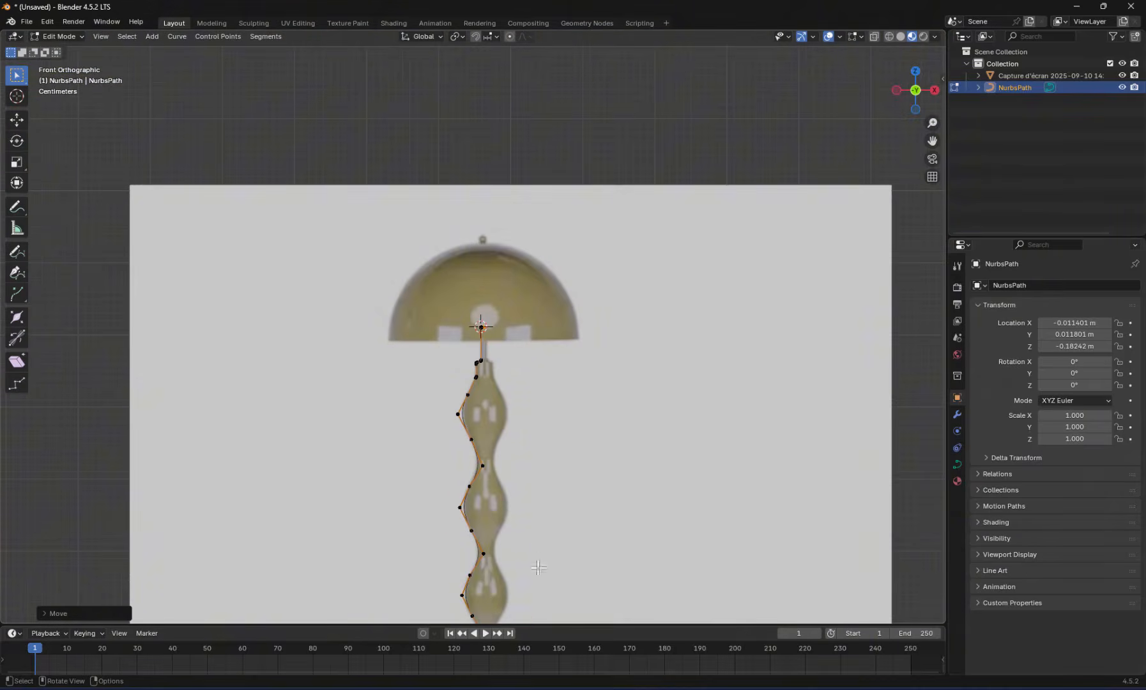
{"action": "key", "text": "Caps_Lock"}
{"action": "key", "text": "Tab"}
{"action": "middle_click_drag", "start_coordinate": [538, 463], "coordinate": [480, 364]}
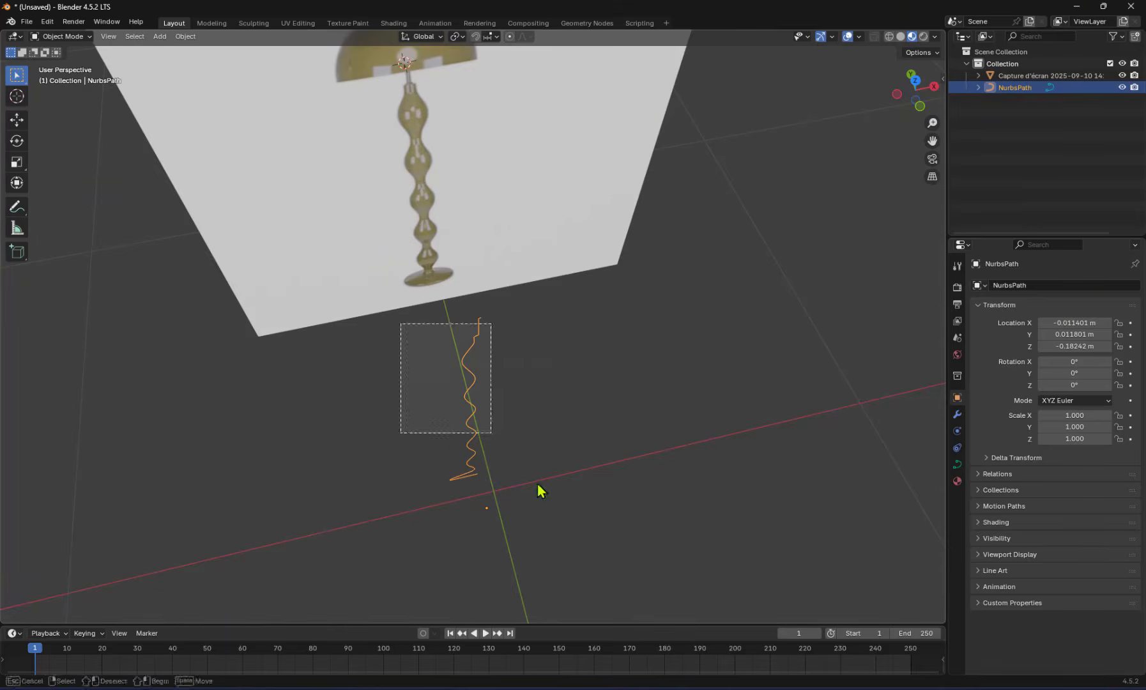
{"action": "left_click", "coordinate": [956, 414]}
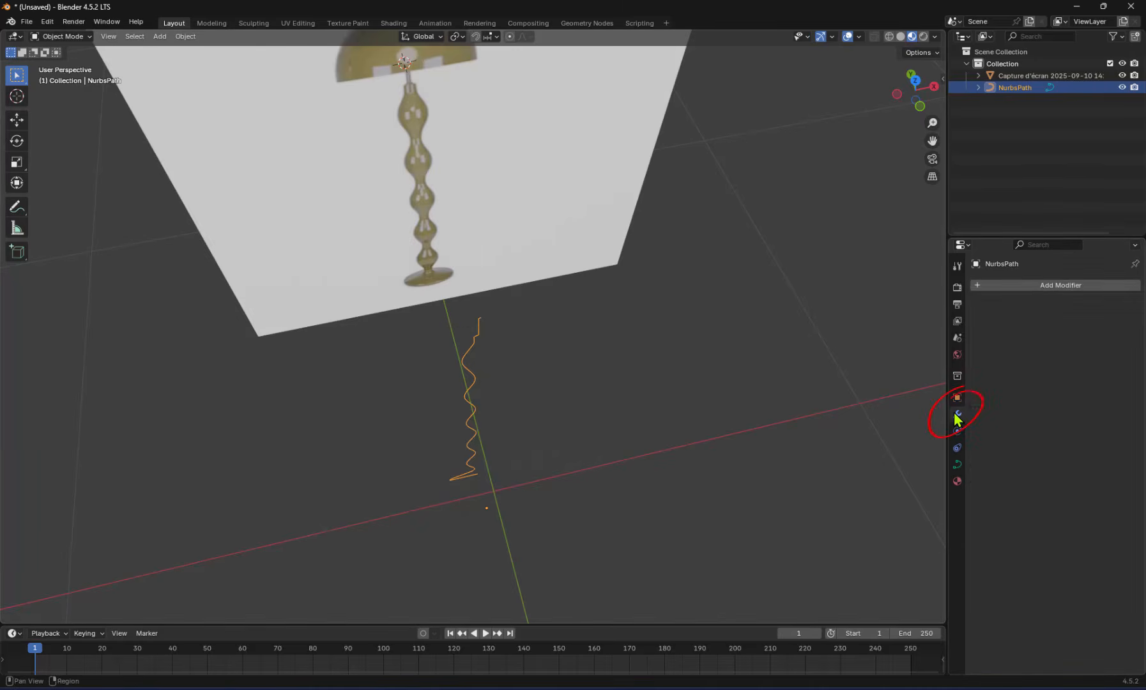
{"action": "left_click", "coordinate": [1015, 285]}
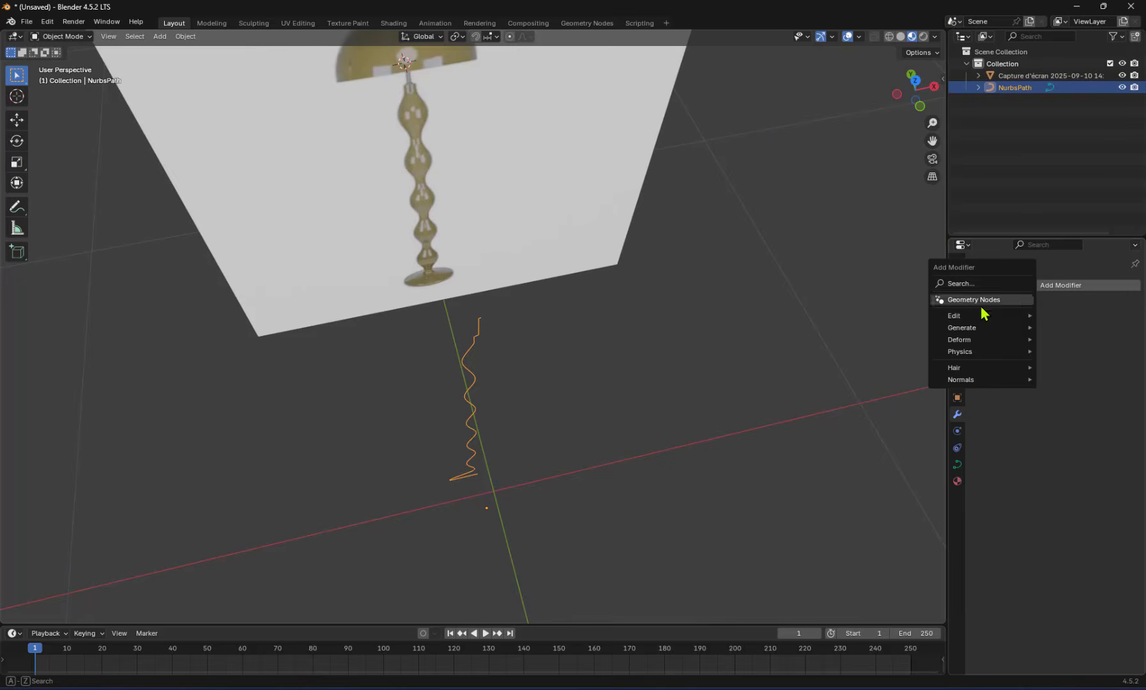
{"action": "mouse_move", "coordinate": [976, 336]}
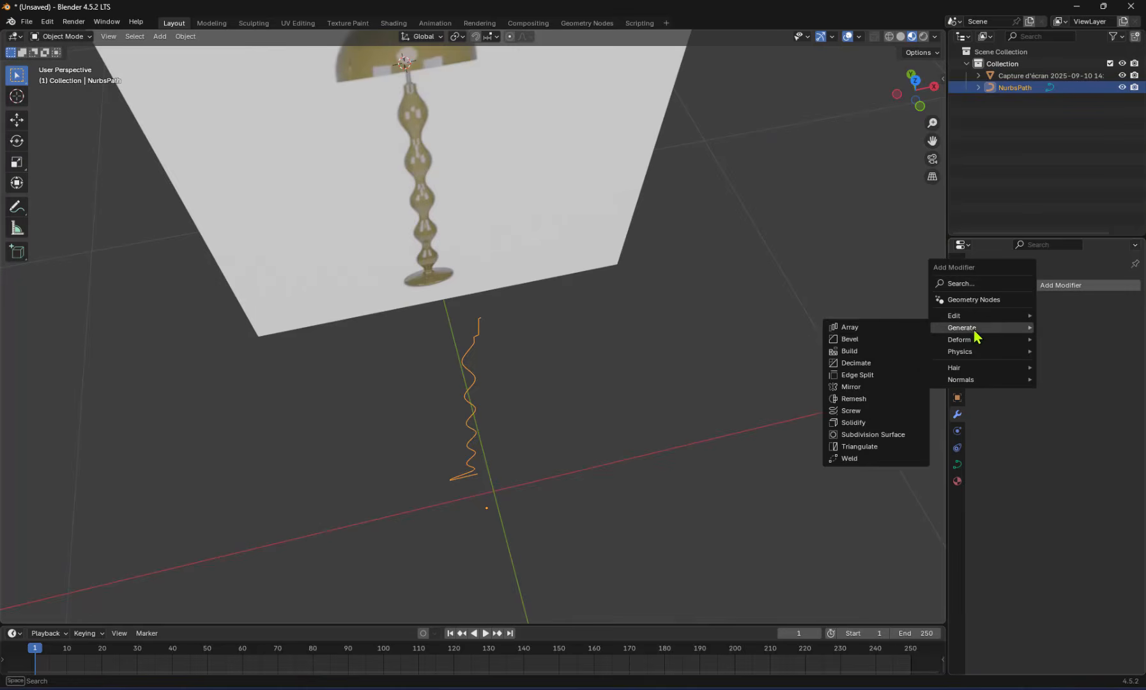
{"action": "left_click", "coordinate": [859, 415]}
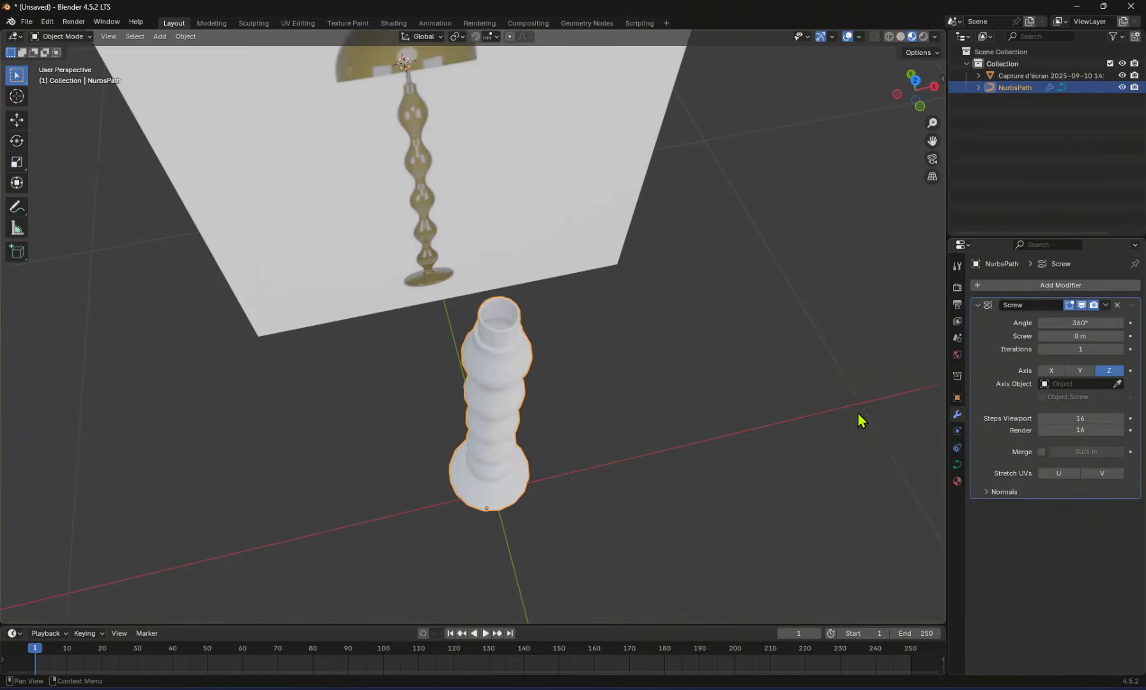
Try the Y and X axes in the Screw modifier and set the axis back to Z
{"action": "middle_click_drag", "start_coordinate": [673, 430], "coordinate": [683, 380]}
{"action": "left_click", "coordinate": [1079, 370]}
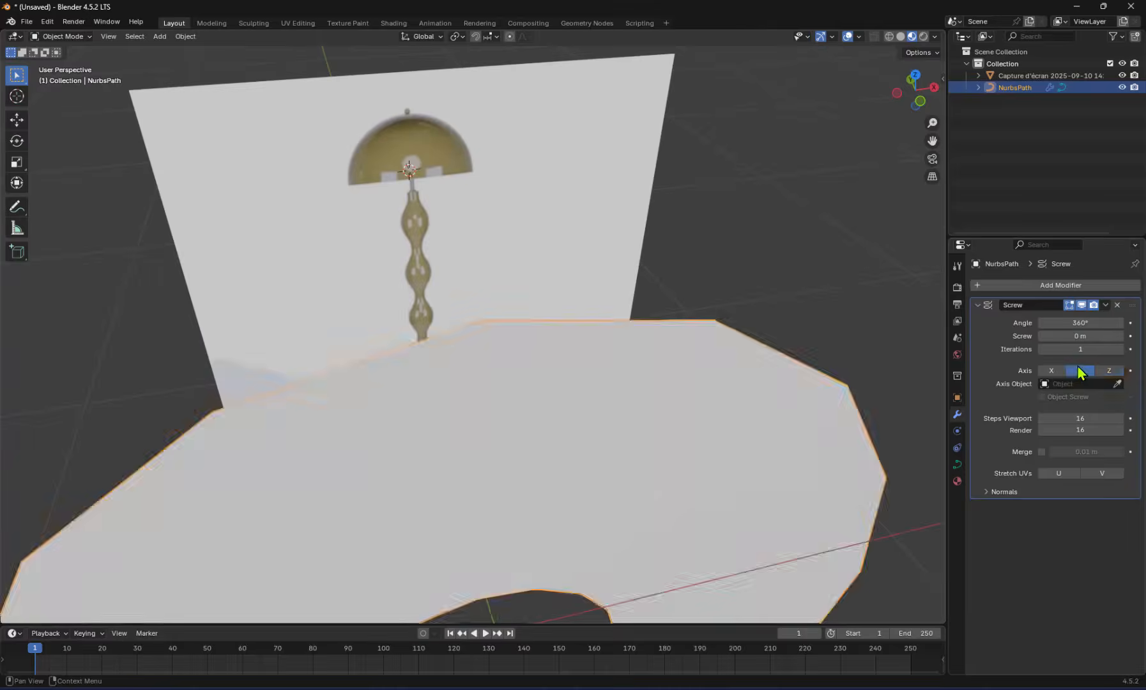
{"action": "left_click", "coordinate": [1053, 371]}
{"action": "left_click", "coordinate": [1110, 372]}
{"action": "middle_click_drag", "start_coordinate": [781, 402], "coordinate": [774, 458]}
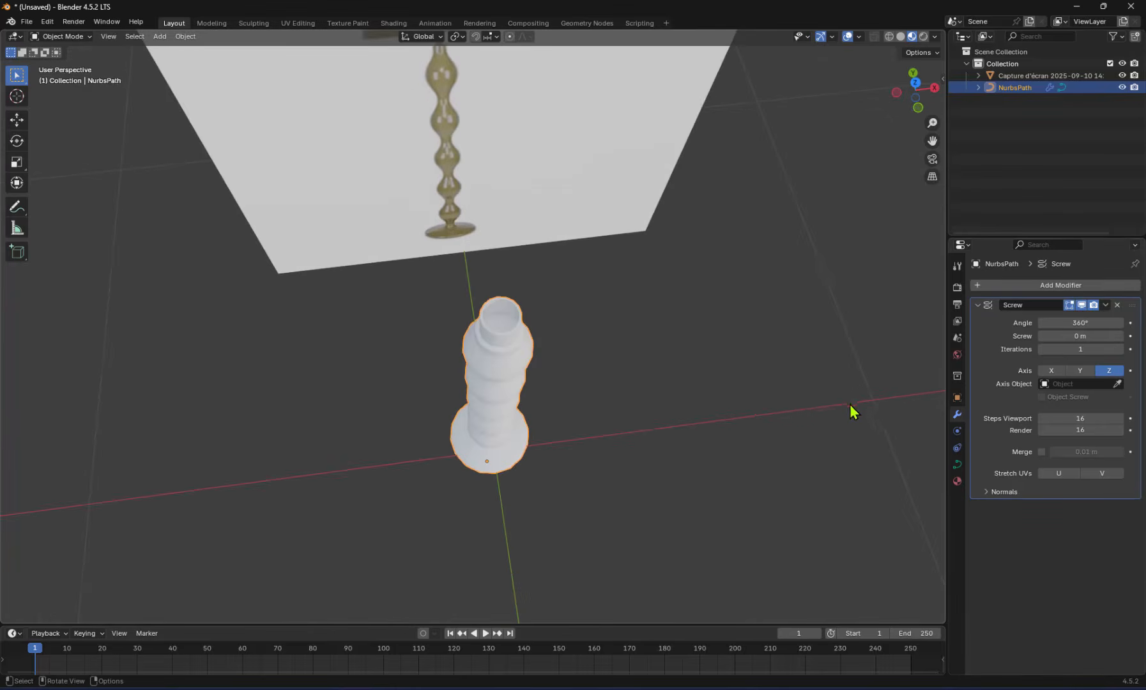
{"action": "middle_click_drag", "start_coordinate": [754, 169], "coordinate": [581, 382]}
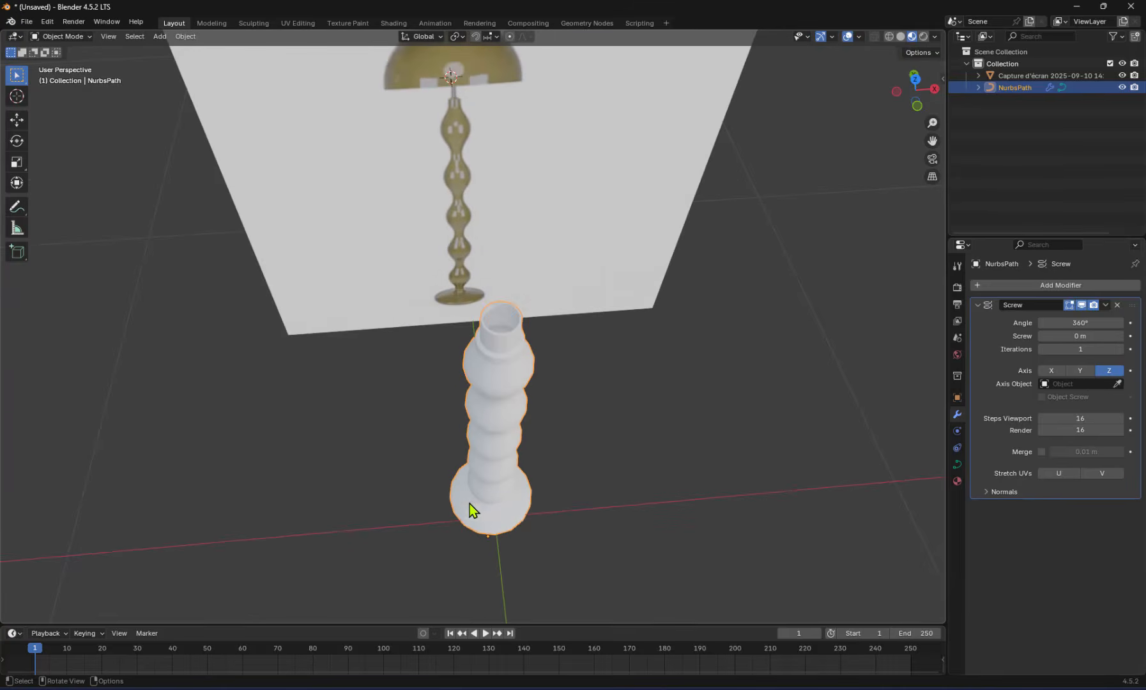
Restrict transforms to origins only and move the curve's origin along the X axis to slim the revolved stem
{"action": "left_click", "coordinate": [924, 53]}
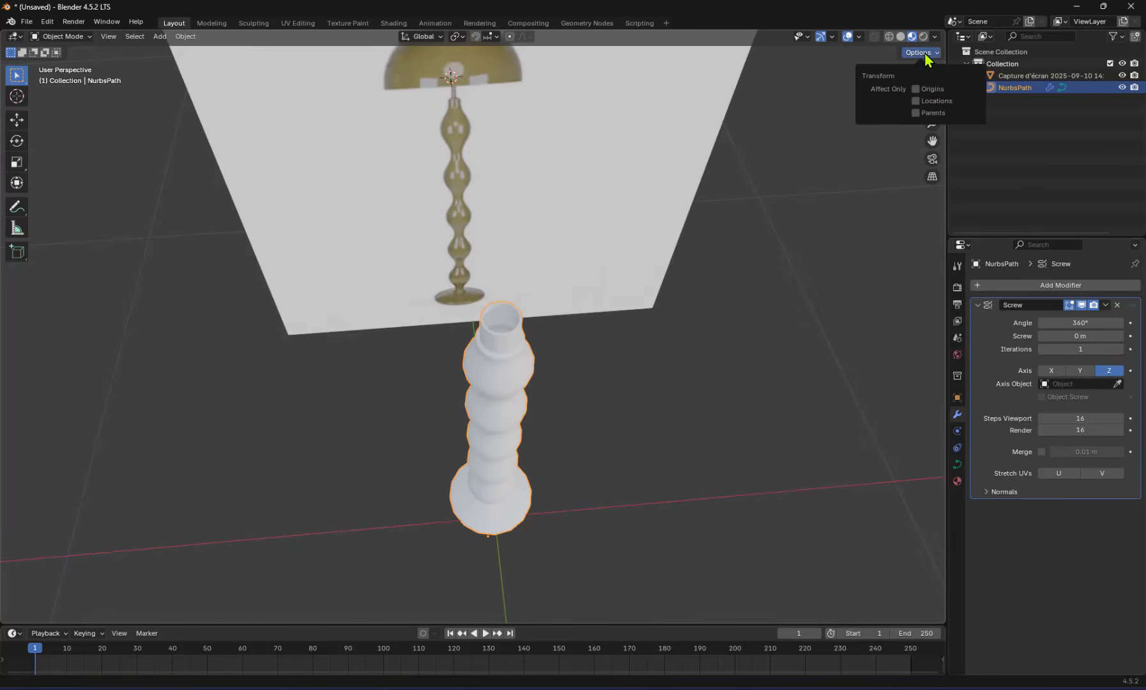
{"action": "left_click", "coordinate": [915, 89]}
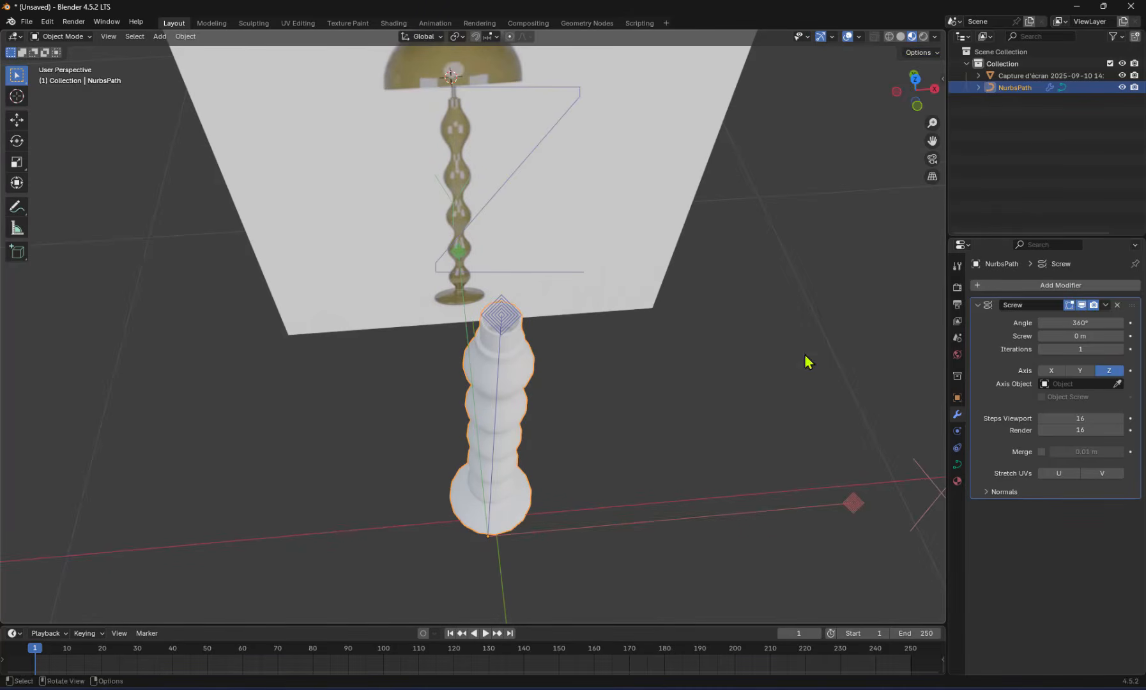
{"action": "key", "text": "g"}
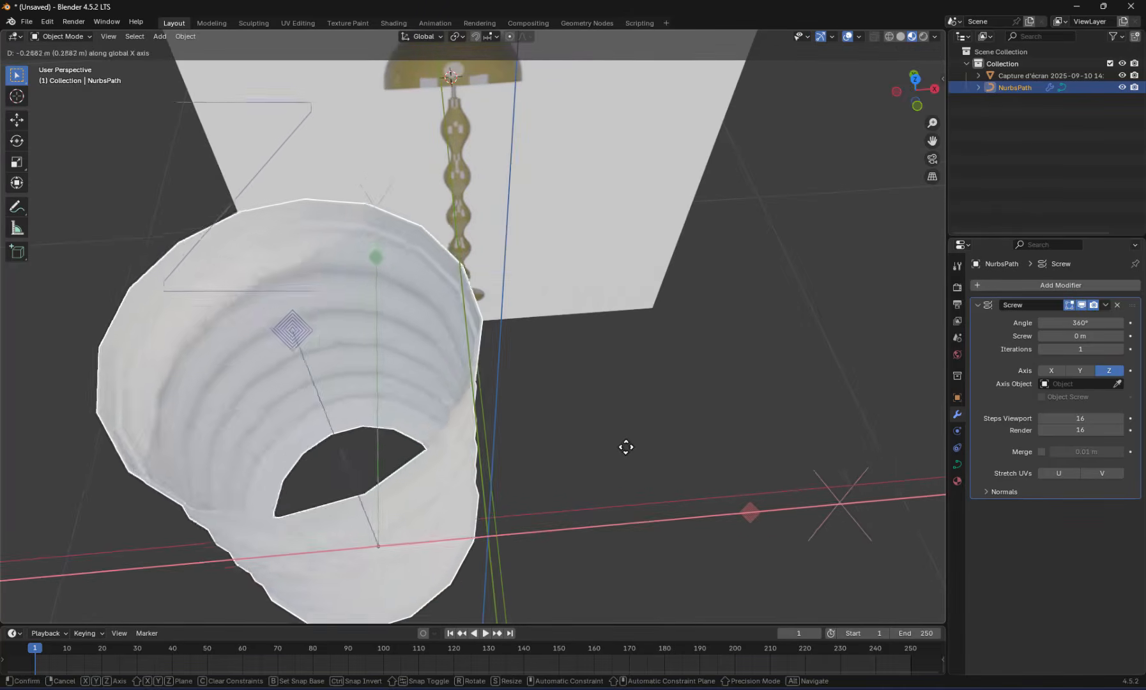
{"action": "key", "text": "y"}
{"action": "key", "text": "x"}
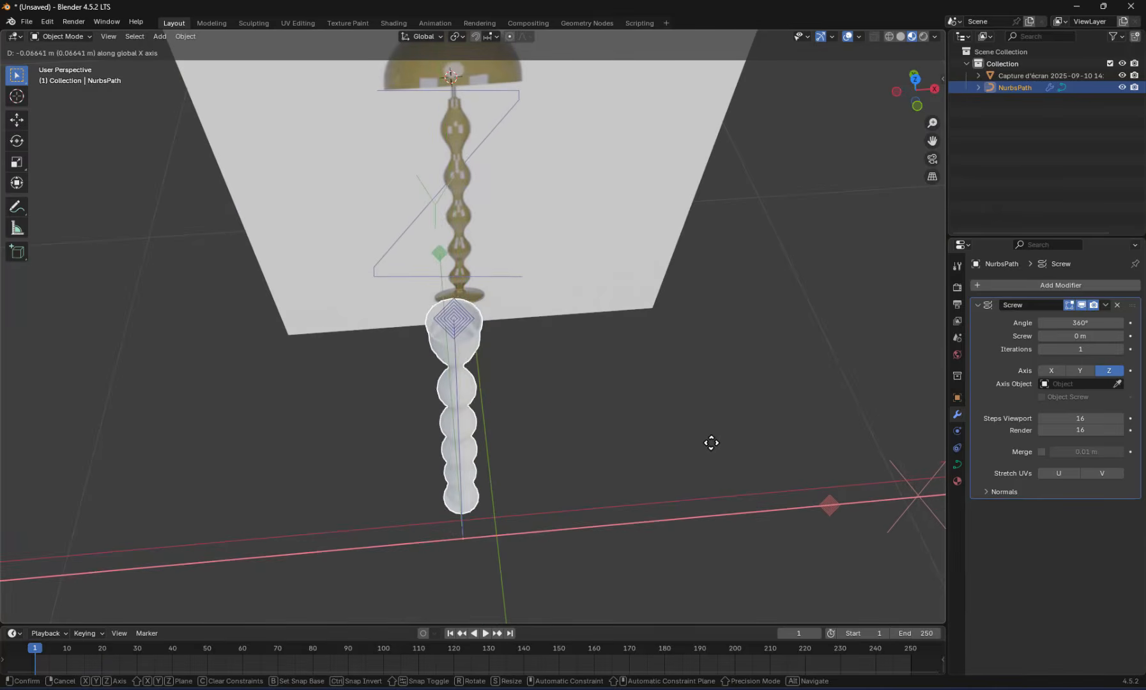
{"action": "left_click", "coordinate": [731, 434]}
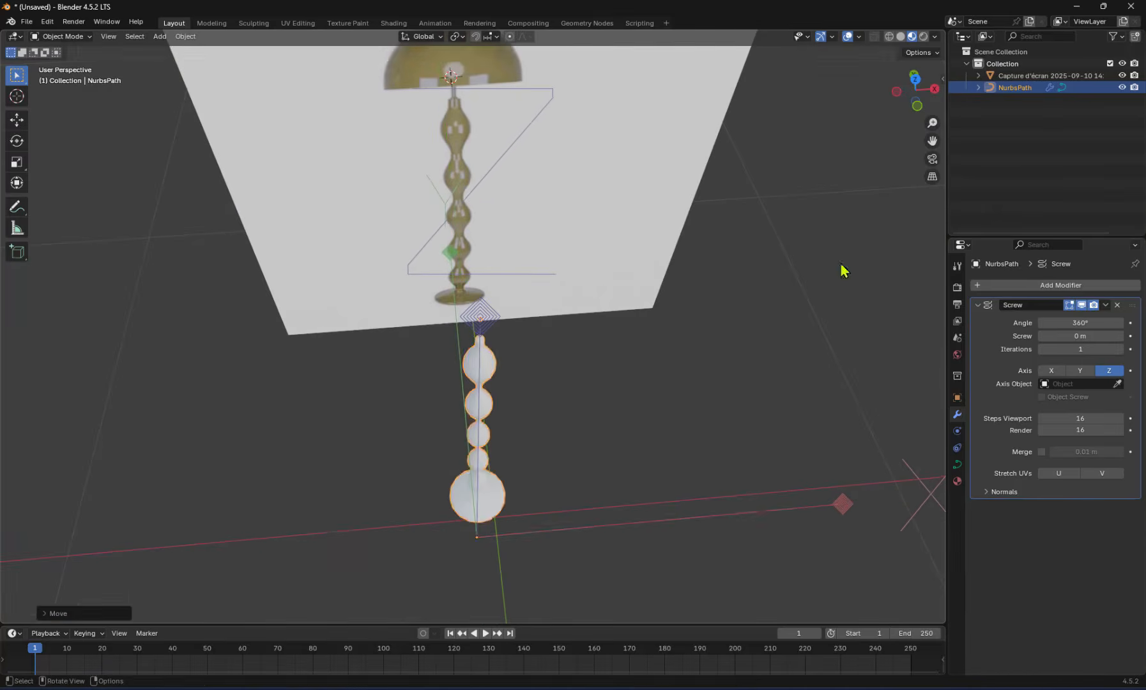
Fine-tune the curve's origin in front view to match the reference stem's width, and turn off origins-only transforms
{"action": "left_click", "coordinate": [915, 103]}
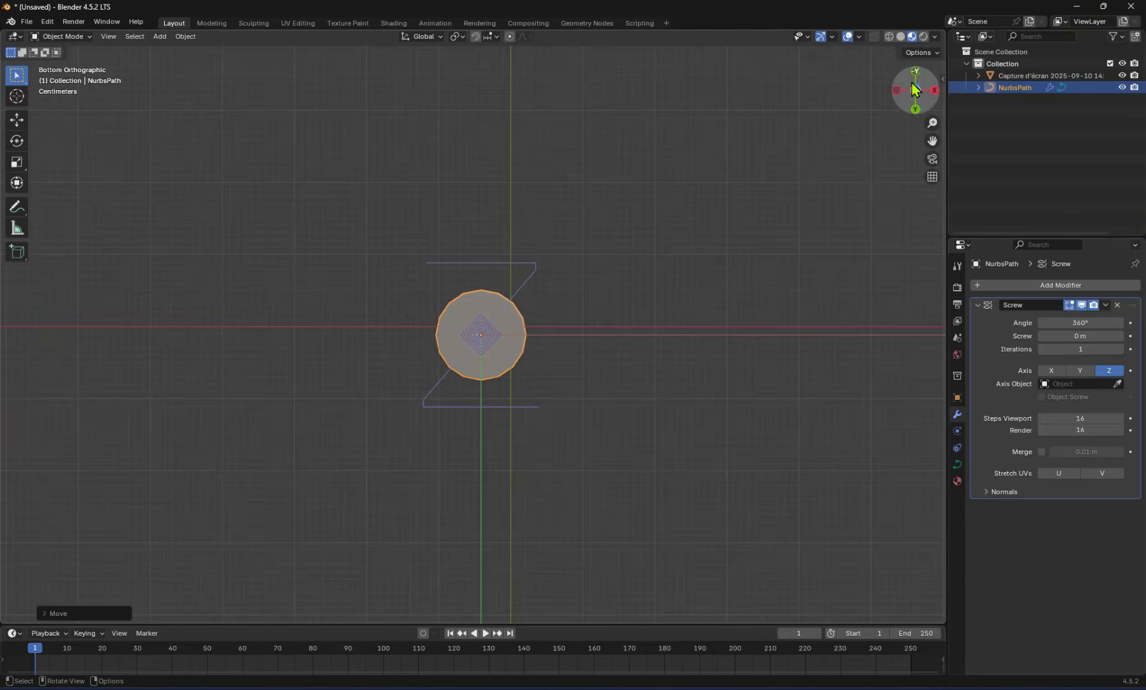
{"action": "left_click", "coordinate": [931, 92]}
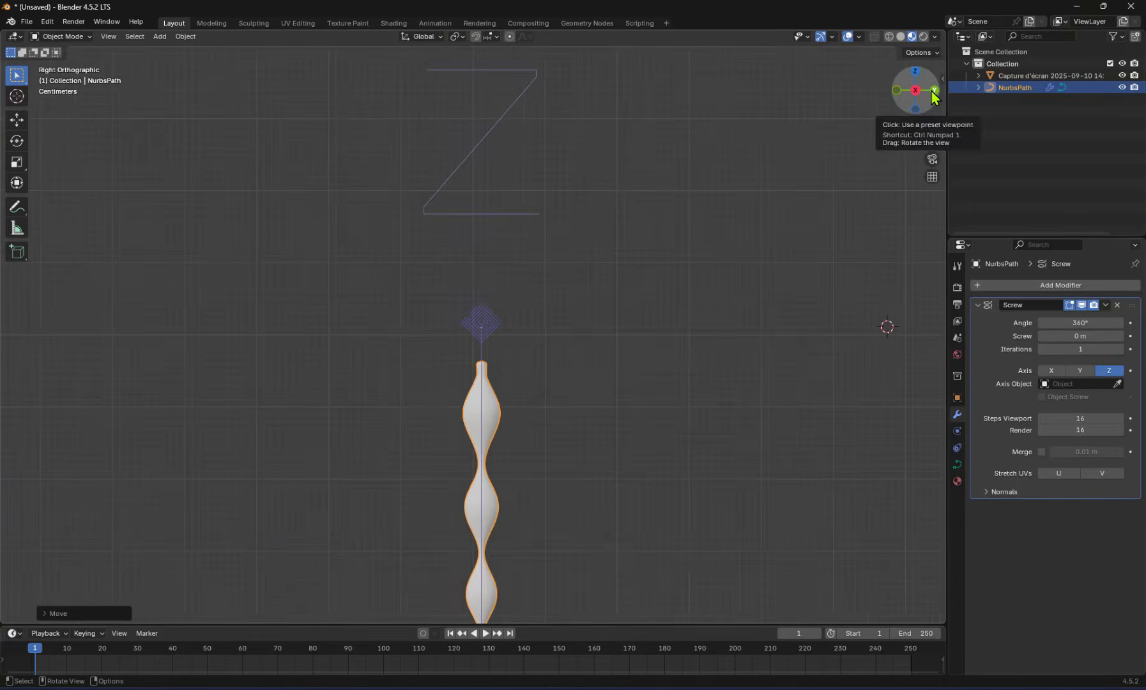
{"action": "left_click", "coordinate": [933, 92]}
{"action": "middle_click_drag", "start_coordinate": [687, 325], "coordinate": [707, 294], "text": "shift"}
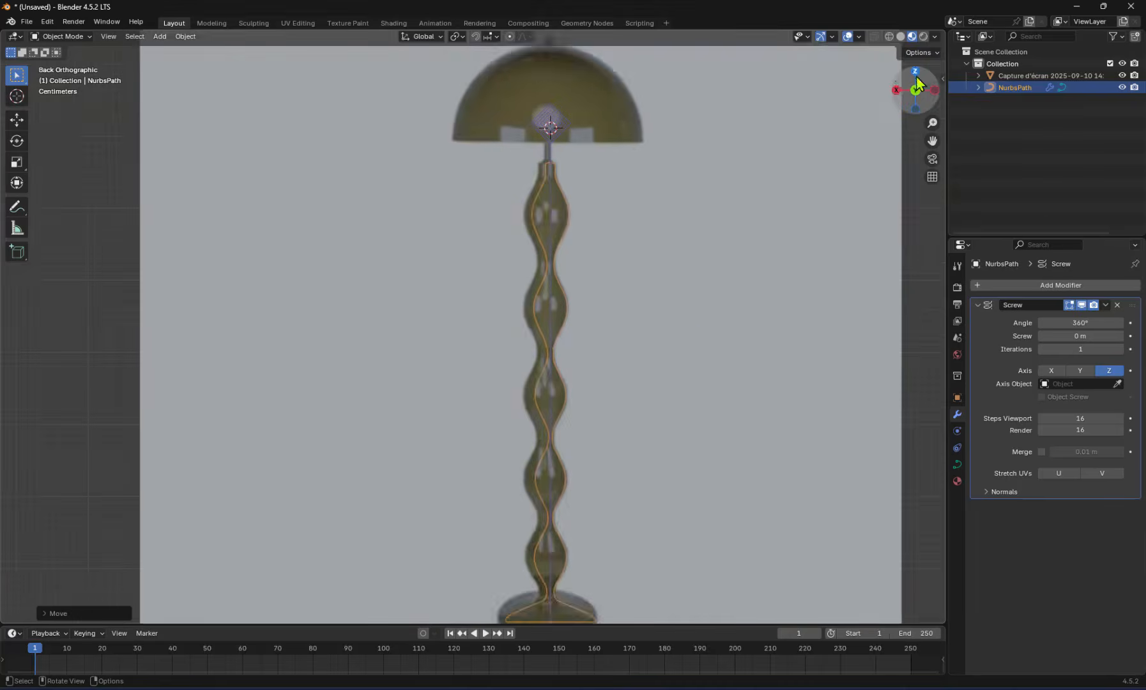
{"action": "left_click", "coordinate": [935, 93]}
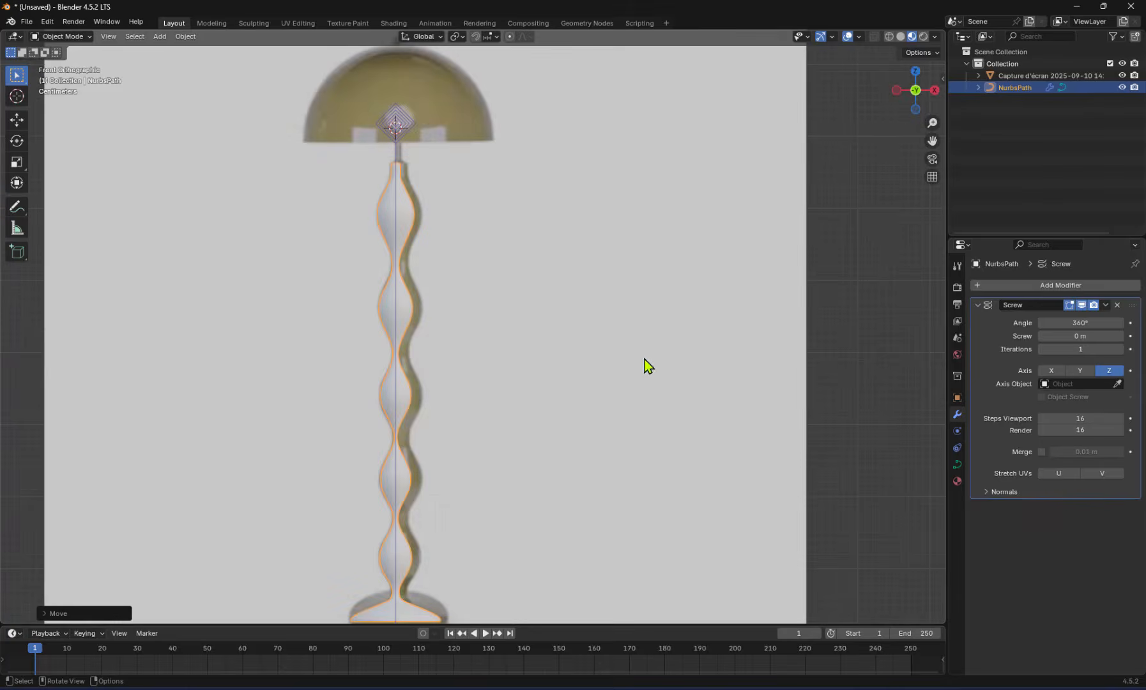
{"action": "key", "text": "x"}
{"action": "left_click", "coordinate": [625, 374]}
{"action": "key", "text": "g"}
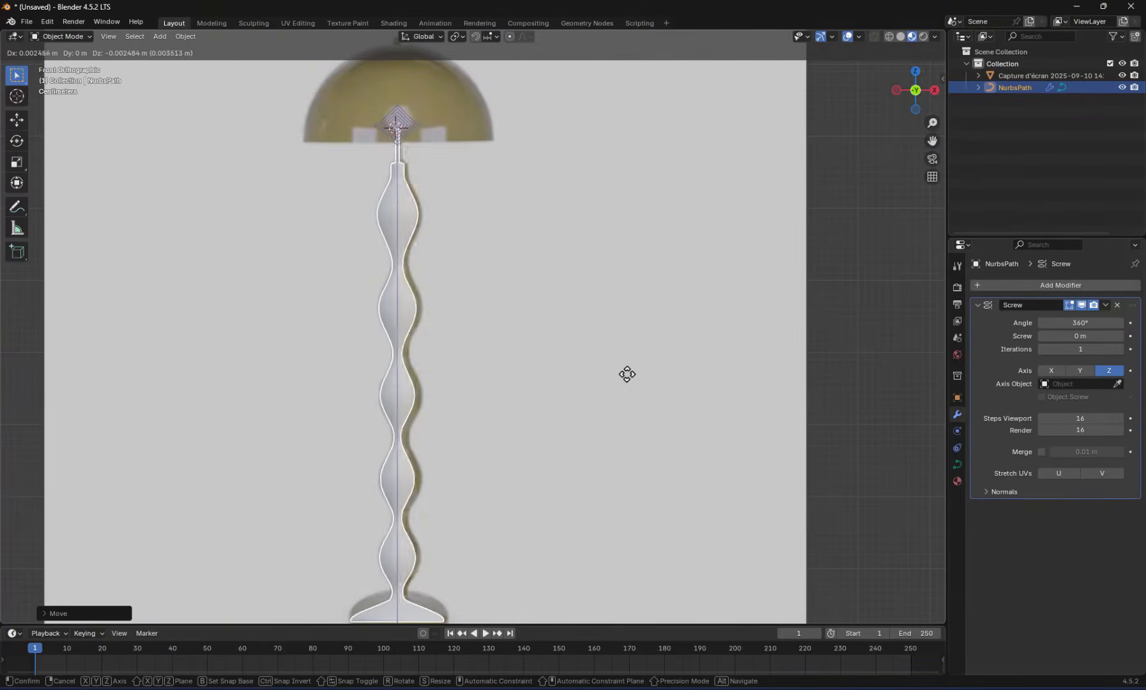
{"action": "left_click", "coordinate": [629, 373]}
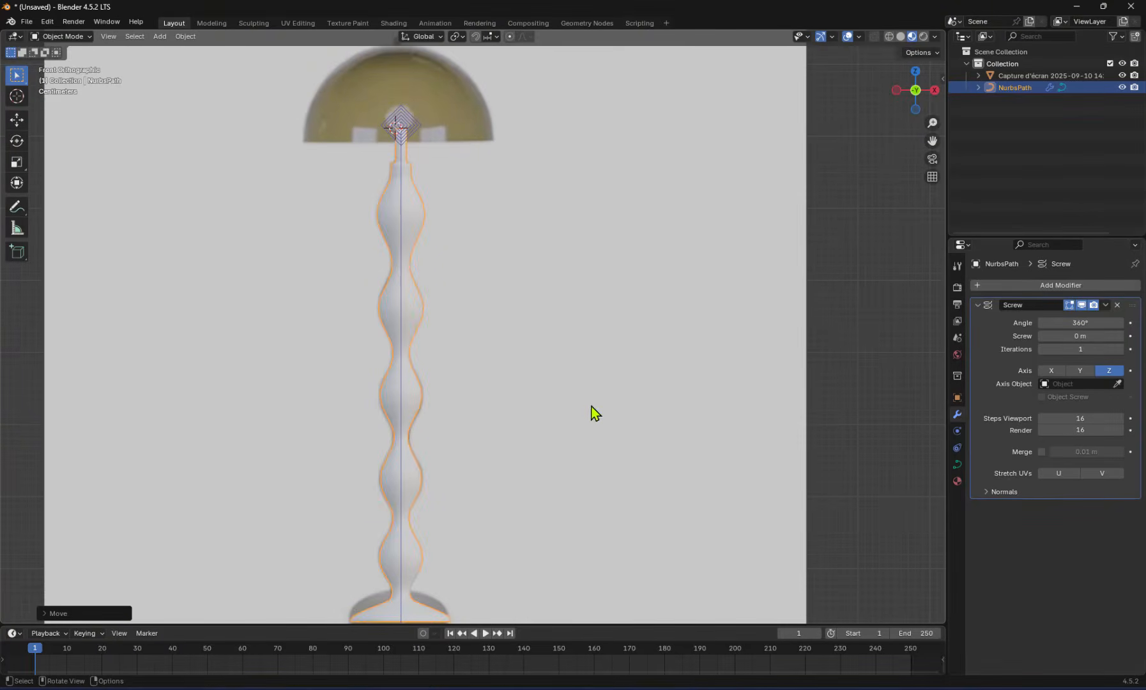
{"action": "middle_click_drag", "start_coordinate": [588, 430], "coordinate": [621, 432], "text": "shift"}
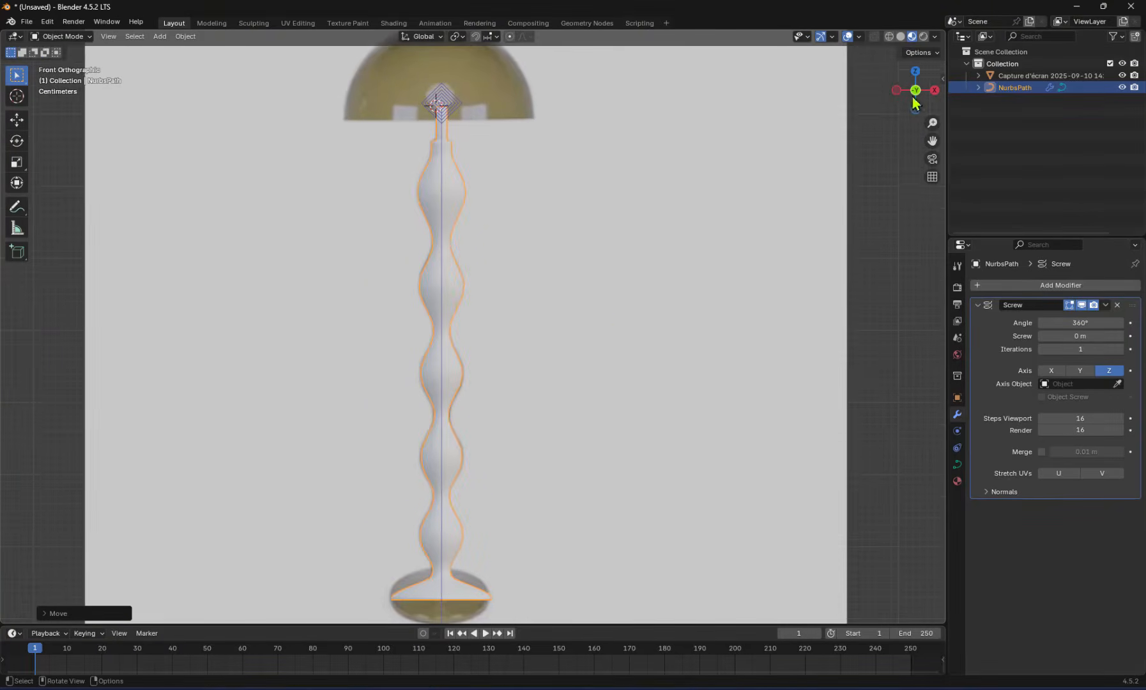
{"action": "left_click", "coordinate": [919, 53]}
{"action": "left_click", "coordinate": [914, 89]}
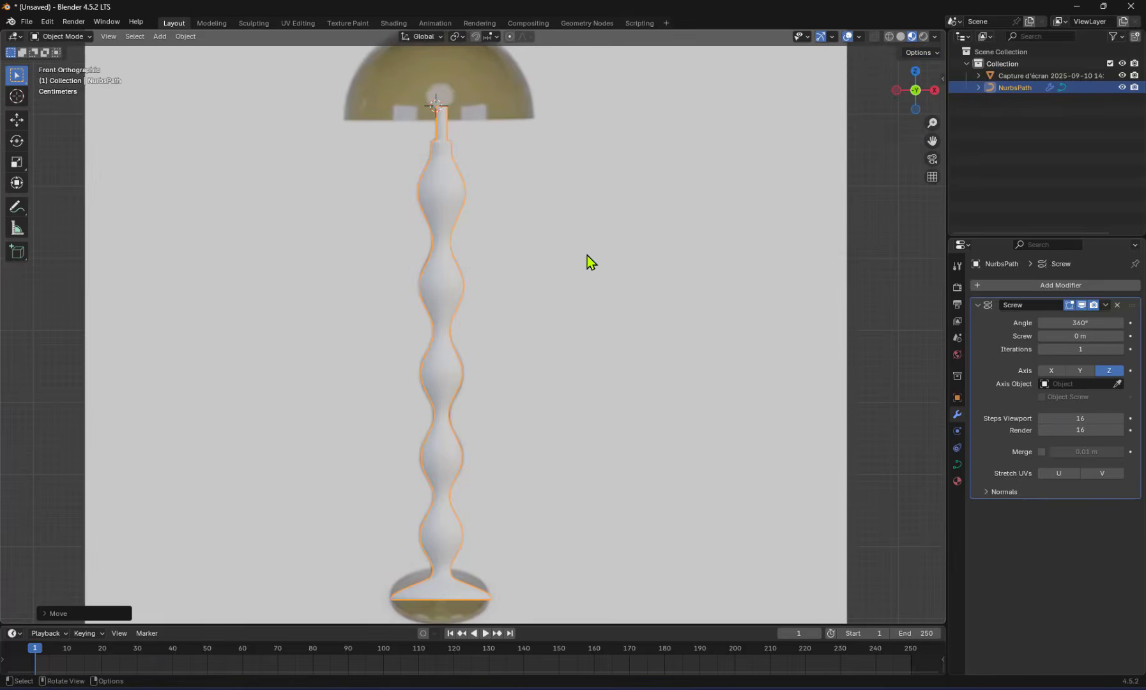
Set the Screw modifier's viewport steps to 20 to smooth the round base
{"action": "middle_click_drag", "start_coordinate": [586, 261], "coordinate": [709, 317]}
{"action": "scroll", "coordinate": [491, 543], "scroll_direction": "up", "scroll_amount": 6}
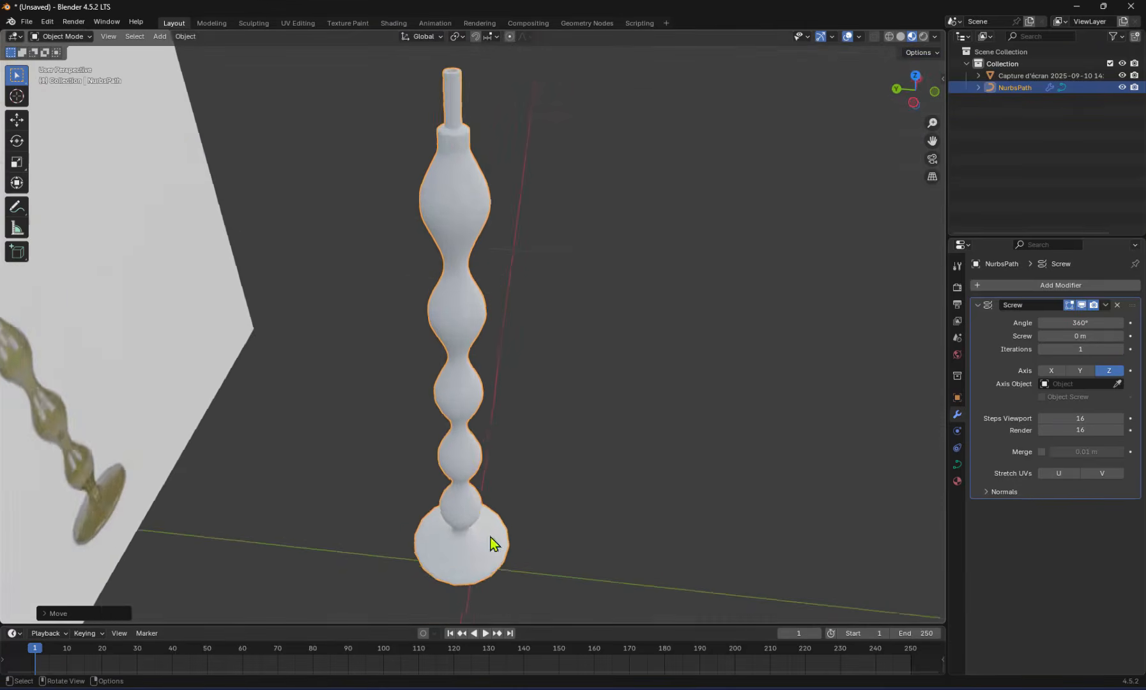
{"action": "middle_click_drag", "start_coordinate": [518, 562], "coordinate": [575, 316], "text": "shift"}
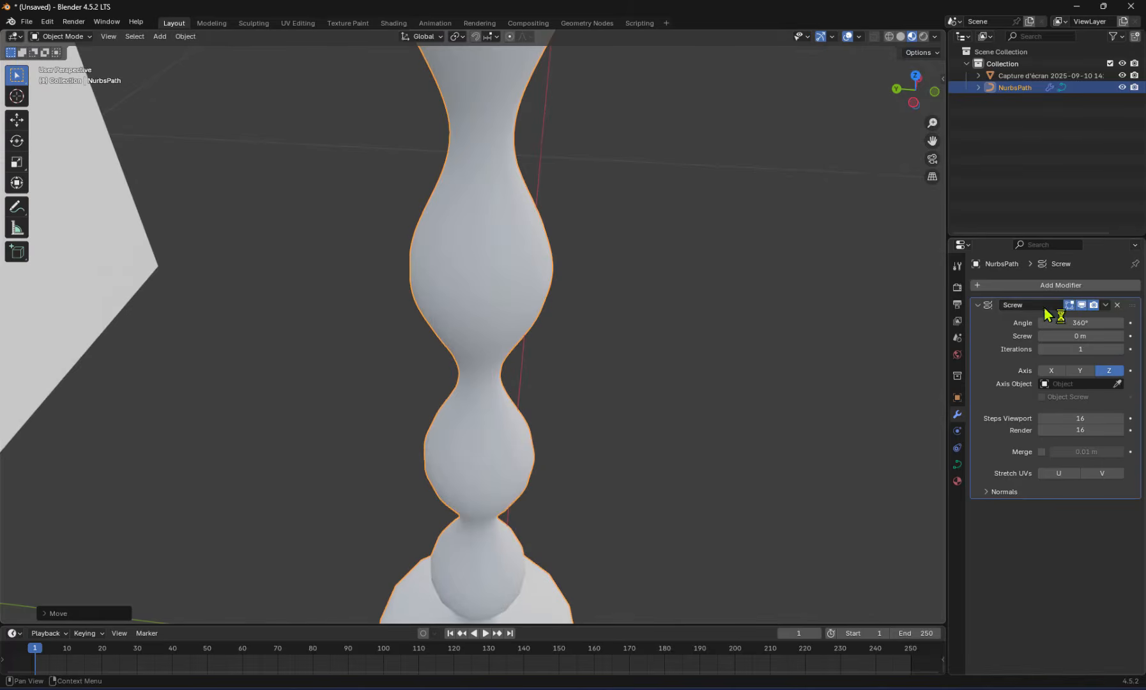
{"action": "middle_click_drag", "start_coordinate": [575, 517], "coordinate": [683, 404], "text": "shift"}
{"action": "scroll", "coordinate": [551, 546], "scroll_direction": "up", "scroll_amount": 5}
{"action": "middle_click_drag", "start_coordinate": [551, 545], "coordinate": [650, 157], "text": "shift"}
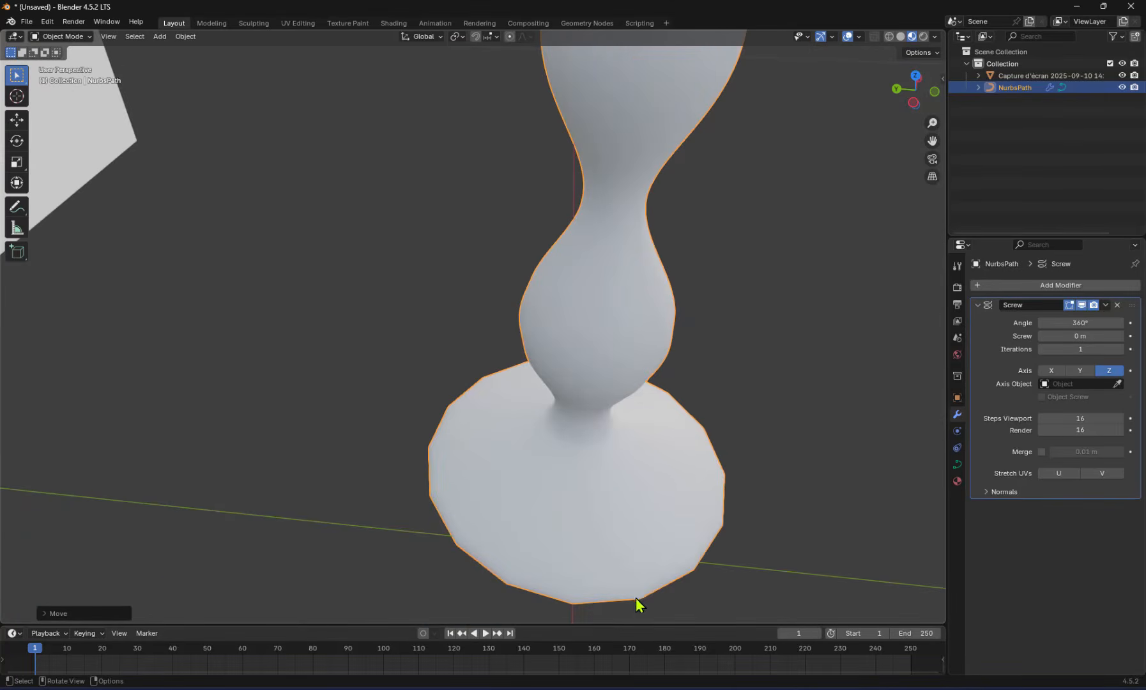
{"action": "left_click", "coordinate": [1108, 418]}
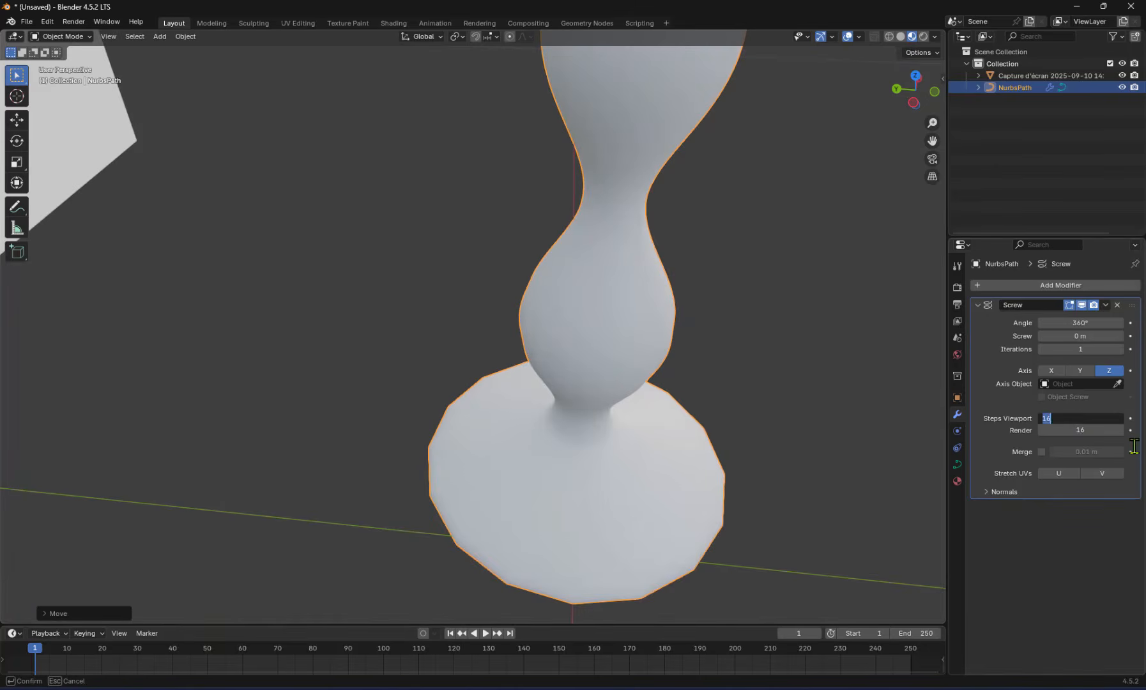
{"action": "type", "text": "20"}
{"action": "key", "text": "Return"}
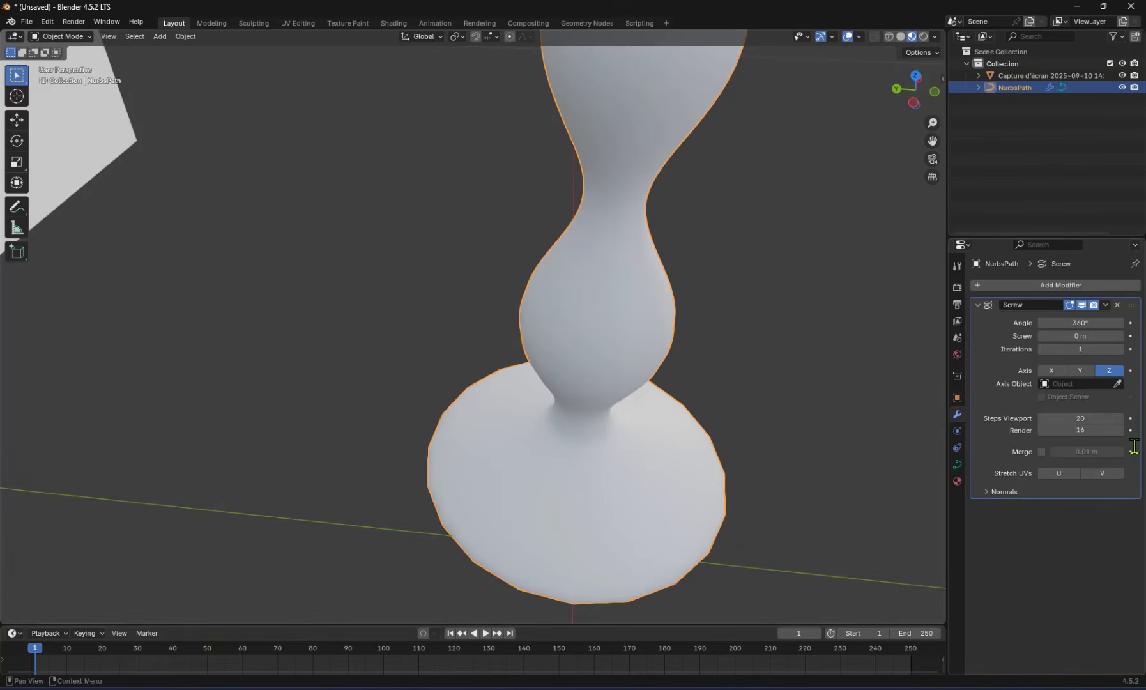
Add a UV sphere in front view and scale it down to roughly match the lampshade in the reference
{"action": "middle_click_drag", "start_coordinate": [612, 423], "coordinate": [447, 210], "text": "ctrl"}
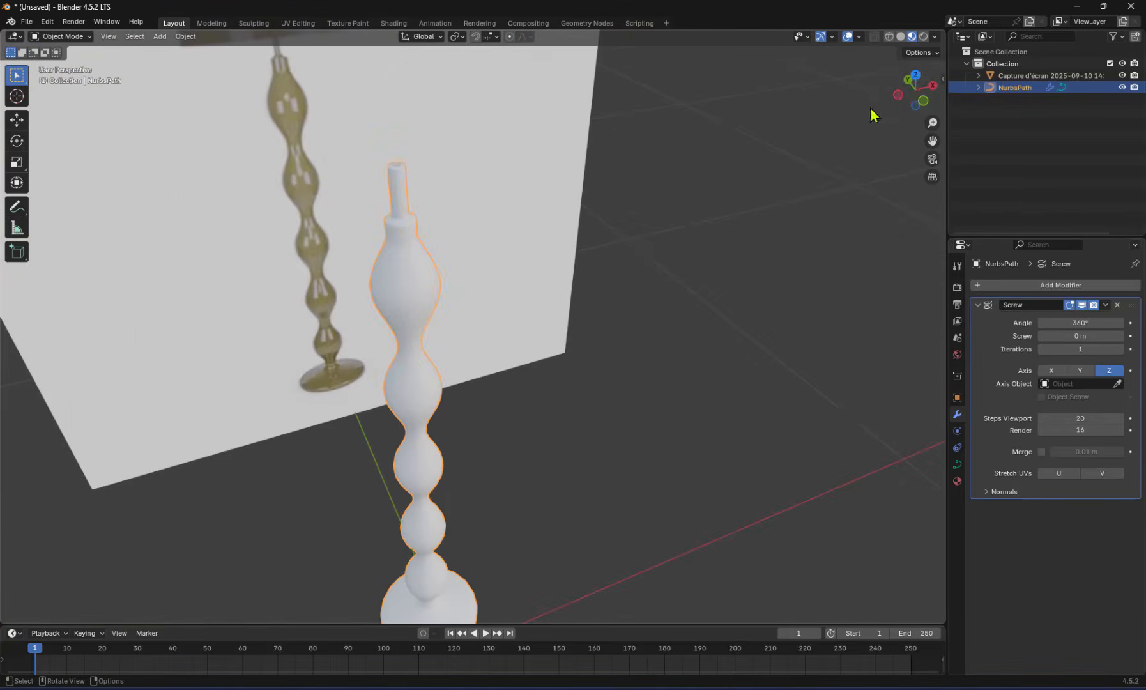
{"action": "left_click", "coordinate": [922, 101]}
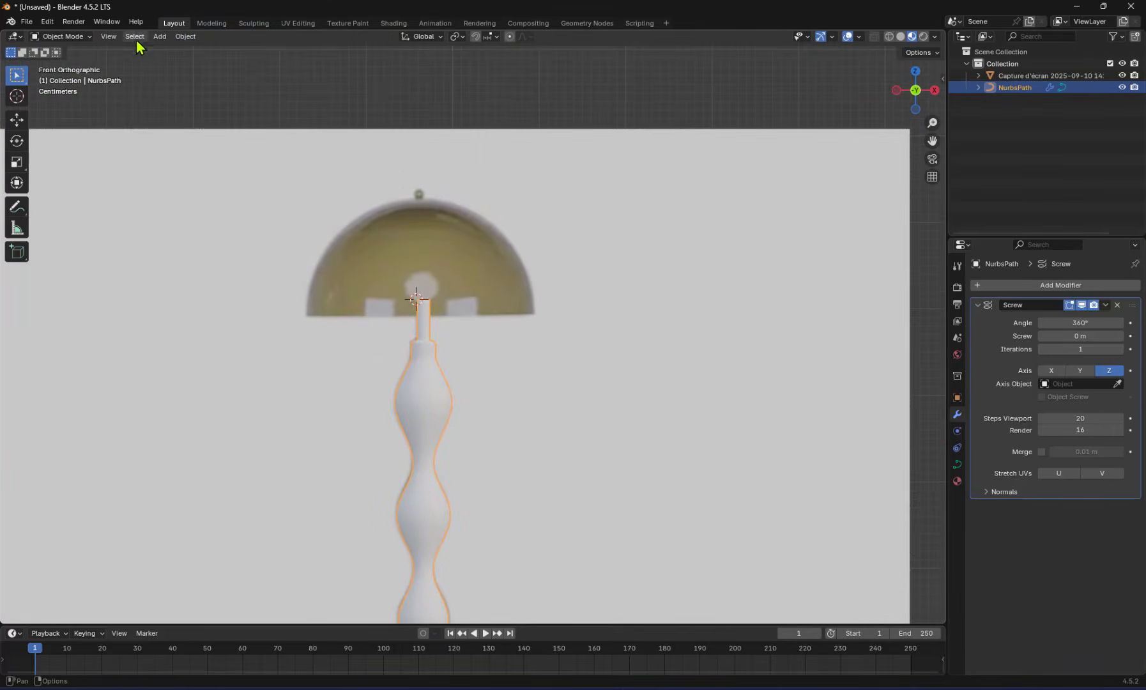
{"action": "left_click", "coordinate": [160, 36]}
{"action": "mouse_move", "coordinate": [173, 51]}
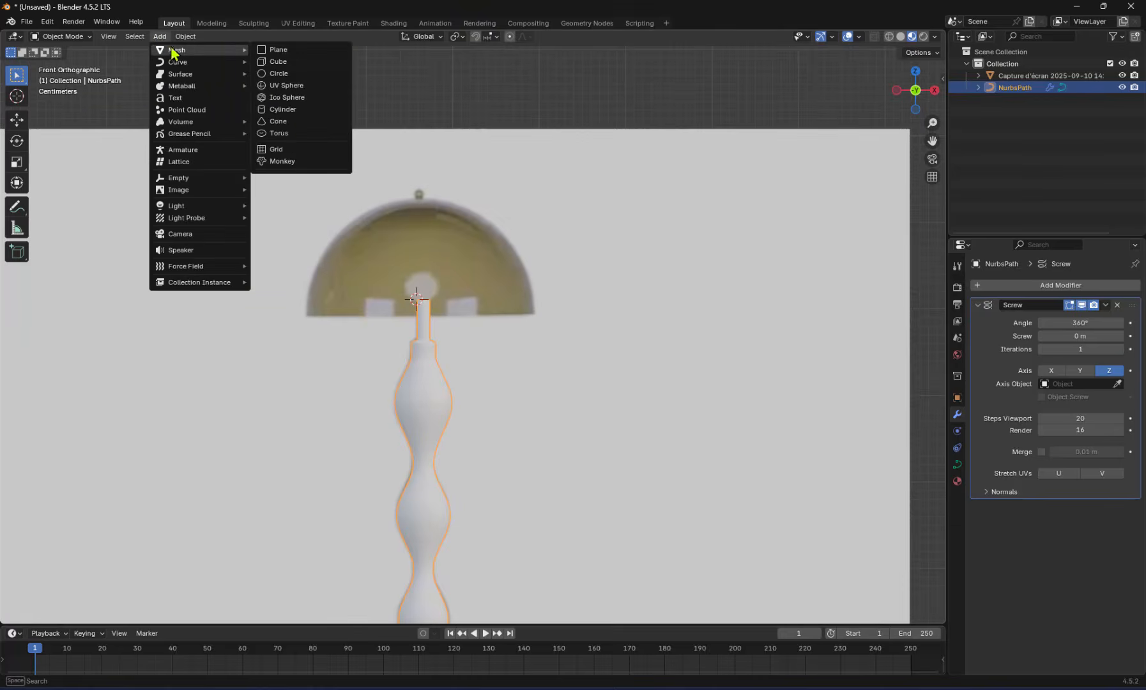
{"action": "left_click", "coordinate": [283, 93]}
{"action": "scroll", "coordinate": [639, 285], "scroll_direction": "down", "scroll_amount": 8}
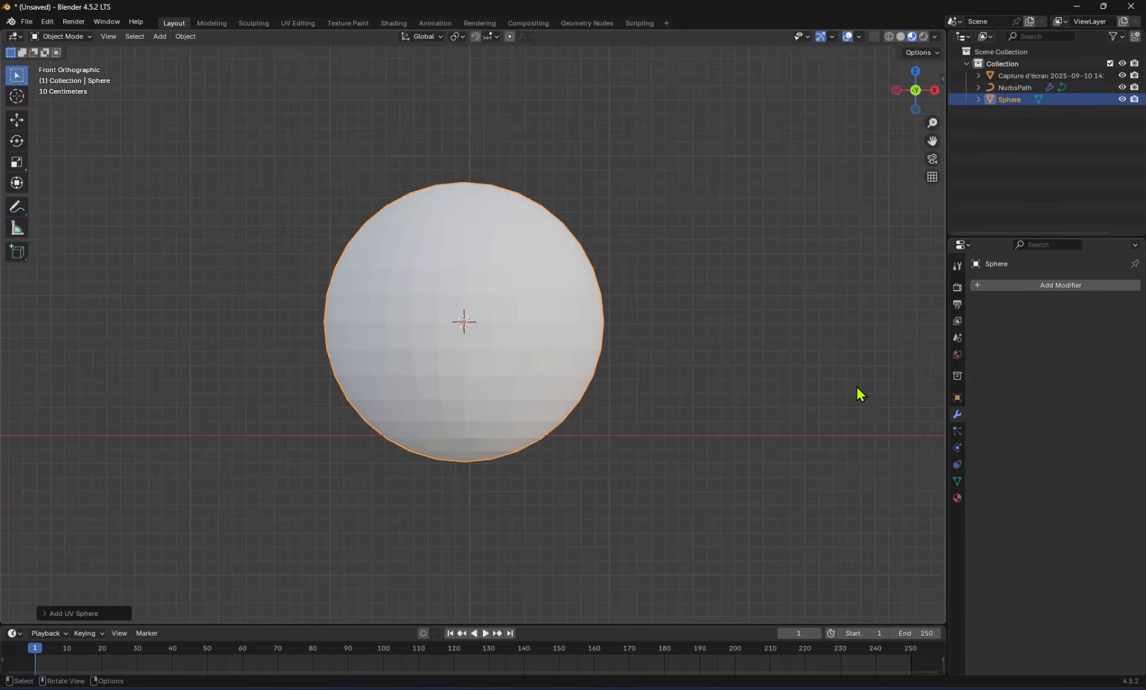
{"action": "key", "text": "s"}
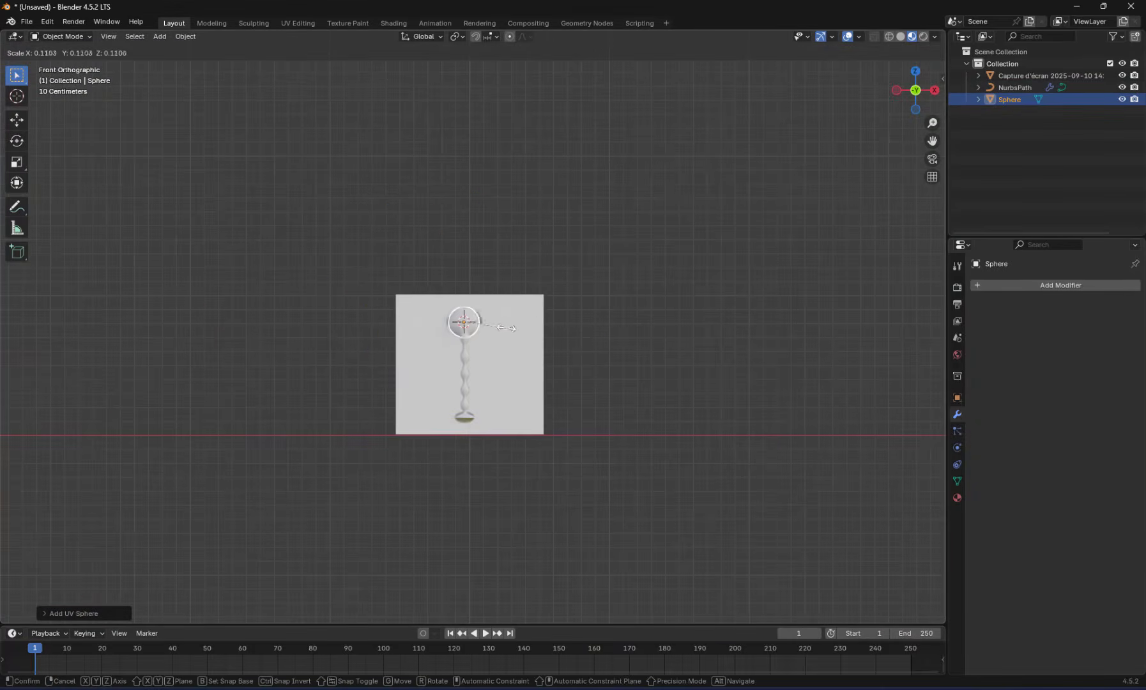
{"action": "scroll", "coordinate": [502, 324], "scroll_direction": "up", "scroll_amount": 8}
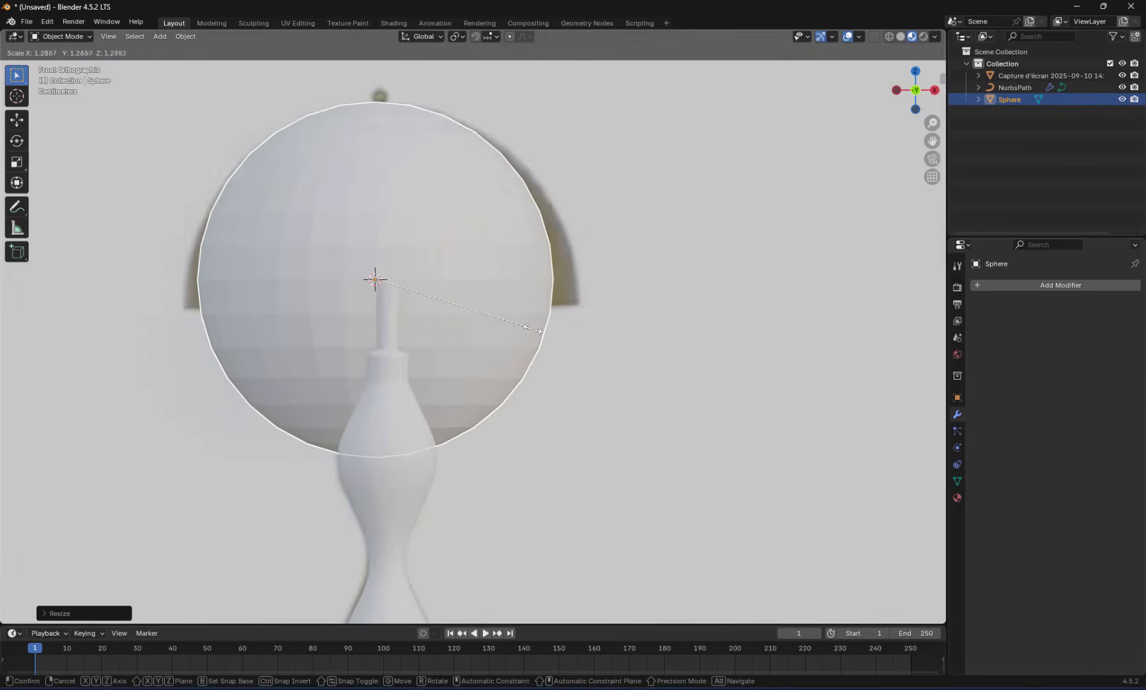
{"action": "left_click", "coordinate": [530, 329]}
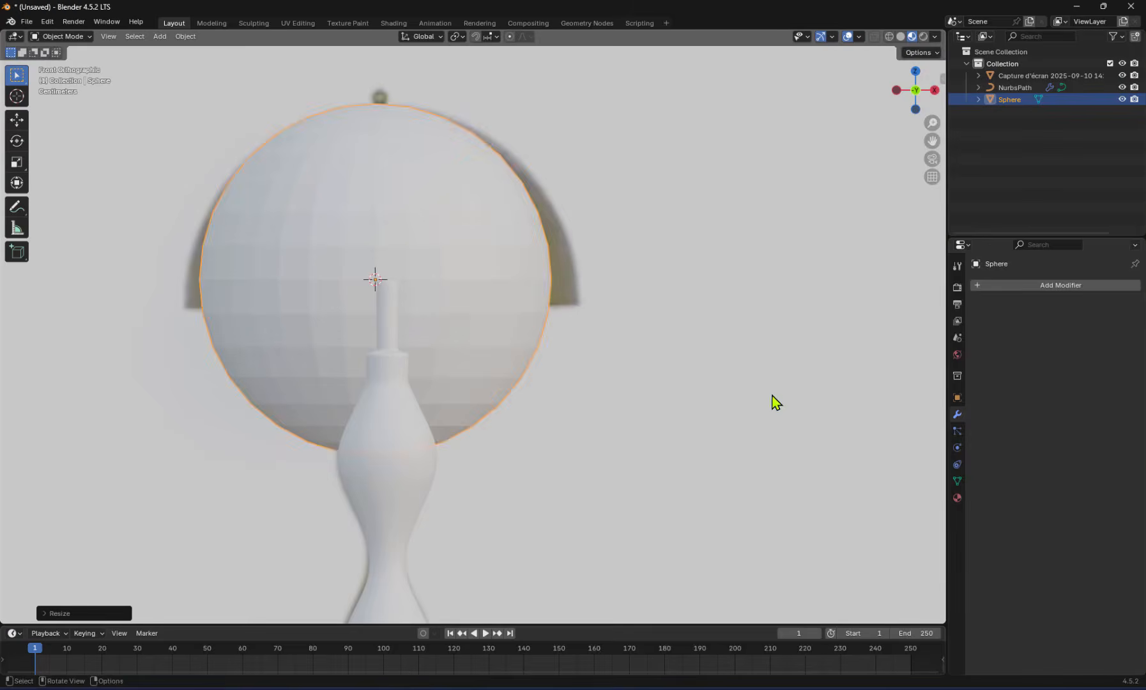
Move the sphere along Z to meet the top of the reference lampshade and stretch it along X toward the shade's width
{"action": "key", "text": "g"}
{"action": "key", "text": "z"}
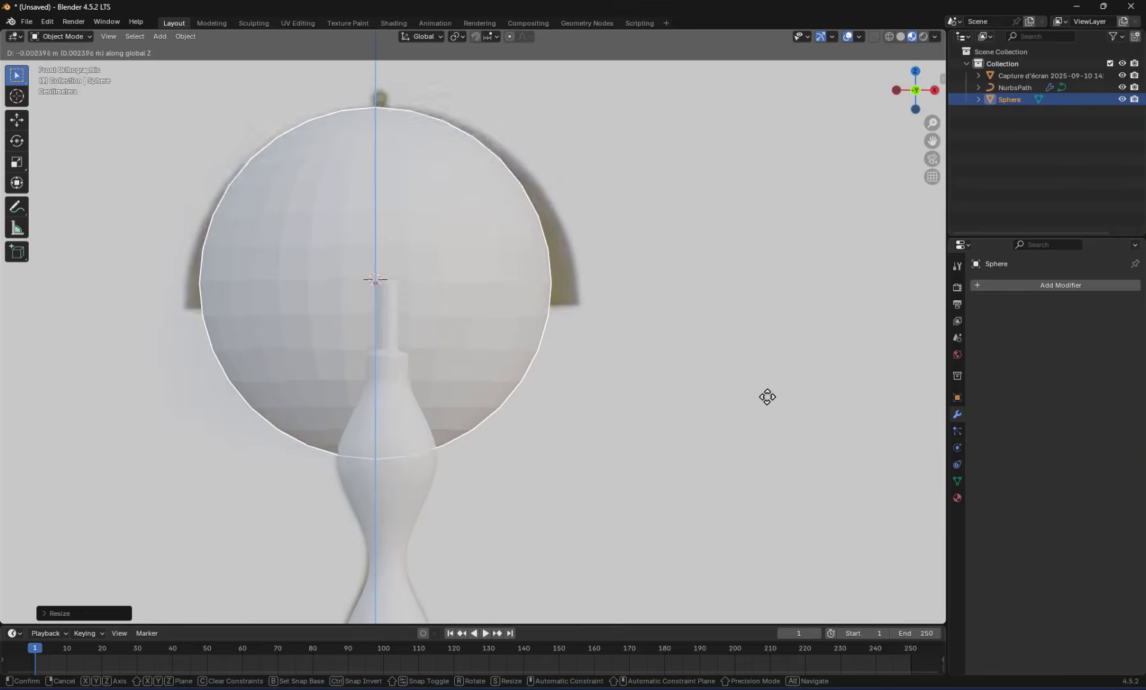
{"action": "left_click", "coordinate": [766, 391]}
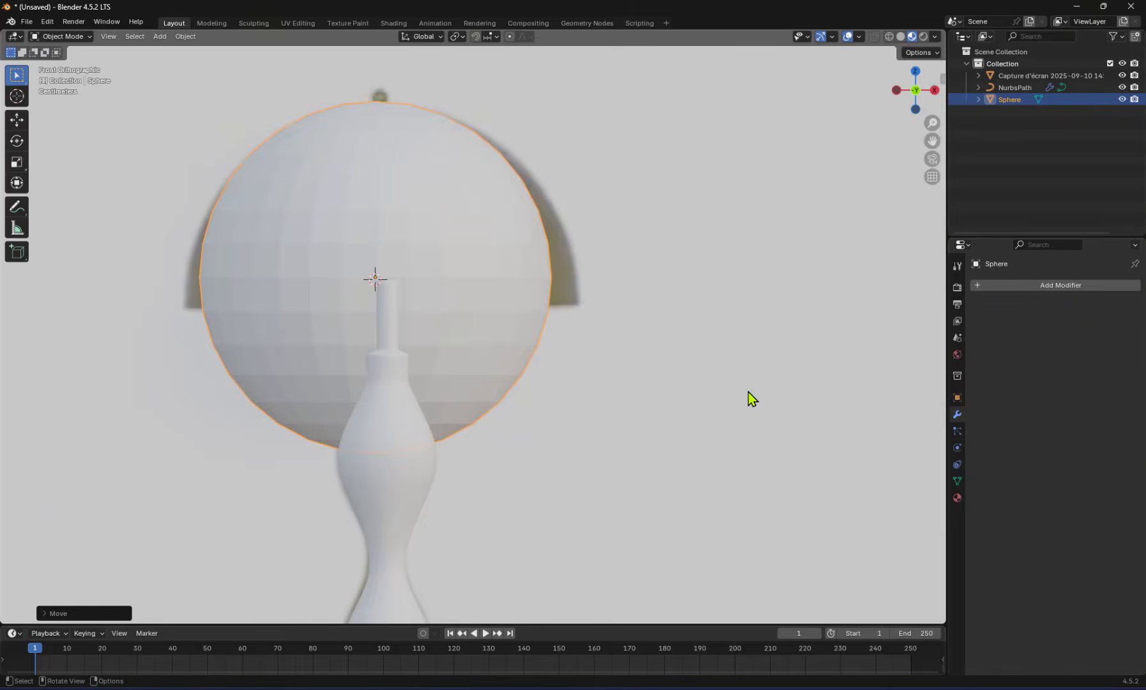
{"action": "key", "text": "KP_5"}
{"action": "left_click", "coordinate": [916, 96]}
{"action": "key", "text": "s"}
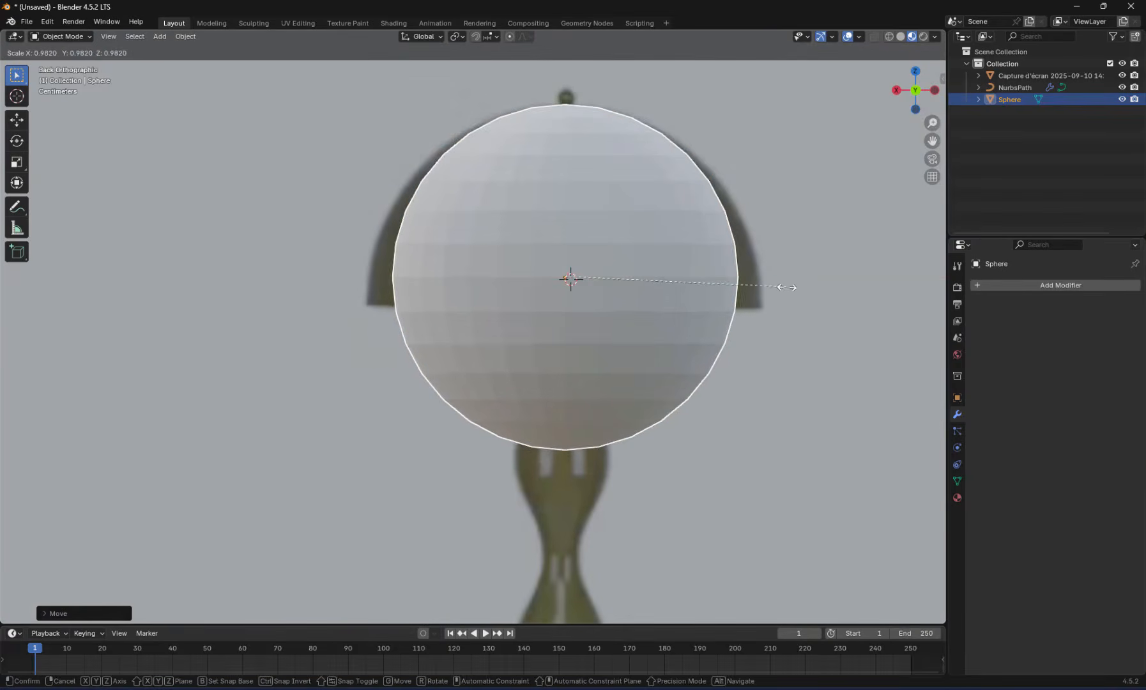
{"action": "key", "text": "x"}
{"action": "left_click", "coordinate": [804, 307]}
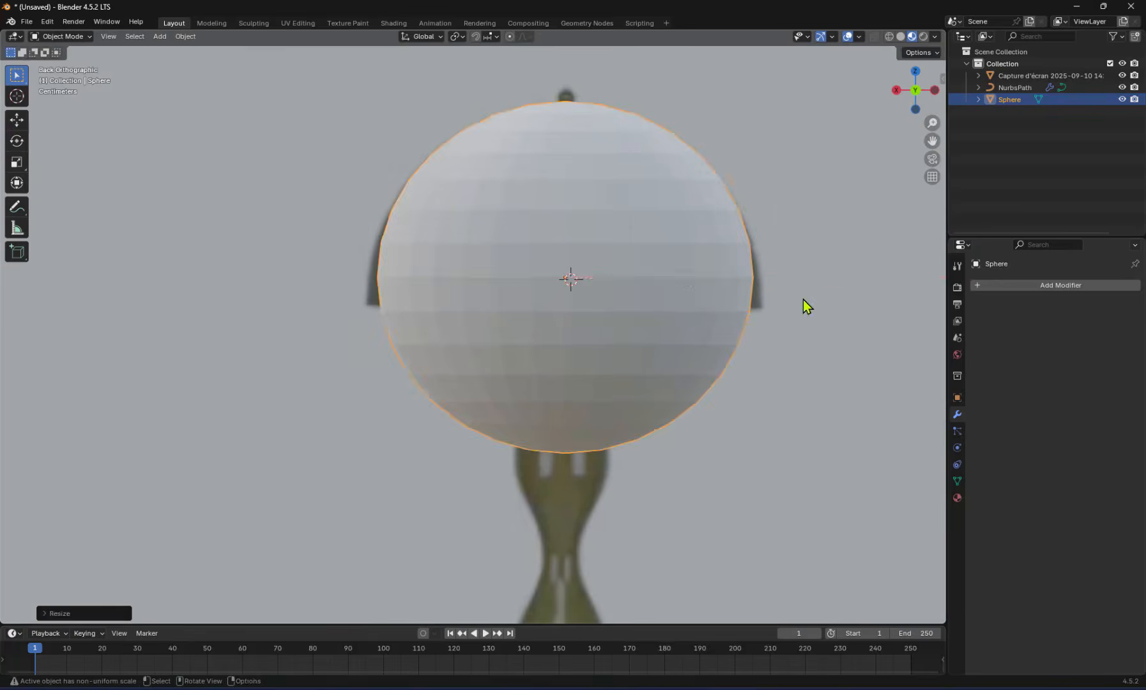
Try to delete the faces of the sphere's lower half in face select mode, and undo the deletion
{"action": "key", "text": "Tab"}
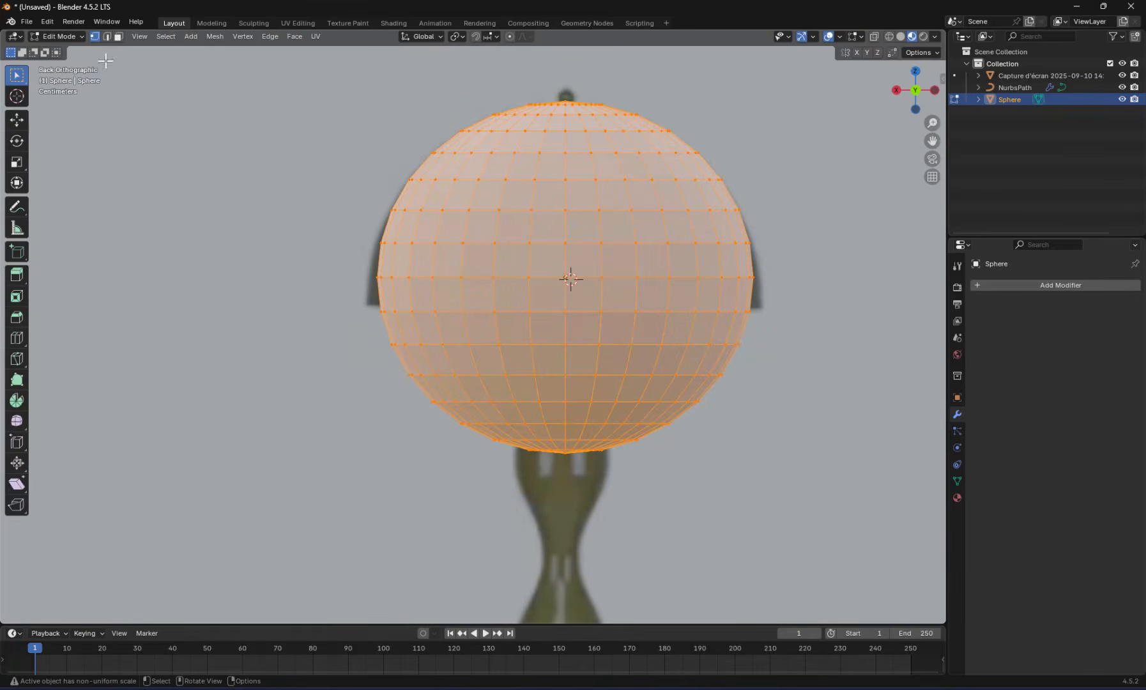
{"action": "left_click", "coordinate": [118, 36]}
{"action": "left_click_drag", "start_coordinate": [362, 509], "coordinate": [770, 291]}
{"action": "key", "text": "x"}
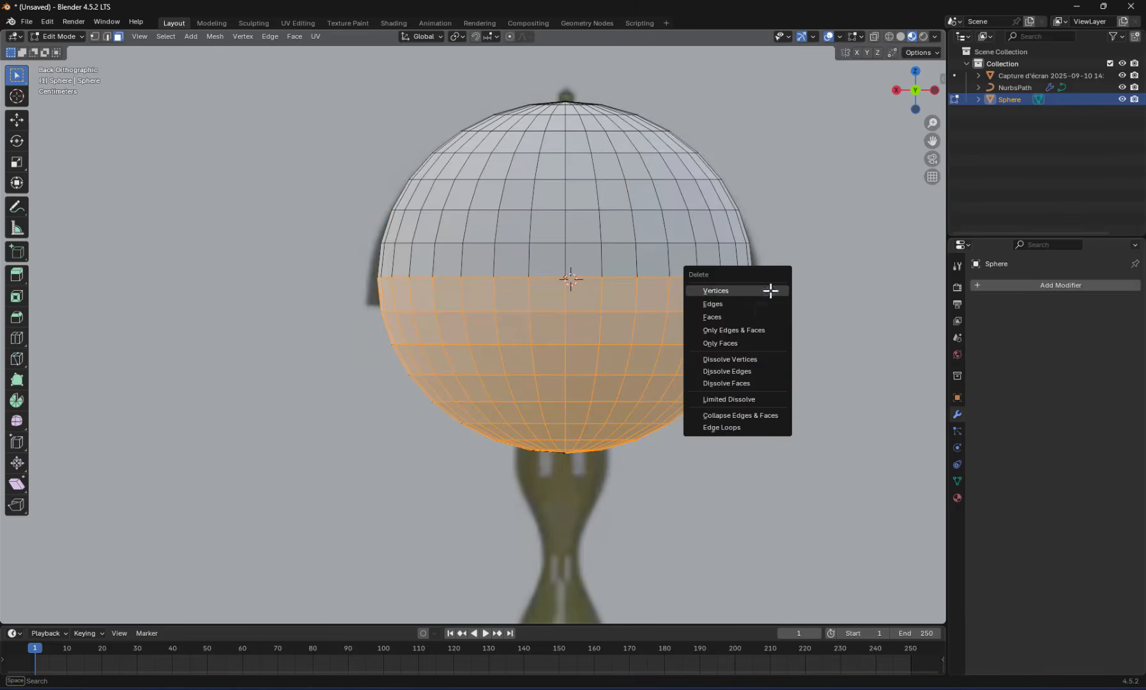
{"action": "left_click", "coordinate": [712, 317]}
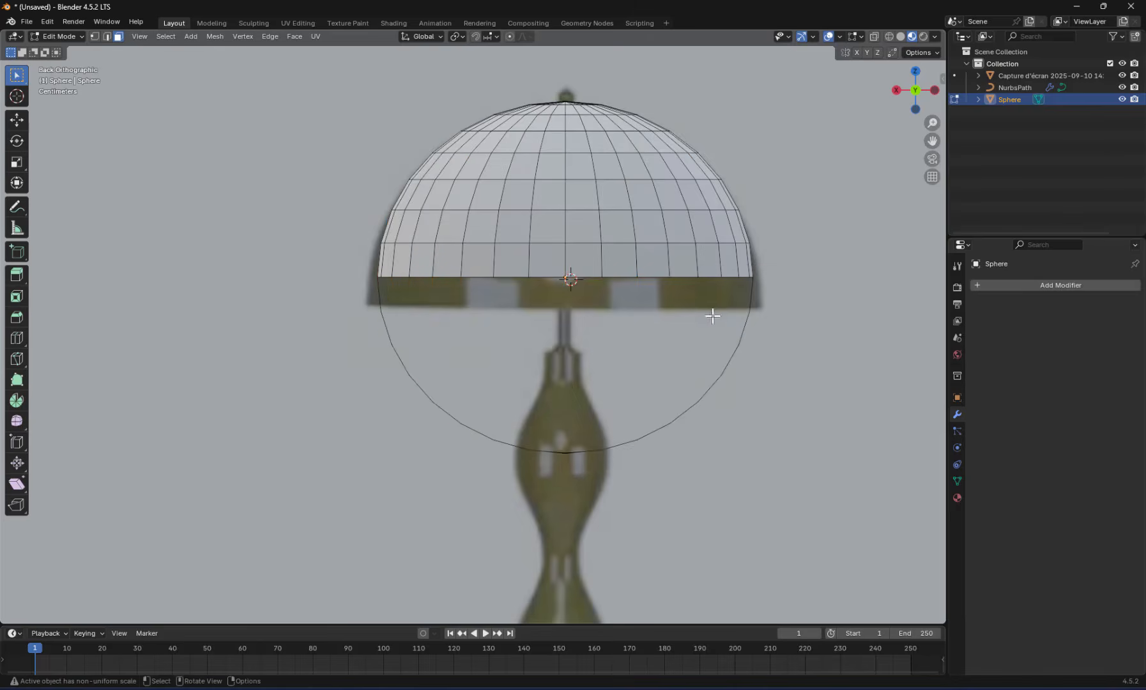
{"action": "middle_click_drag", "start_coordinate": [678, 389], "coordinate": [534, 402]}
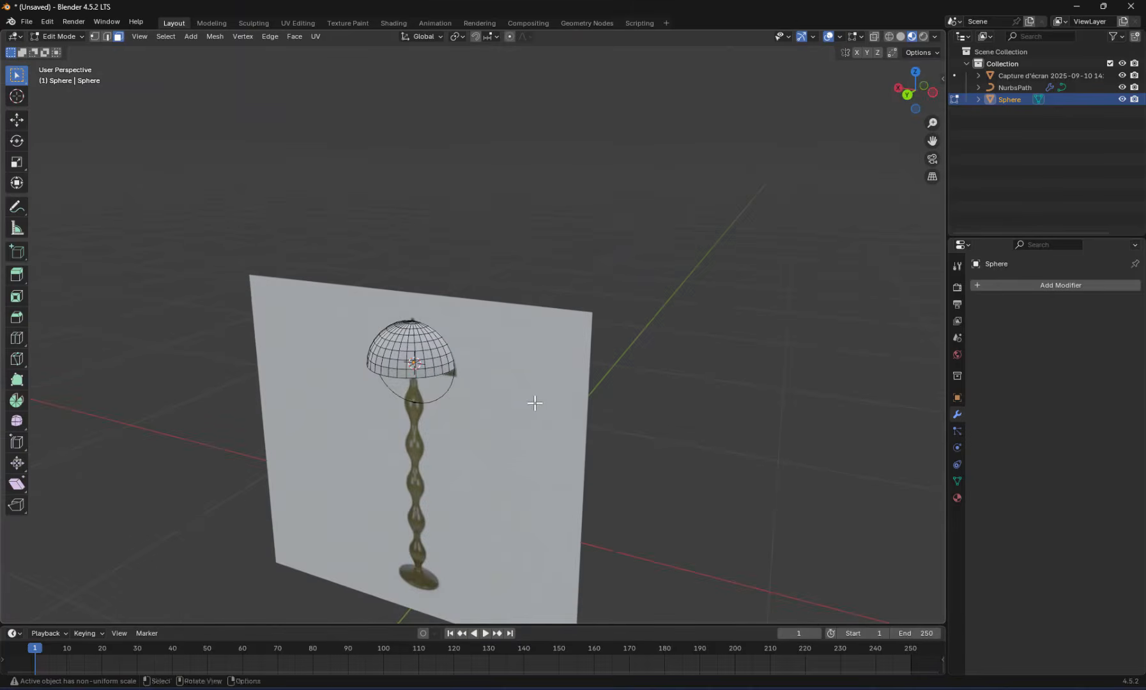
{"action": "key", "text": "ctrl+z"}
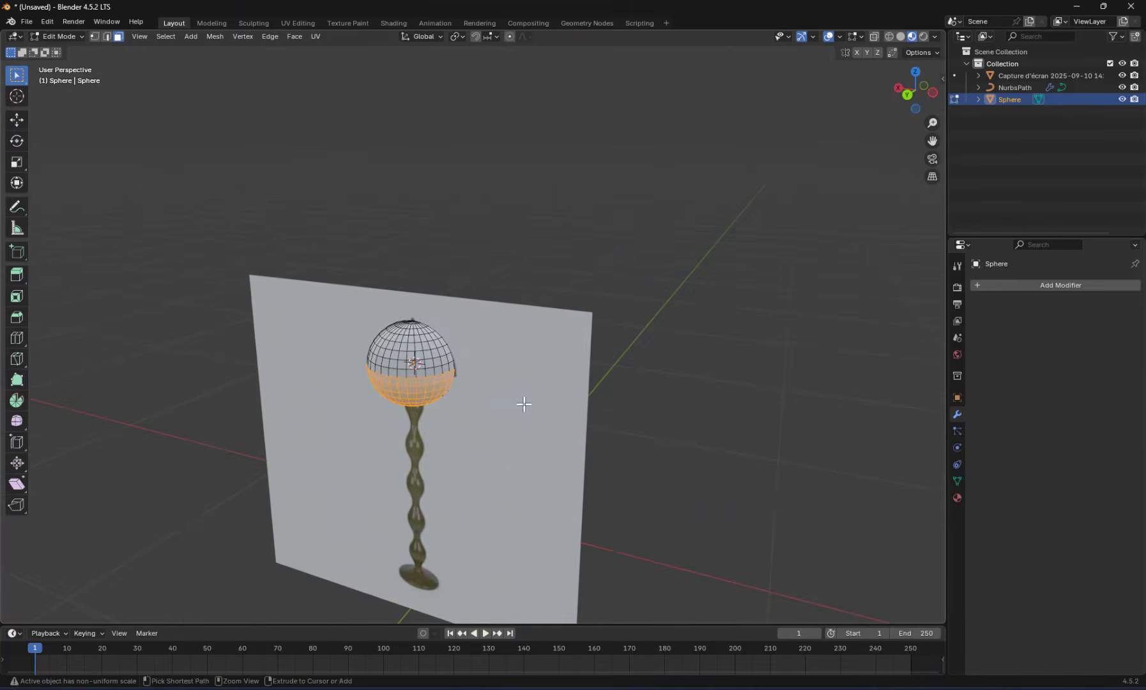
Move the sphere in Object Mode from the reference image onto the lamp stem, adjusting its position along Y in top view
{"action": "left_click", "coordinate": [907, 94]}
{"action": "scroll", "coordinate": [530, 351], "scroll_direction": "up", "scroll_amount": 4}
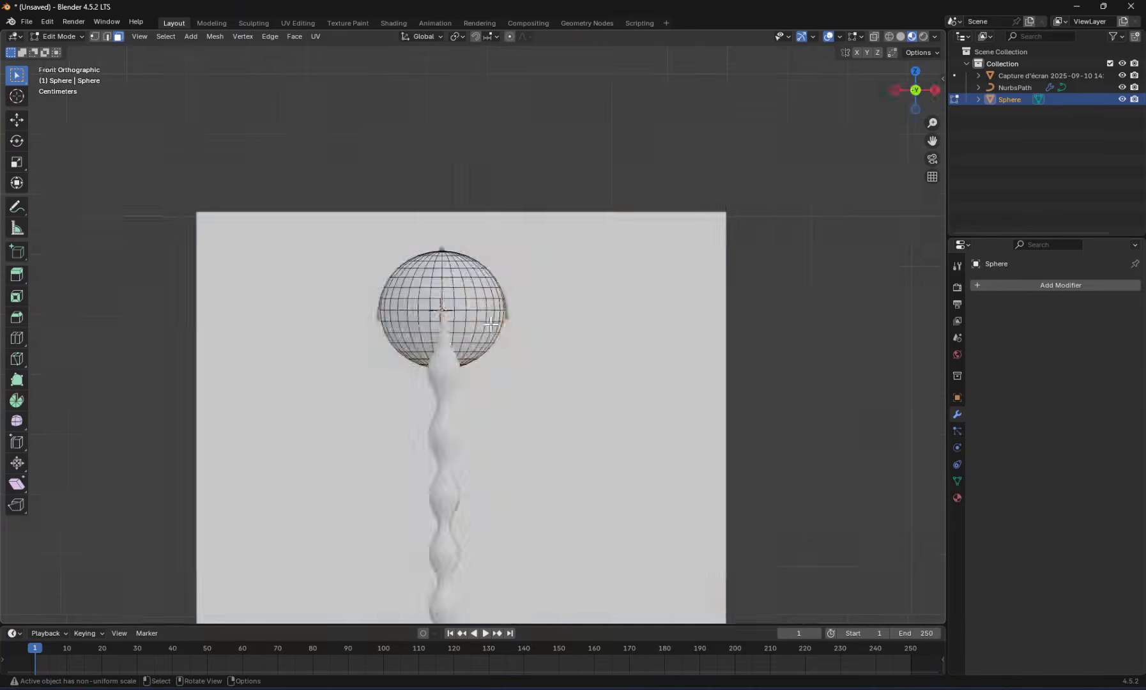
{"action": "middle_click_drag", "start_coordinate": [491, 323], "coordinate": [416, 408]}
{"action": "key", "text": "Tab"}
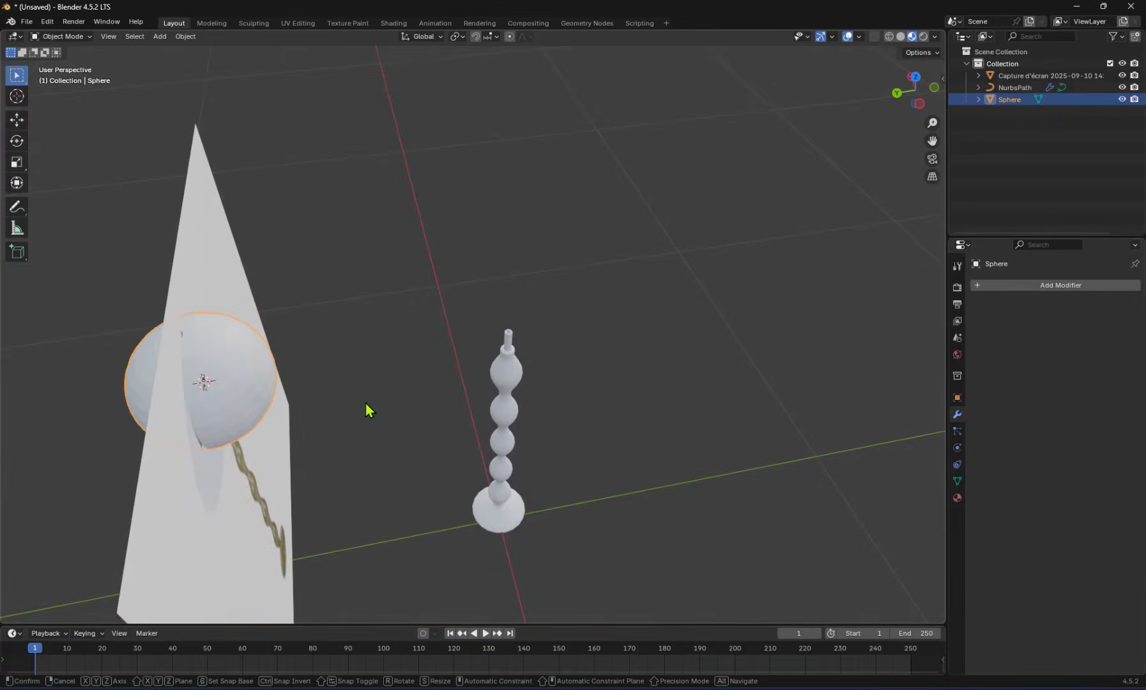
{"action": "key", "text": "g"}
{"action": "left_click", "coordinate": [671, 373]}
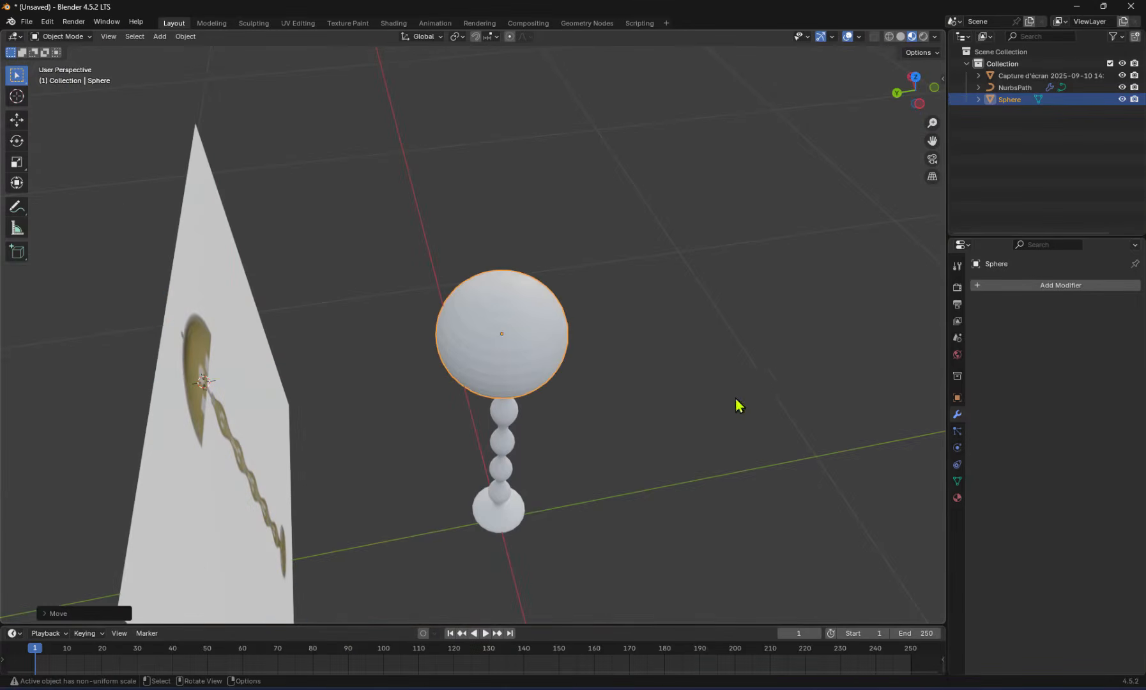
{"action": "left_click", "coordinate": [914, 76]}
{"action": "key", "text": "g"}
{"action": "key", "text": "x"}
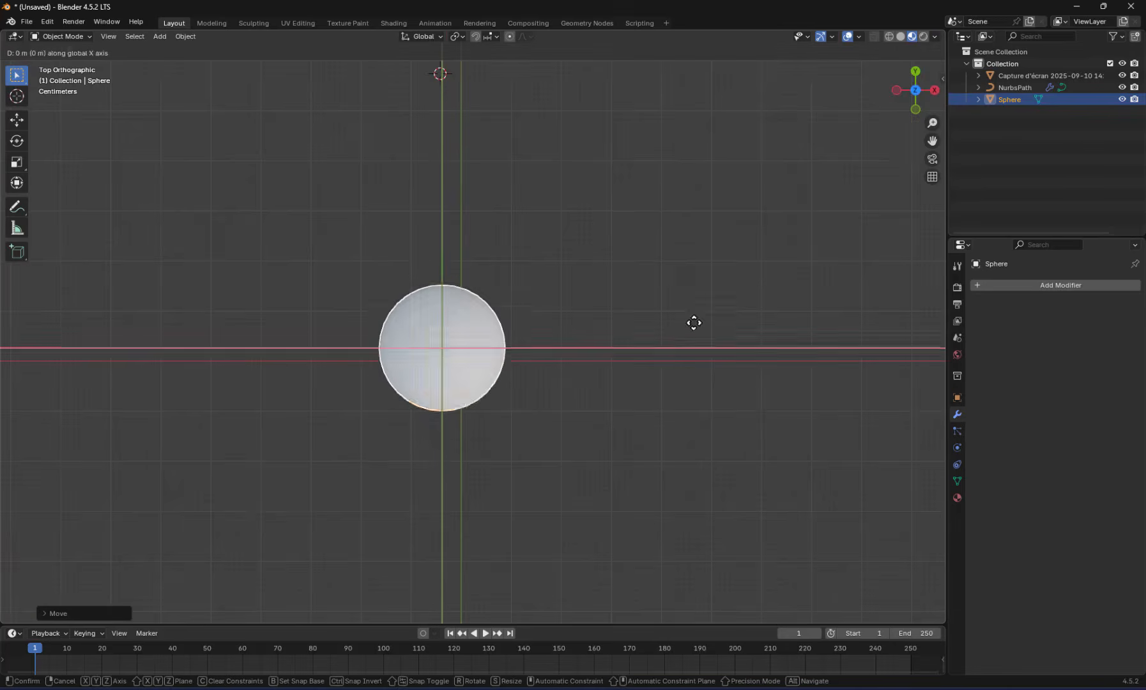
{"action": "key", "text": "y"}
{"action": "left_click", "coordinate": [693, 332]}
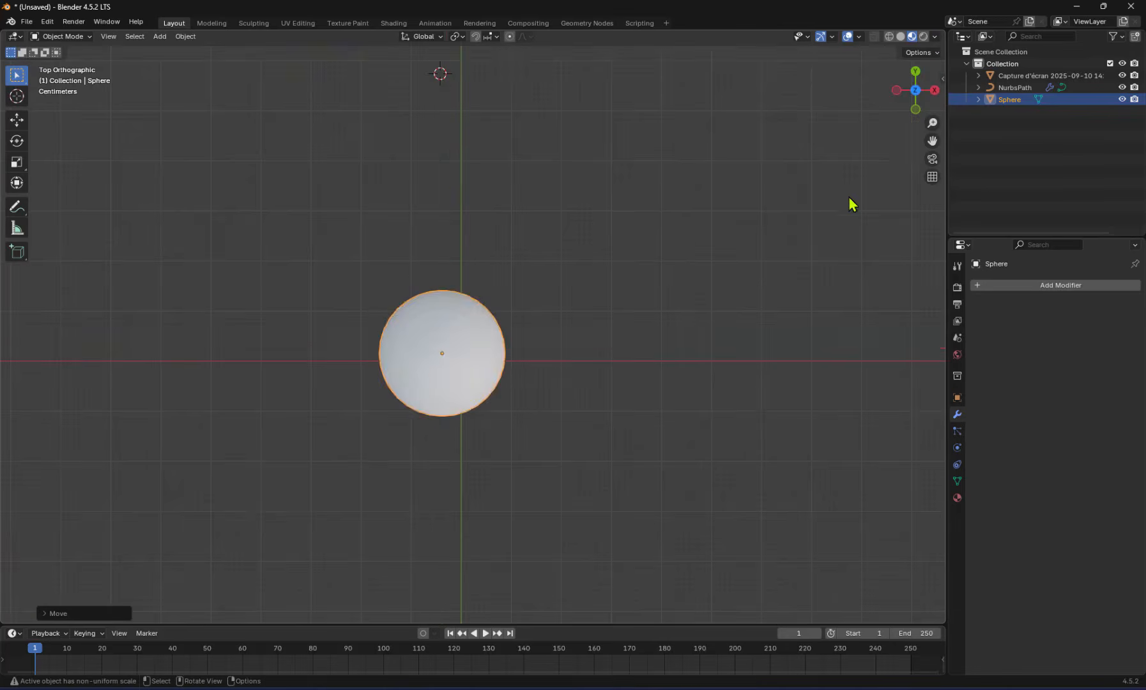
Try to select the faces of the sphere's lower half in front view, check the far side, and clear the selection
{"action": "left_click", "coordinate": [915, 73]}
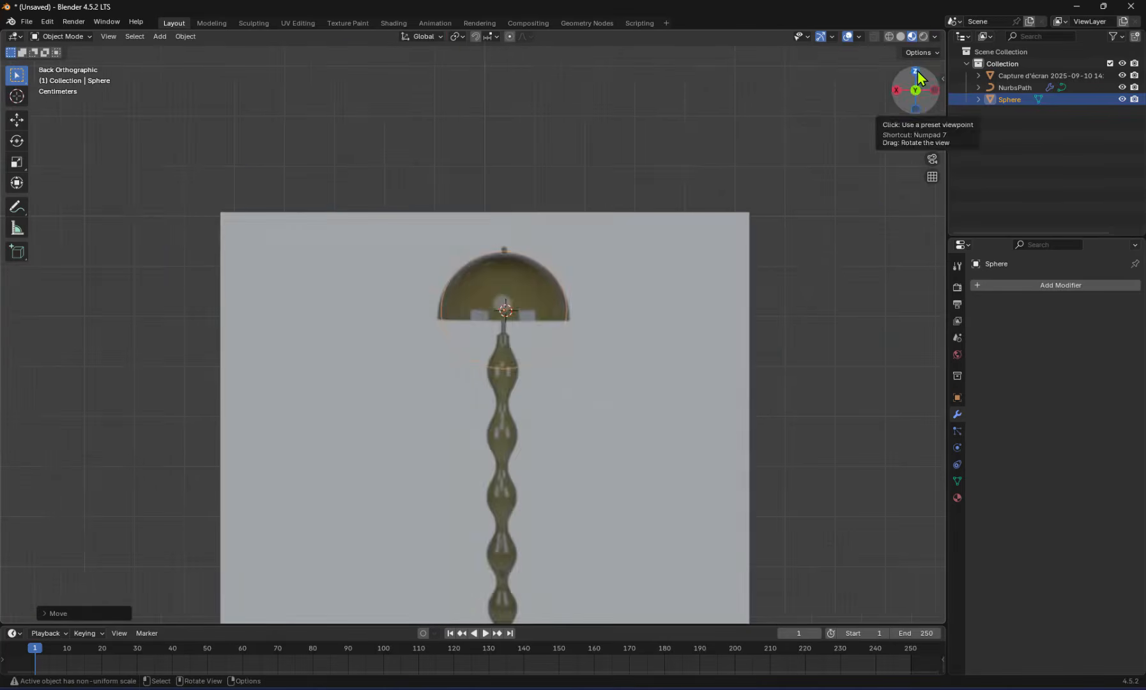
{"action": "left_click", "coordinate": [915, 90]}
{"action": "scroll", "coordinate": [474, 315], "scroll_direction": "up", "scroll_amount": 4}
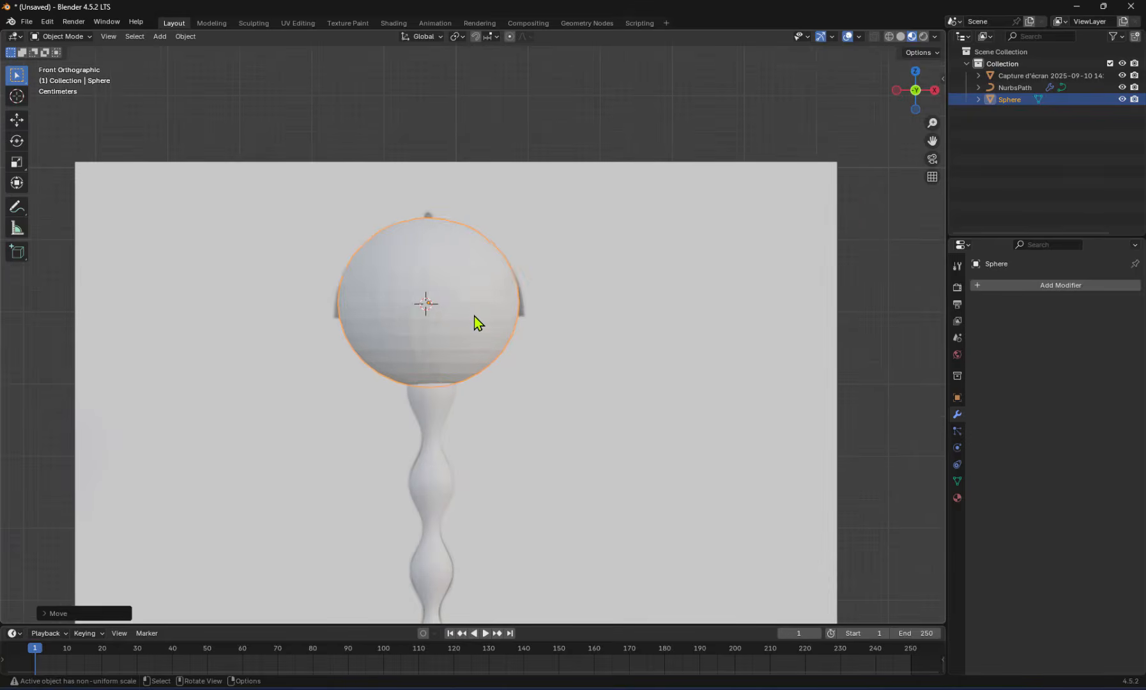
{"action": "key", "text": "Tab"}
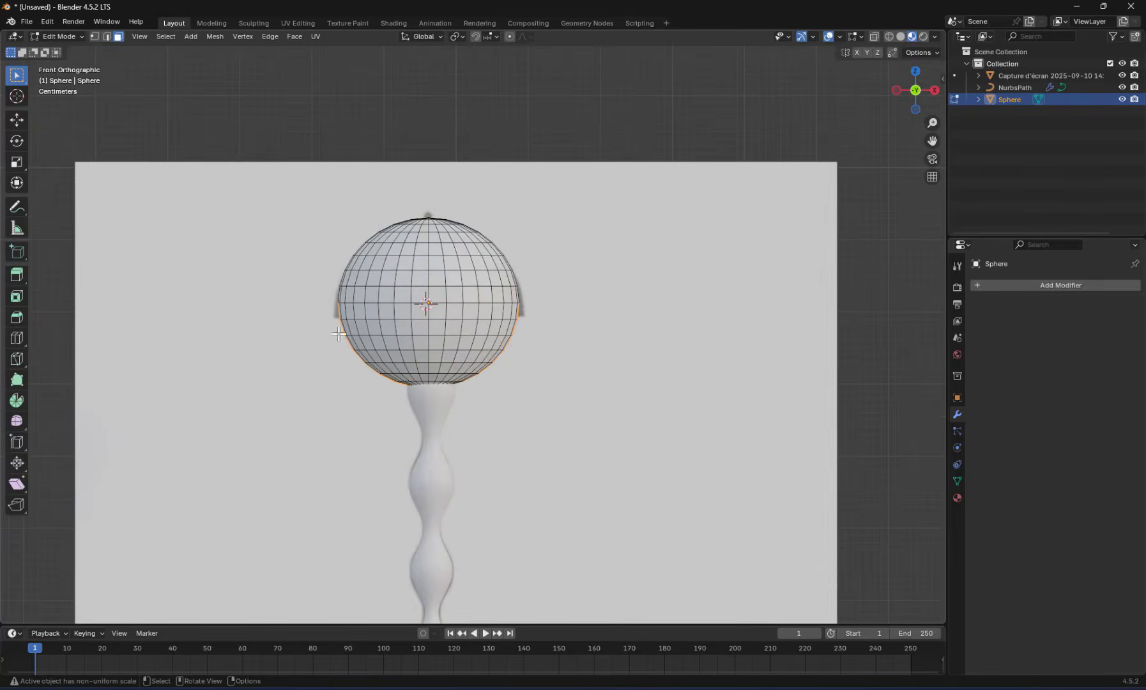
{"action": "left_click_drag", "start_coordinate": [308, 309], "coordinate": [636, 479]}
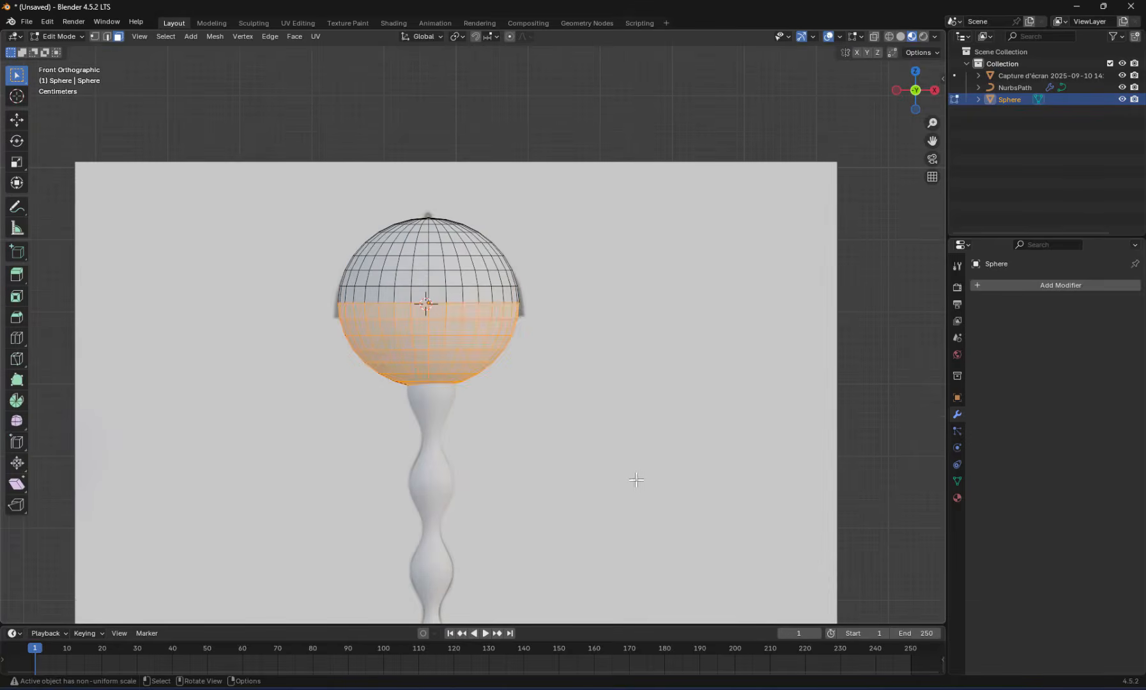
{"action": "middle_click_drag", "start_coordinate": [624, 465], "coordinate": [592, 380]}
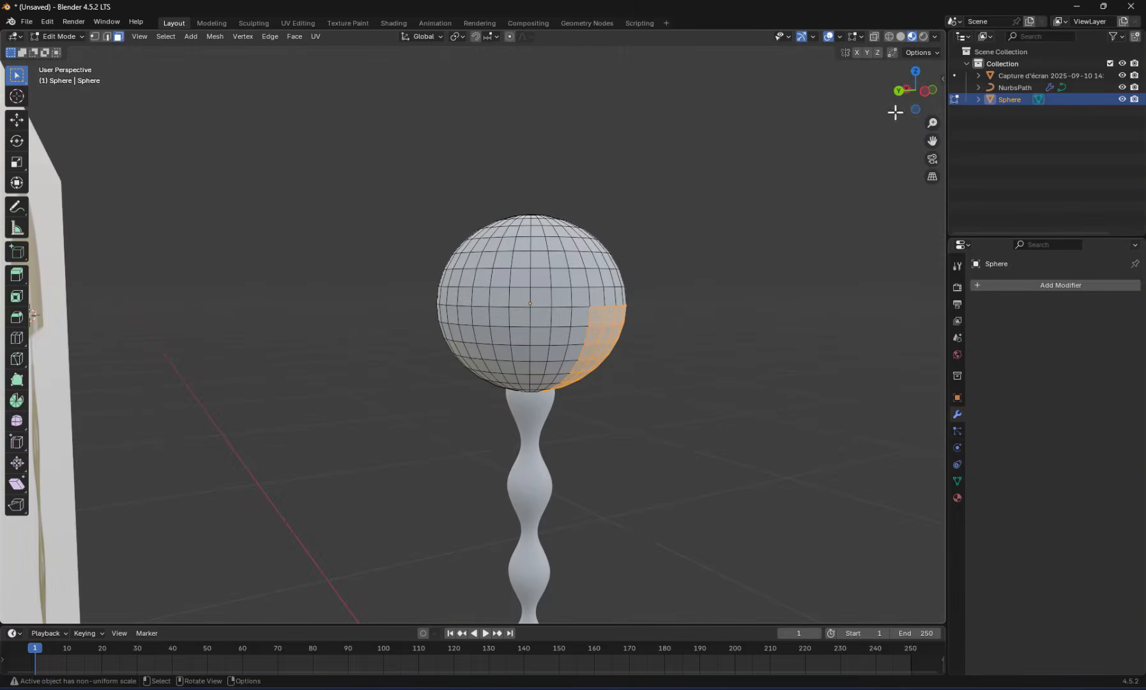
{"action": "left_click", "coordinate": [934, 91]}
{"action": "left_click", "coordinate": [713, 334]}
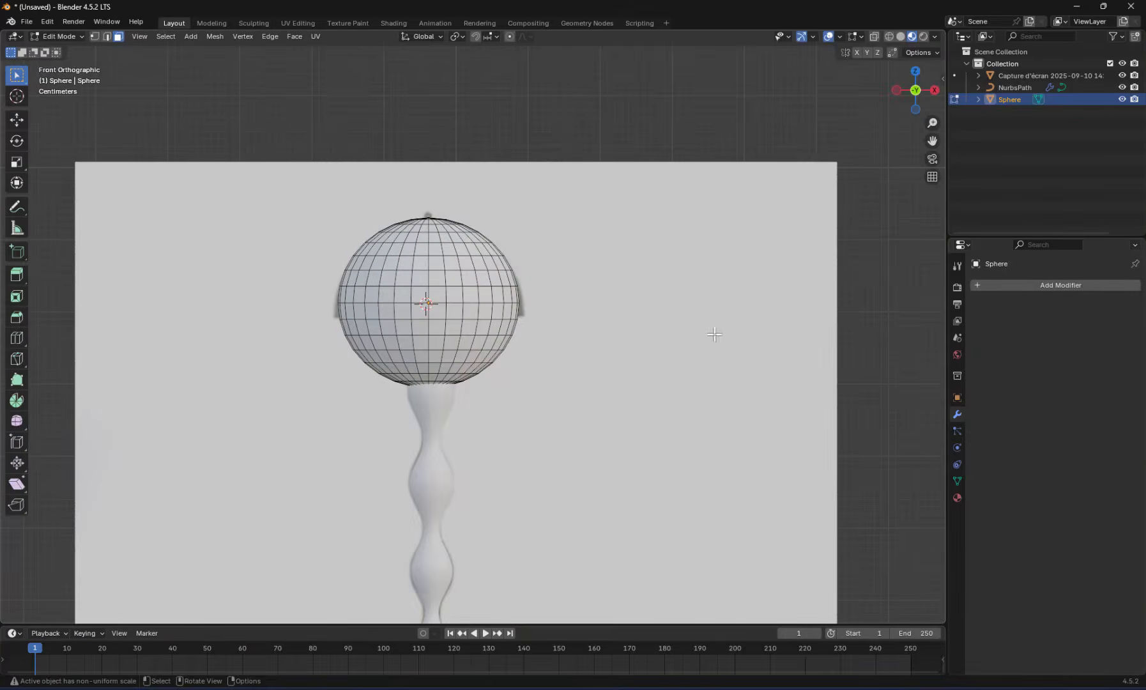
Turn on X-ray, select and delete all faces of the sphere's lower half, and turn X-ray off
{"action": "left_click", "coordinate": [875, 40]}
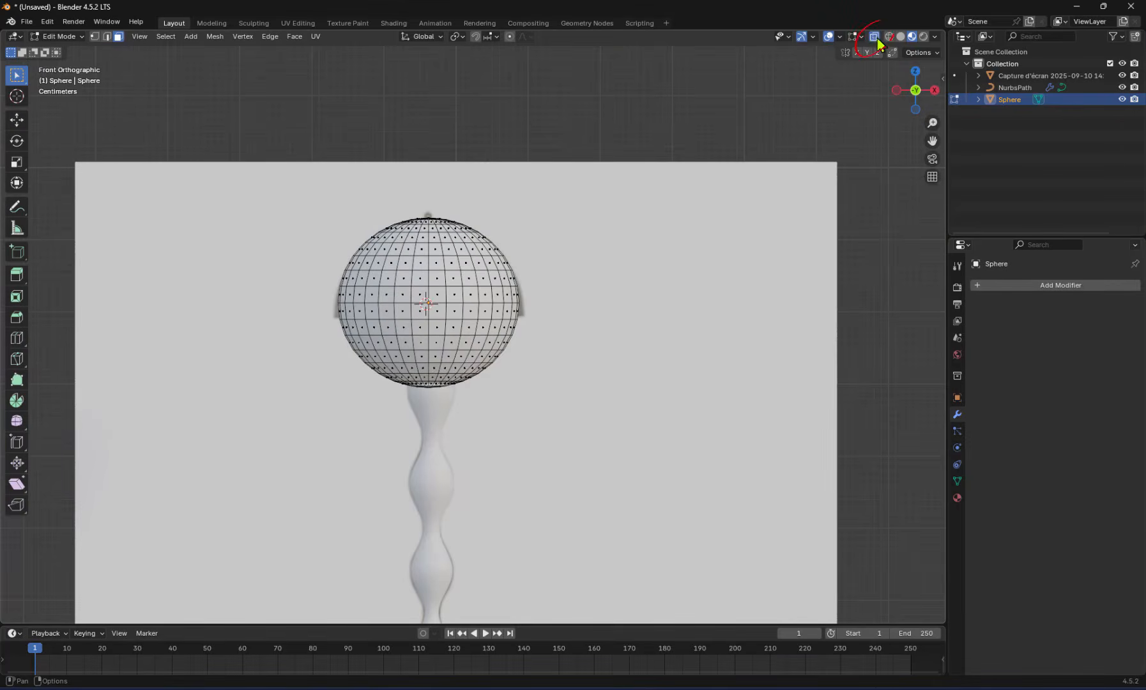
{"action": "left_click_drag", "start_coordinate": [332, 313], "coordinate": [393, 328]}
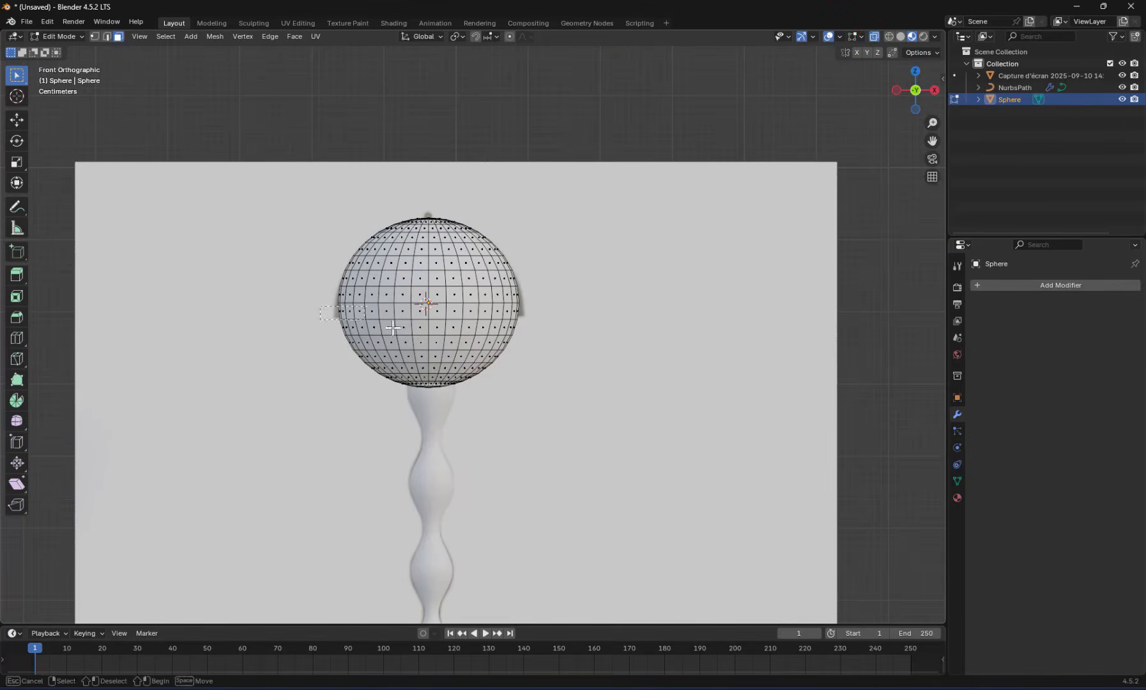
{"action": "left_click_drag", "start_coordinate": [639, 443], "coordinate": [639, 444]}
{"action": "middle_click_drag", "start_coordinate": [497, 439], "coordinate": [622, 451]}
{"action": "key", "text": "x"}
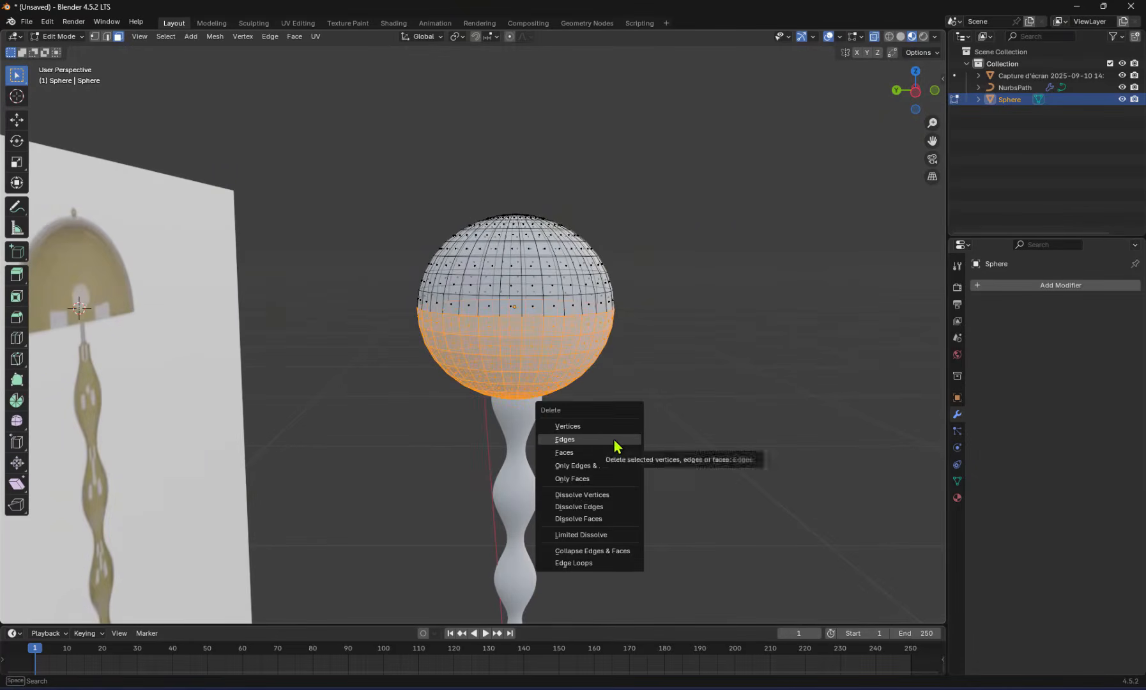
{"action": "left_click", "coordinate": [612, 452]}
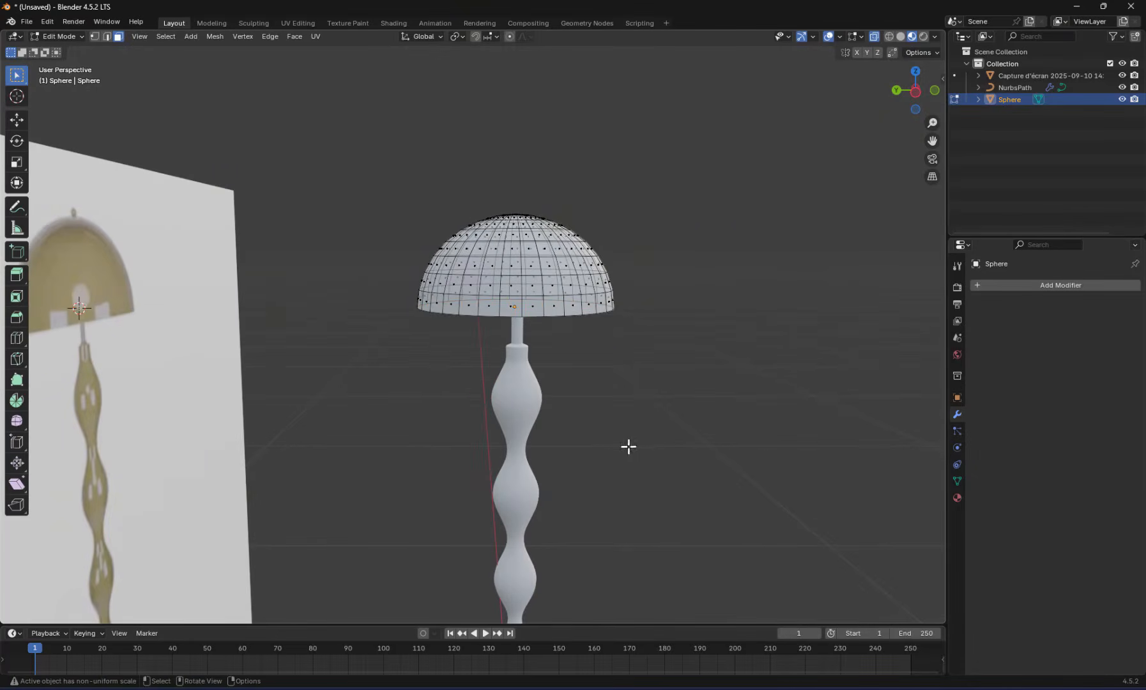
{"action": "left_click", "coordinate": [873, 36]}
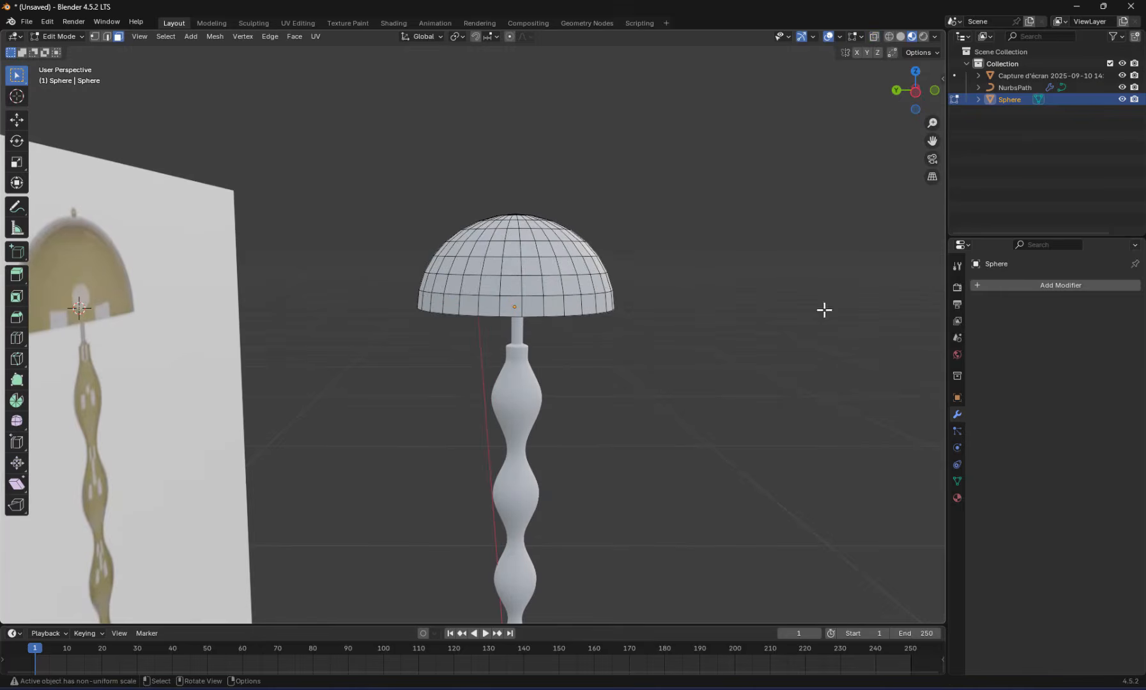
In front view, lower the dome's bottom edge loop along Z to the reference shade's rim and scale it by about 1.06
{"action": "left_click", "coordinate": [934, 94]}
{"action": "scroll", "coordinate": [413, 320], "scroll_direction": "up", "scroll_amount": 2}
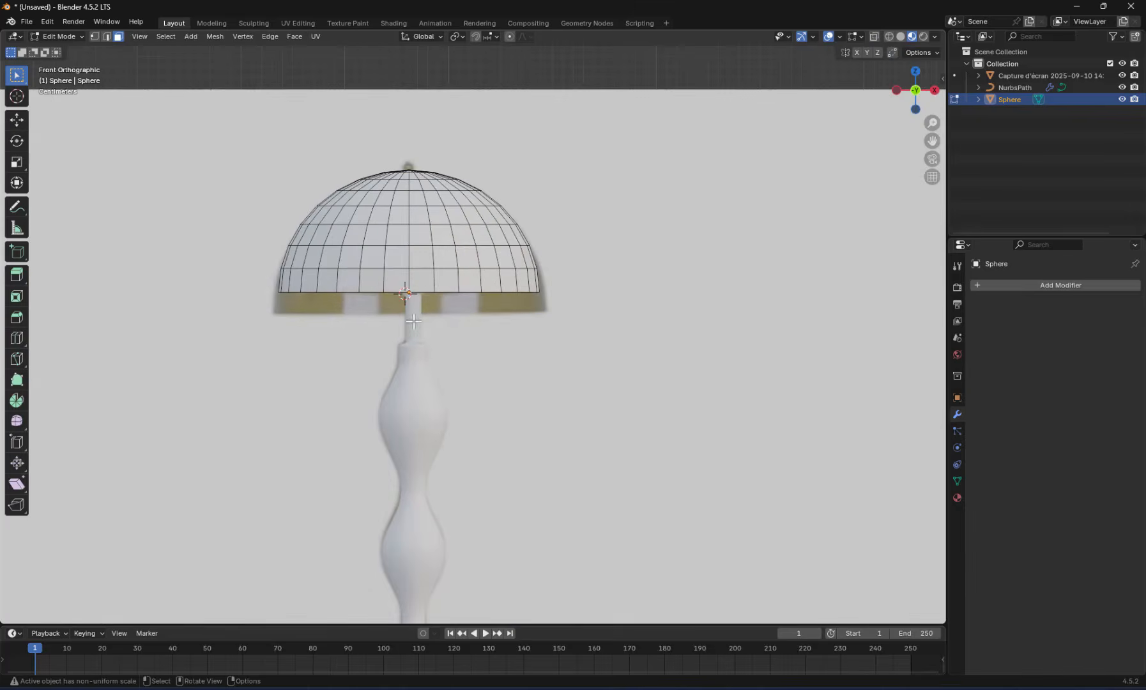
{"action": "left_click_drag", "start_coordinate": [262, 290], "coordinate": [592, 351]}
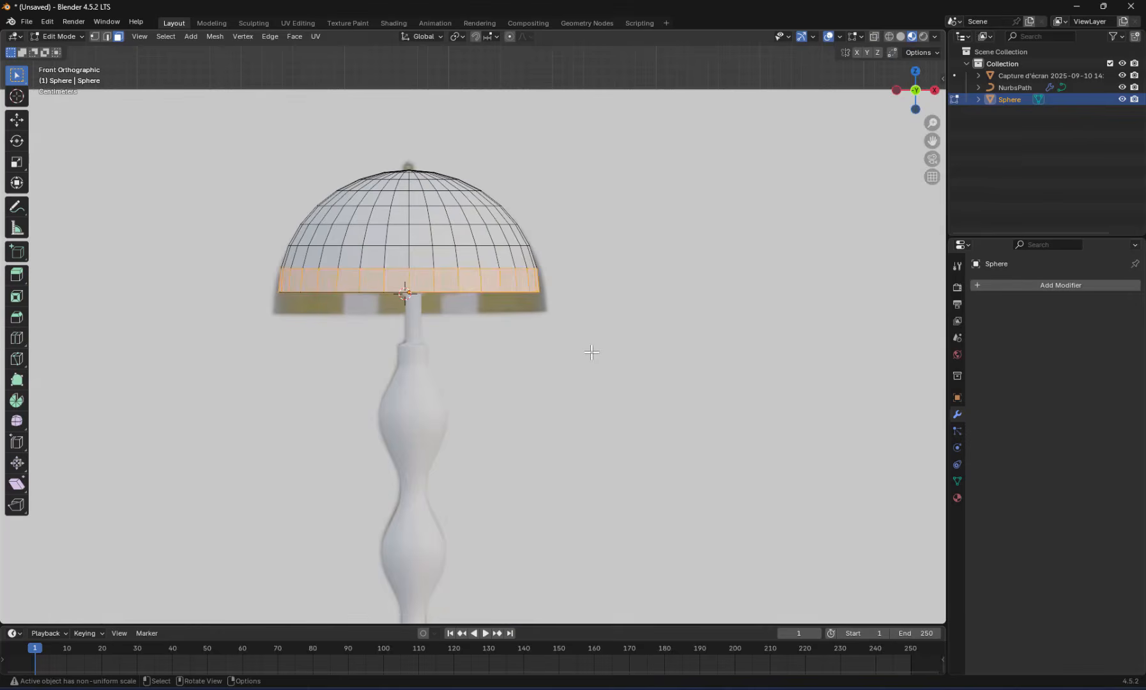
{"action": "key", "text": "2"}
{"action": "left_click", "coordinate": [549, 296], "text": "alt"}
{"action": "key", "text": "g"}
{"action": "key", "text": "z"}
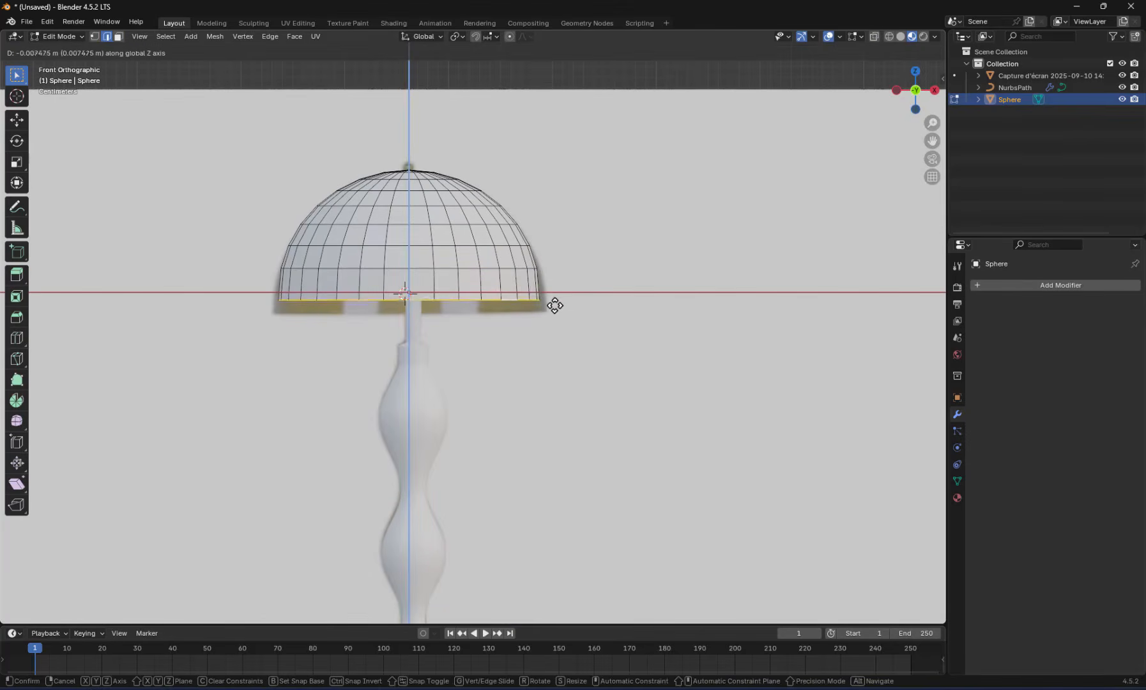
{"action": "left_click", "coordinate": [555, 319]}
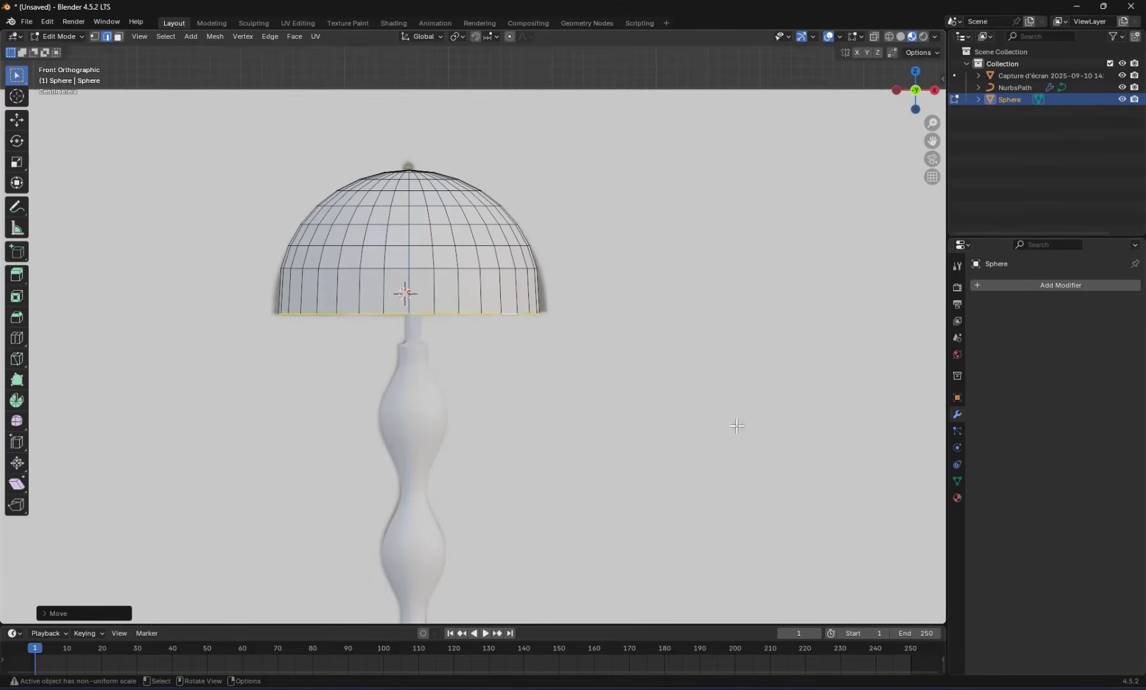
{"action": "key", "text": "s"}
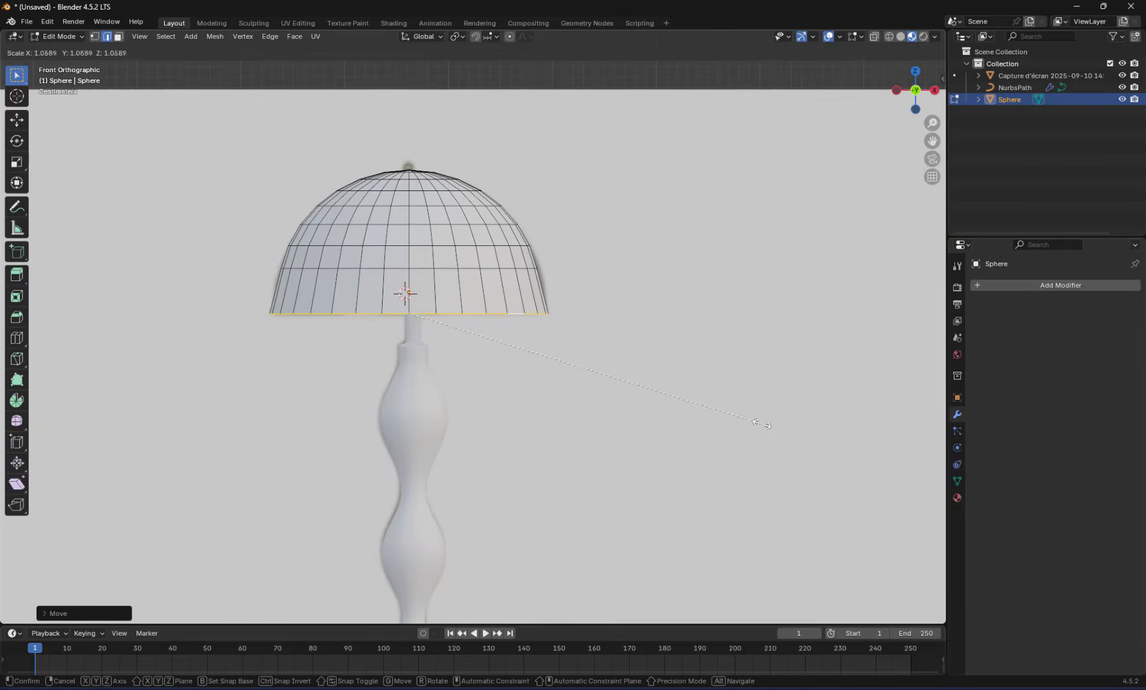
{"action": "left_click", "coordinate": [757, 423]}
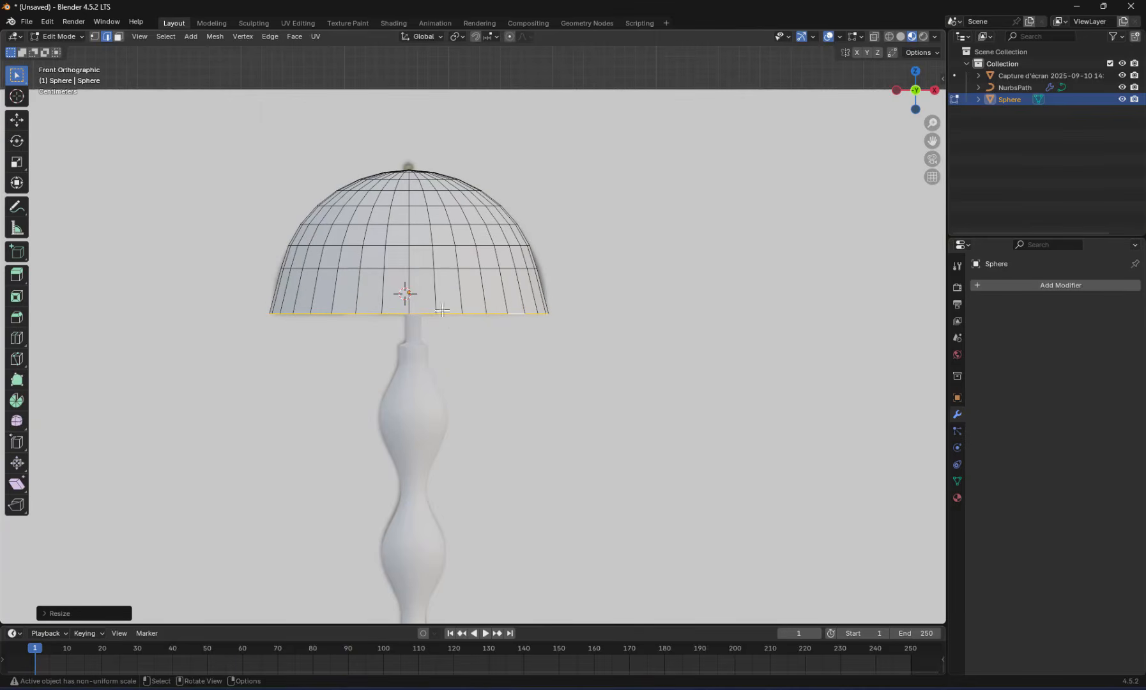
Move the edge loop just above the dome's rim down along Z and scale it to fit the reference outline
{"action": "left_click", "coordinate": [407, 269], "text": "alt"}
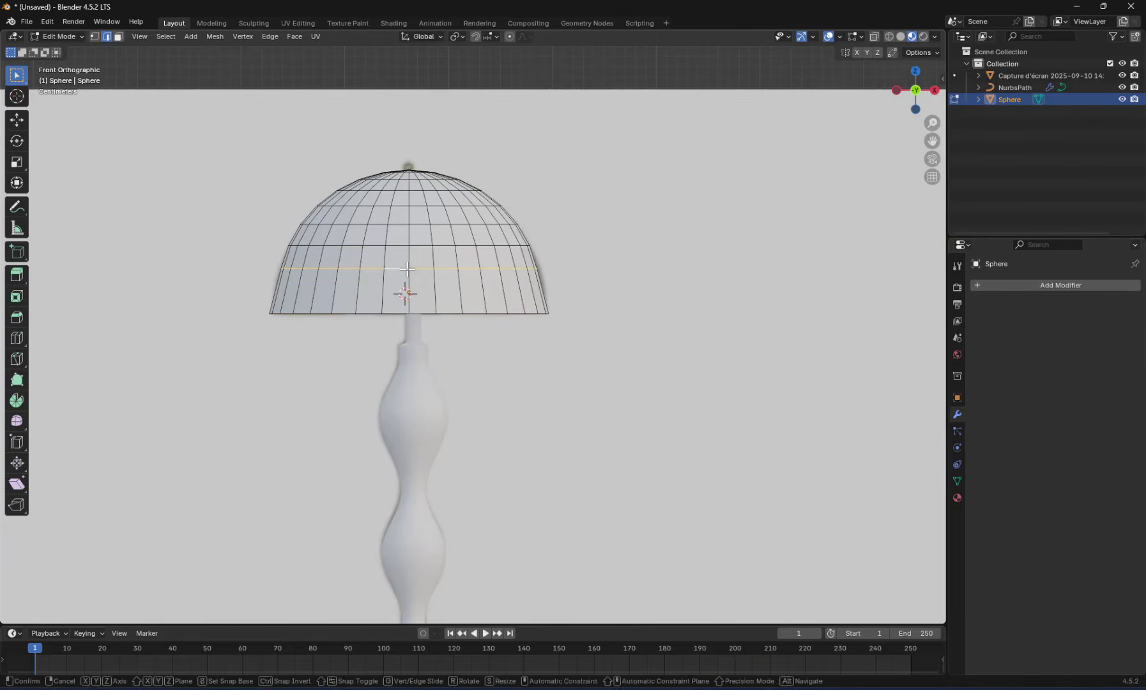
{"action": "key", "text": "g"}
{"action": "key", "text": "z"}
{"action": "left_click", "coordinate": [405, 279]}
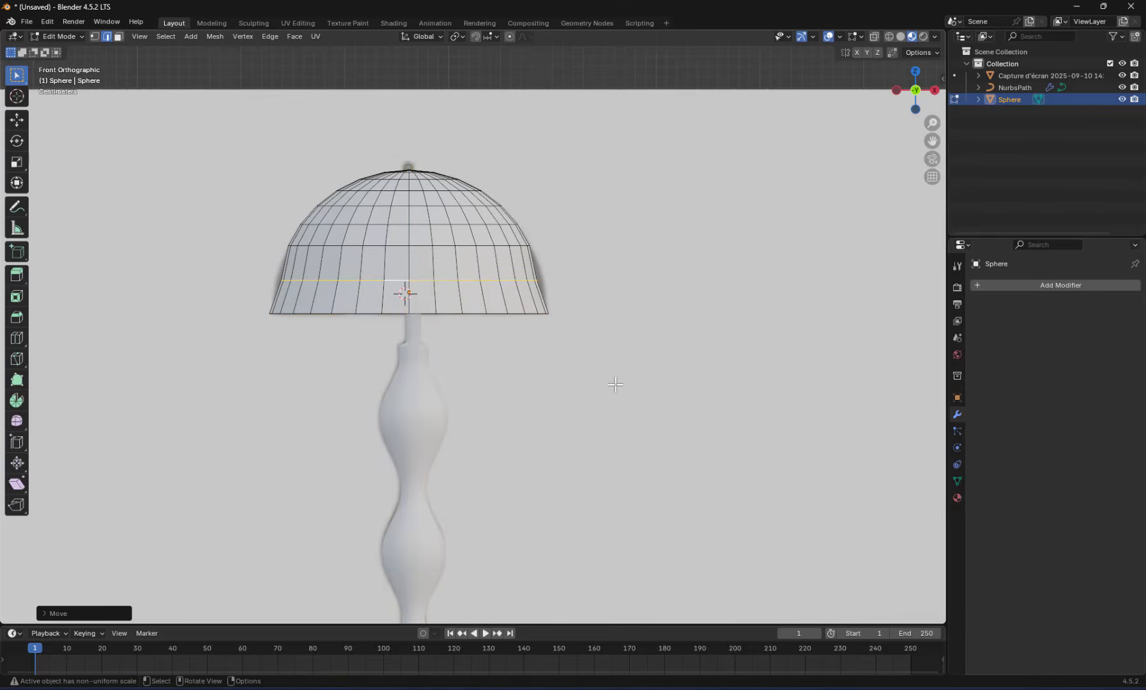
{"action": "scroll", "coordinate": [559, 295], "scroll_direction": "up", "scroll_amount": 2}
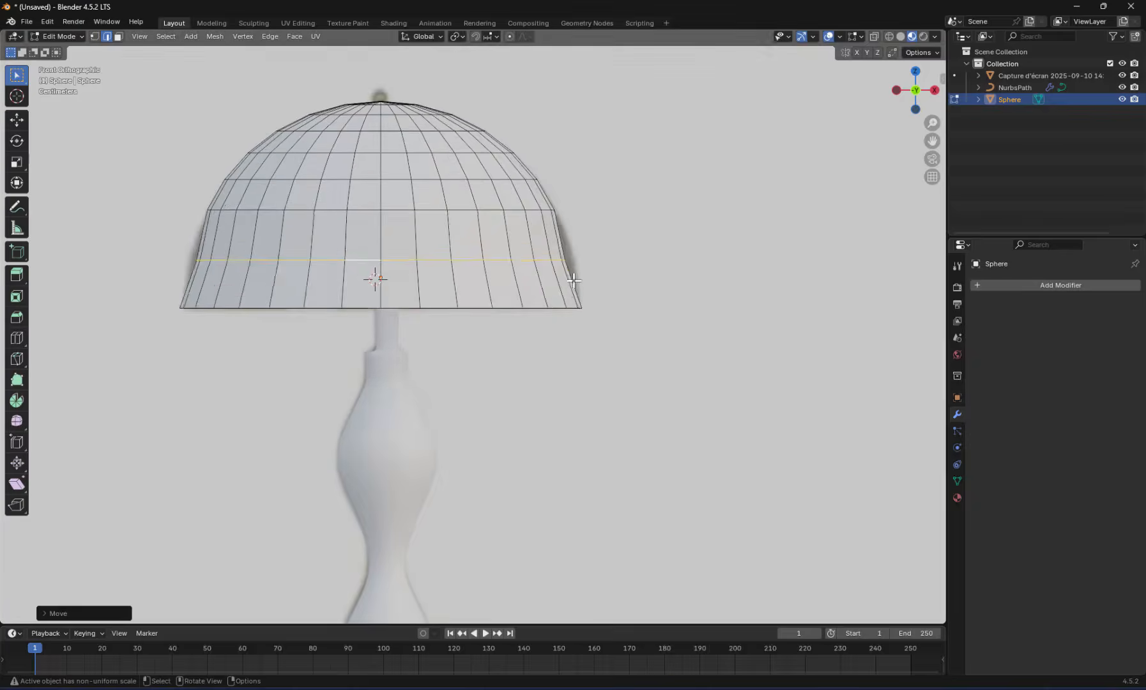
Lower the third edge loop from the dome's rim along Z and scale it to match the reference shade
{"action": "left_click", "coordinate": [518, 209], "text": "alt"}
{"action": "key", "text": "g"}
{"action": "key", "text": "z"}
{"action": "left_click", "coordinate": [521, 218]}
{"action": "key", "text": "s"}
{"action": "left_click", "coordinate": [643, 245]}
{"action": "scroll", "coordinate": [596, 313], "scroll_direction": "down", "scroll_amount": 3}
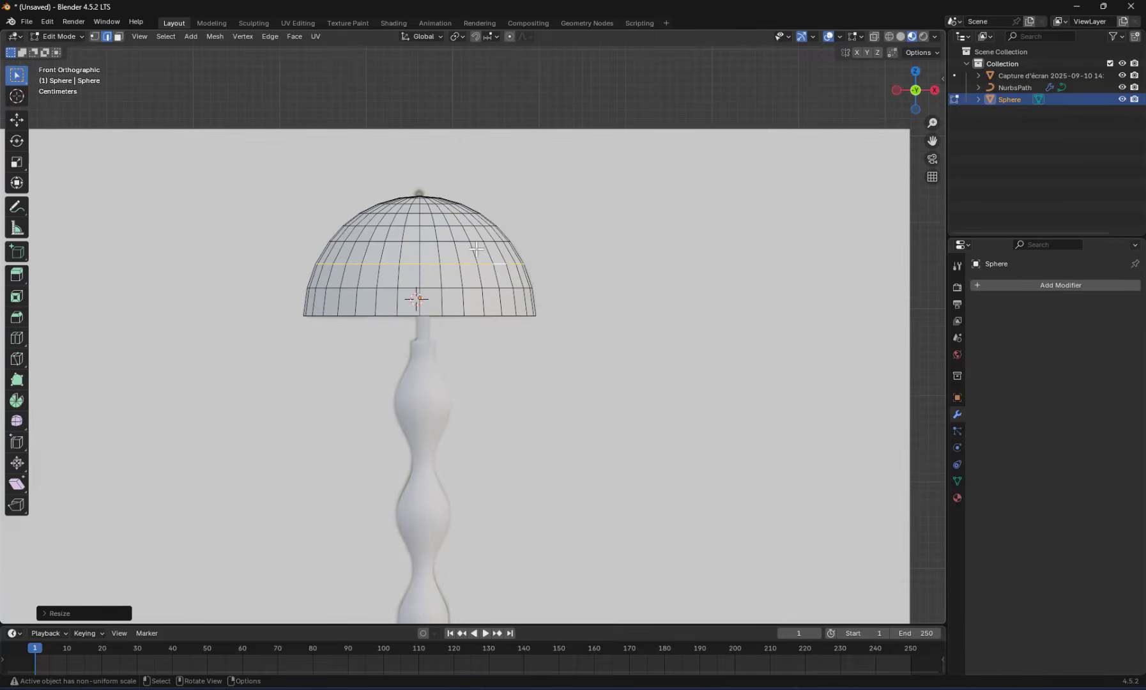
Return to Object Mode and apply Shade Auto Smooth to the lampshade
{"action": "key", "text": "Tab"}
{"action": "middle_click_drag", "start_coordinate": [455, 253], "coordinate": [468, 303]}
{"action": "right_click", "coordinate": [478, 319]}
{"action": "left_click", "coordinate": [427, 328]}
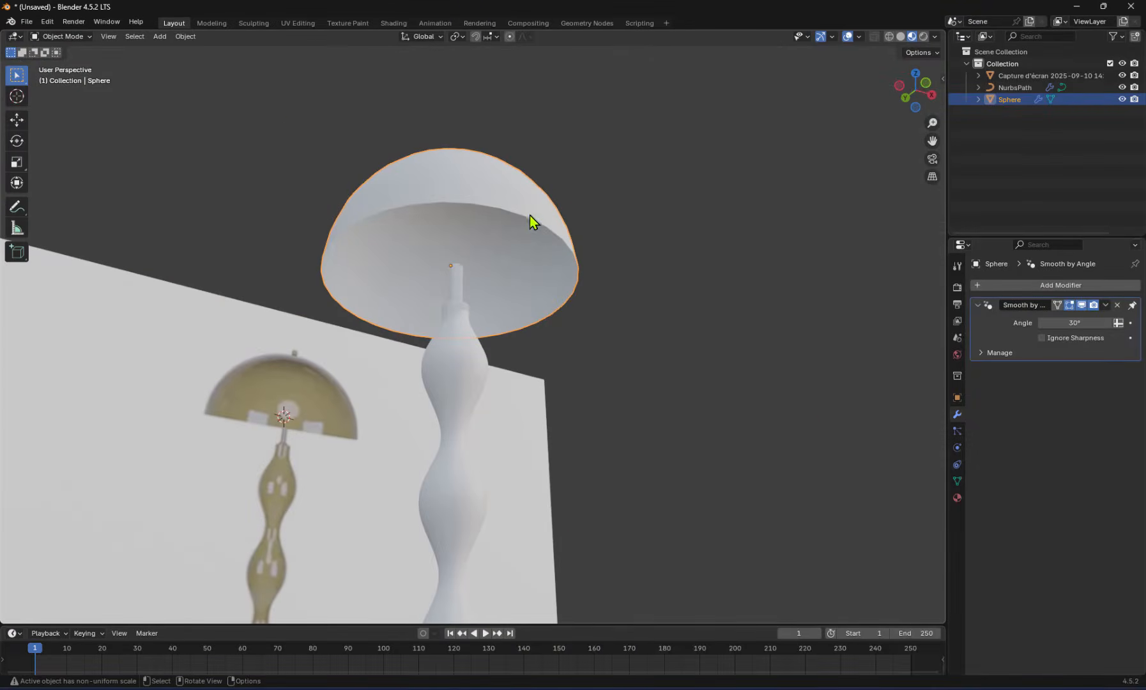
Add a Solidify modifier to the lampshade to give the shell thickness
{"action": "scroll", "coordinate": [554, 211], "scroll_direction": "up", "scroll_amount": 5}
{"action": "middle_click_drag", "start_coordinate": [576, 209], "coordinate": [552, 262]}
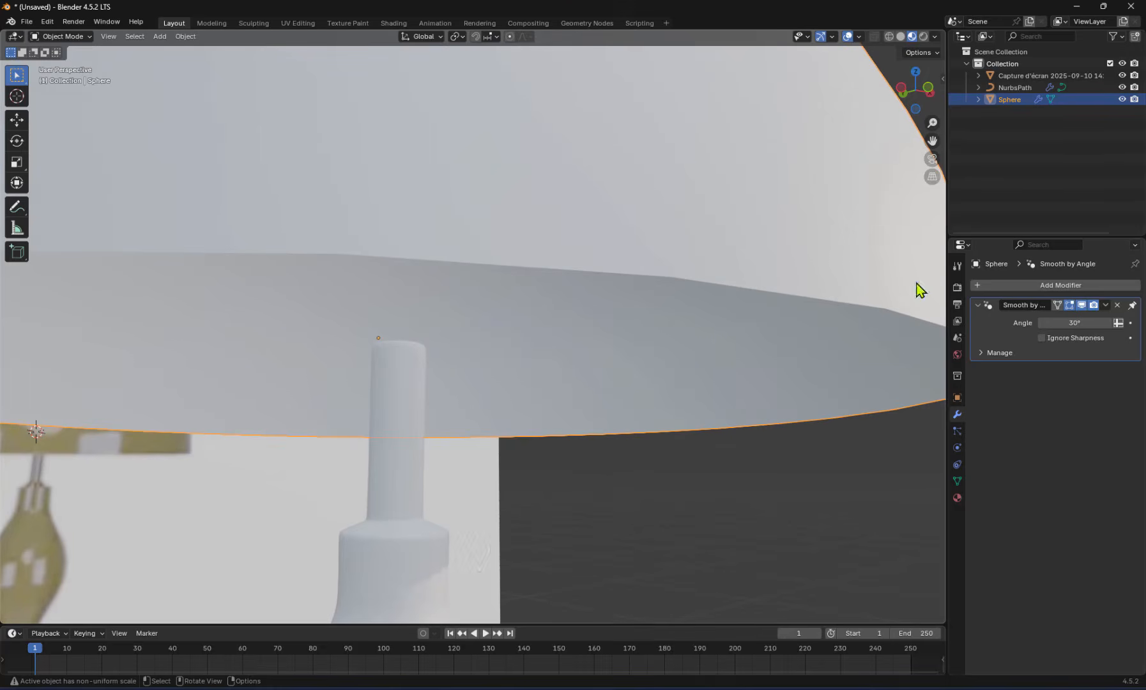
{"action": "left_click", "coordinate": [1024, 285]}
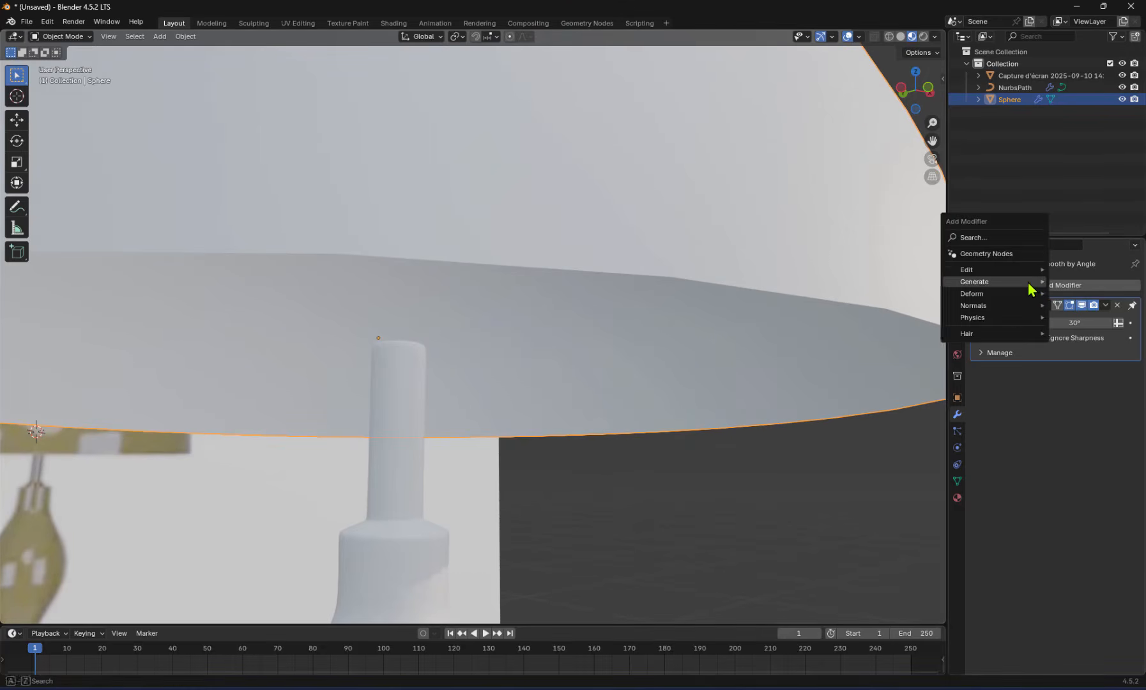
{"action": "mouse_move", "coordinate": [1029, 288]}
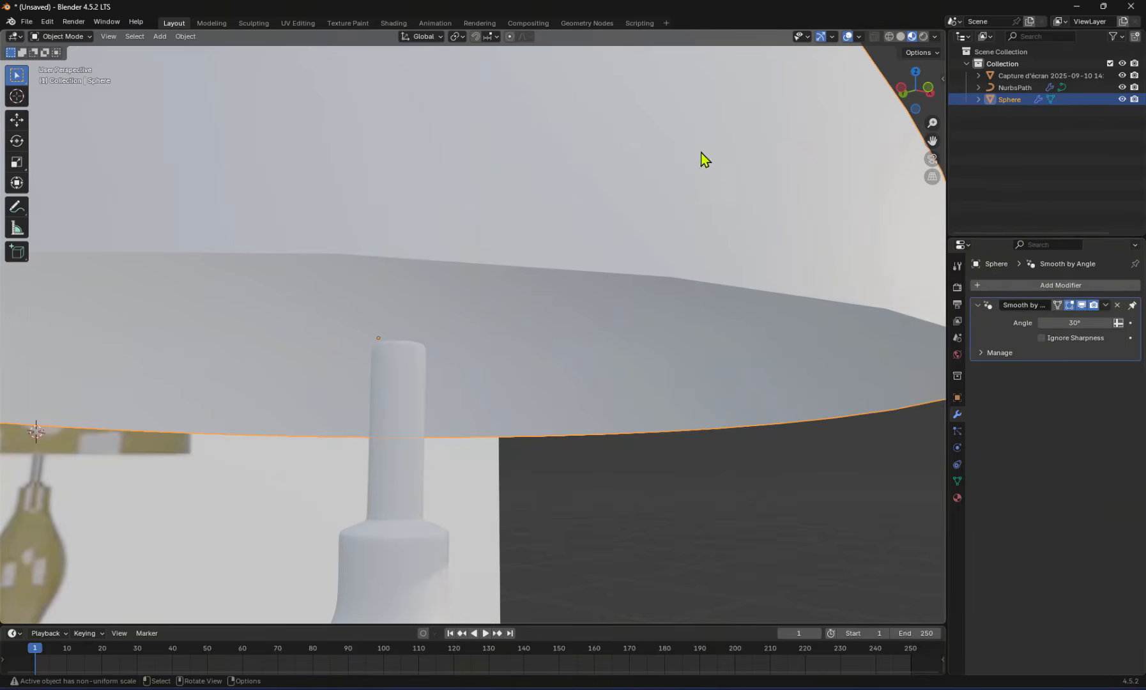
{"action": "left_click", "coordinate": [1030, 285]}
{"action": "mouse_move", "coordinate": [1029, 288]}
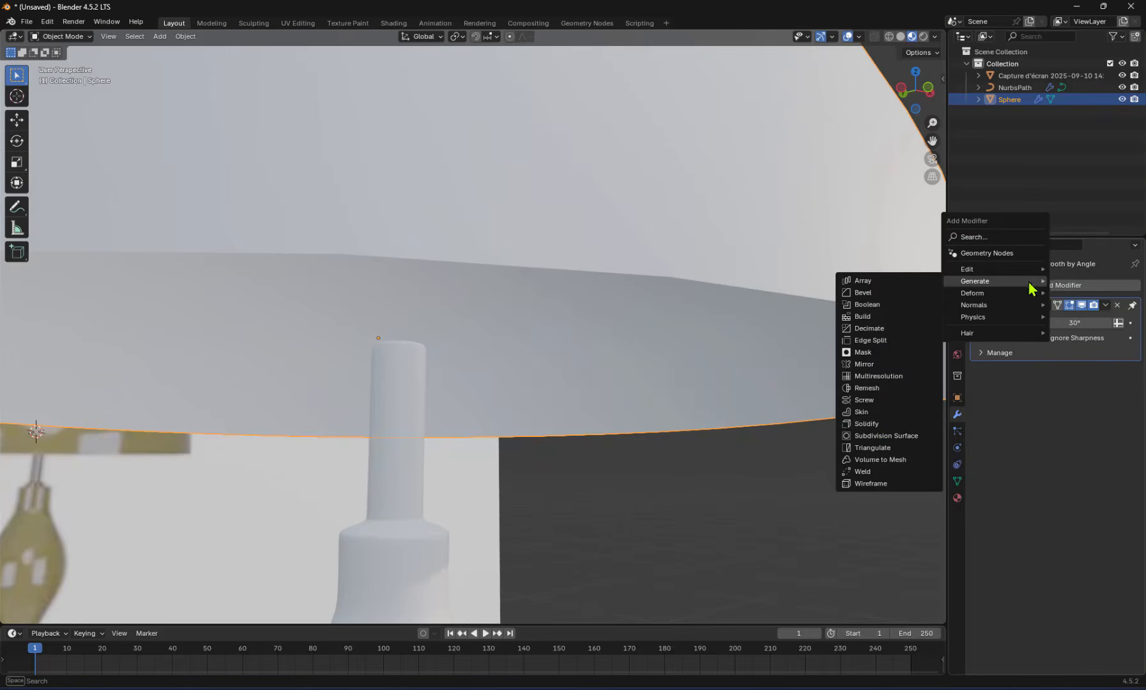
{"action": "left_click", "coordinate": [869, 424]}
{"action": "middle_click_drag", "start_coordinate": [871, 424], "coordinate": [815, 254]}
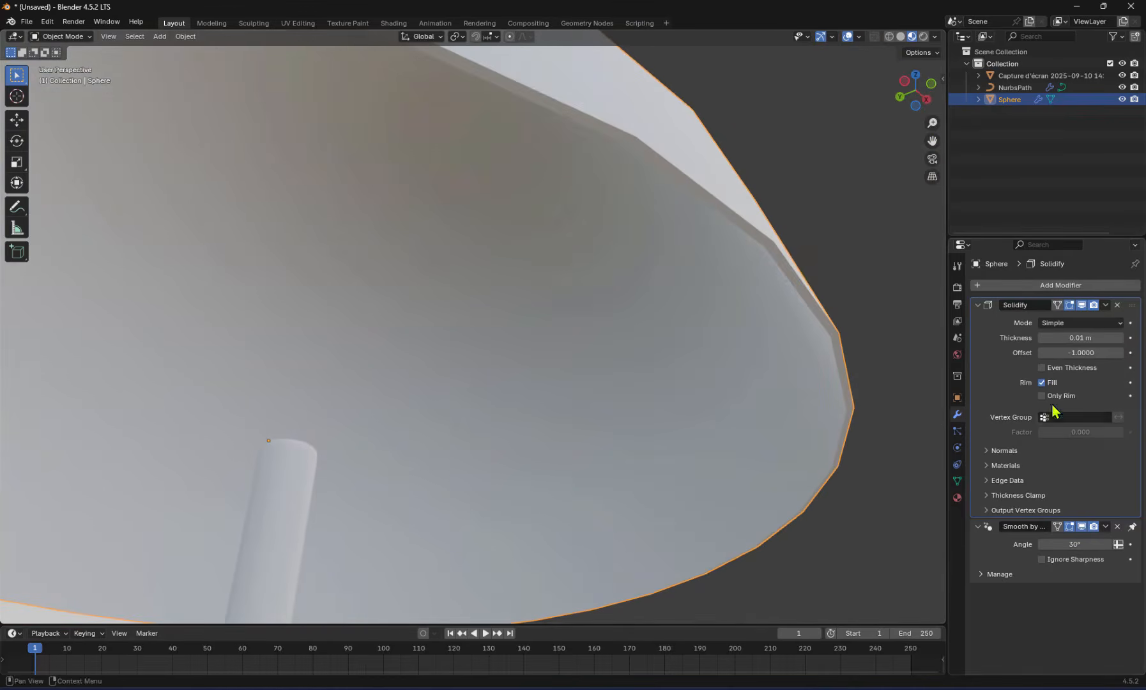
Set the lampshade's Solidify thickness to 0.0056 m
{"action": "left_click_drag", "start_coordinate": [1079, 337], "coordinate": [1055, 339]}
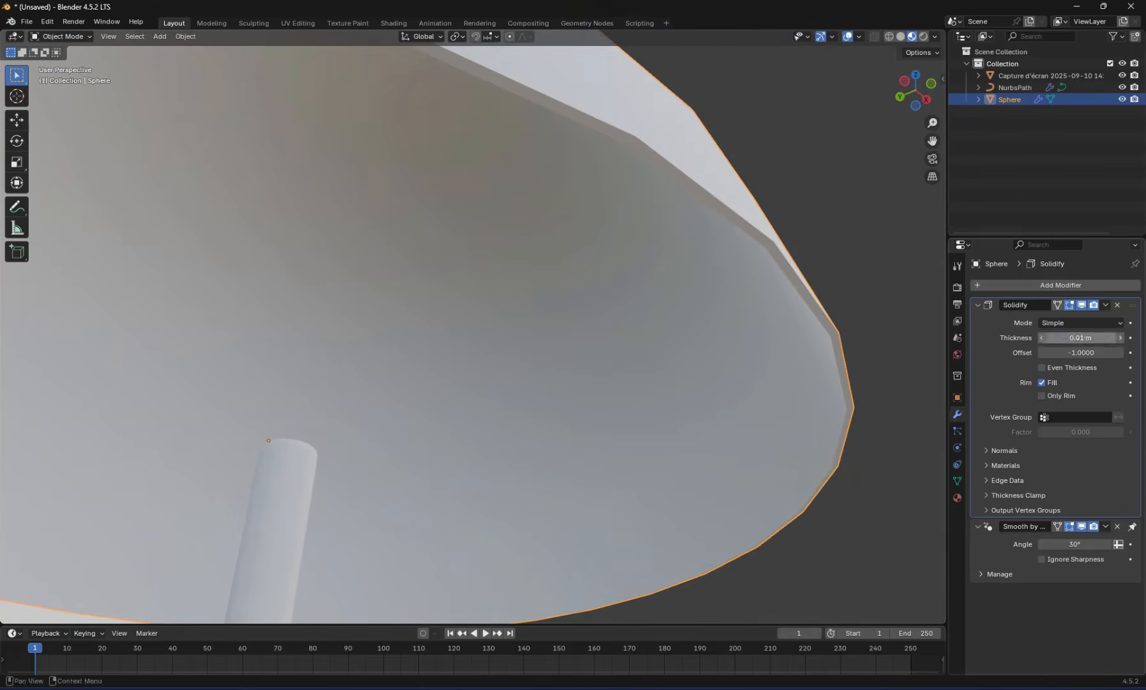
{"action": "left_click", "coordinate": [1055, 338]}
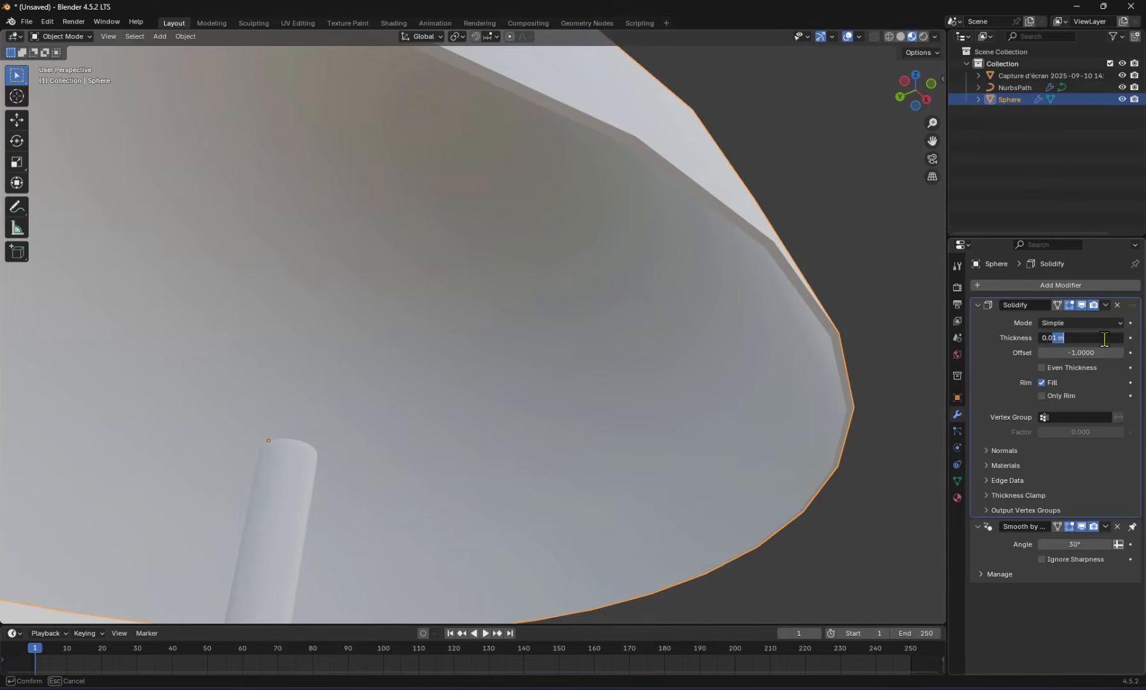
{"action": "type", "text": "056"}
{"action": "key", "text": "Return"}
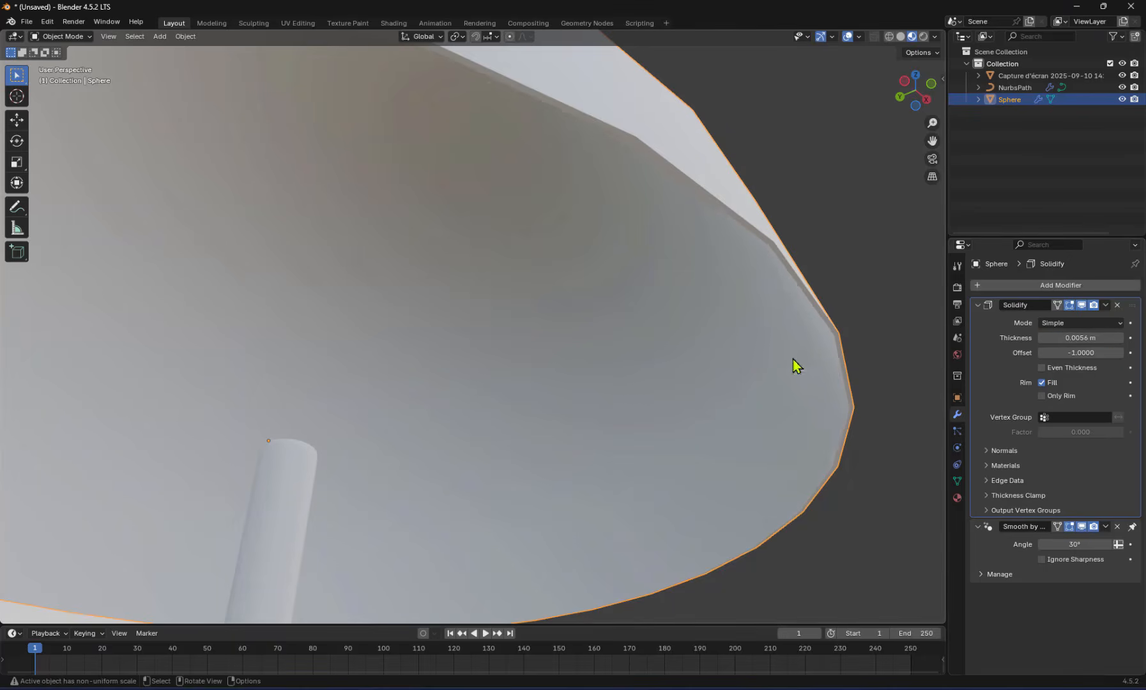
{"action": "scroll", "coordinate": [767, 343], "scroll_direction": "down", "scroll_amount": 6}
{"action": "middle_click_drag", "start_coordinate": [767, 342], "coordinate": [548, 357]}
Inspect the lampshade's editable mesh in Edit Mode and return to Object Mode
{"action": "key", "text": "Tab"}
{"action": "key", "text": "Tab"}
{"action": "left_click", "coordinate": [501, 324], "text": "shift"}
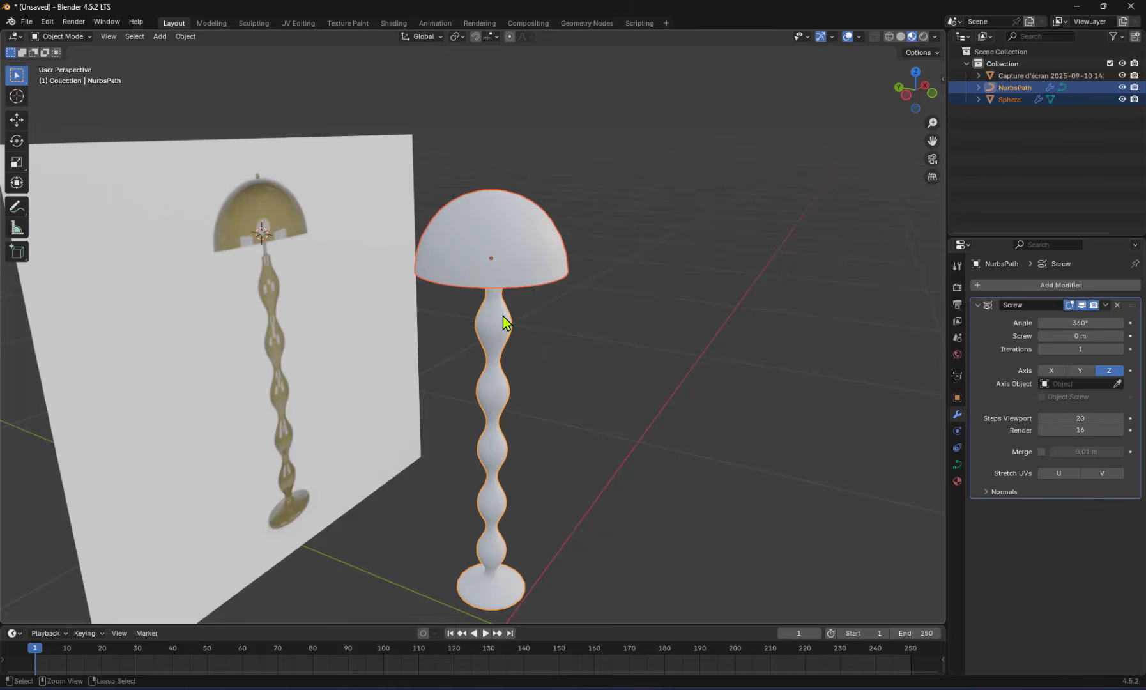
{"action": "left_click", "coordinate": [538, 338]}
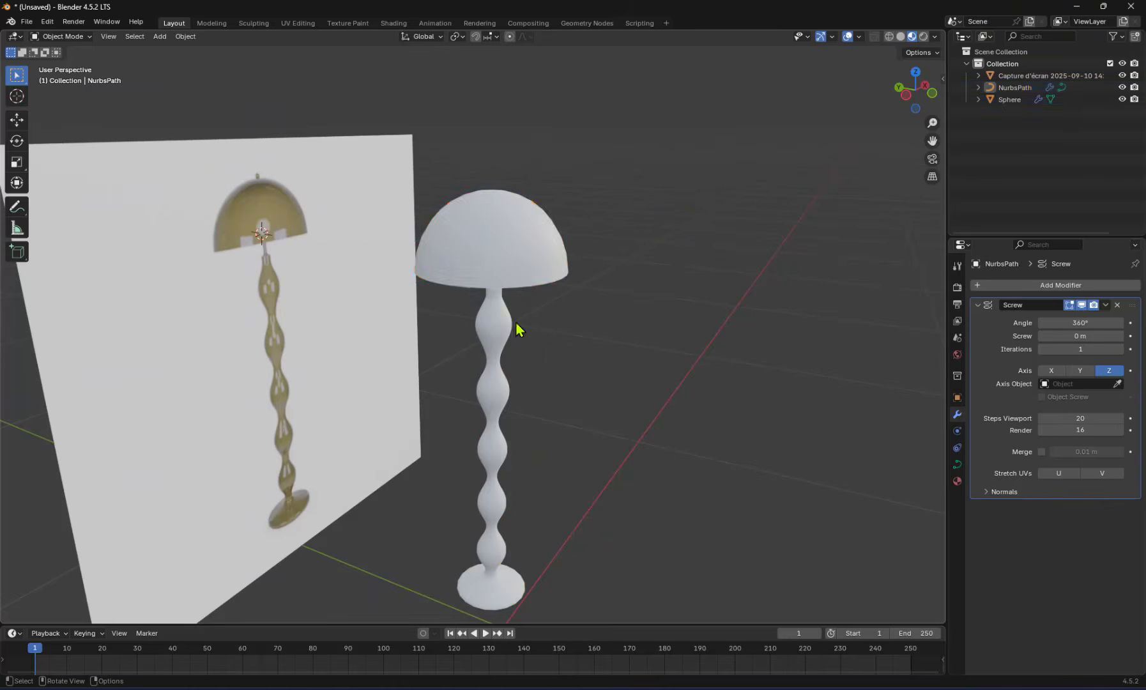
{"action": "left_click", "coordinate": [533, 229]}
{"action": "key", "text": "Tab"}
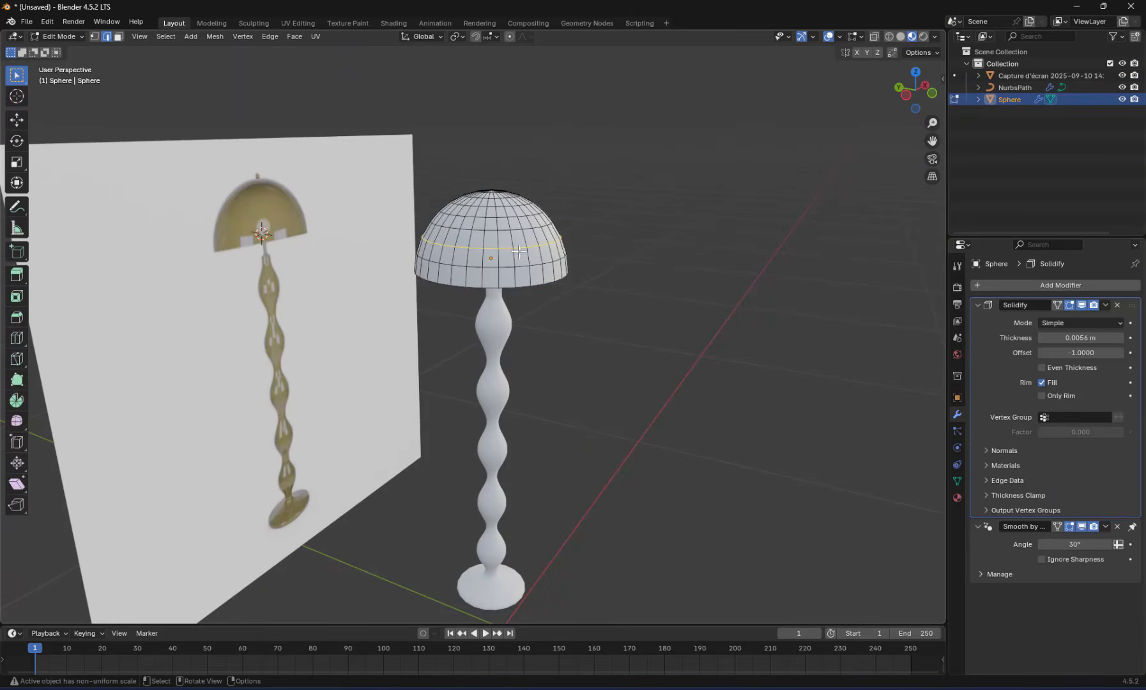
{"action": "key", "text": "Tab"}
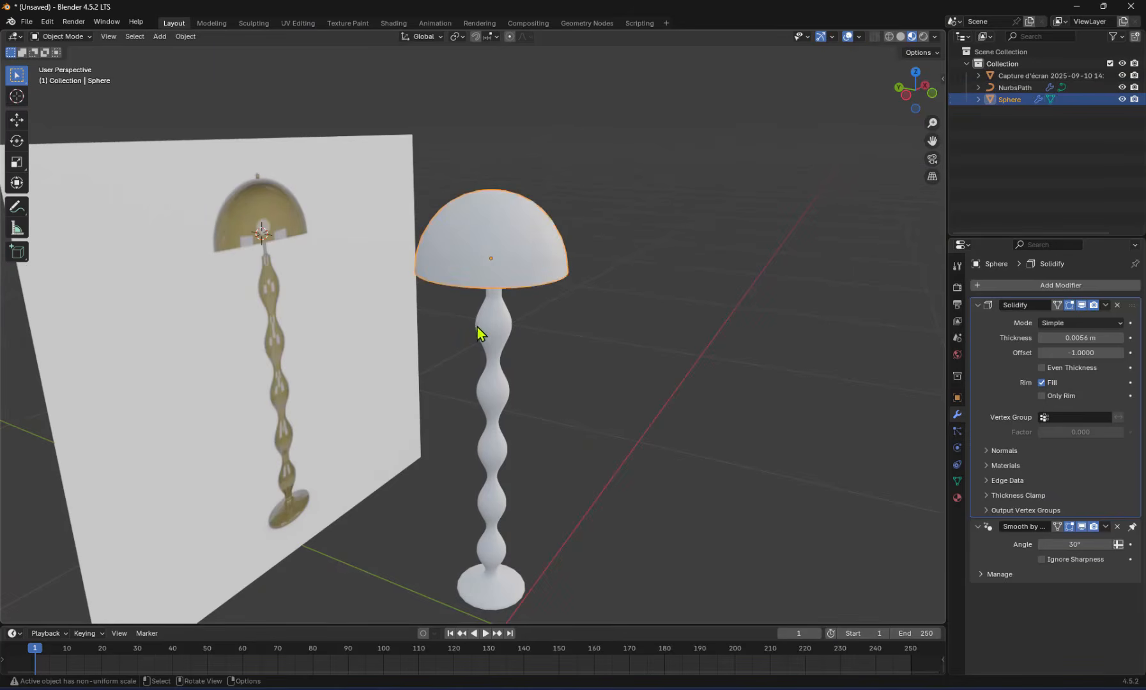
Try moving the control point at the stem curve's uppermost bulge in front view, restore it, and leave Edit Mode
{"action": "left_click", "coordinate": [503, 325]}
{"action": "key", "text": "Tab"}
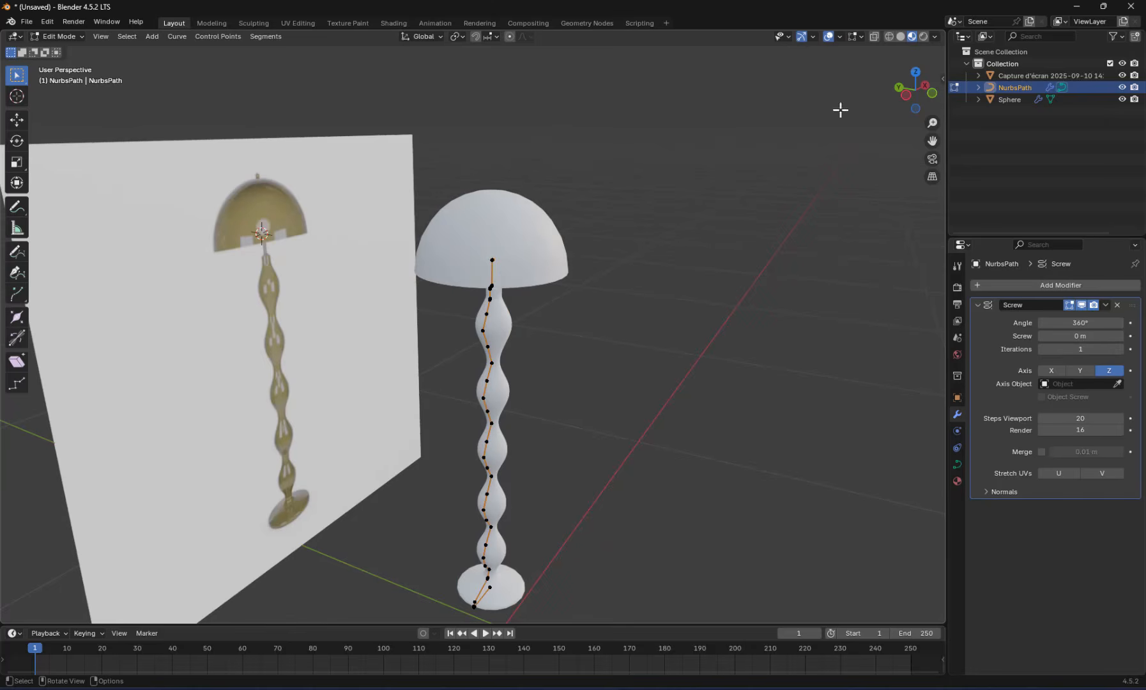
{"action": "left_click", "coordinate": [932, 95]}
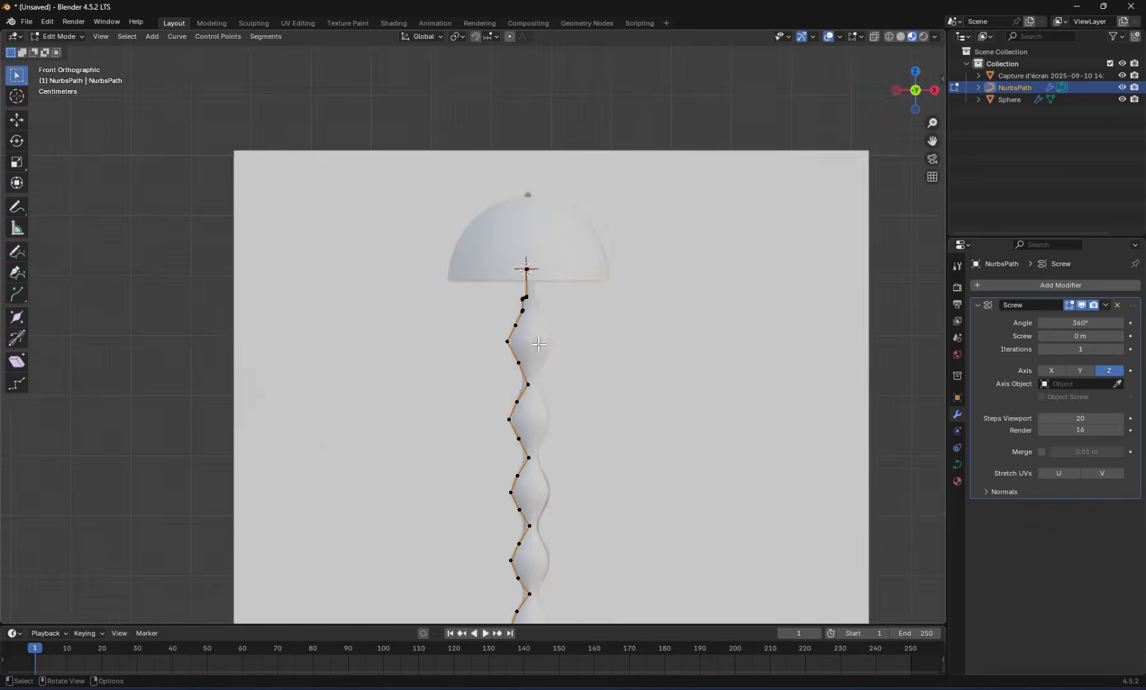
{"action": "scroll", "coordinate": [539, 344], "scroll_direction": "up", "scroll_amount": 2}
{"action": "key", "text": "g"}
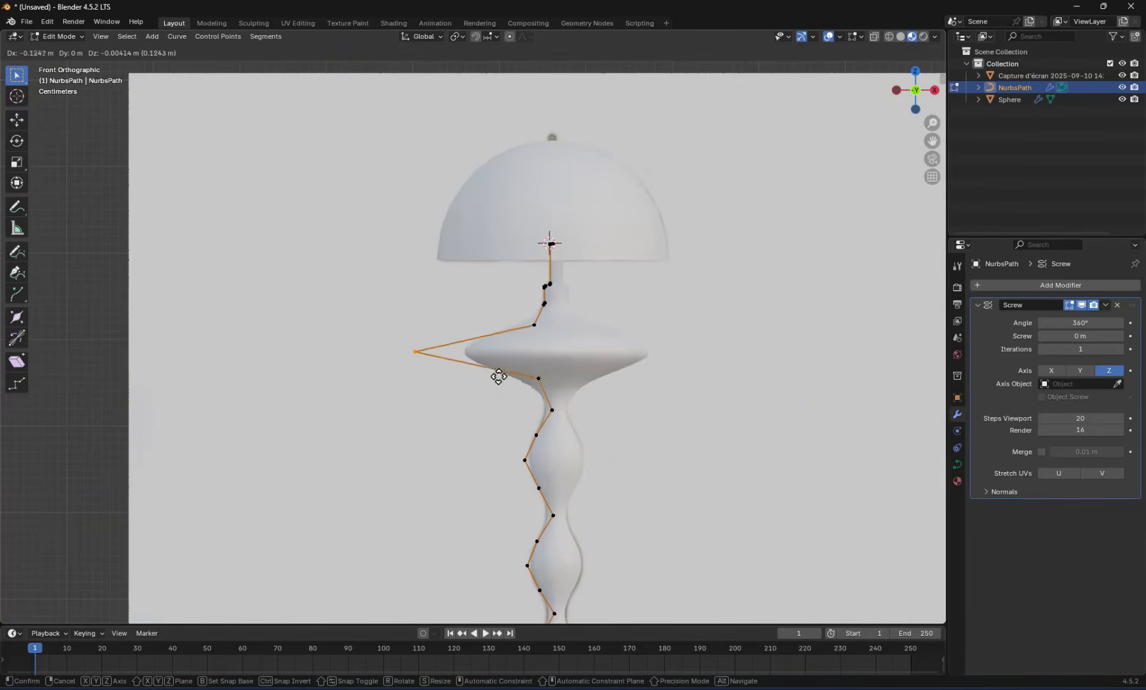
{"action": "left_click", "coordinate": [561, 386]}
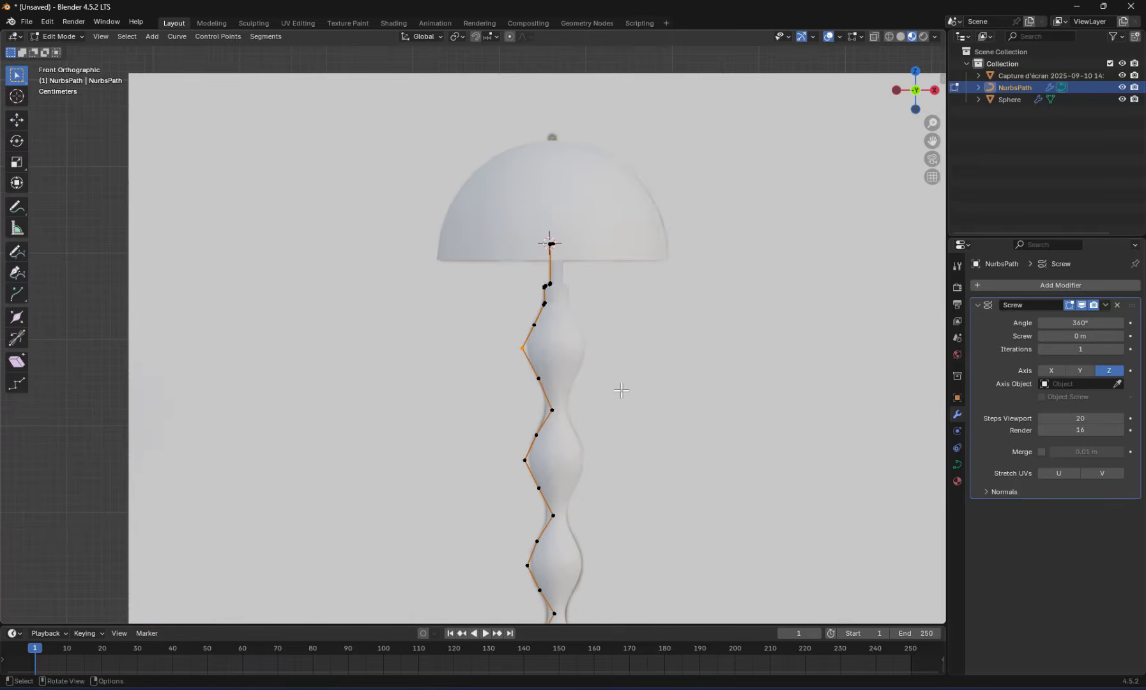
{"action": "key", "text": "Tab"}
Duplicate the stem and shade together, place the copy beside the original along X, and reselect the original pair
{"action": "scroll", "coordinate": [616, 386], "scroll_direction": "down", "scroll_amount": 4}
{"action": "middle_click_drag", "start_coordinate": [614, 383], "coordinate": [514, 345]}
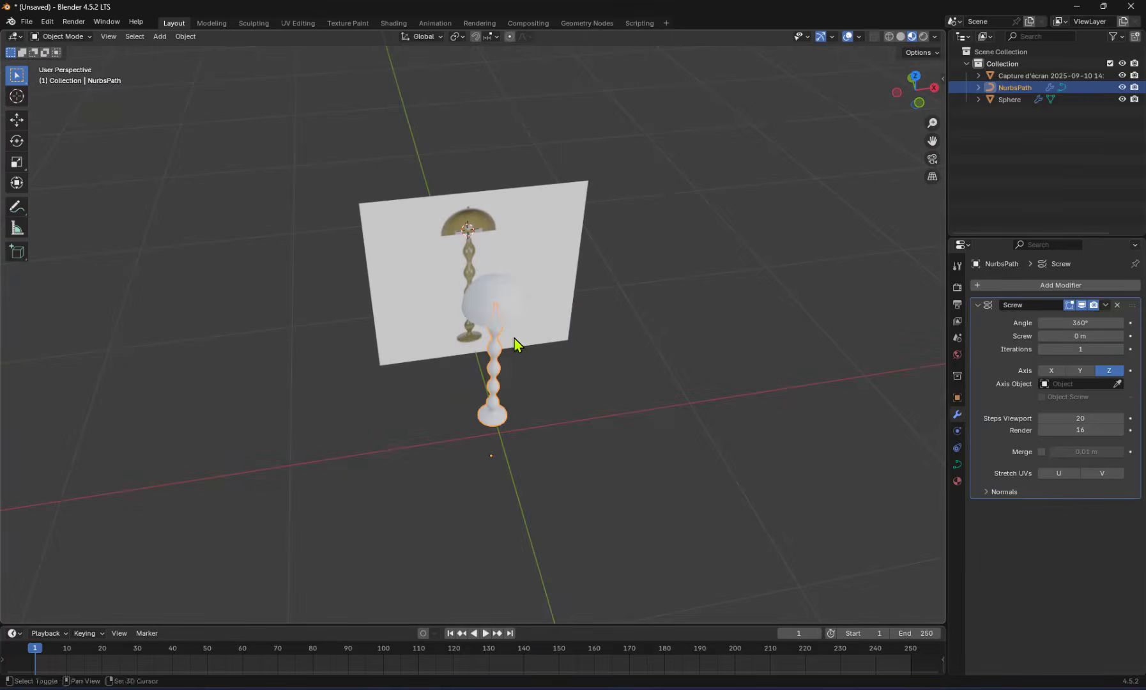
{"action": "left_click", "coordinate": [510, 311], "text": "shift"}
{"action": "key", "text": "shift+d"}
{"action": "key", "text": "x"}
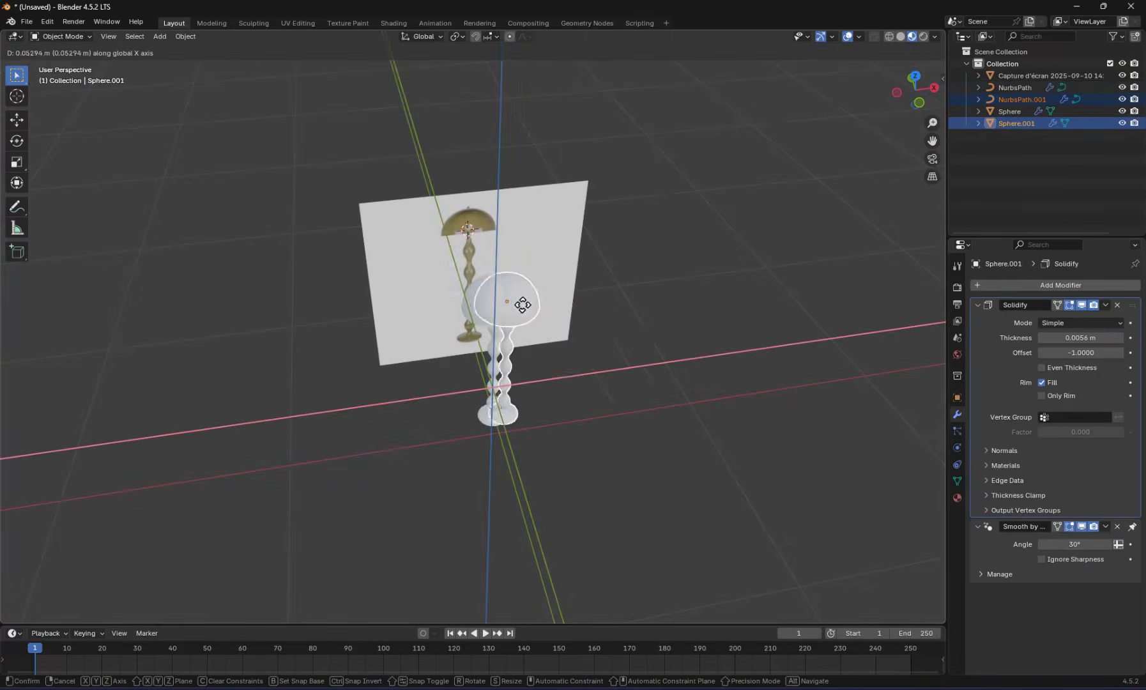
{"action": "left_click", "coordinate": [633, 342]}
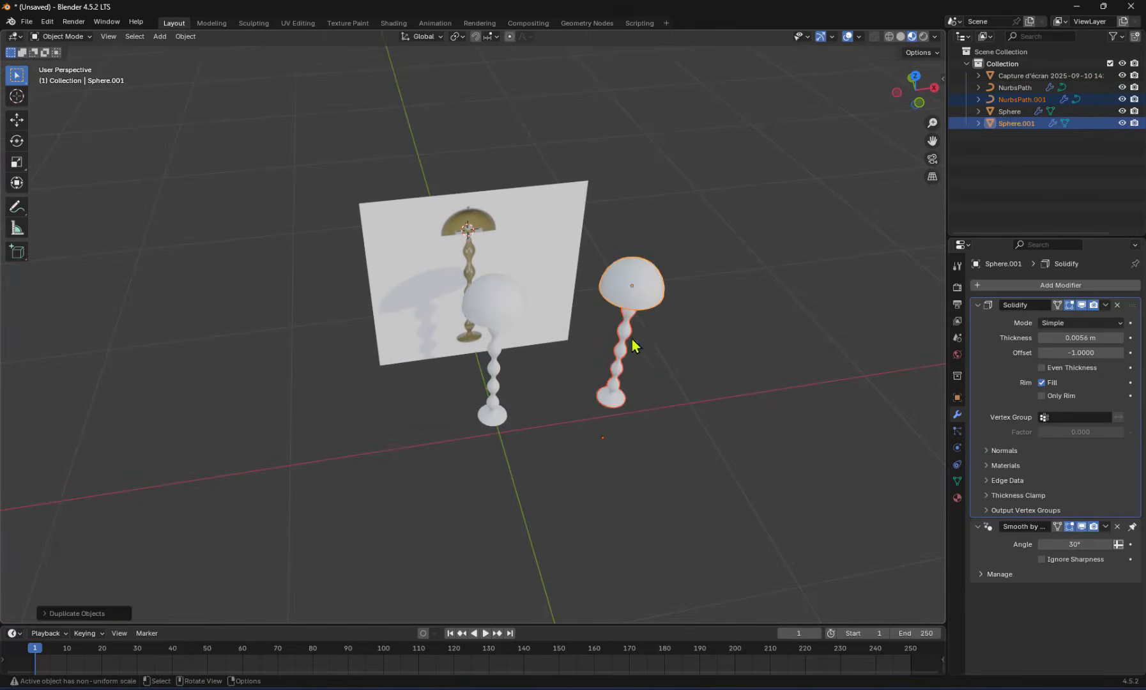
{"action": "left_click", "coordinate": [497, 317]}
{"action": "left_click", "coordinate": [498, 345], "text": "shift"}
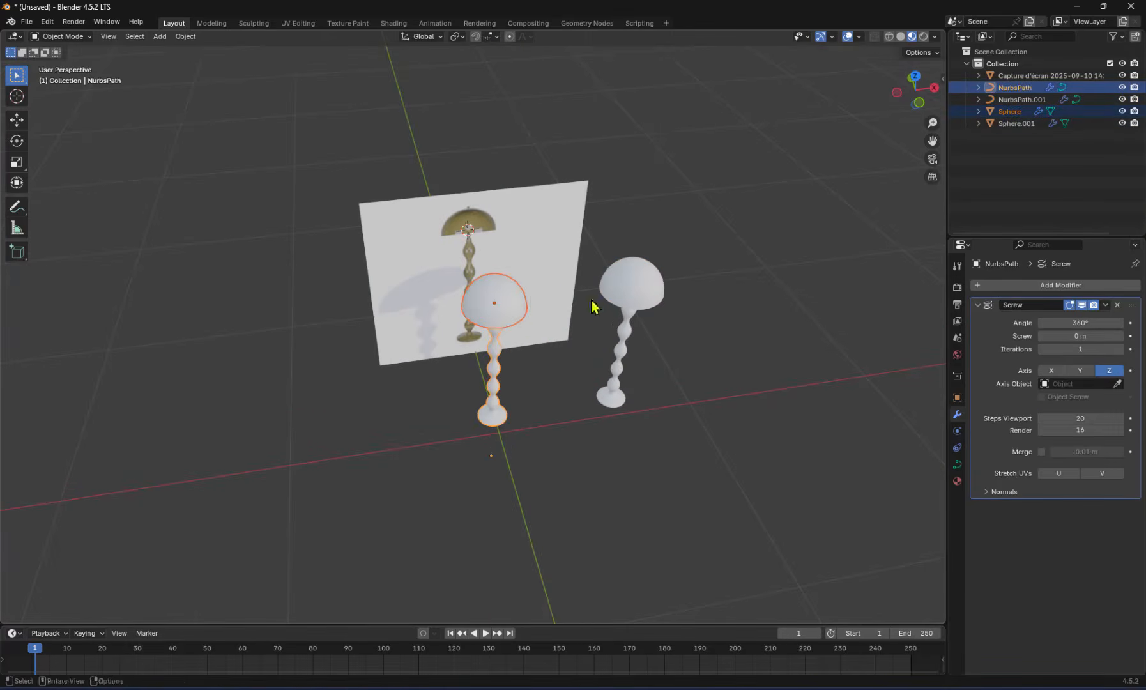
Convert the duplicated lamp's stem curve to a mesh, and select the duplicated shade
{"action": "middle_click_drag", "start_coordinate": [647, 328], "coordinate": [538, 368], "text": "shift"}
{"action": "scroll", "coordinate": [568, 341], "scroll_direction": "up", "scroll_amount": 5}
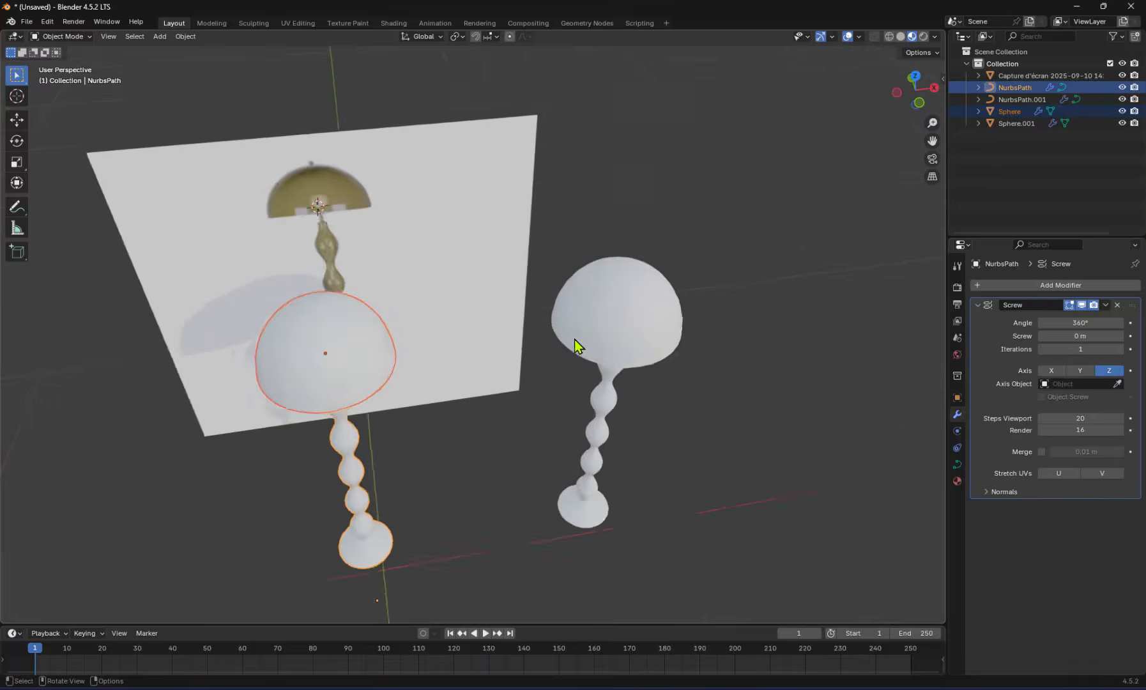
{"action": "middle_click_drag", "start_coordinate": [632, 339], "coordinate": [509, 313], "text": "shift"}
{"action": "left_click", "coordinate": [526, 363]}
{"action": "left_click", "coordinate": [520, 417], "text": "shift"}
{"action": "right_click", "coordinate": [508, 312]}
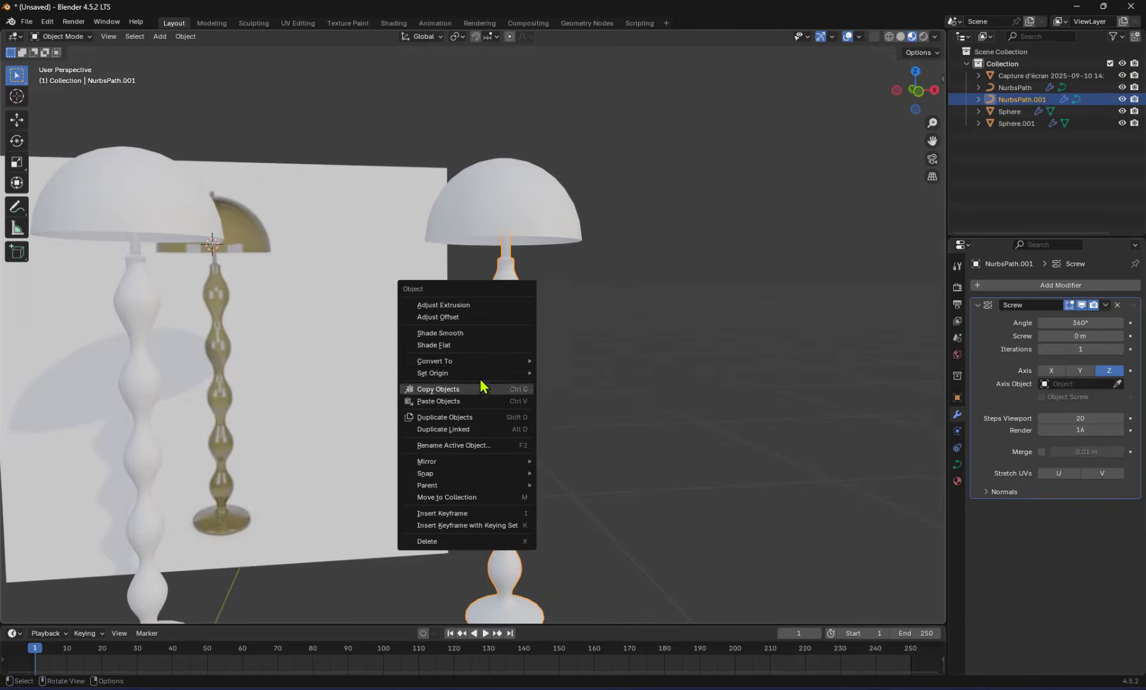
{"action": "mouse_move", "coordinate": [480, 364]}
{"action": "left_click", "coordinate": [560, 361]}
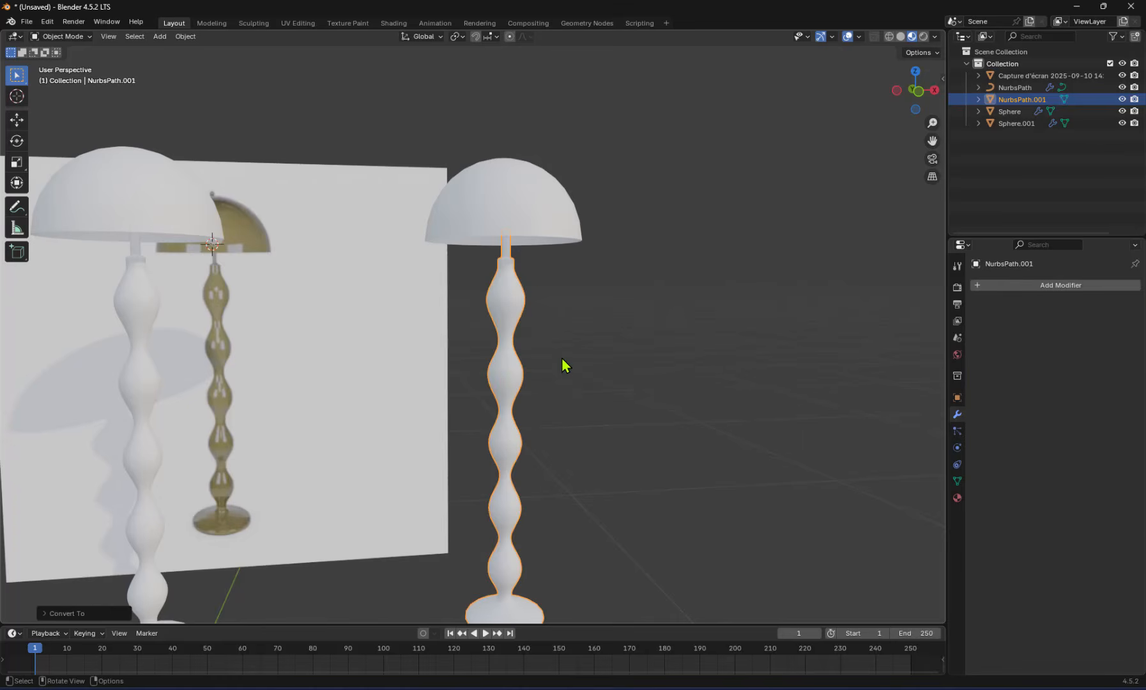
{"action": "left_click", "coordinate": [512, 212]}
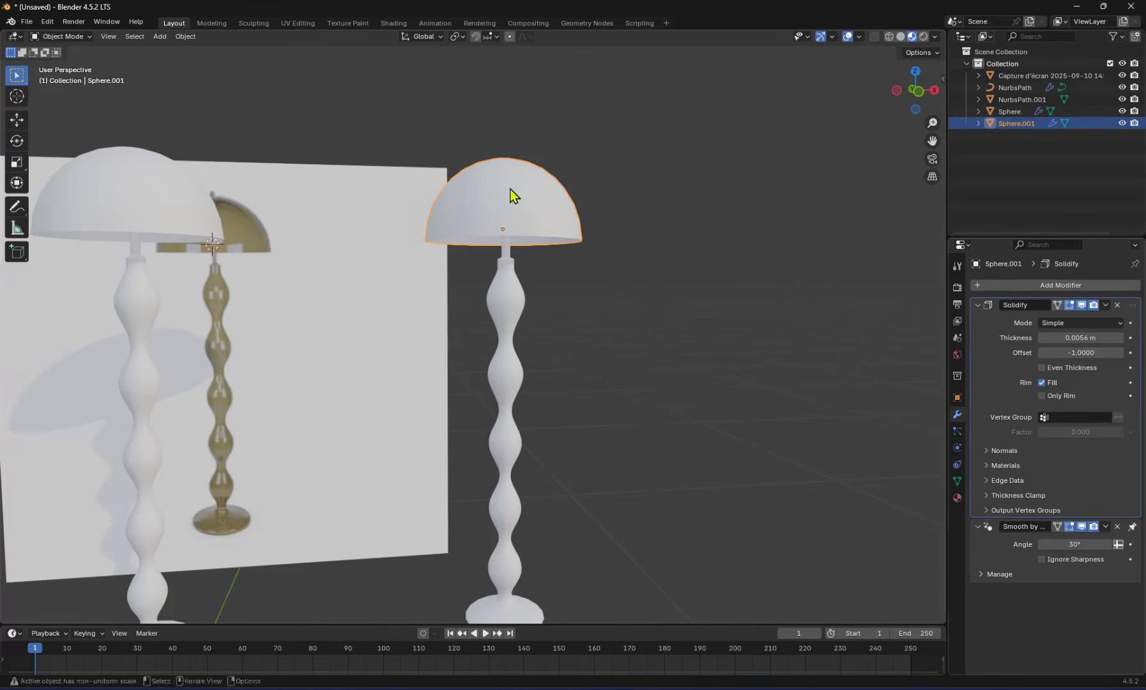
Apply the Solidify modifier on the duplicated shade and join that shade with the copied stem mesh into one object
{"action": "left_click", "coordinate": [1106, 305]}
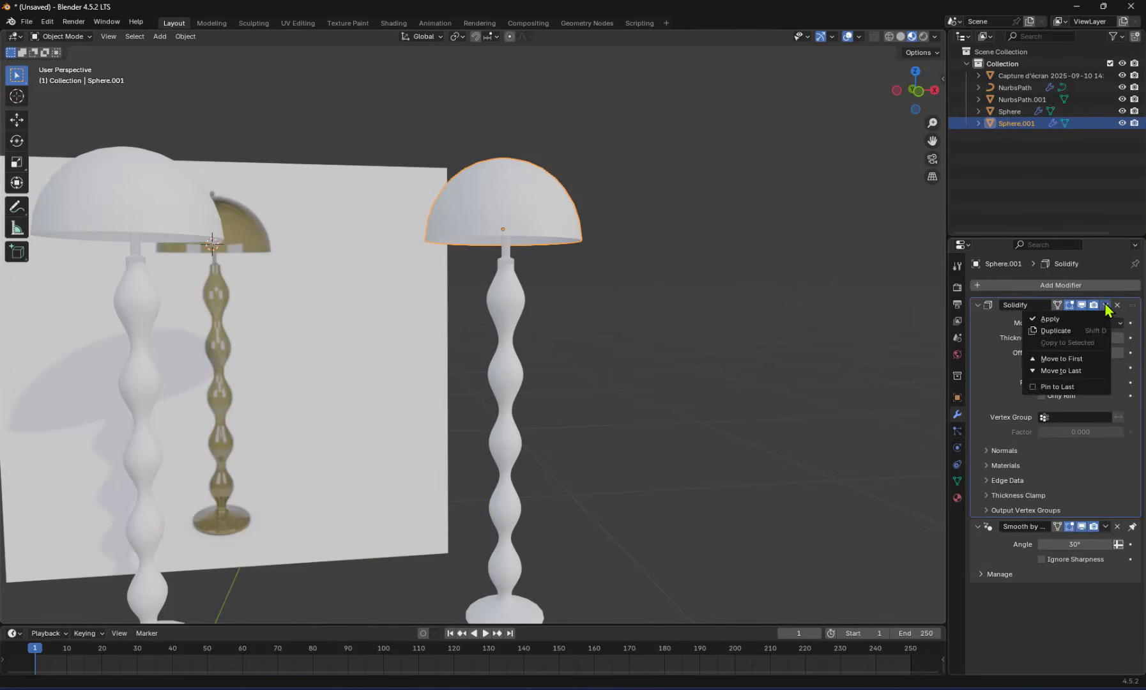
{"action": "left_click", "coordinate": [1103, 304]}
{"action": "left_click", "coordinate": [1062, 319]}
{"action": "middle_click_drag", "start_coordinate": [545, 227], "coordinate": [509, 296]}
{"action": "left_click", "coordinate": [504, 296], "text": "shift"}
{"action": "key", "text": "ctrl+j"}
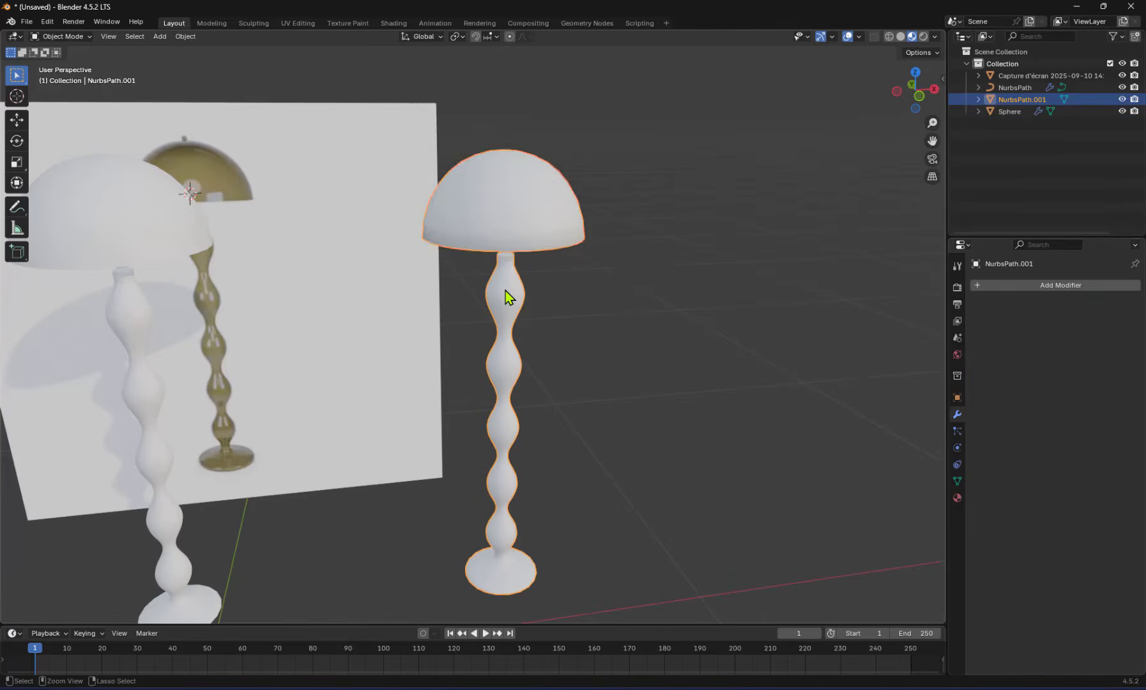
Set up a glTF Binary export of the joined lamp to the Desktop with the file name lampe verte
{"action": "scroll", "coordinate": [554, 177], "scroll_direction": "up", "scroll_amount": 5}
{"action": "middle_click_drag", "start_coordinate": [554, 178], "coordinate": [546, 285], "text": "shift"}
{"action": "middle_click_drag", "start_coordinate": [546, 285], "coordinate": [574, 304]}
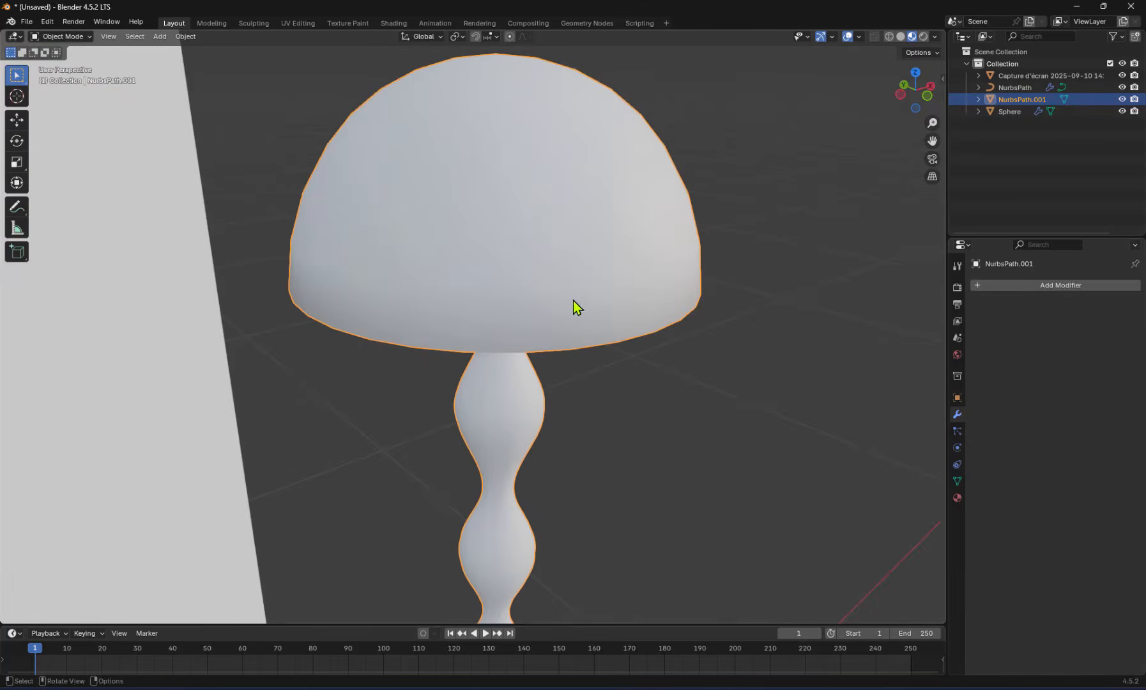
{"action": "left_click", "coordinate": [27, 21]}
{"action": "mouse_move", "coordinate": [75, 202]}
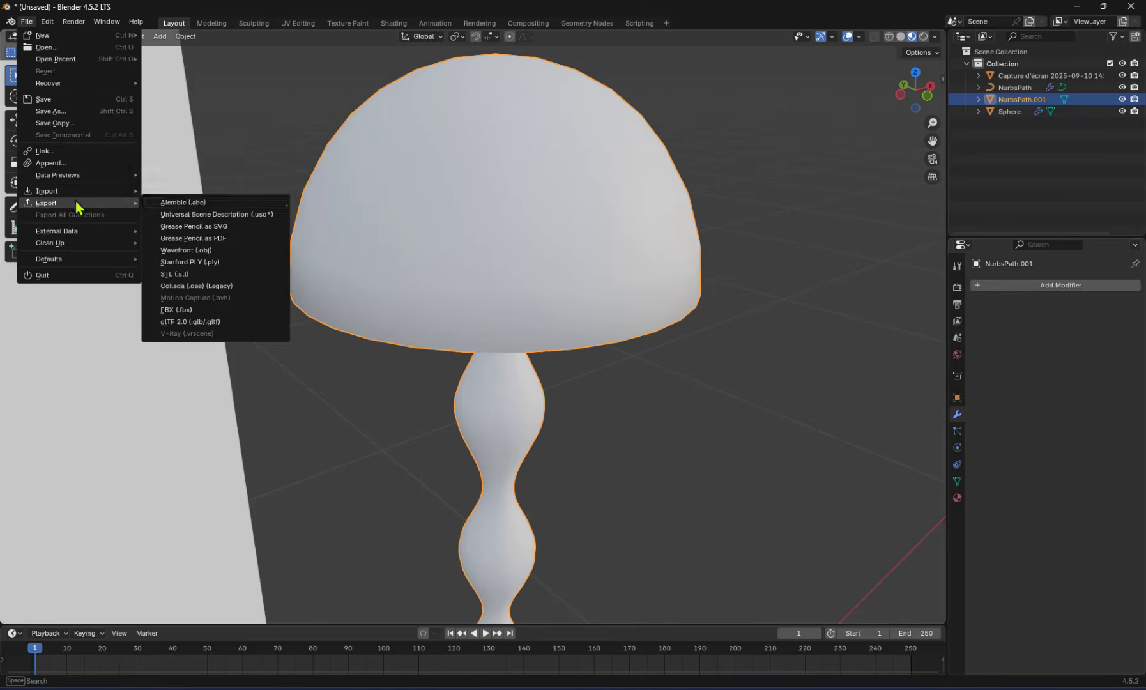
{"action": "left_click", "coordinate": [196, 323]}
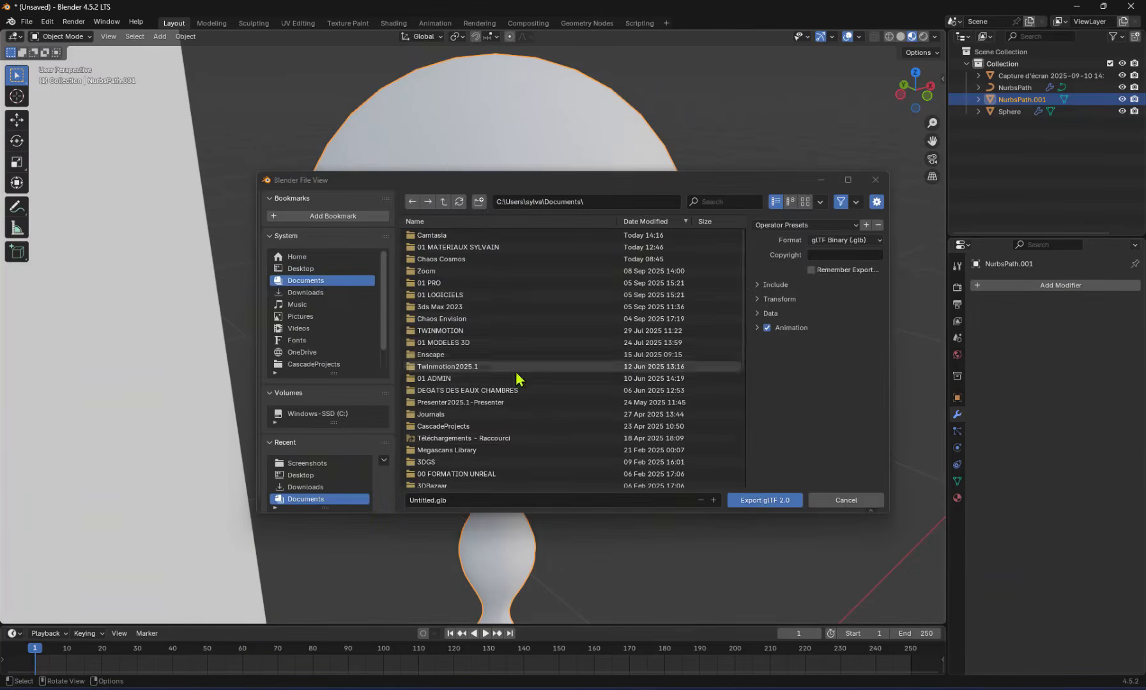
{"action": "left_click", "coordinate": [305, 269]}
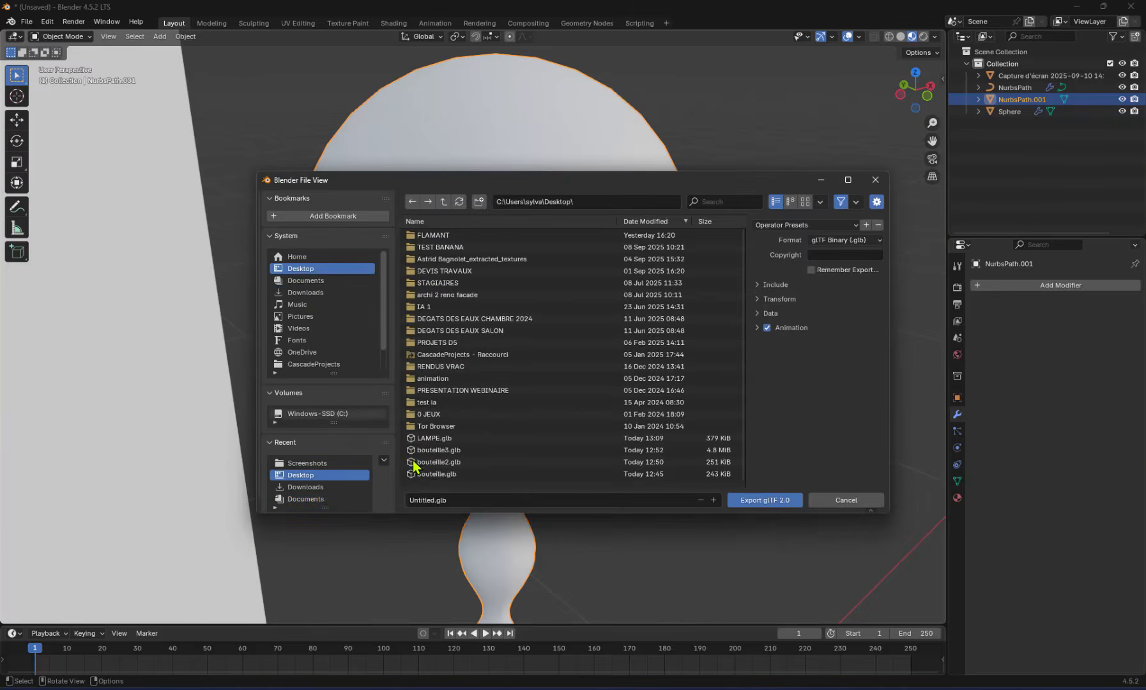
{"action": "left_click", "coordinate": [449, 499]}
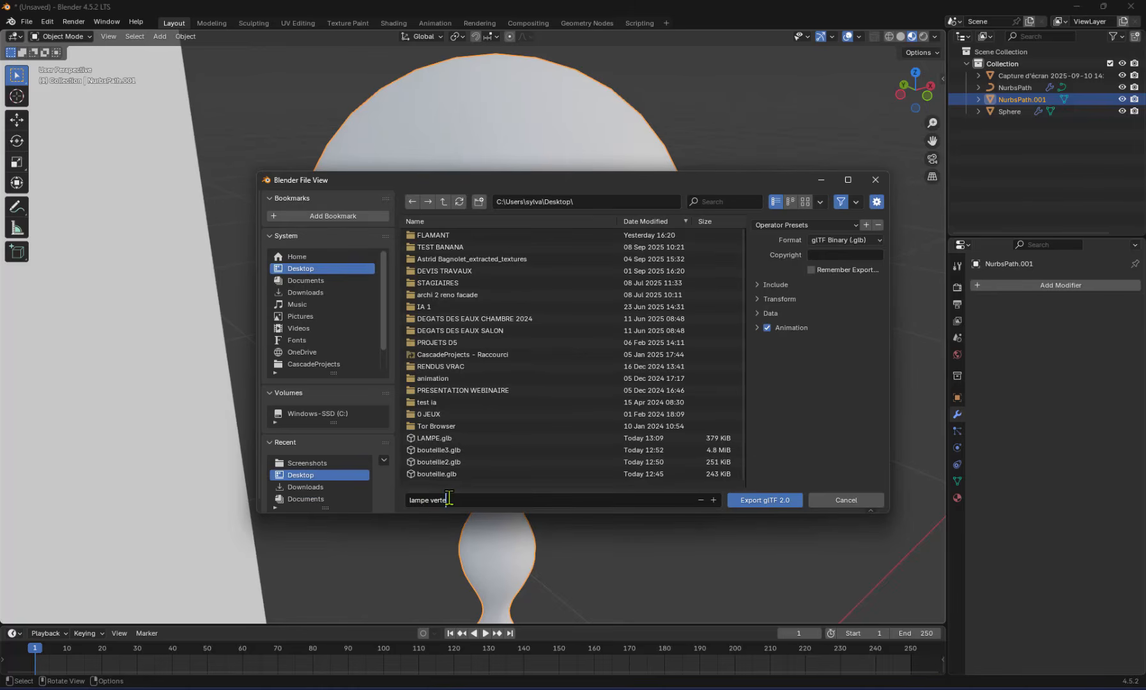
Limit the glTF export to Selected Objects and export the file
{"action": "left_click", "coordinate": [758, 285]}
{"action": "left_click", "coordinate": [811, 301]}
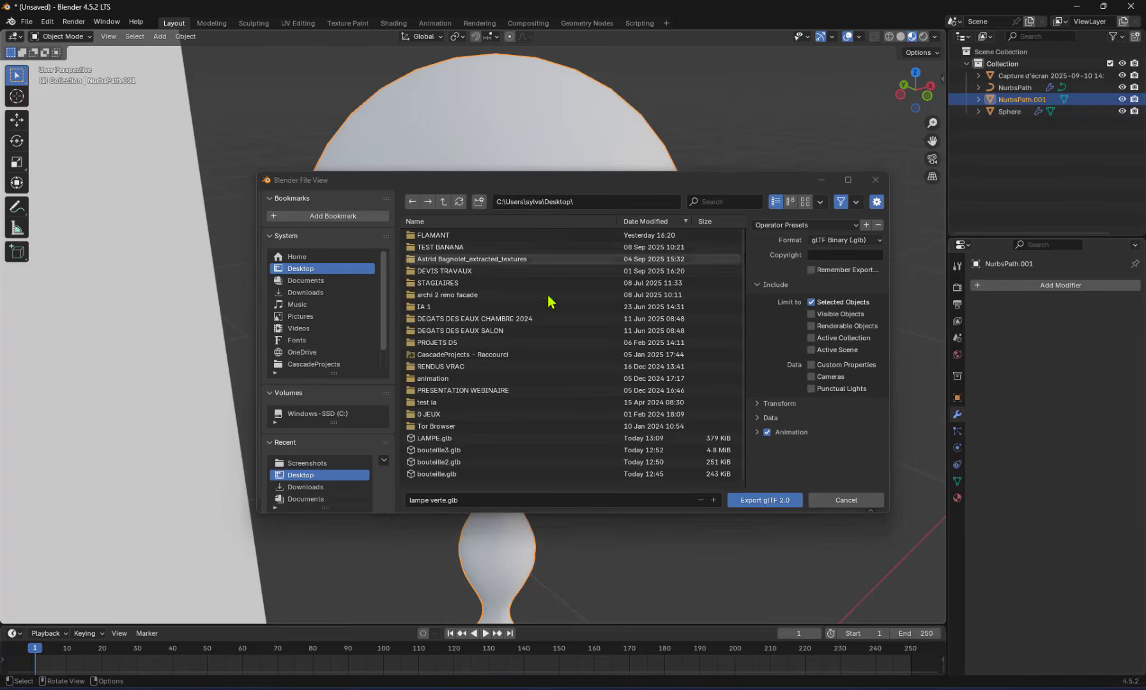
{"action": "left_click", "coordinate": [775, 500]}
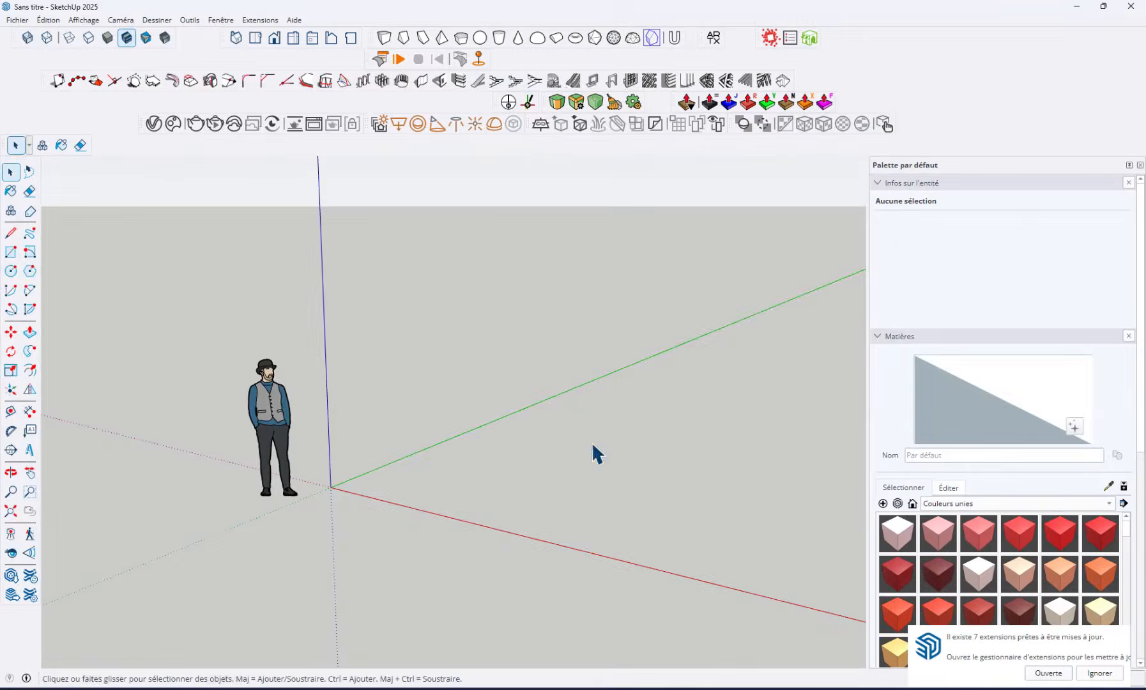
Switch to SketchUp and import lampe verte.glb from the Desktop into the empty model
{"action": "left_click", "coordinate": [15, 20]}
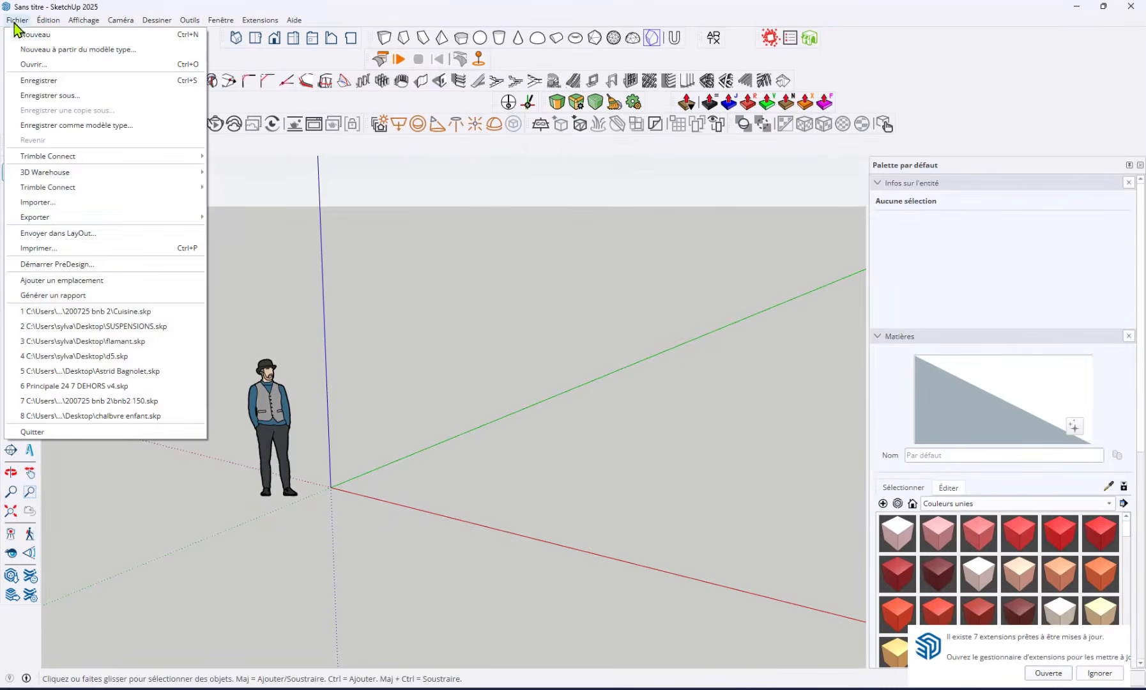
{"action": "left_click", "coordinate": [51, 204]}
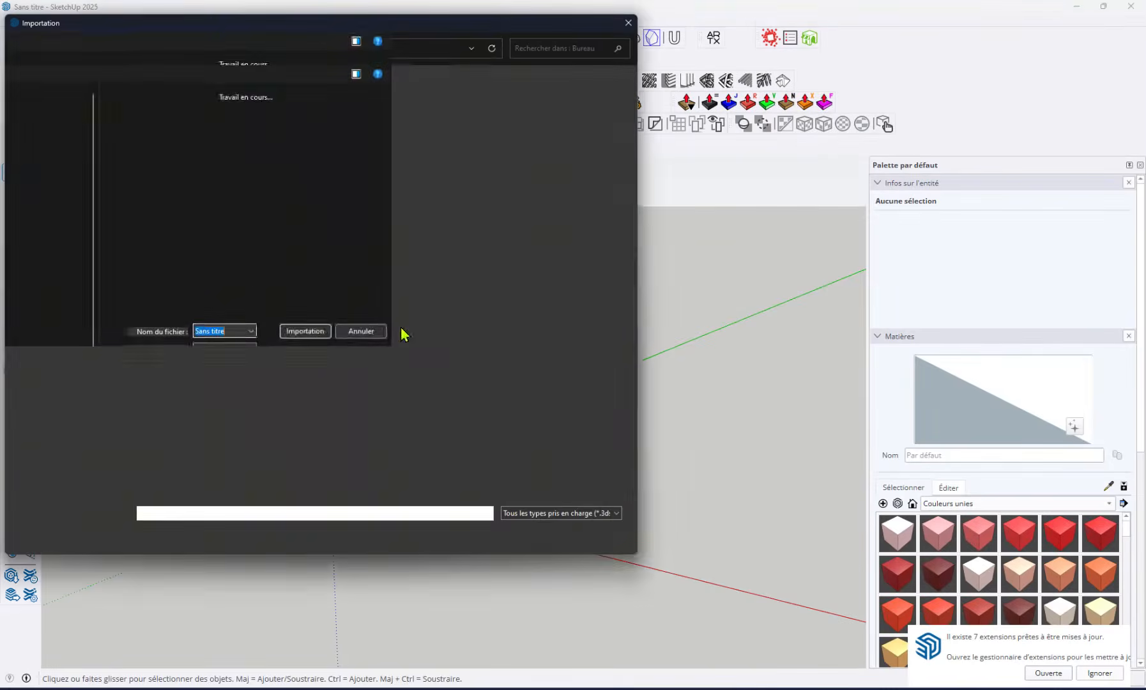
{"action": "scroll", "coordinate": [269, 425], "scroll_direction": "down", "scroll_amount": 3}
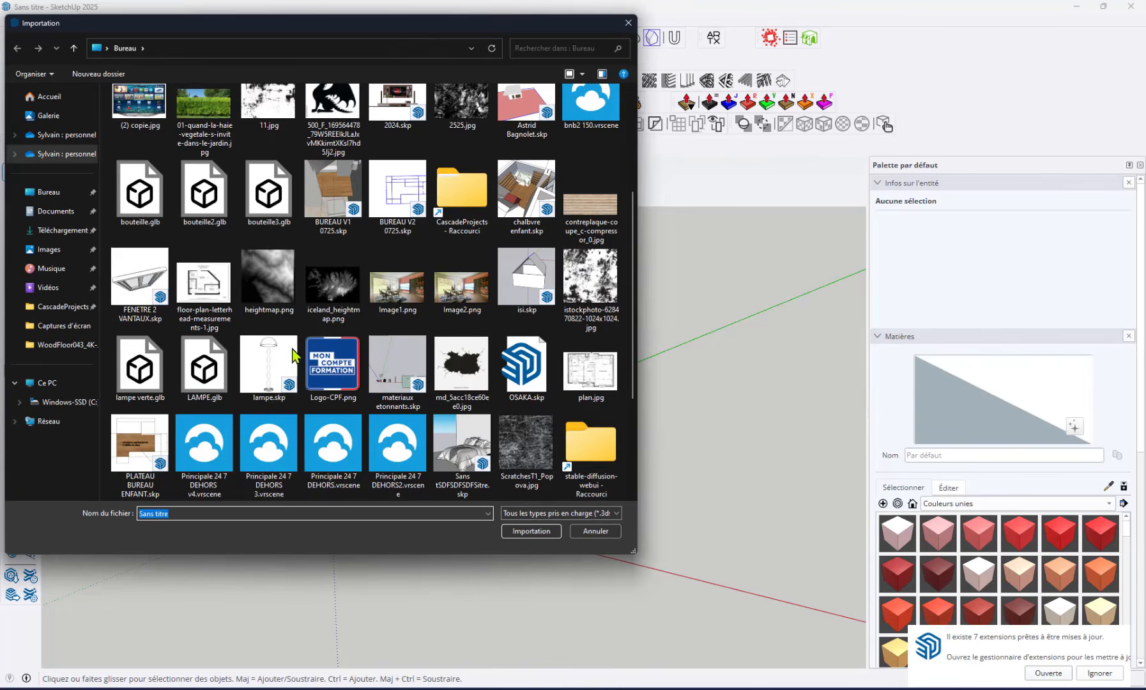
{"action": "left_click", "coordinate": [131, 371]}
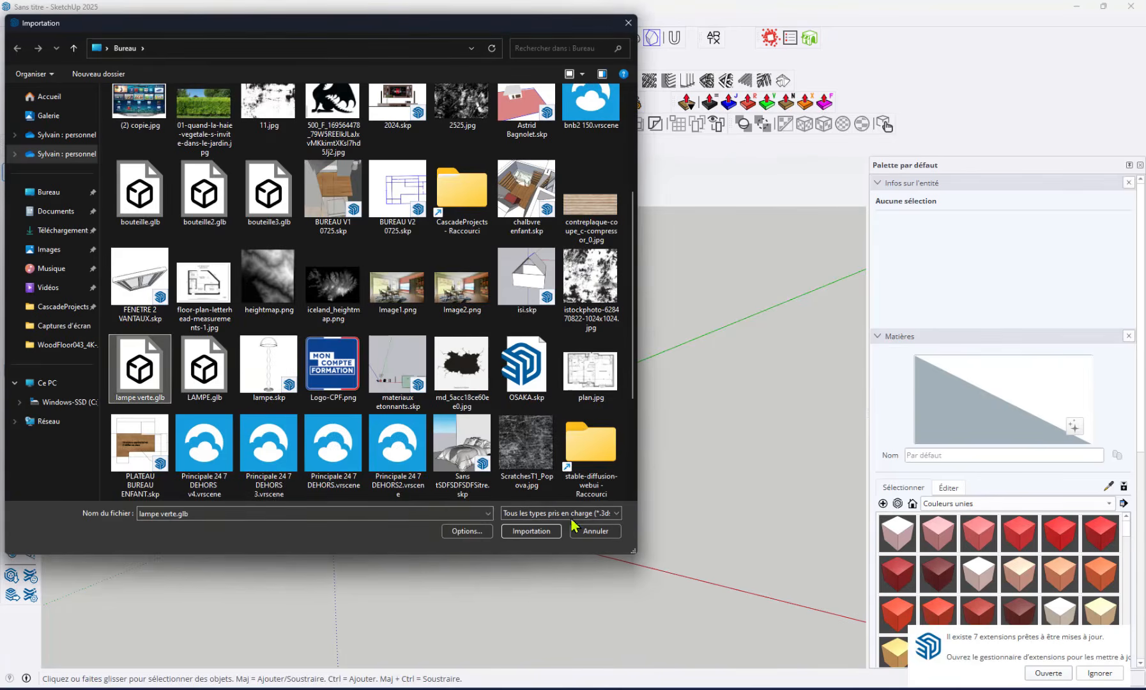
{"action": "left_click", "coordinate": [529, 530]}
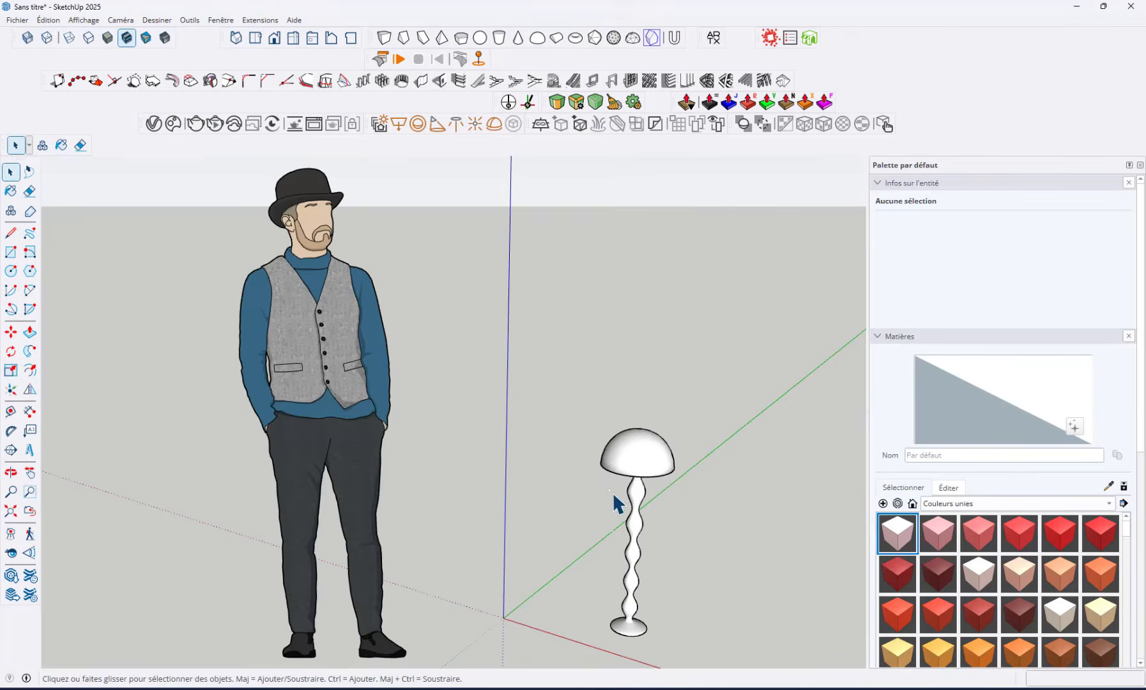
Scale the imported lamp component up uniformly from its upper corner to floor-lamp size beside the standing figure, and deselect it
{"action": "scroll", "coordinate": [575, 524], "scroll_direction": "up", "scroll_amount": 2}
{"action": "left_click", "coordinate": [587, 473]}
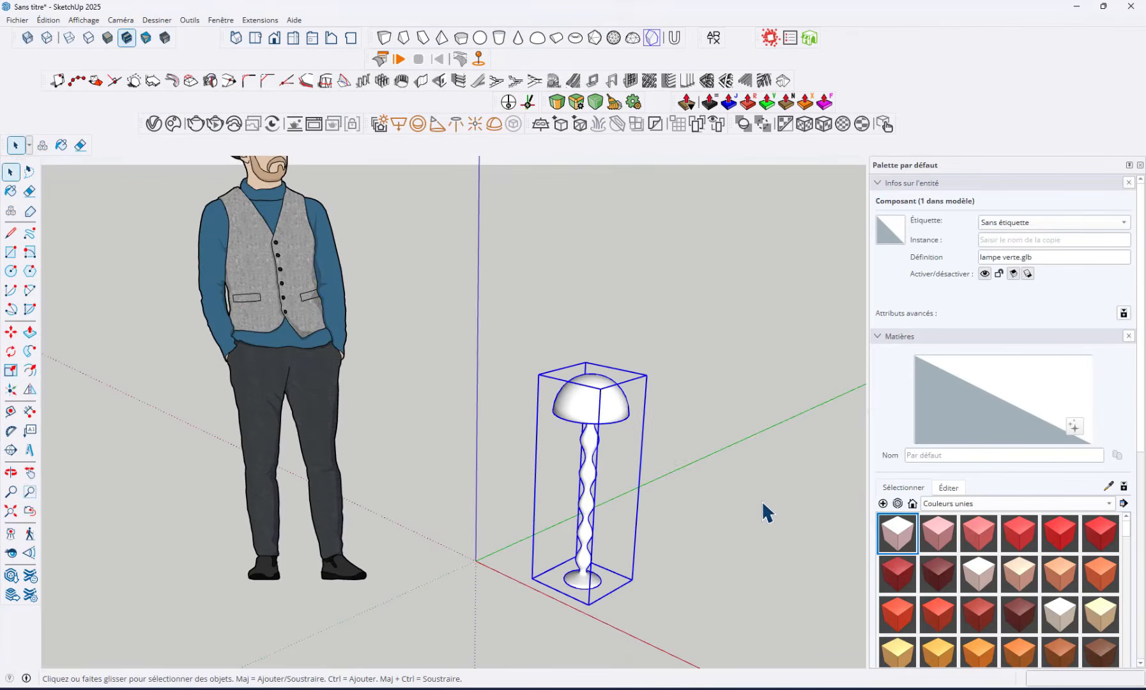
{"action": "key", "text": "s"}
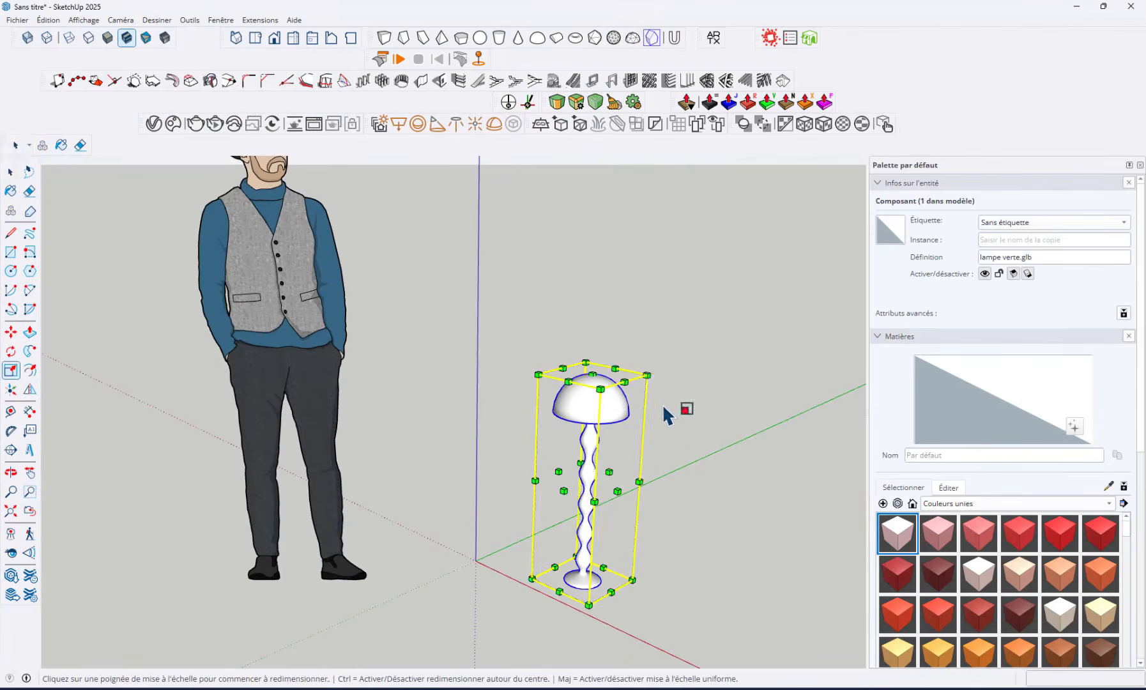
{"action": "left_click_drag", "start_coordinate": [645, 374], "coordinate": [728, 229]}
{"action": "key", "text": "space"}
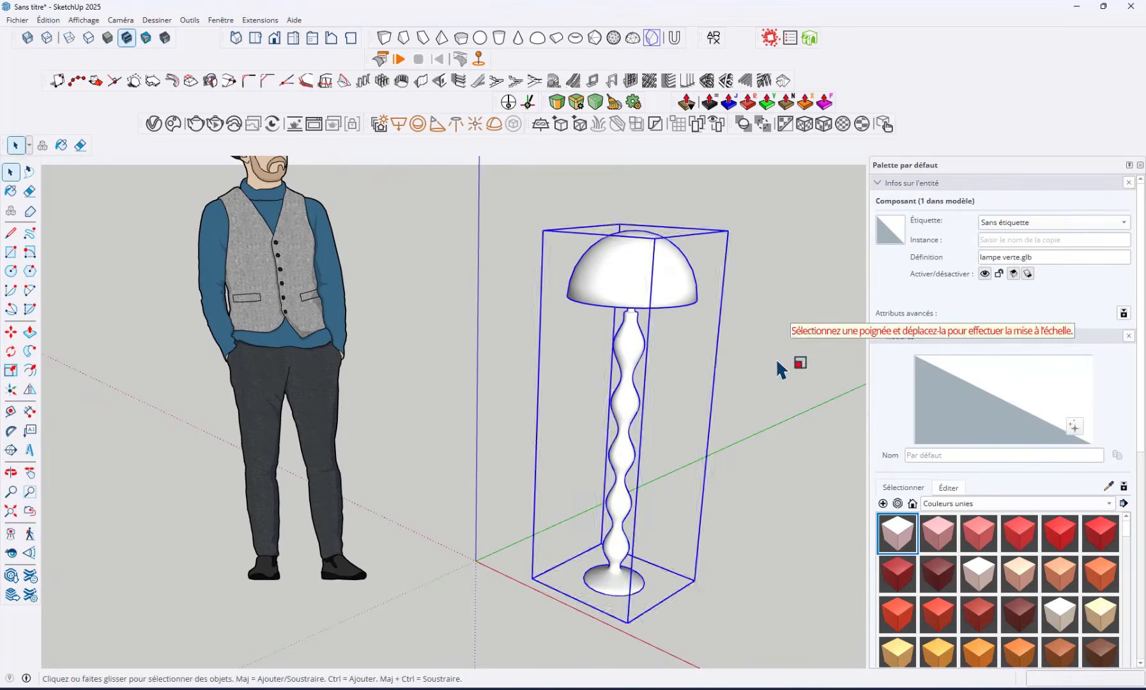
{"action": "left_click", "coordinate": [779, 360]}
{"action": "middle_click_drag", "start_coordinate": [710, 416], "coordinate": [609, 455], "text": "shift"}
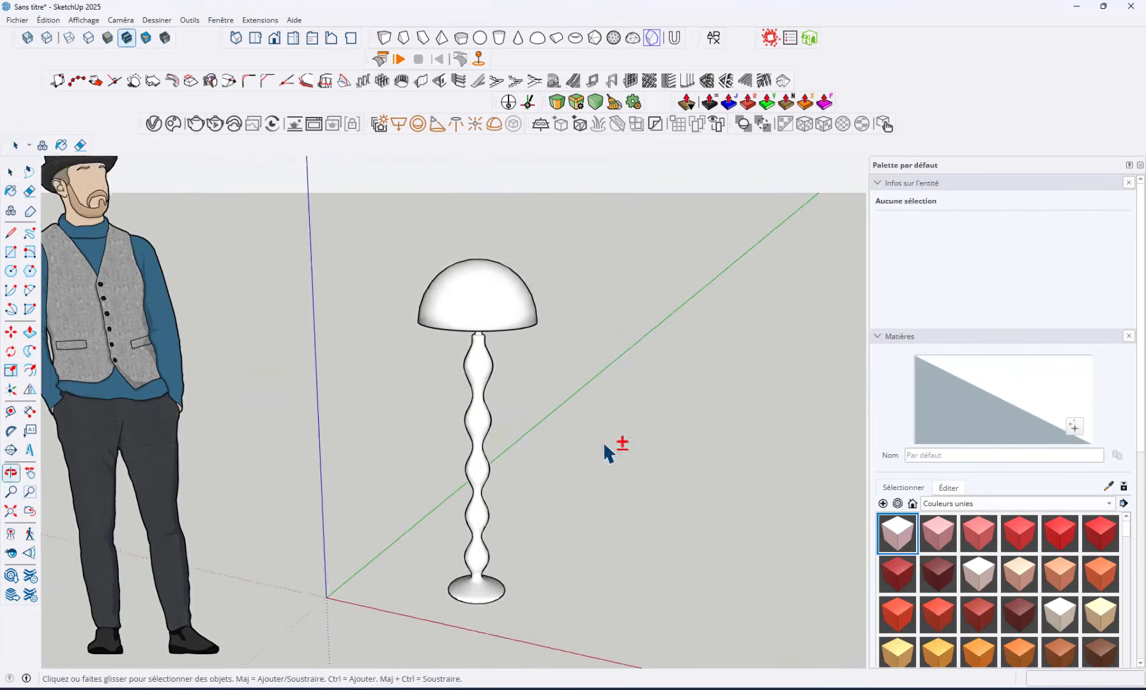
{"action": "key", "text": "space"}
{"action": "scroll", "coordinate": [523, 409], "scroll_direction": "up", "scroll_amount": 5}
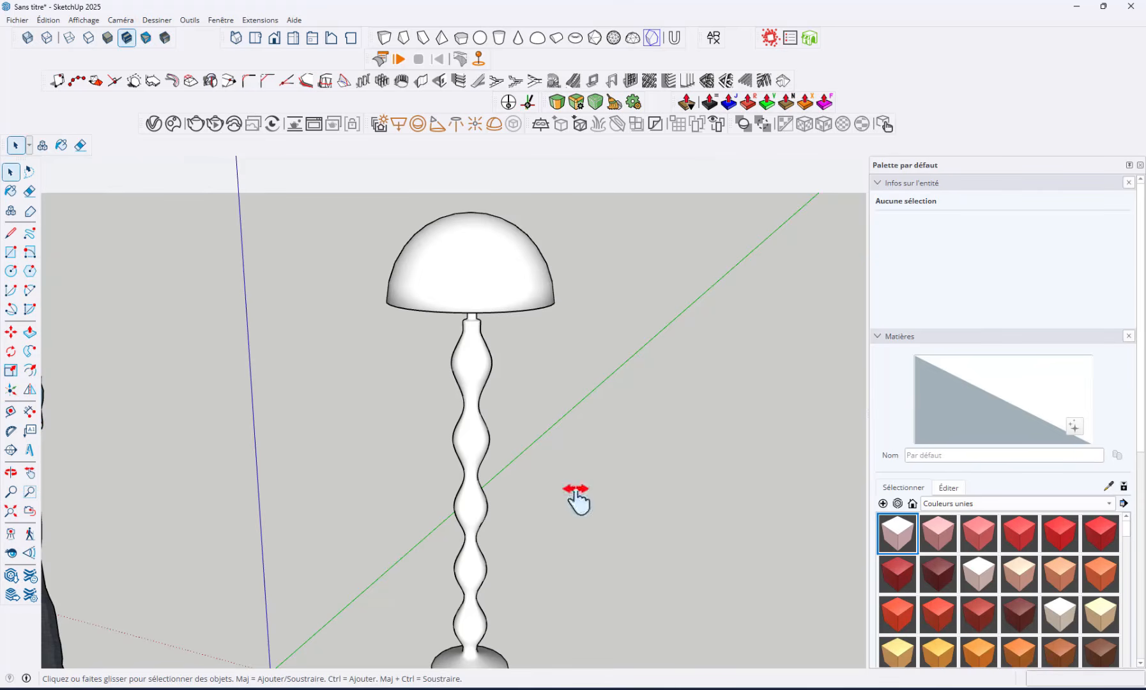
{"action": "middle_click_drag", "start_coordinate": [576, 498], "coordinate": [570, 489], "text": "shift"}
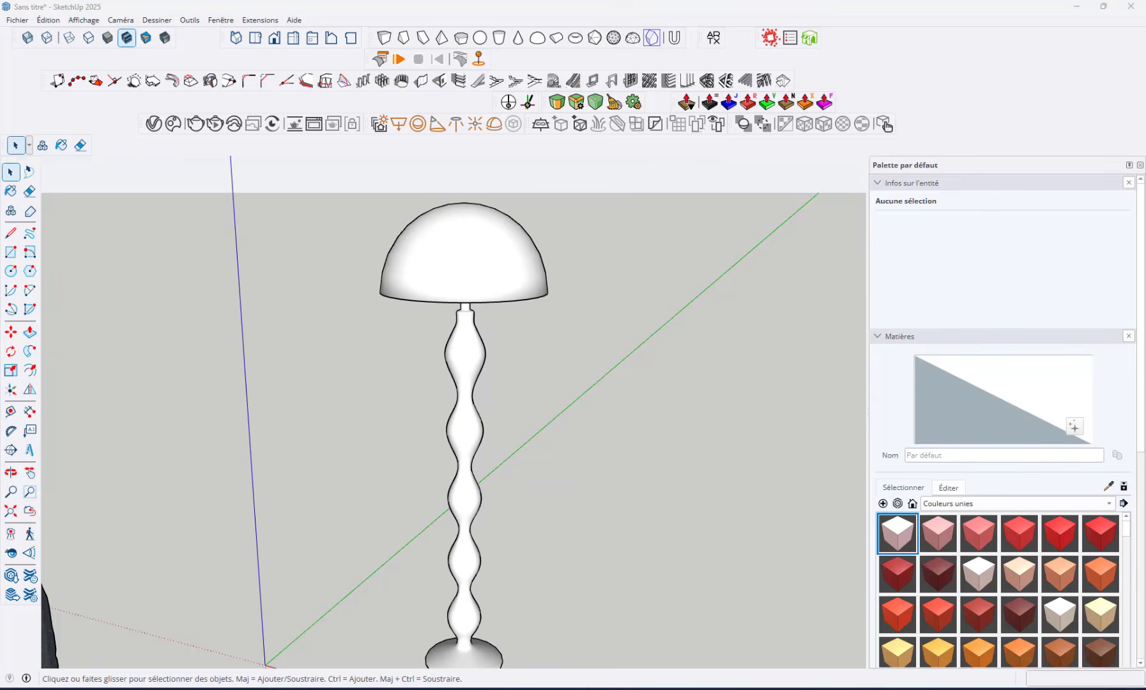
Switch to the imagecolorpicker.com page in the browser, load the lamp reference image, sample the green of its shade and read its HEX and RGB codes
{"action": "left_click_drag", "start_coordinate": [1143, 55], "coordinate": [480, 53]}
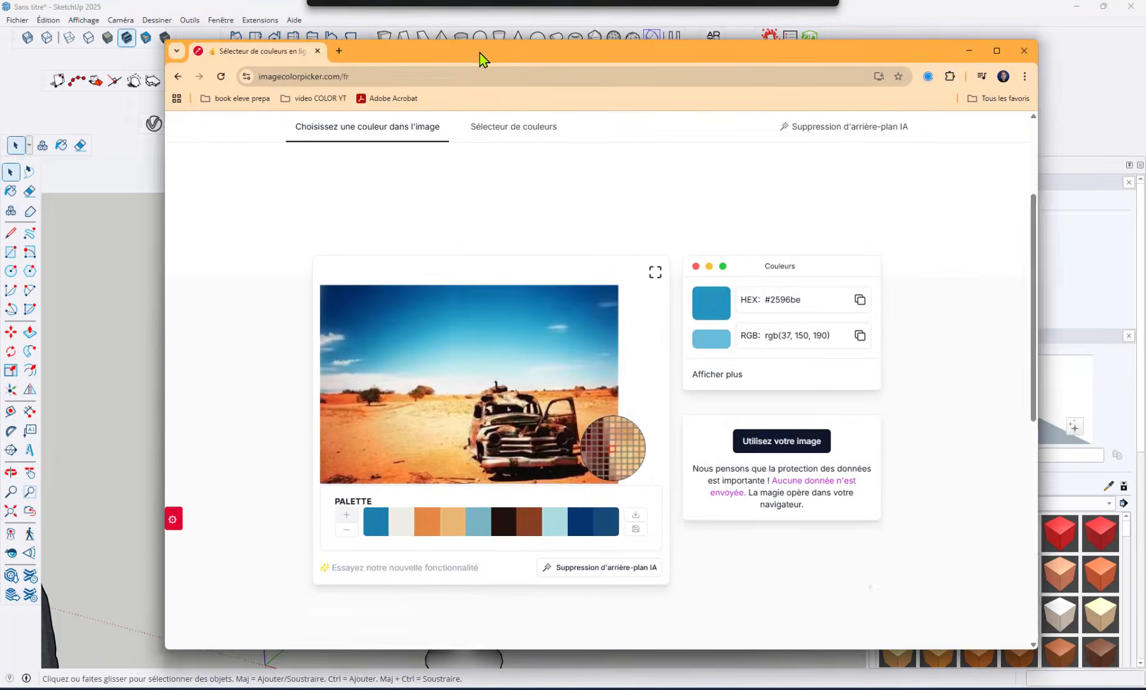
{"action": "left_click", "coordinate": [293, 76]}
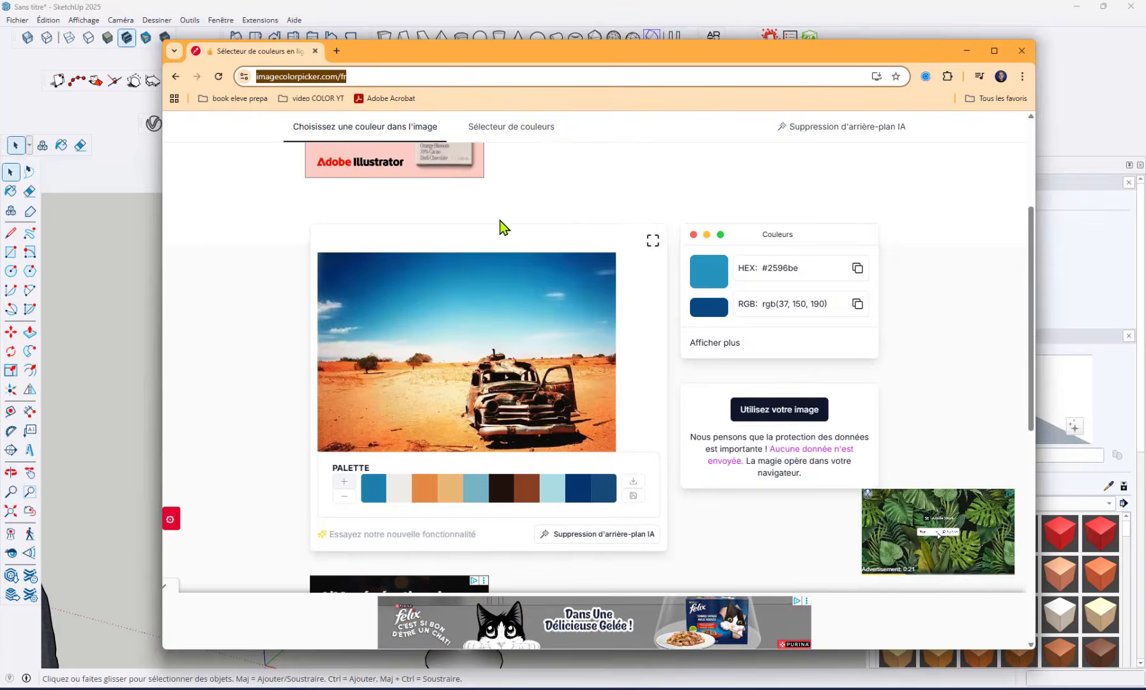
{"action": "left_click_drag", "start_coordinate": [499, 220], "coordinate": [536, 395]}
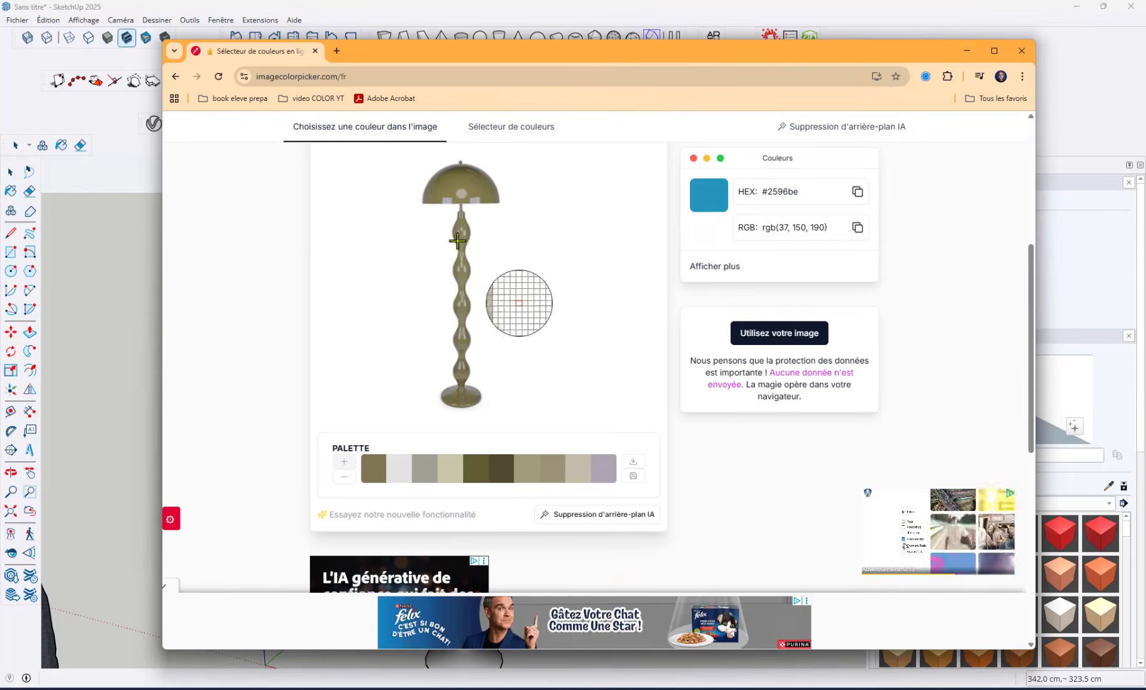
{"action": "left_click", "coordinate": [463, 196]}
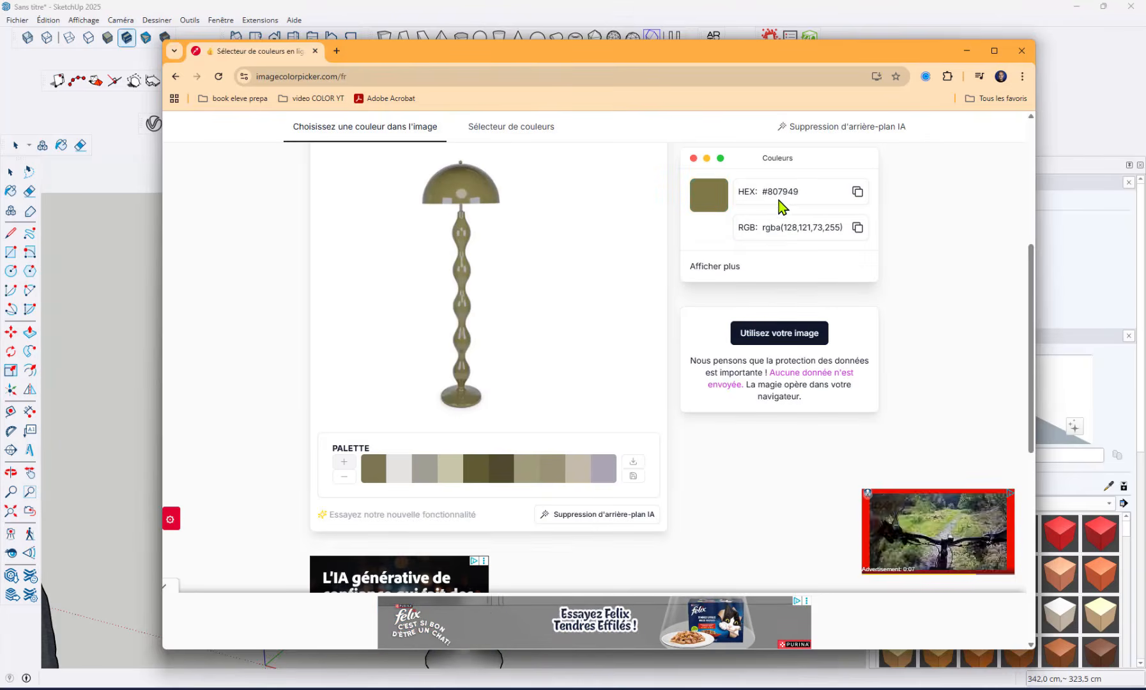
{"action": "left_click_drag", "start_coordinate": [800, 193], "coordinate": [755, 196]}
{"action": "left_click", "coordinate": [790, 230]}
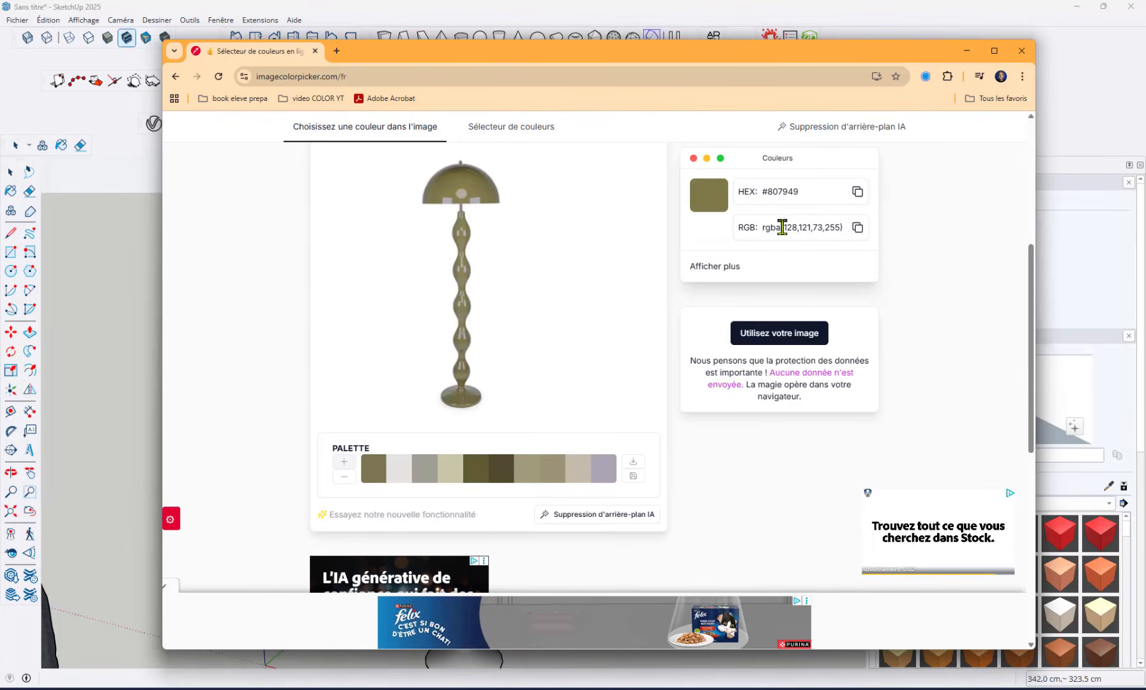
{"action": "left_click_drag", "start_coordinate": [781, 230], "coordinate": [823, 231]}
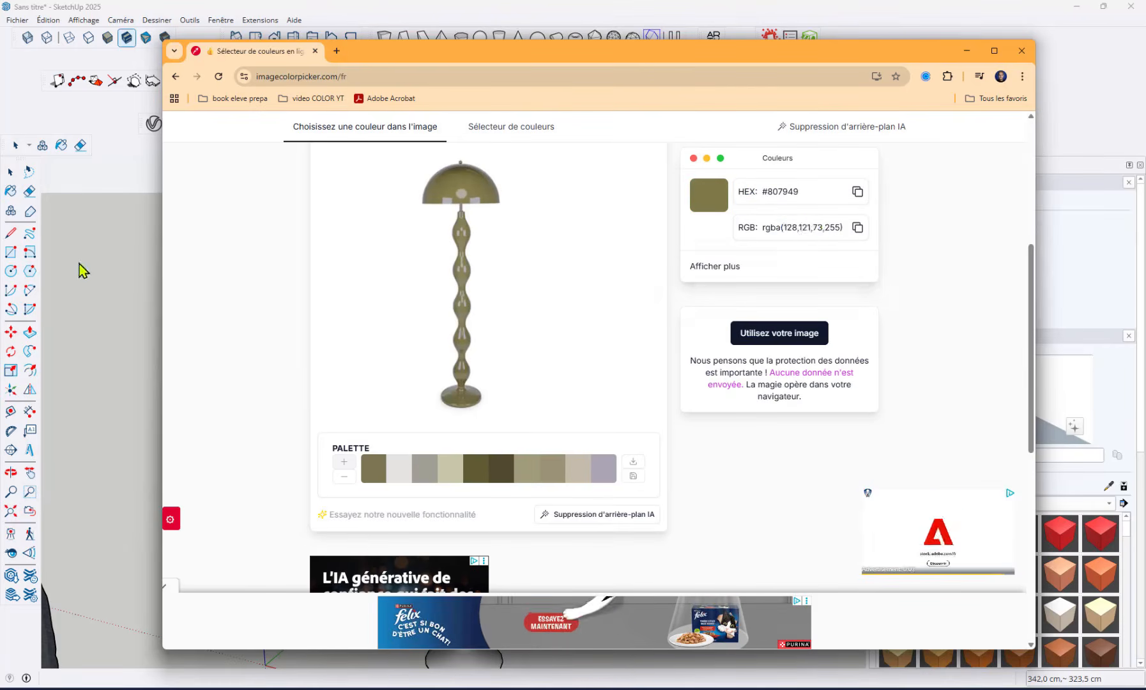
Return to SketchUp and create a new material named lampe verte with its colour defined in RGB mode
{"action": "left_click", "coordinate": [84, 251]}
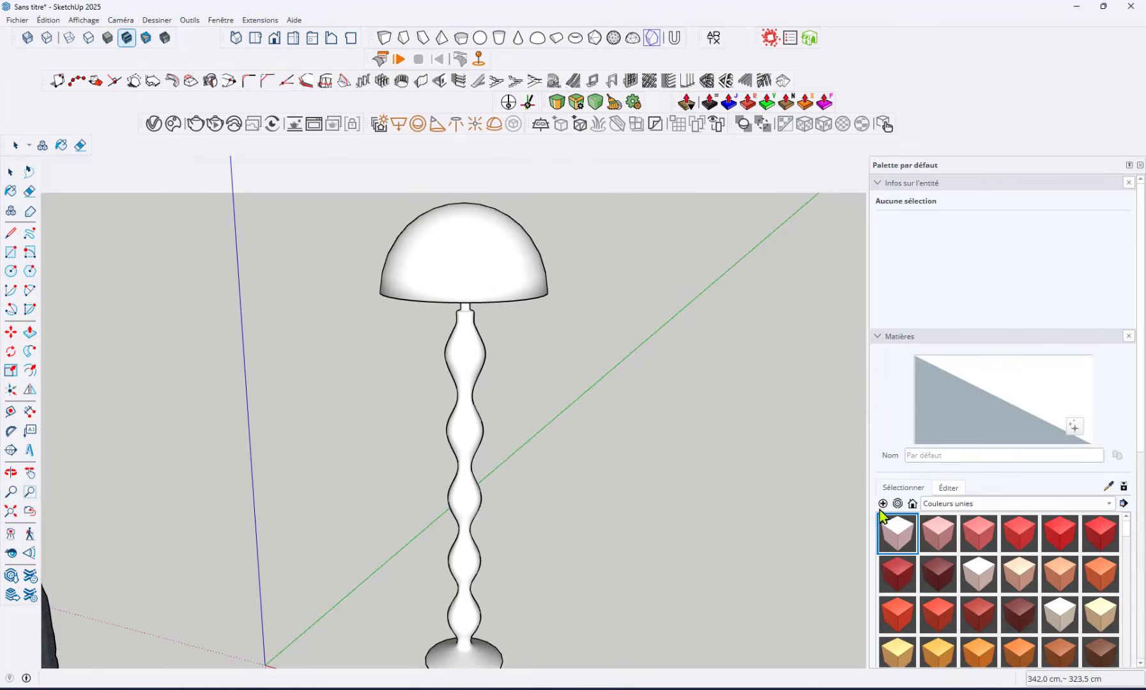
{"action": "left_click_drag", "start_coordinate": [596, 33], "coordinate": [717, 154]}
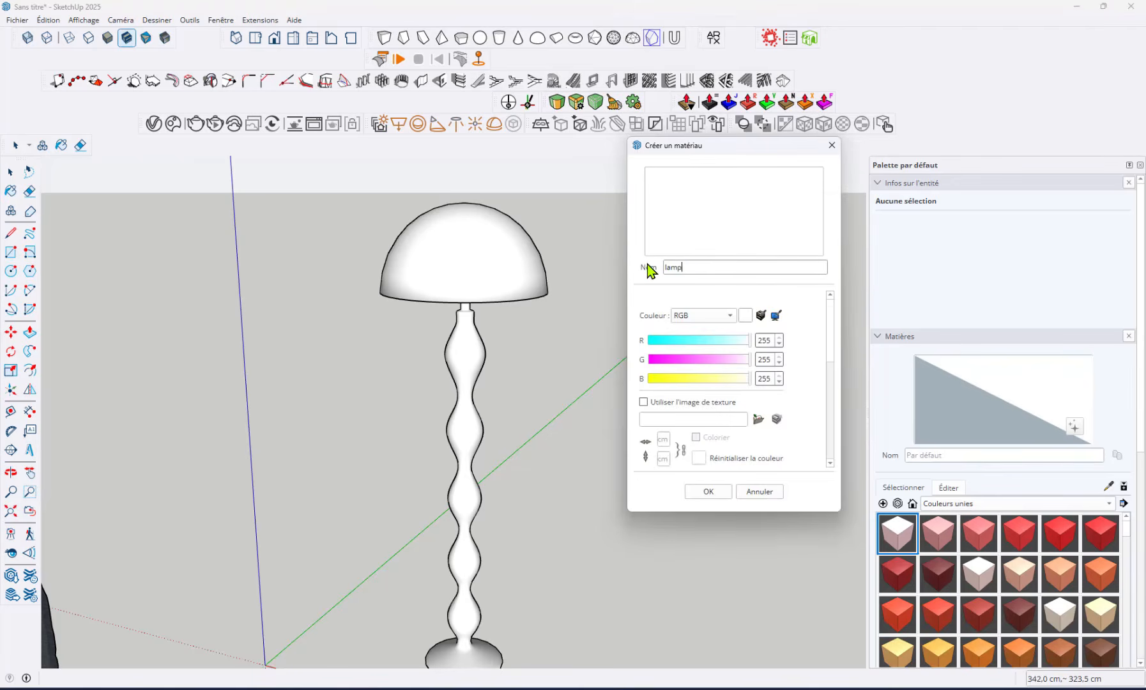
{"action": "left_click", "coordinate": [725, 319]}
{"action": "left_click", "coordinate": [695, 269]}
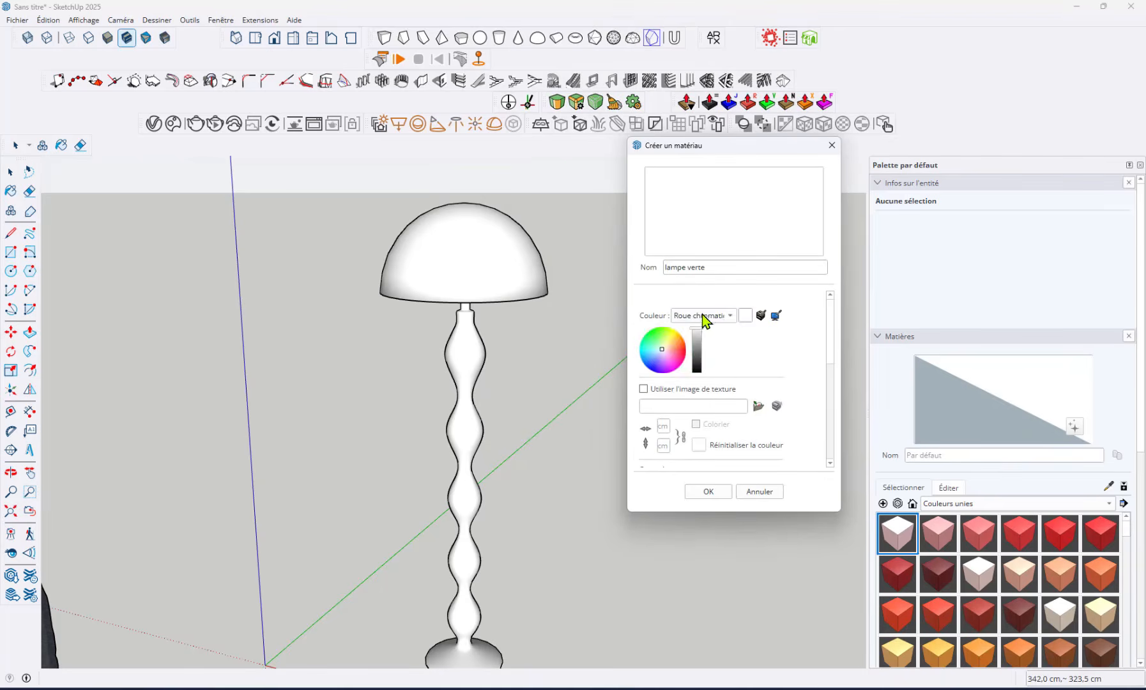
{"action": "left_click", "coordinate": [703, 317]}
{"action": "left_click", "coordinate": [689, 359]}
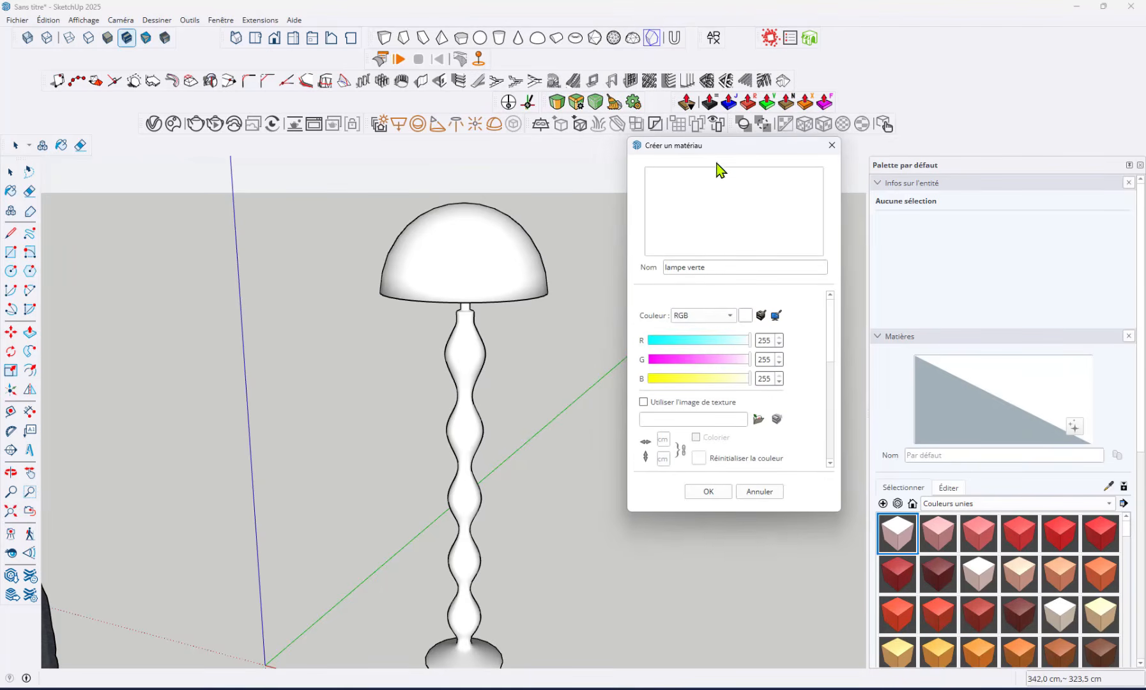
{"action": "left_click_drag", "start_coordinate": [716, 146], "coordinate": [701, 146]}
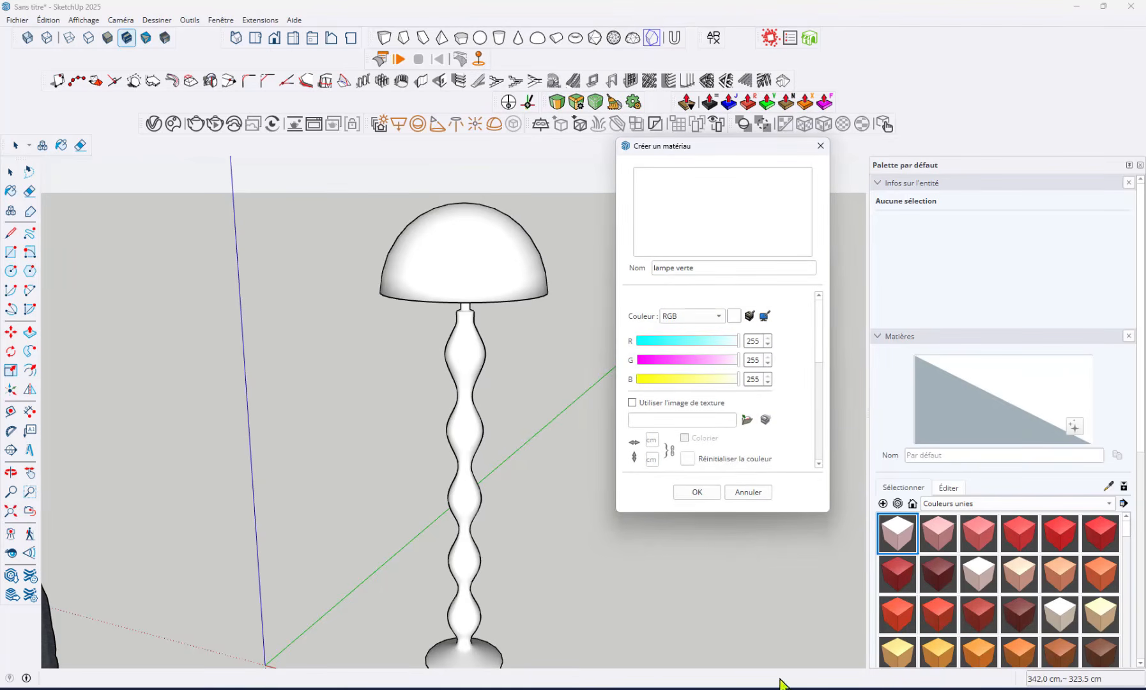
Switch to the imagecolorpicker.com page to reread the sampled green's RGB code, and return to SketchUp
{"action": "mouse_move", "coordinate": [654, 686]}
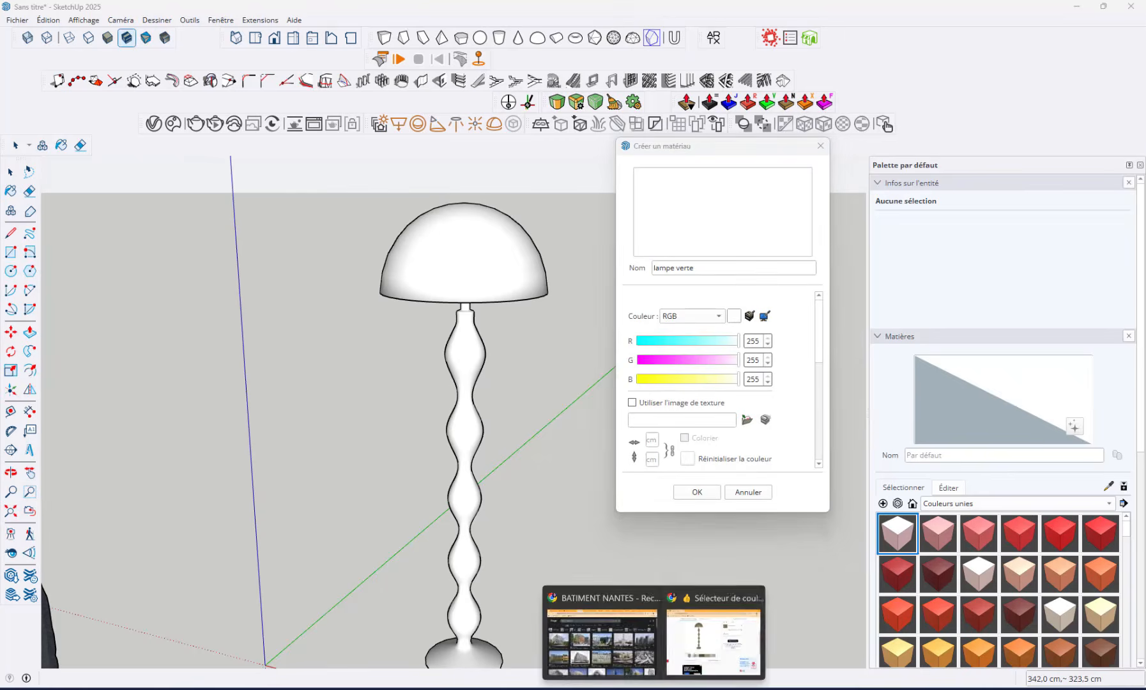
{"action": "left_click", "coordinate": [713, 632]}
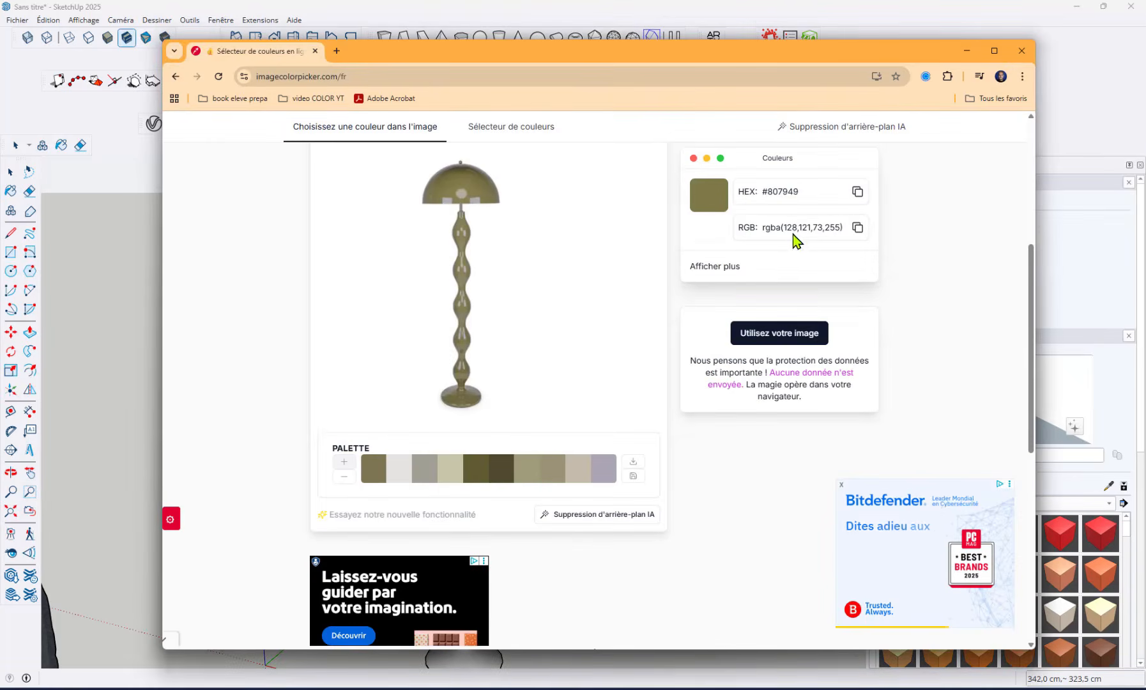
{"action": "left_click", "coordinate": [966, 52]}
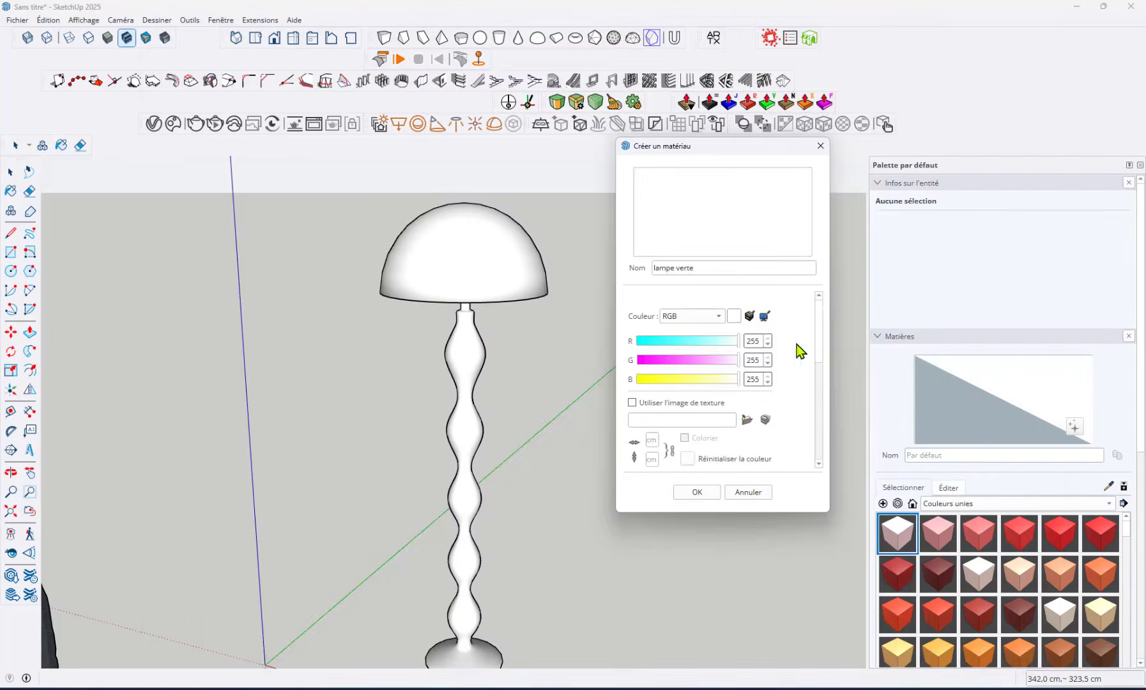
Set the lampe verte colour to R 128, G 121, B 73, create the material and paint the whole lamp with it
{"action": "double_click", "coordinate": [754, 340]}
{"action": "type", "text": "128"}
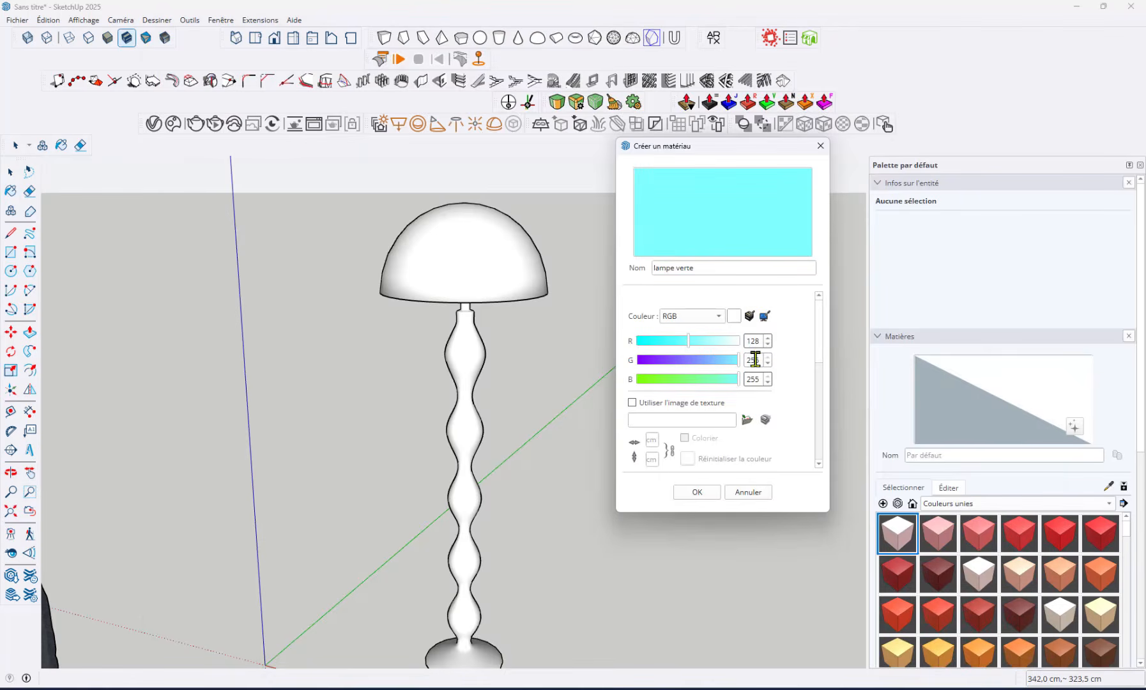
{"action": "double_click", "coordinate": [755, 360]}
{"action": "type", "text": "121"}
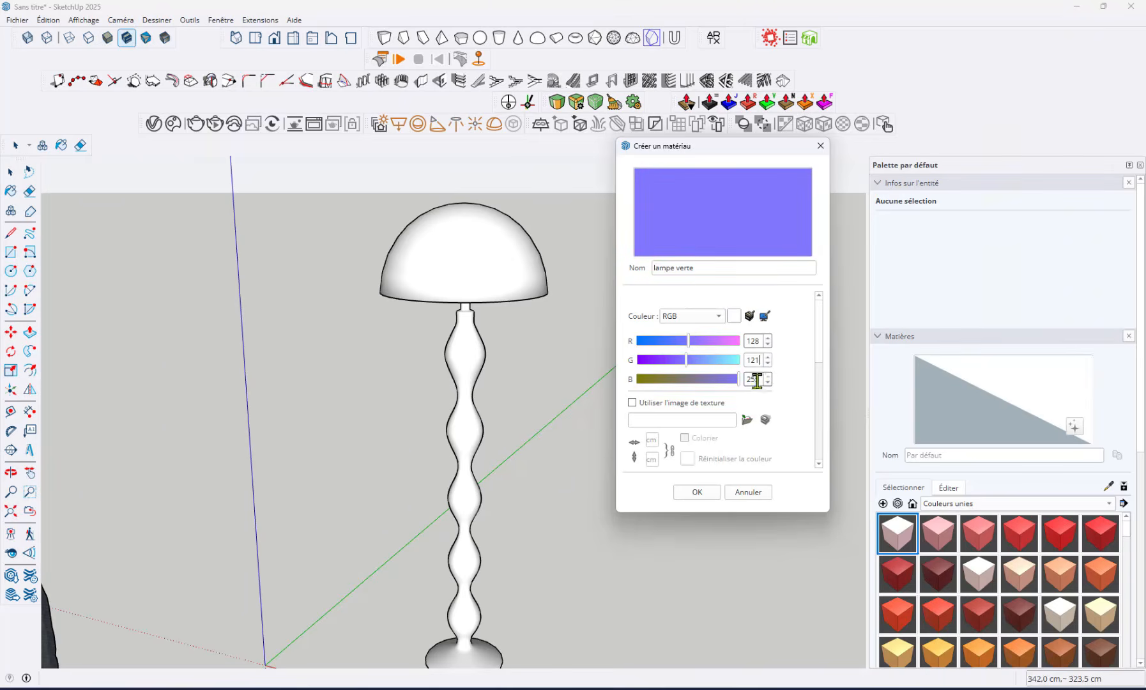
{"action": "double_click", "coordinate": [756, 378]}
{"action": "type", "text": "73"}
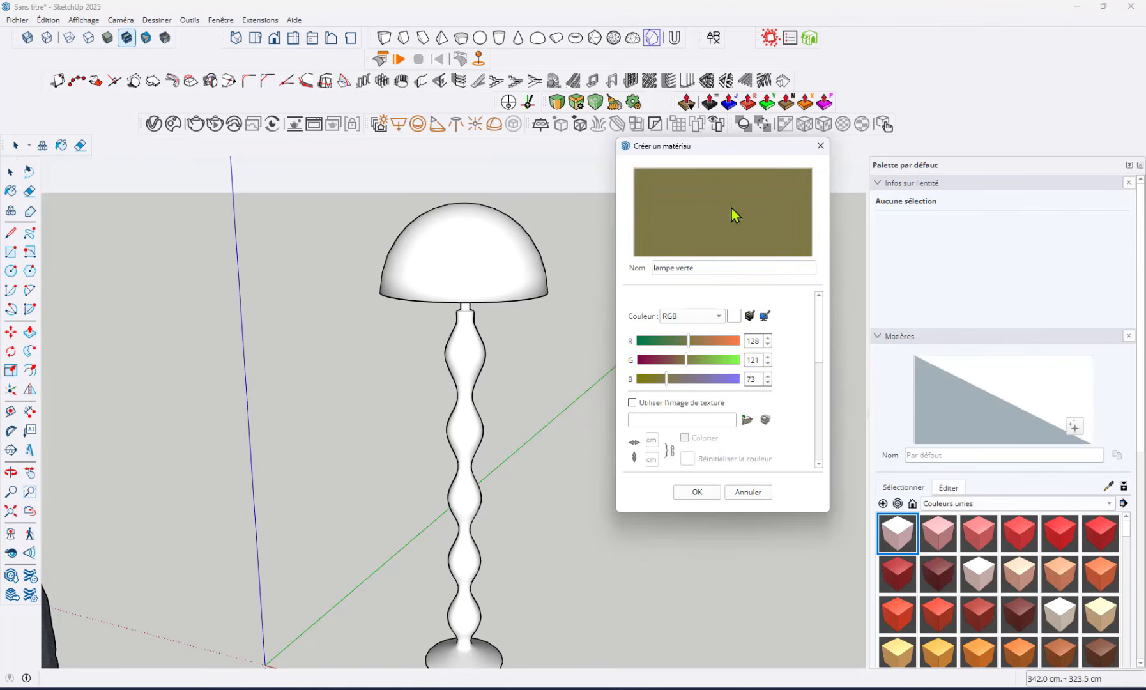
{"action": "left_click", "coordinate": [695, 492]}
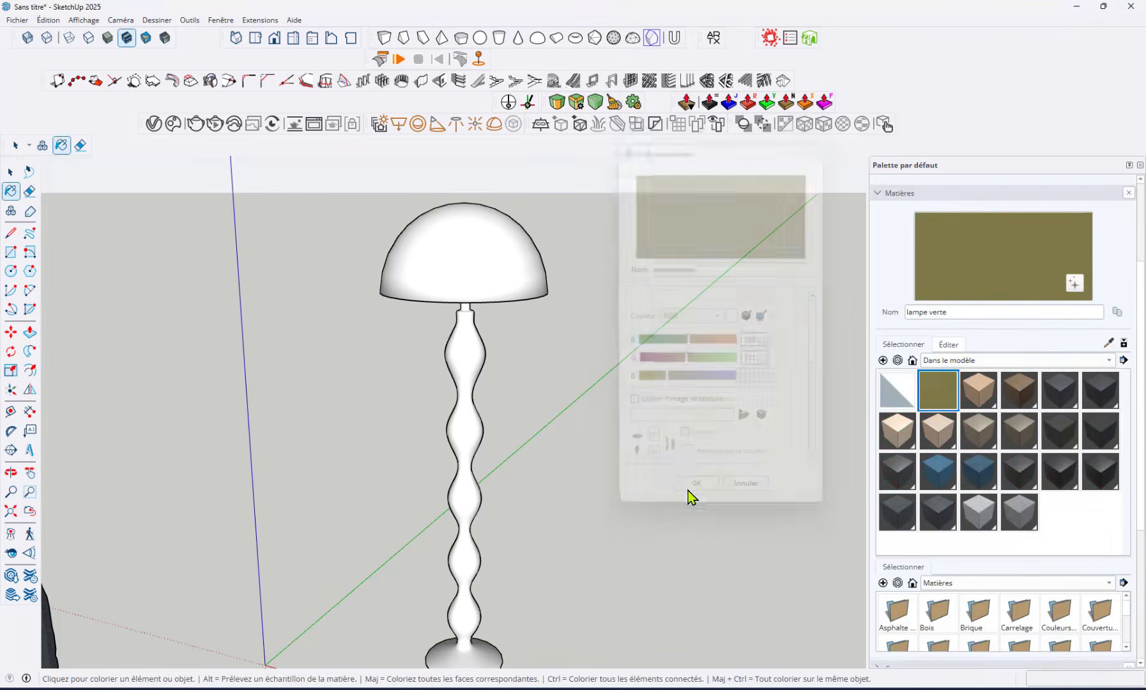
{"action": "left_click", "coordinate": [469, 354]}
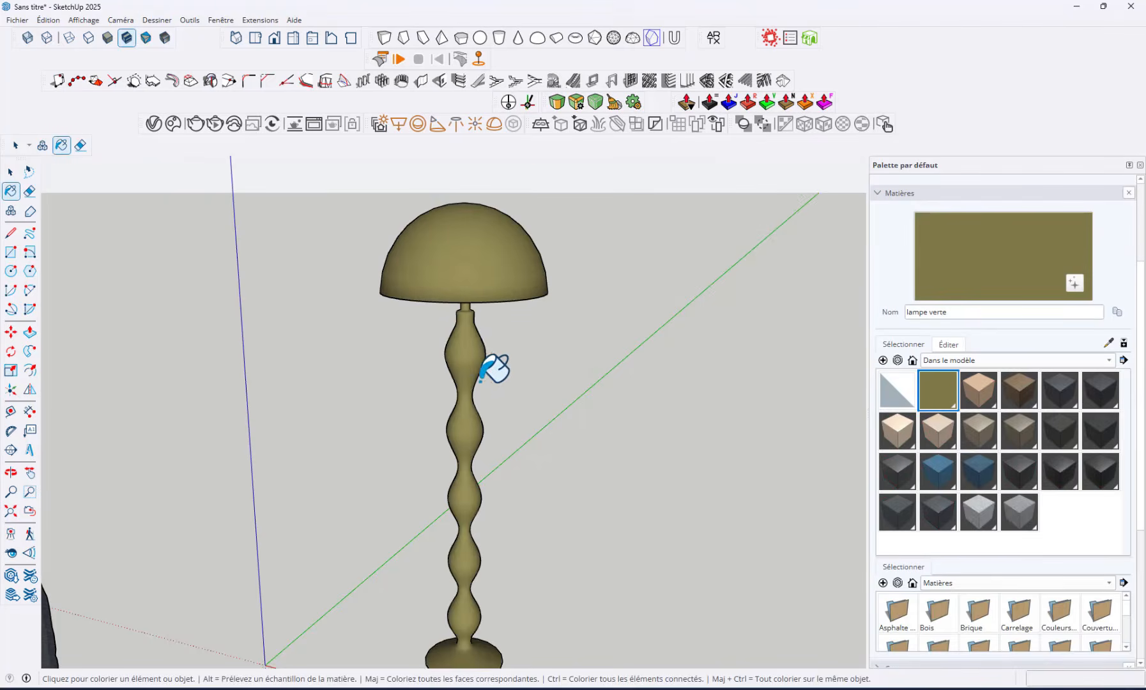
Display the Couleurs unies material collection and find its plain white and grey swatches
{"action": "scroll", "coordinate": [472, 345], "scroll_direction": "up", "scroll_amount": 3}
{"action": "mouse_move", "coordinate": [469, 341]}
{"action": "middle_mouse_down"}
{"action": "mouse_move", "coordinate": [450, 267]}
{"action": "mouse_move", "coordinate": [457, 204]}
{"action": "mouse_move", "coordinate": [481, 262]}
{"action": "middle_mouse_up"}
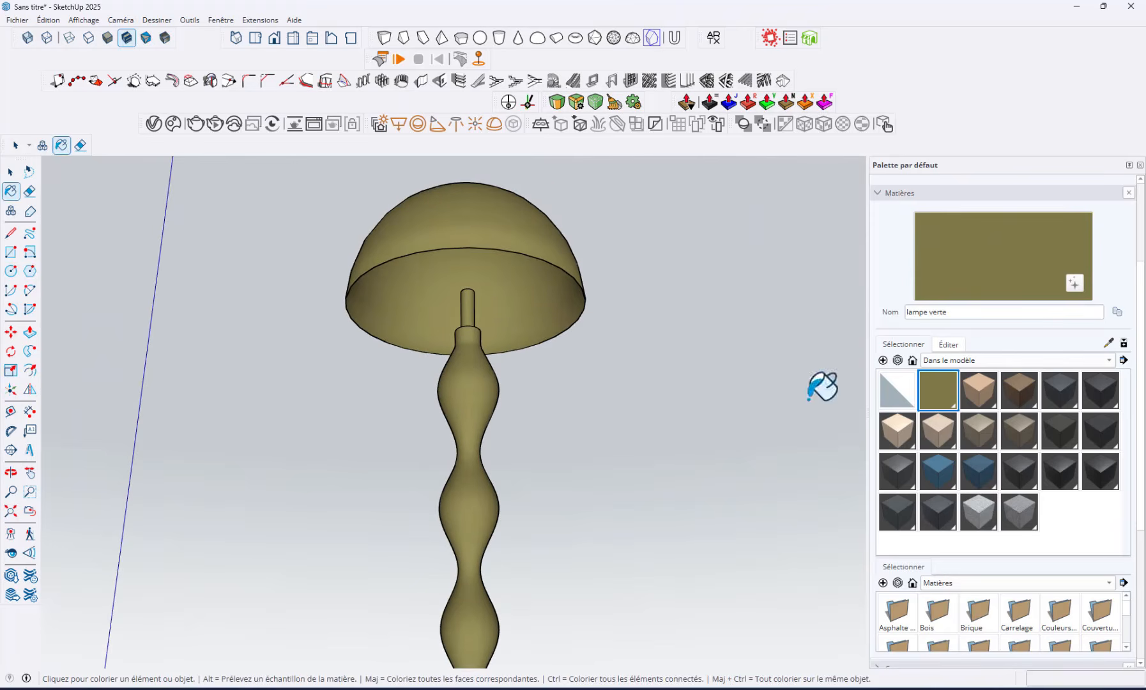
{"action": "left_click", "coordinate": [974, 361]}
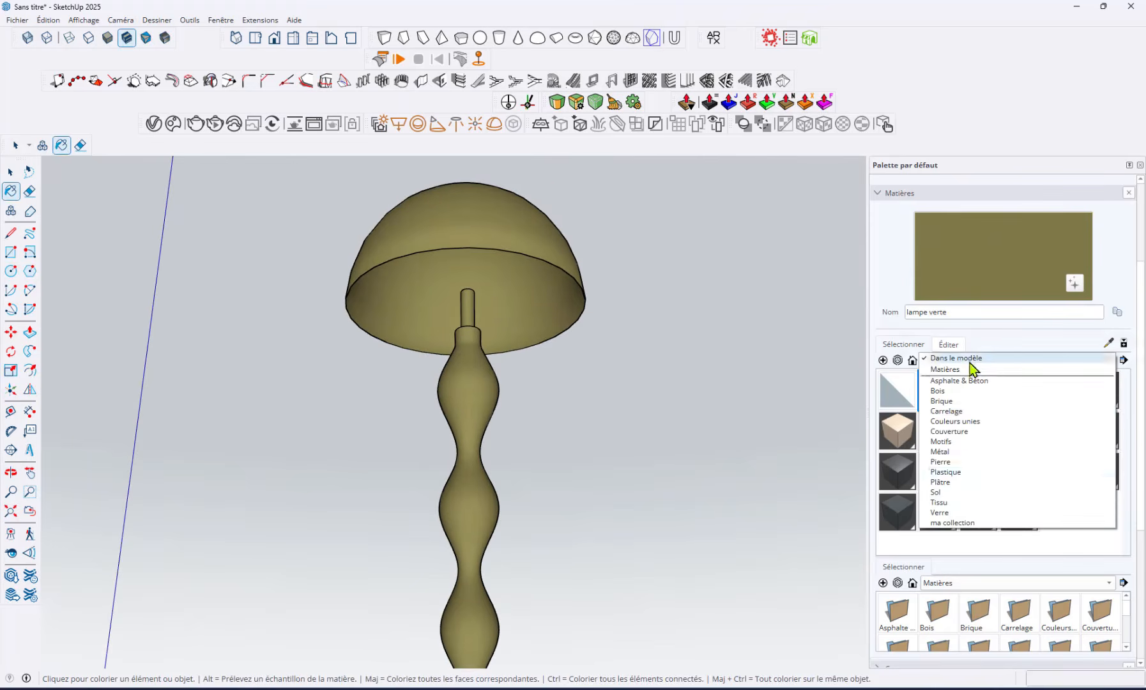
{"action": "left_click", "coordinate": [958, 421]}
{"action": "scroll", "coordinate": [984, 482], "scroll_direction": "down", "scroll_amount": 16}
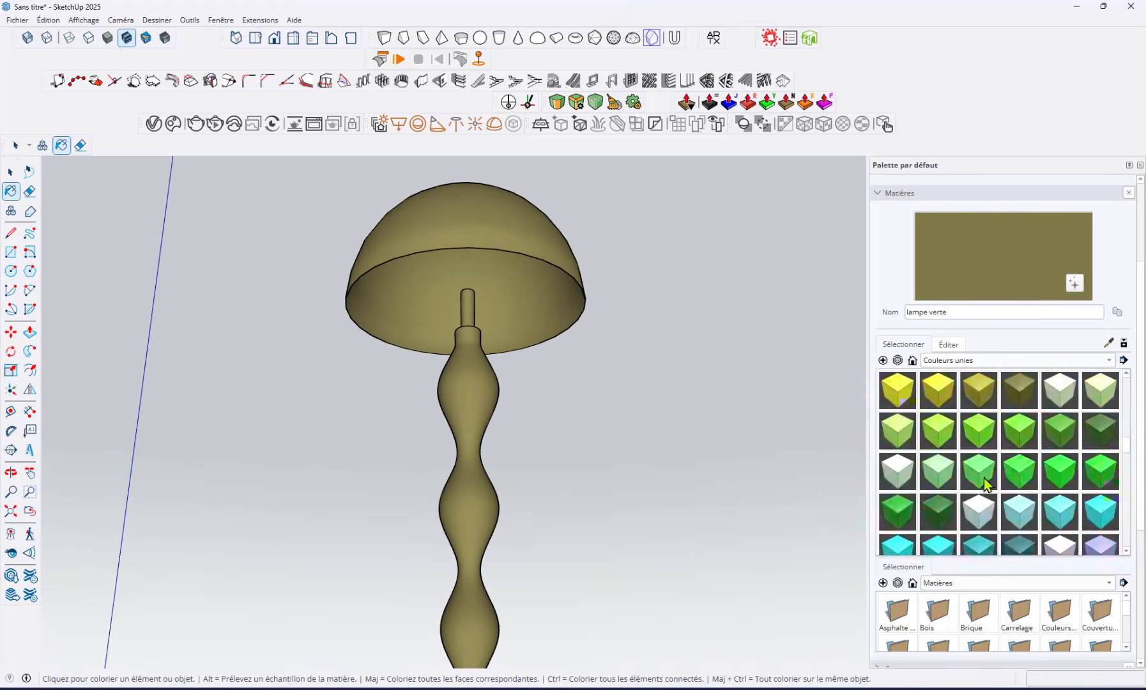
{"action": "scroll", "coordinate": [979, 484], "scroll_direction": "up", "scroll_amount": 3}
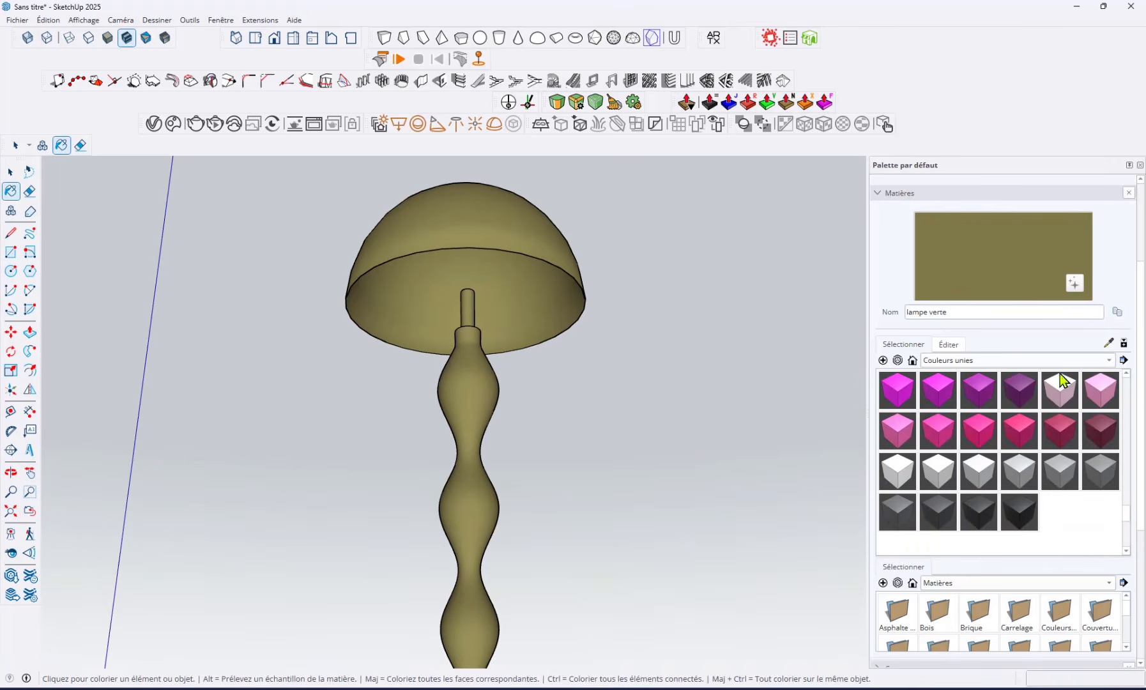
Select the lamp group and explode it into separate geometry
{"action": "left_click", "coordinate": [29, 172]}
{"action": "left_click", "coordinate": [419, 296]}
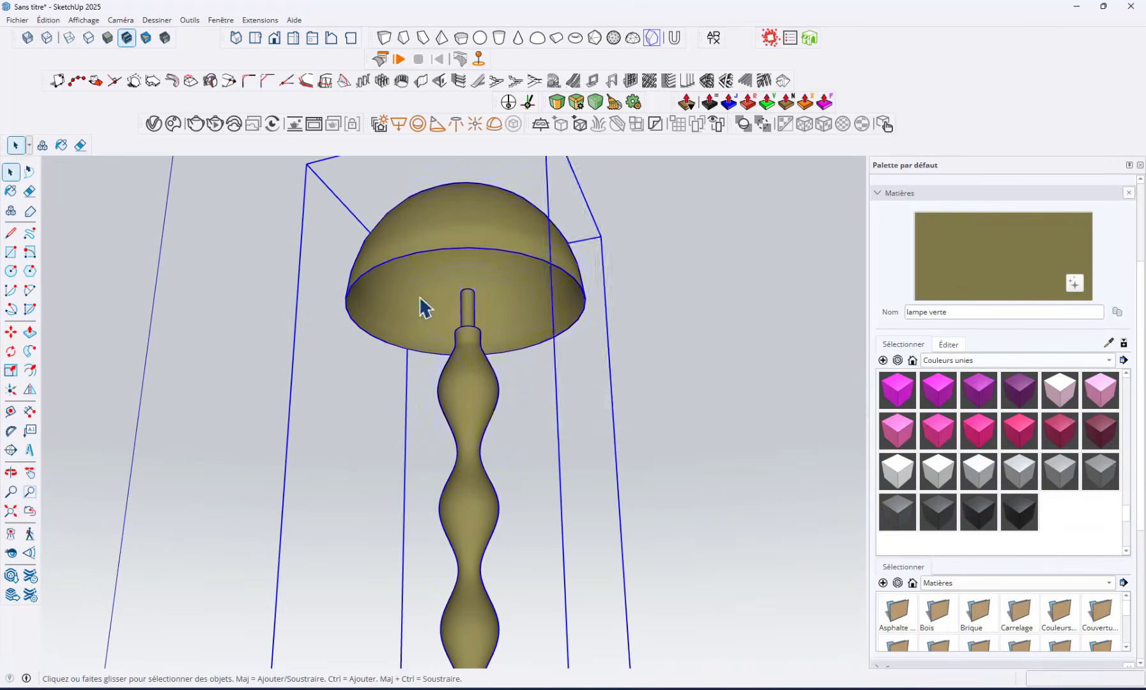
{"action": "right_click", "coordinate": [418, 295]}
{"action": "left_click", "coordinate": [453, 102]}
{"action": "right_click", "coordinate": [494, 285]}
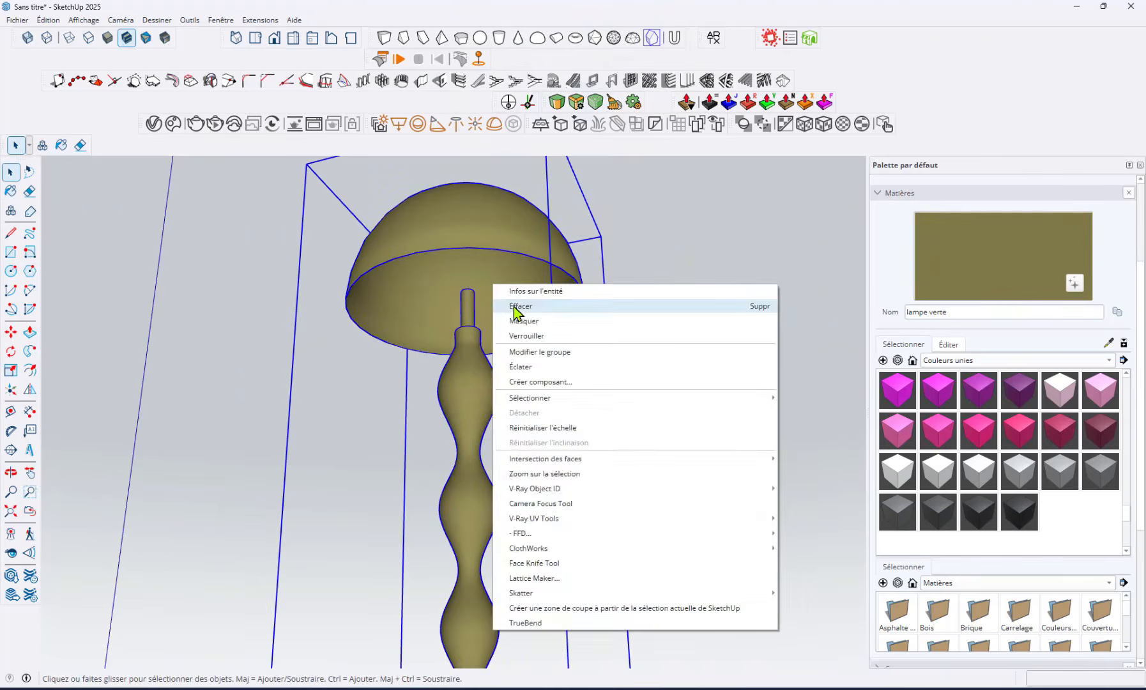
{"action": "key", "text": "Escape"}
{"action": "right_click", "coordinate": [492, 304]}
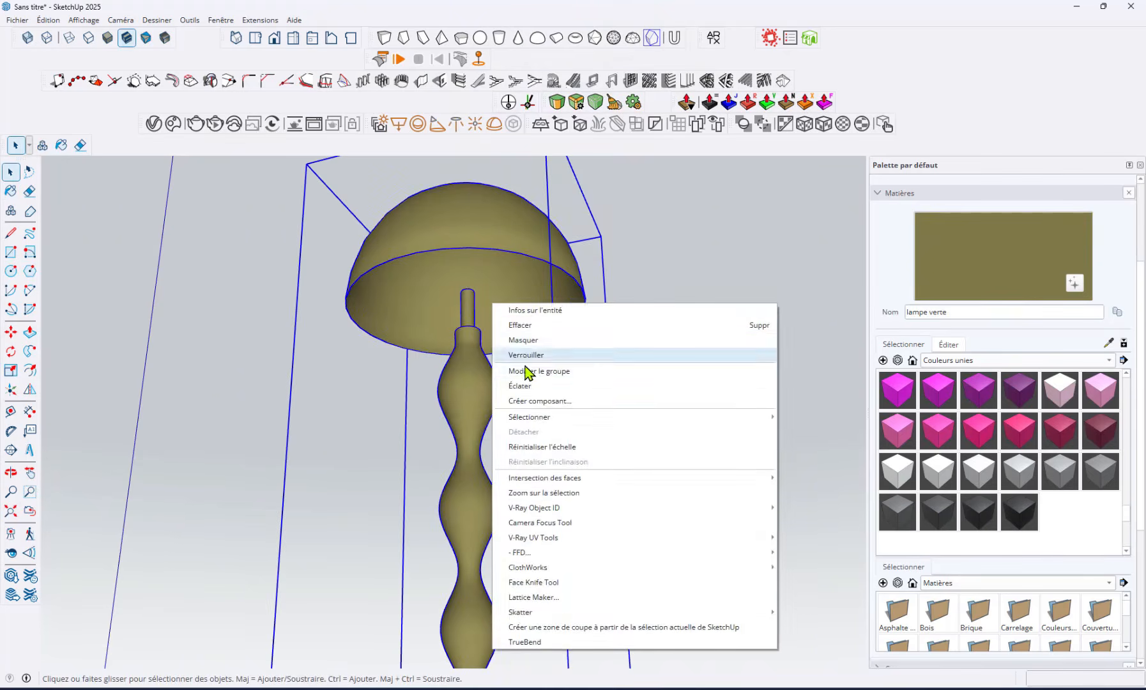
{"action": "left_click", "coordinate": [514, 386]}
Select all connected geometry of the lampshade and soften its edges with an angle between normals of 52.3 degrees
{"action": "scroll", "coordinate": [493, 251], "scroll_direction": "up", "scroll_amount": 6}
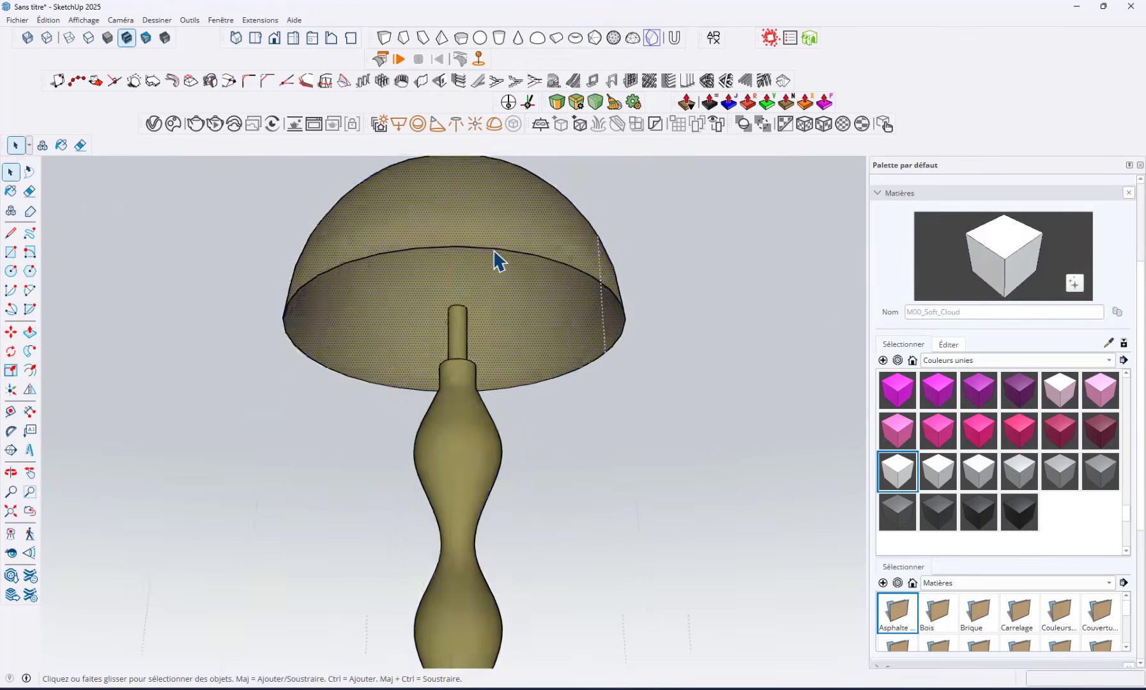
{"action": "middle_click_drag", "start_coordinate": [510, 254], "coordinate": [645, 396], "text": "shift"}
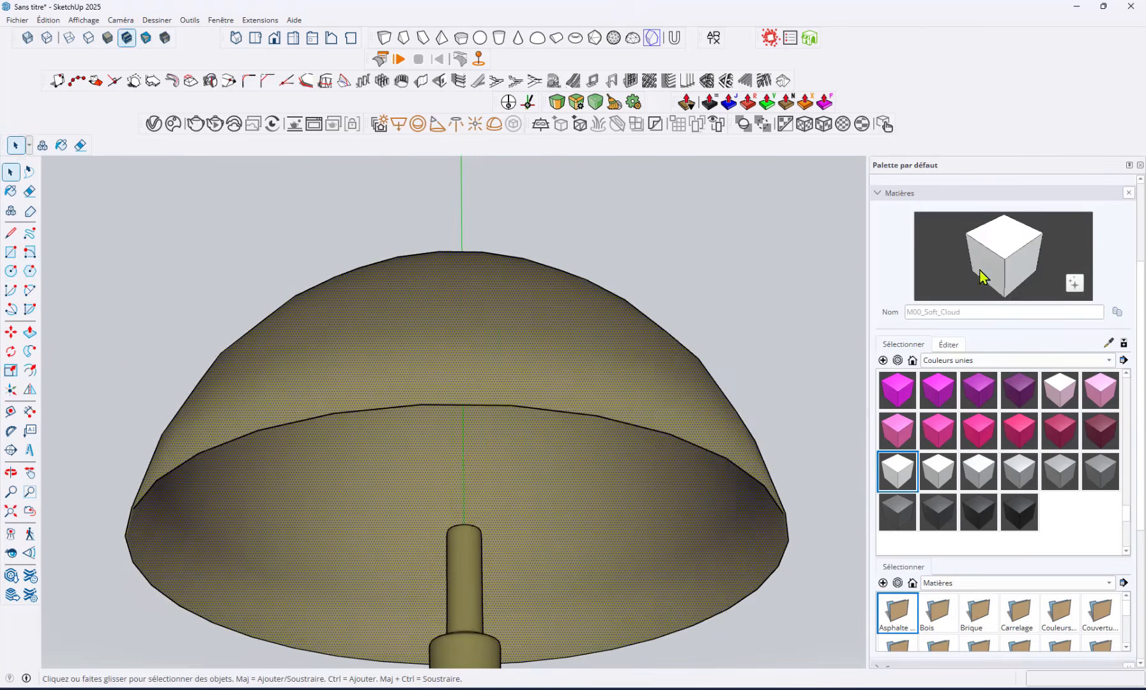
{"action": "middle_click_drag", "start_coordinate": [773, 402], "coordinate": [741, 350]}
{"action": "key", "text": "space"}
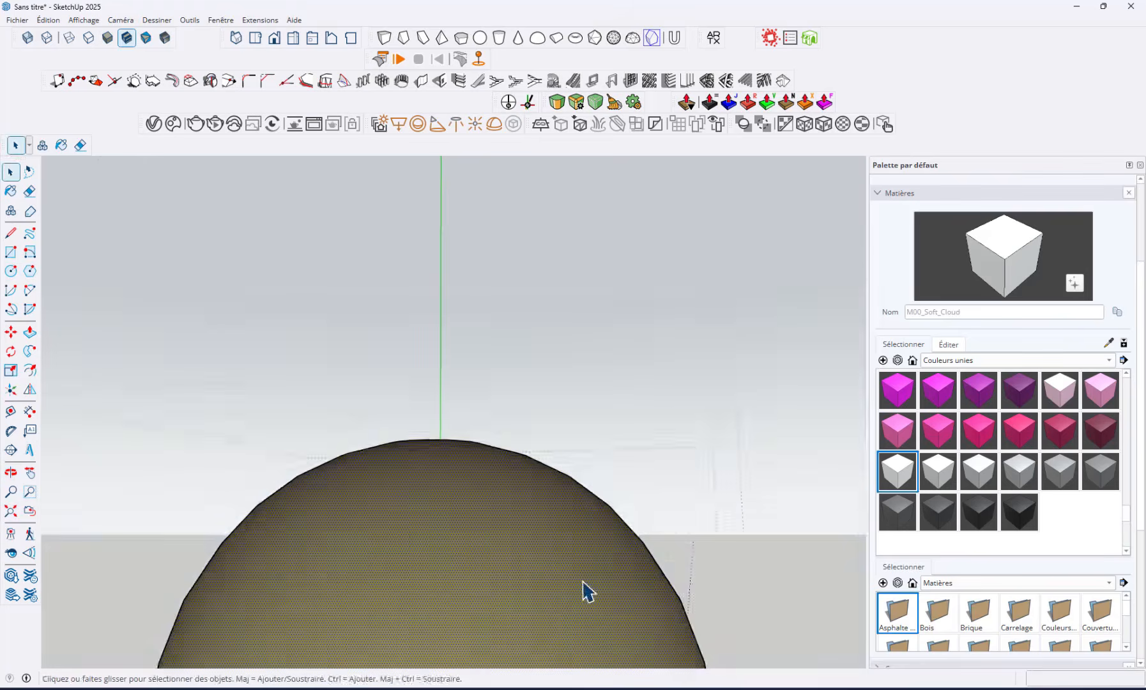
{"action": "middle_click_drag", "start_coordinate": [582, 591], "coordinate": [618, 403]}
{"action": "triple_click", "coordinate": [623, 406]}
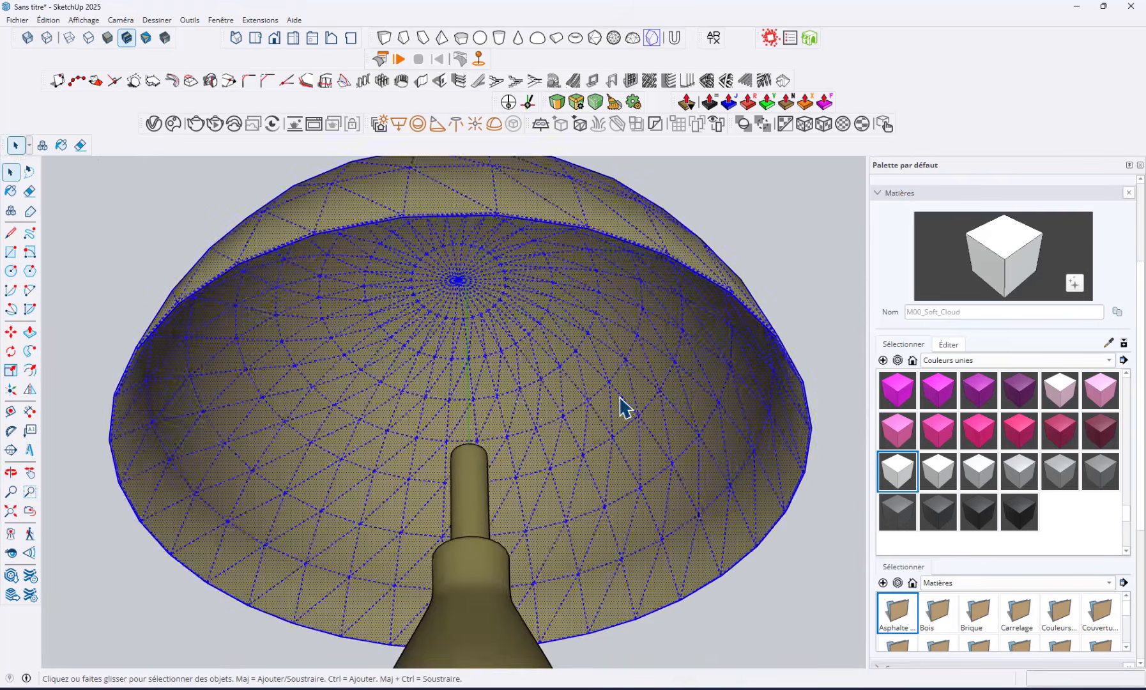
{"action": "scroll", "coordinate": [623, 406], "scroll_direction": "down", "scroll_amount": 2}
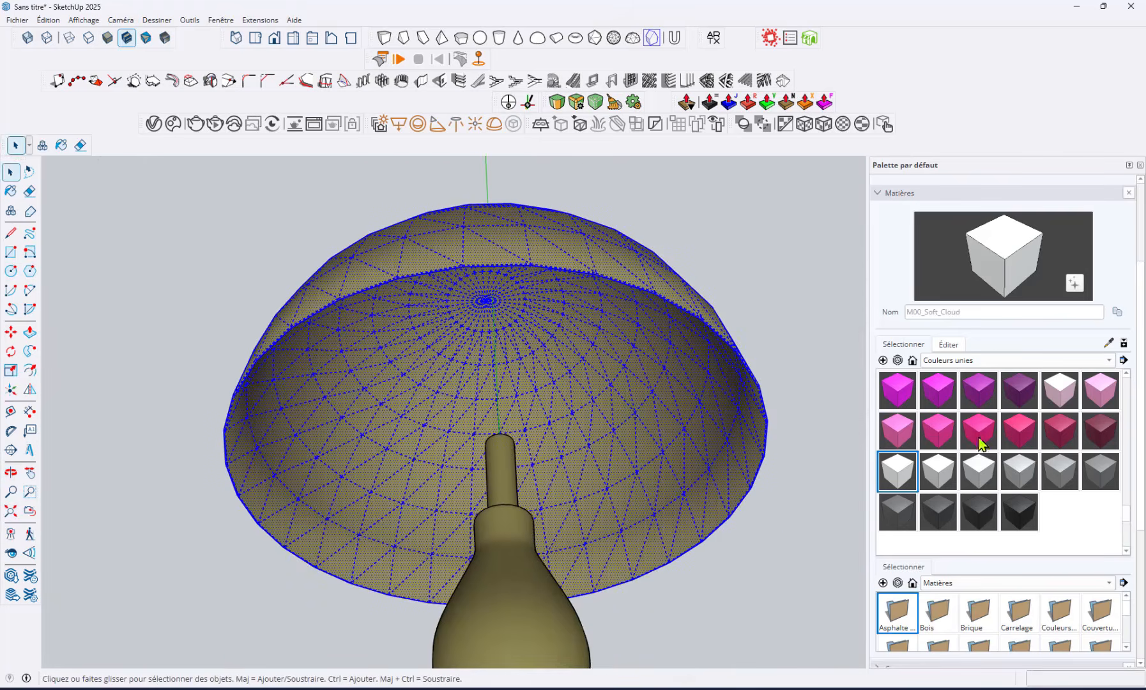
{"action": "left_click", "coordinate": [897, 194]}
{"action": "triple_click", "coordinate": [613, 331]}
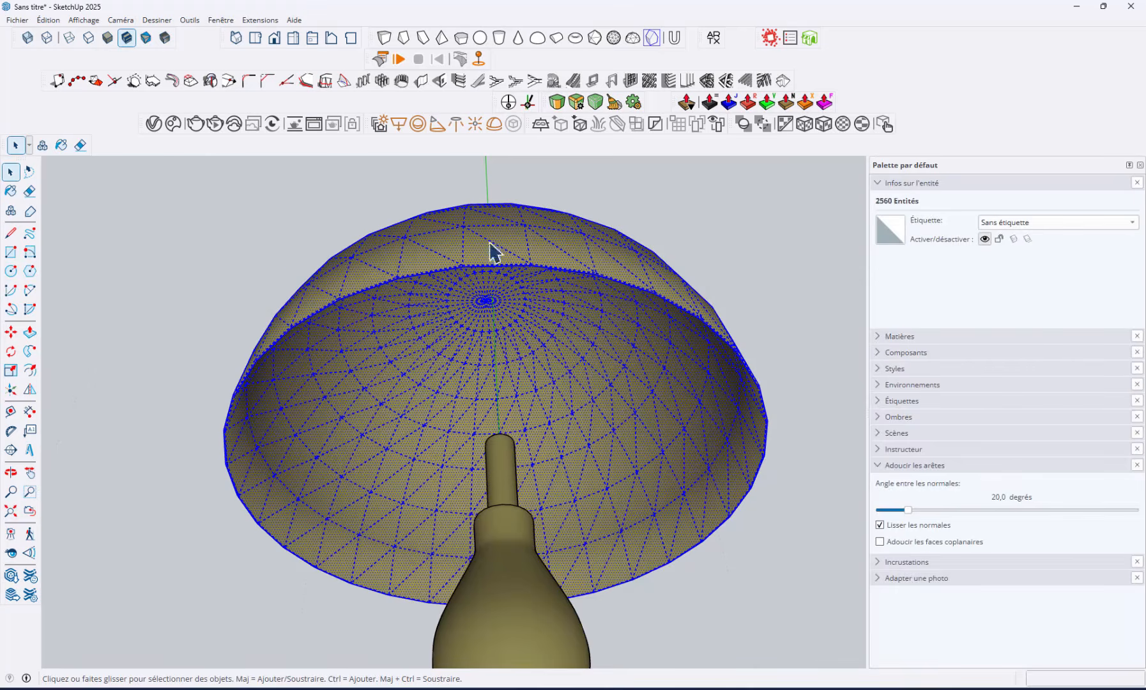
{"action": "right_click", "coordinate": [535, 384]}
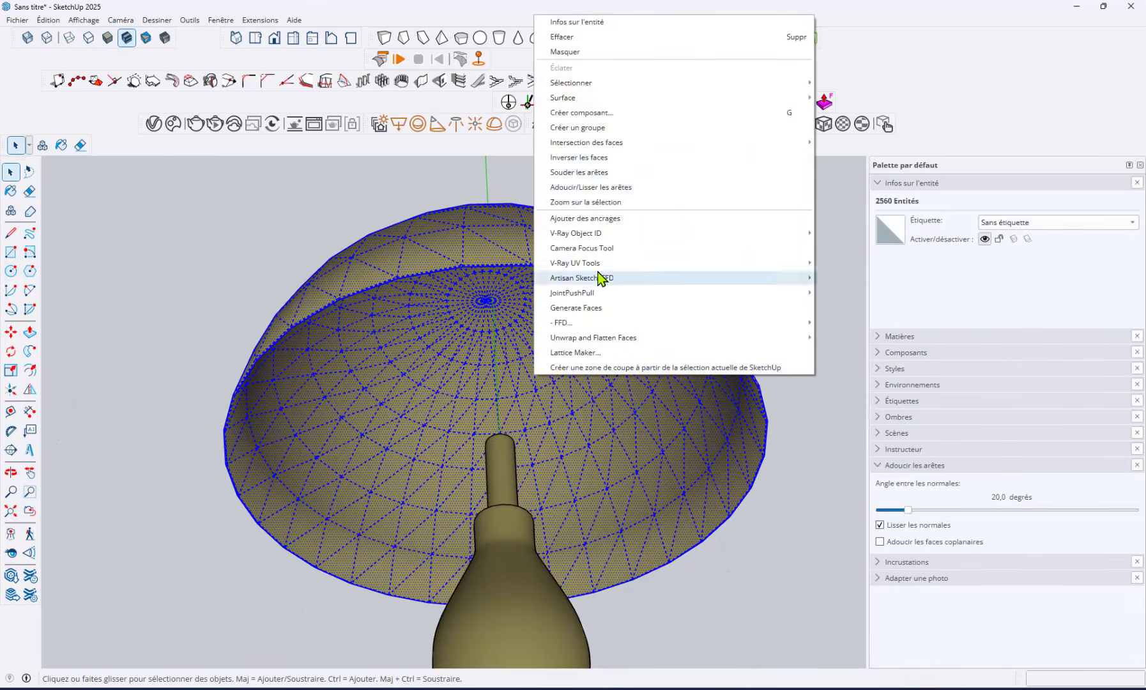
{"action": "left_click", "coordinate": [600, 188]}
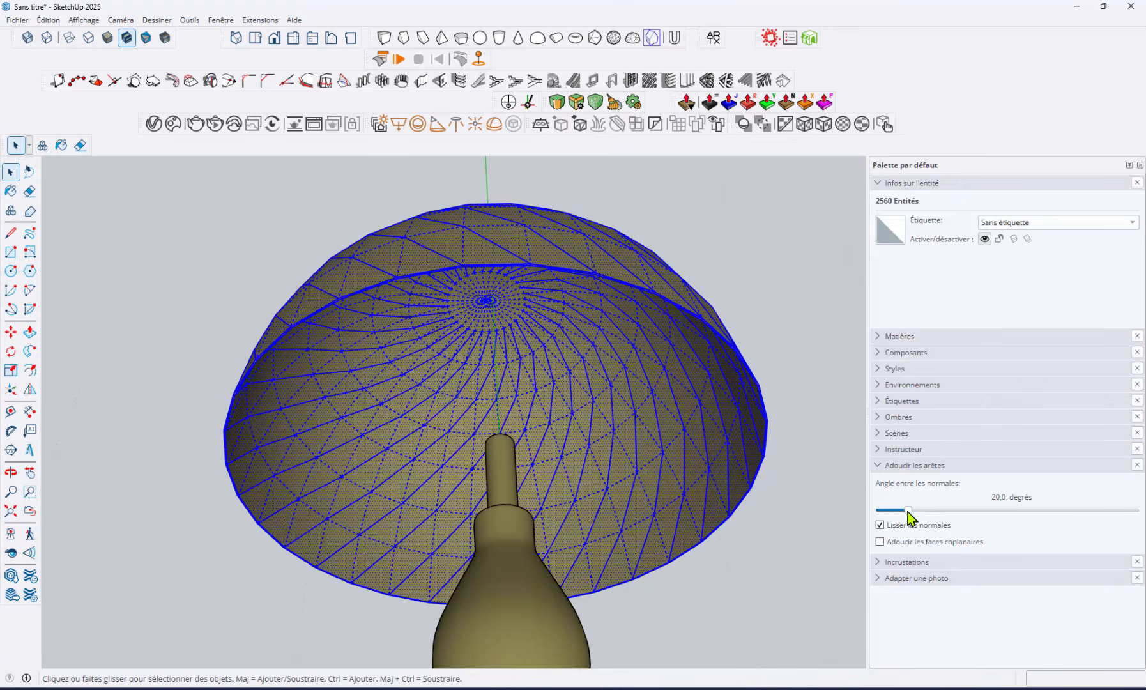
{"action": "mouse_move", "coordinate": [907, 511]}
{"action": "left_mouse_down"}
{"action": "mouse_move", "coordinate": [877, 511]}
{"action": "mouse_move", "coordinate": [921, 511]}
{"action": "left_mouse_up"}
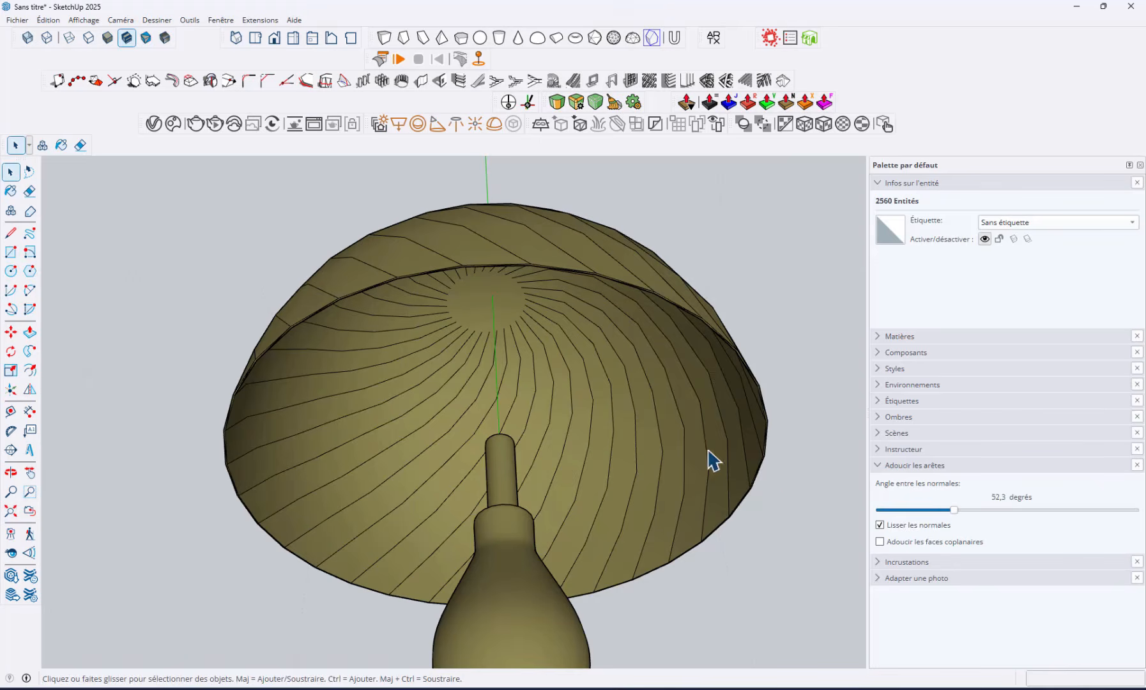
Paint the inner surface of the lampshade with the white M00_Soft_Cloud material
{"action": "left_click", "coordinate": [677, 405]}
{"action": "middle_click_drag", "start_coordinate": [676, 403], "coordinate": [645, 415]}
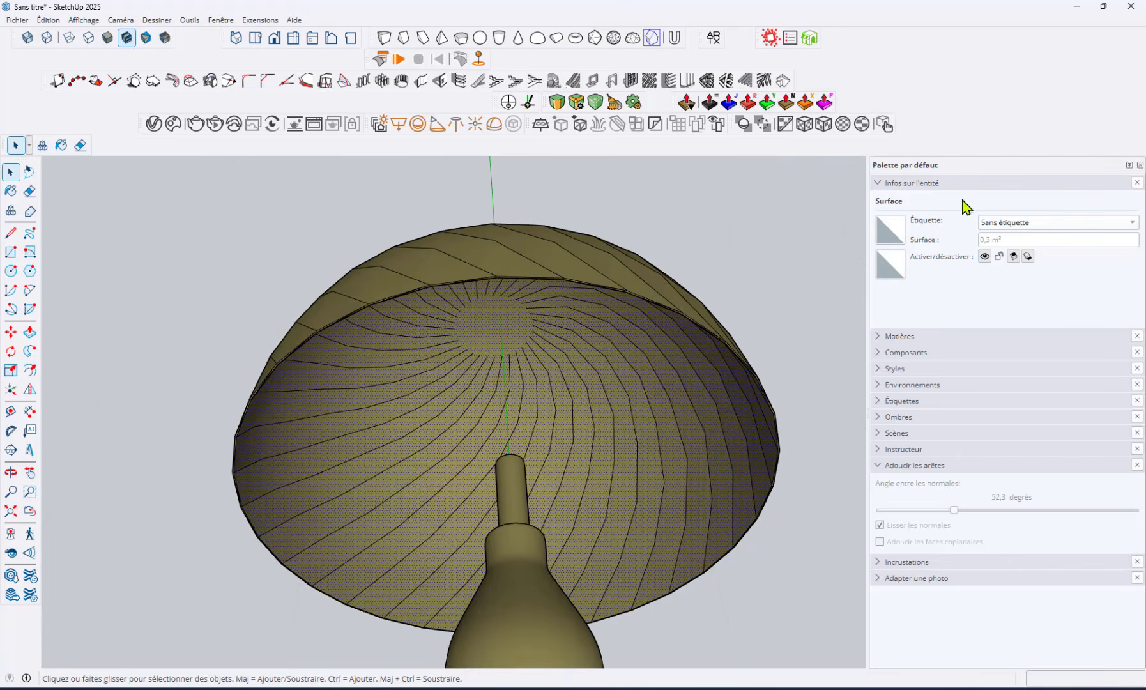
{"action": "left_click", "coordinate": [951, 183]}
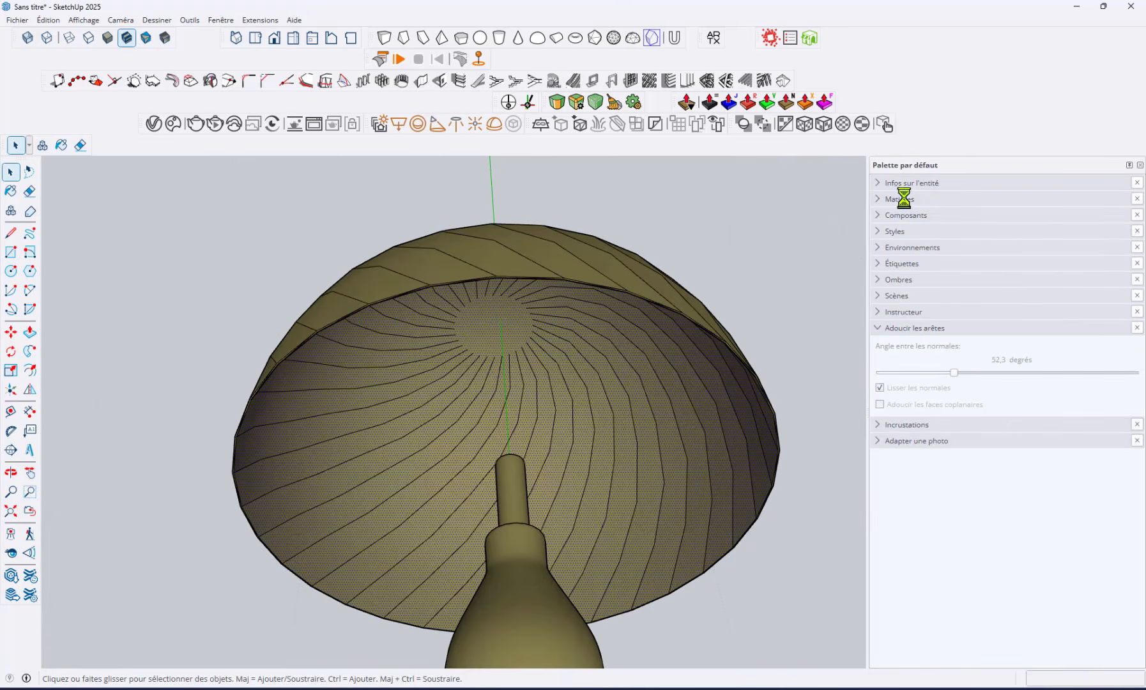
{"action": "left_click", "coordinate": [903, 198]}
{"action": "left_click", "coordinate": [626, 364]}
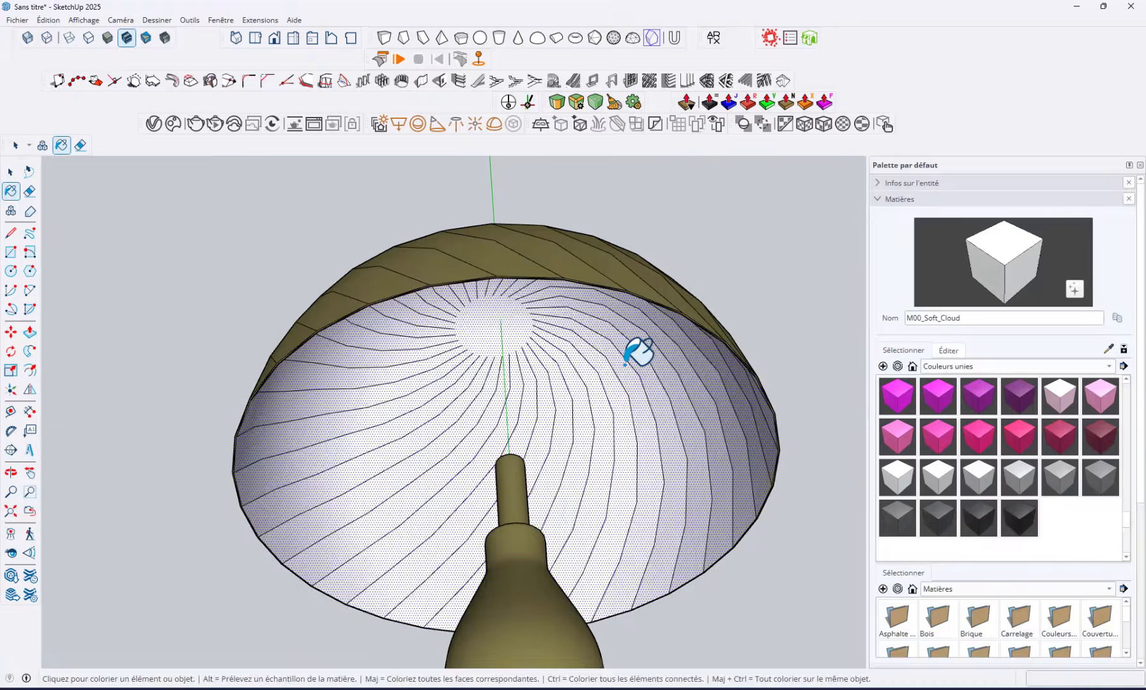
Select the whole lampshade again, enable softening of coplanar faces for its edges, and deselect it
{"action": "key", "text": "space"}
{"action": "triple_click", "coordinate": [614, 446]}
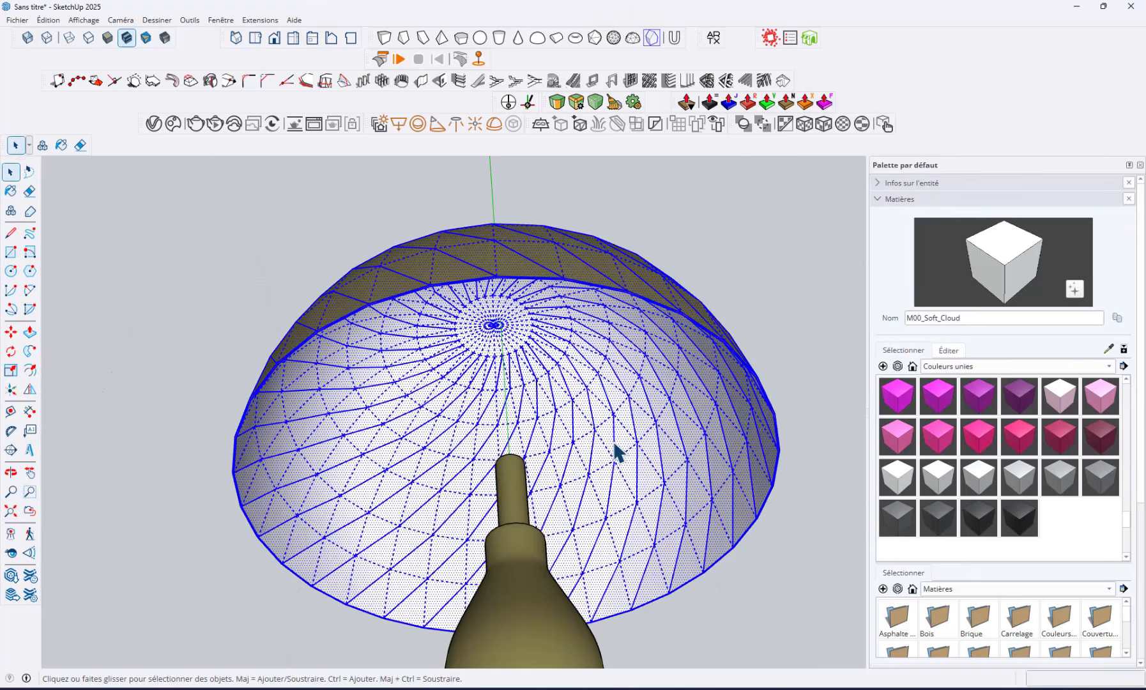
{"action": "scroll", "coordinate": [965, 588], "scroll_direction": "down", "scroll_amount": 5}
{"action": "left_click", "coordinate": [958, 585]}
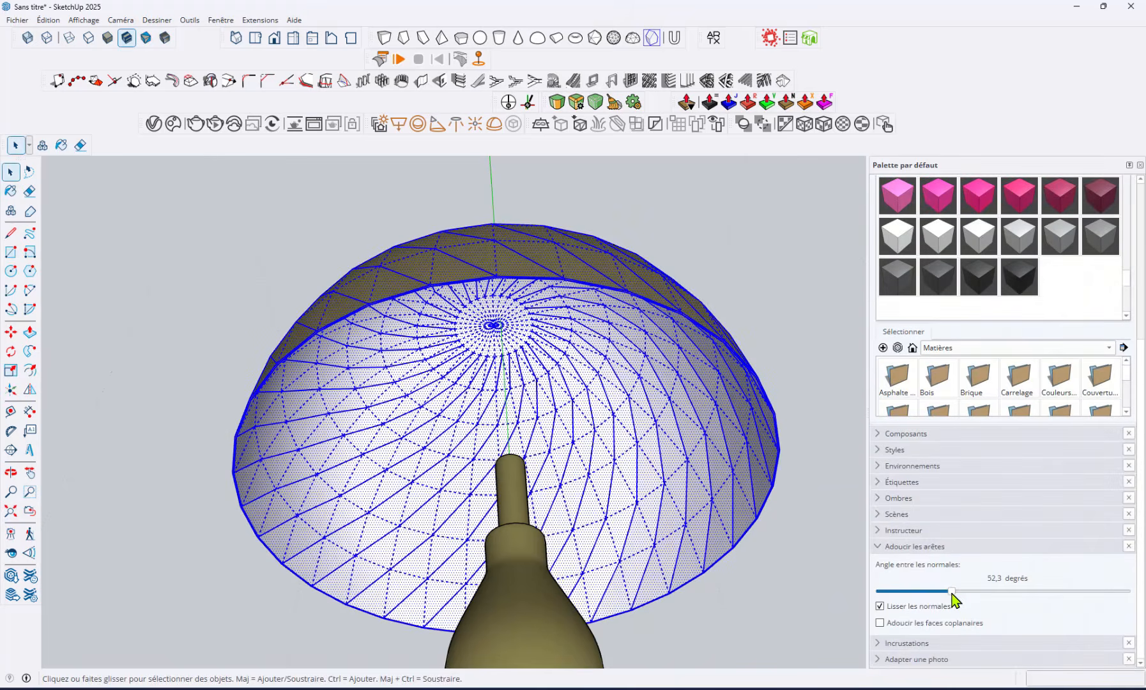
{"action": "left_click", "coordinate": [879, 623]}
{"action": "left_click", "coordinate": [815, 410]}
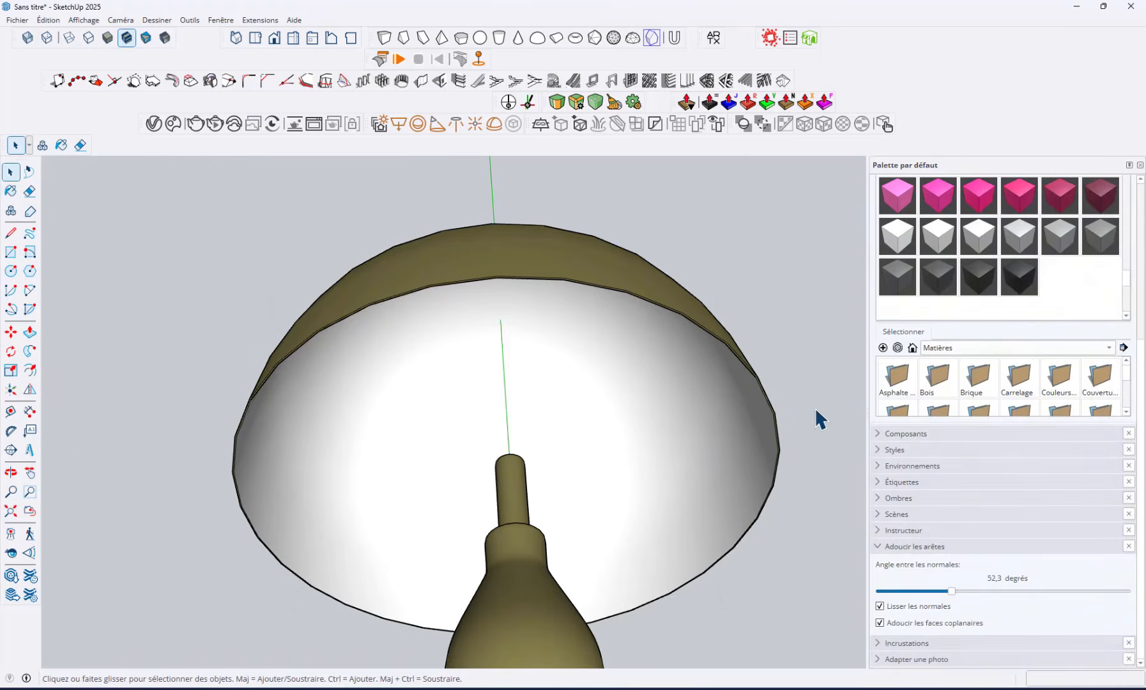
{"action": "middle_click_drag", "start_coordinate": [775, 345], "coordinate": [672, 409]}
{"action": "scroll", "coordinate": [691, 538], "scroll_direction": "down", "scroll_amount": 5}
{"action": "scroll", "coordinate": [705, 491], "scroll_direction": "down", "scroll_amount": 3}
{"action": "middle_click_drag", "start_coordinate": [705, 491], "coordinate": [649, 423], "text": "shift"}
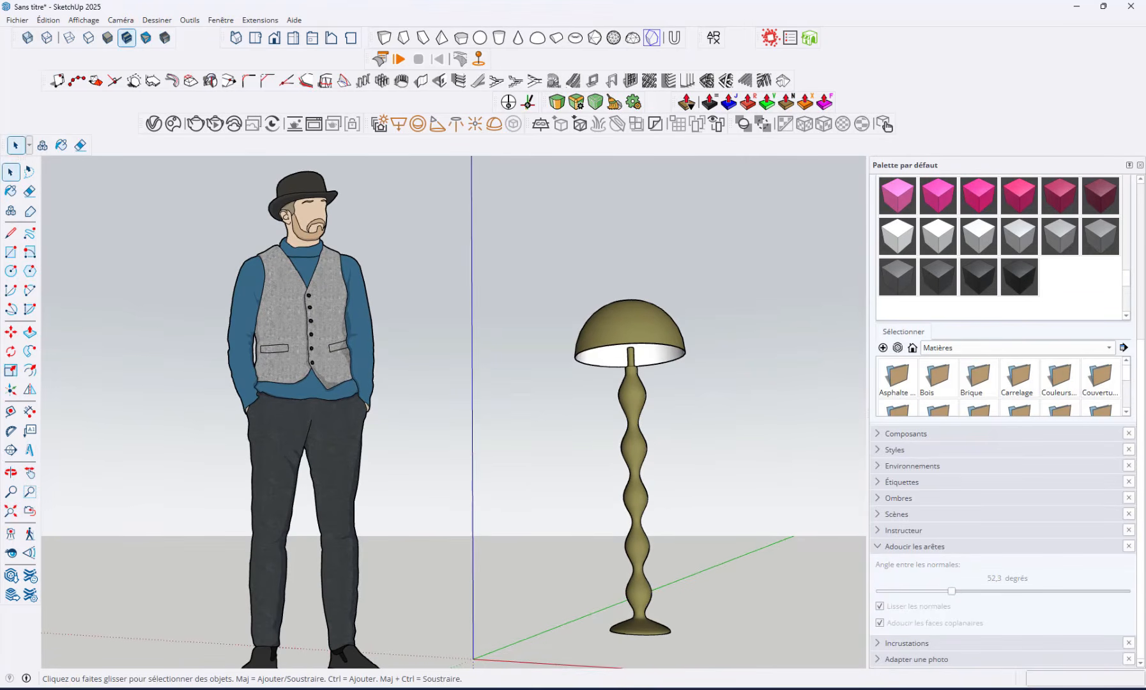
Switch to the NV Gallery product page to compare the POWERS lamp's finish with the model, and return to SketchUp
{"action": "left_click", "coordinate": [836, 689]}
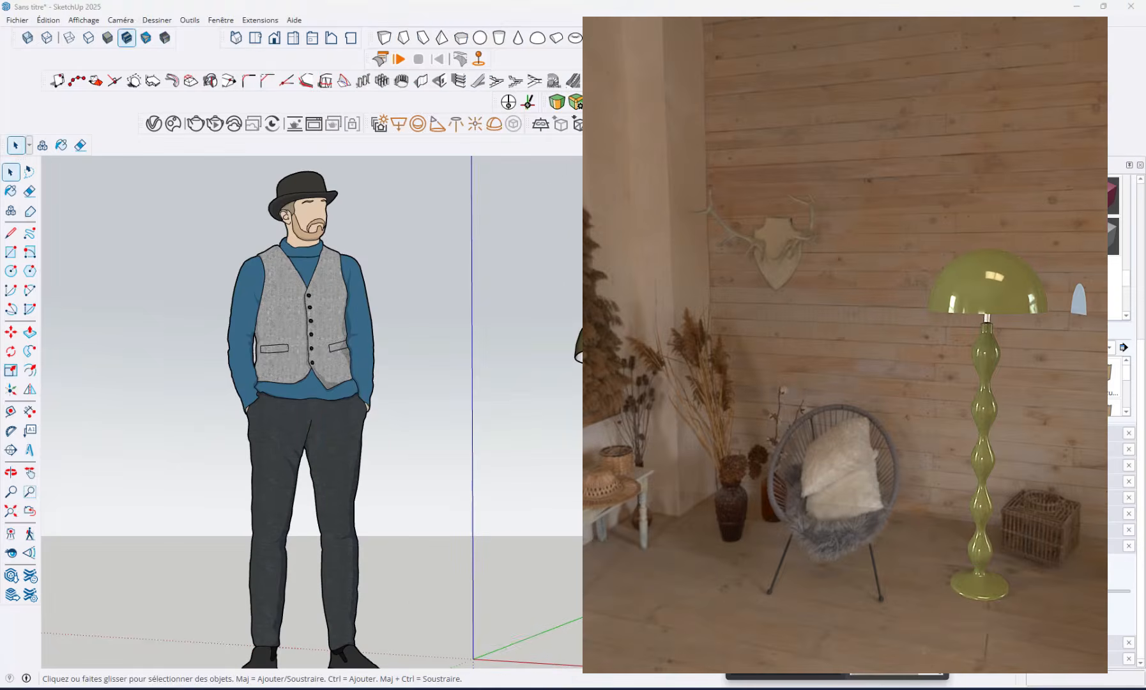
{"action": "left_click", "coordinate": [895, 635]}
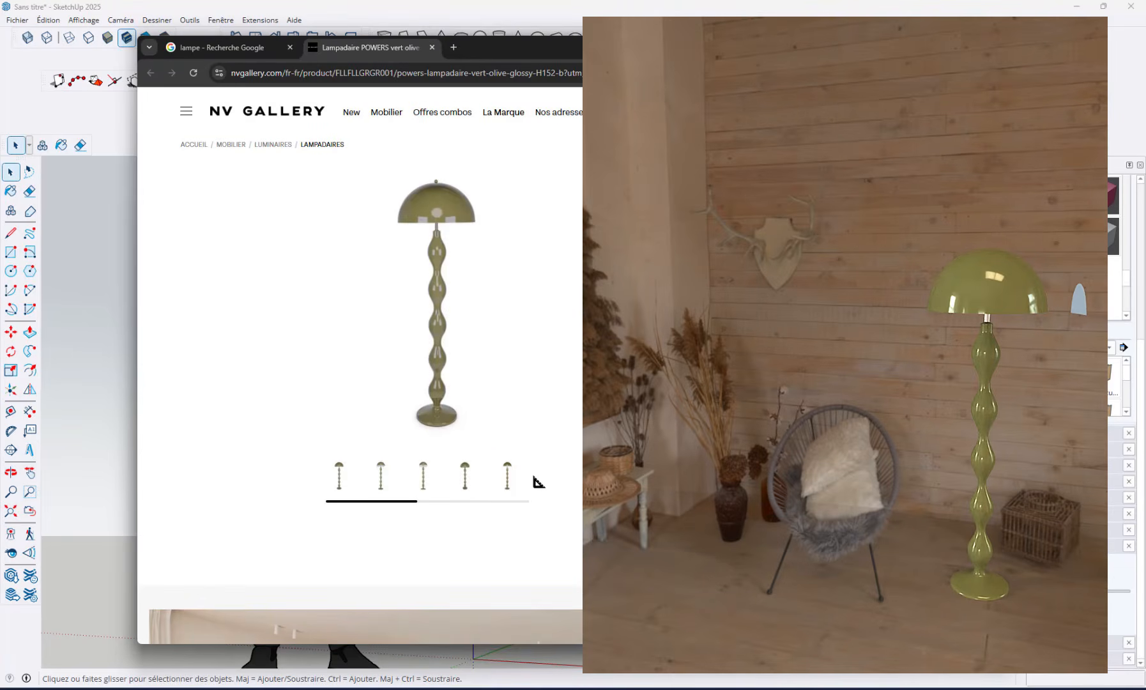
{"action": "left_click", "coordinate": [935, 8]}
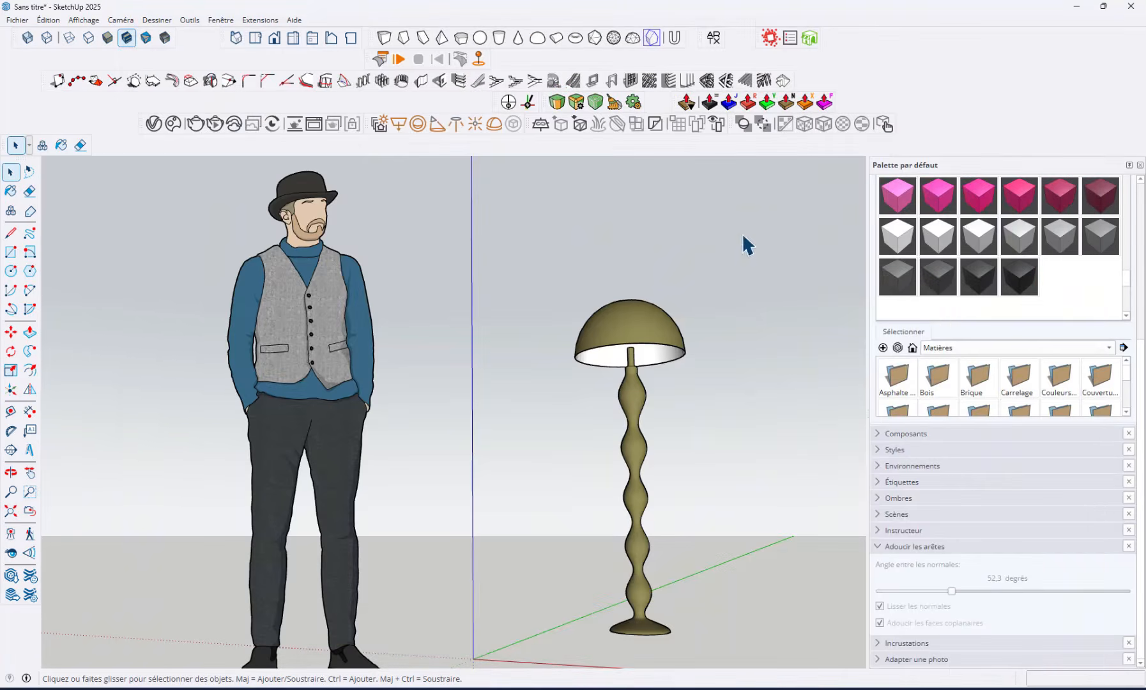
{"action": "left_click", "coordinate": [837, 688]}
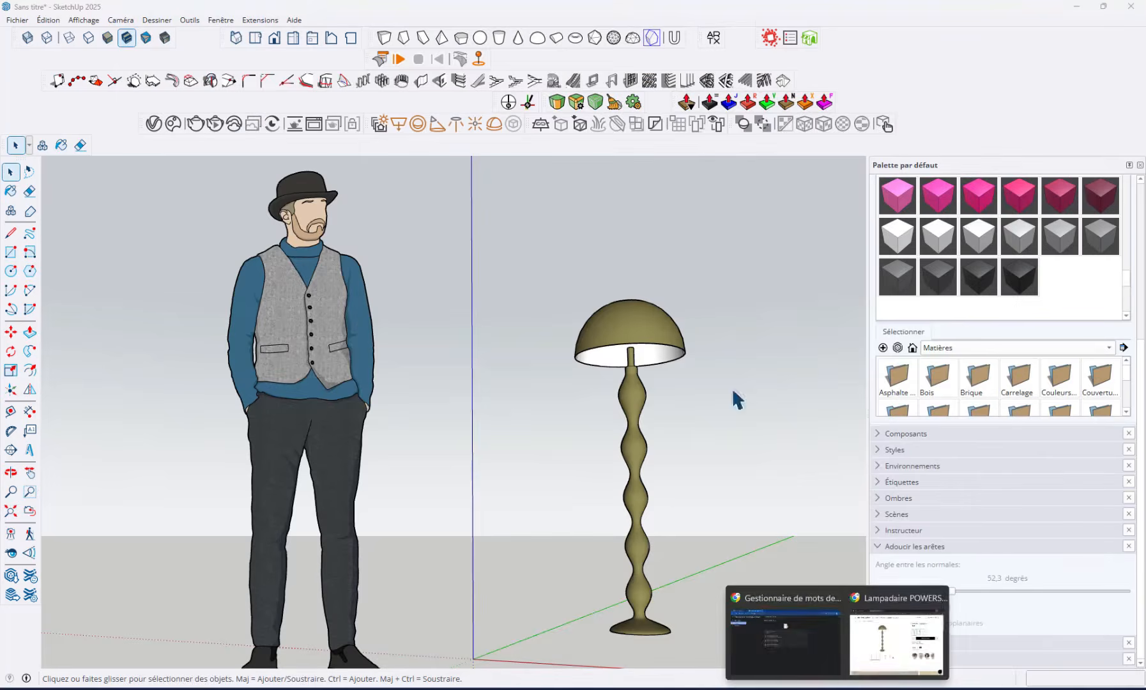
{"action": "left_click", "coordinate": [894, 629]}
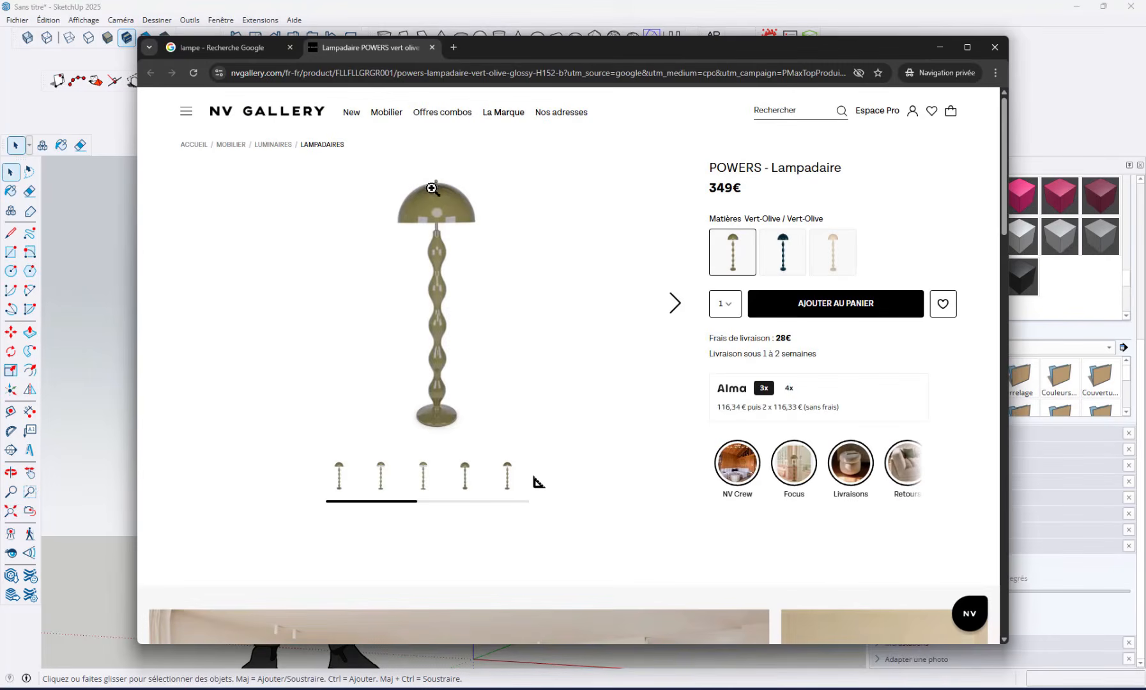
{"action": "left_click", "coordinate": [933, 48]}
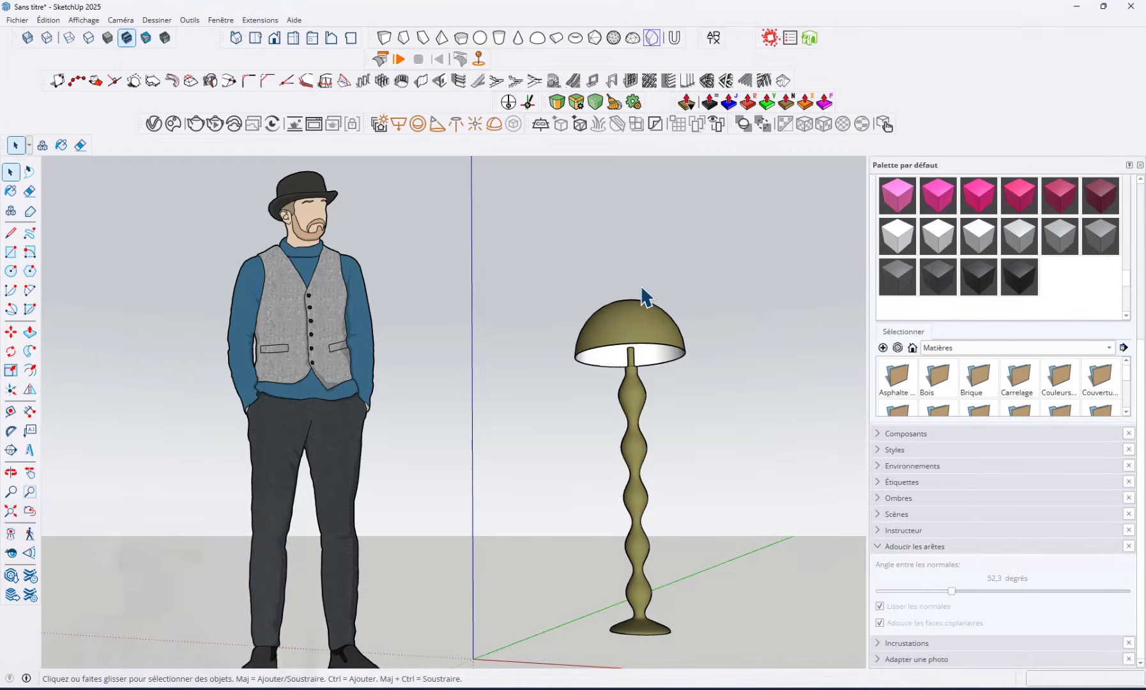